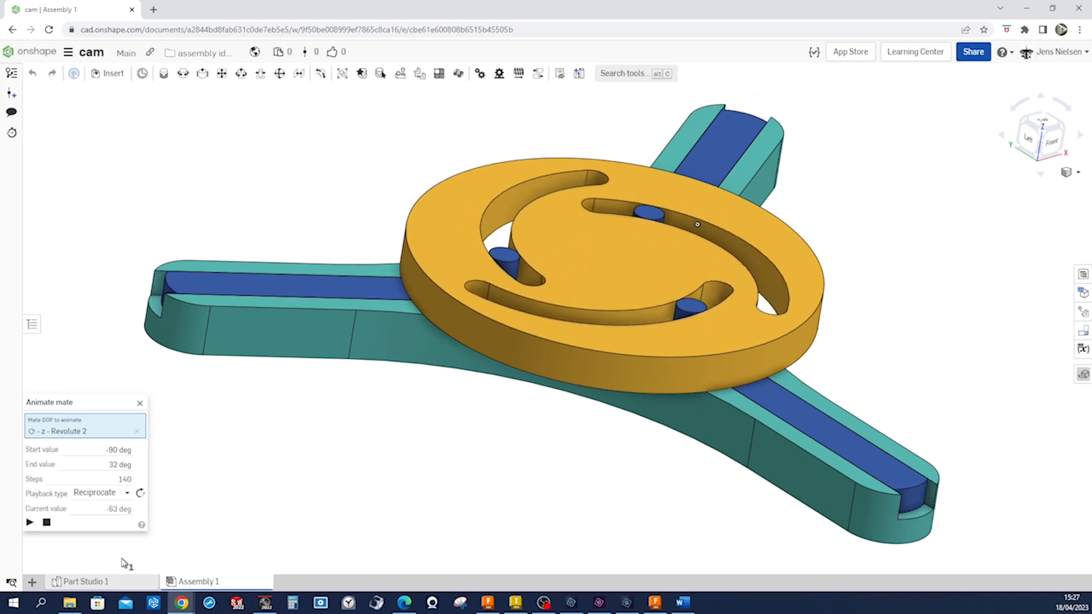
Step: Examine the animated cam assembly from the top and at an angle, closing the Revolute 2 animation and opening Part Studio 1
key(shift+5)
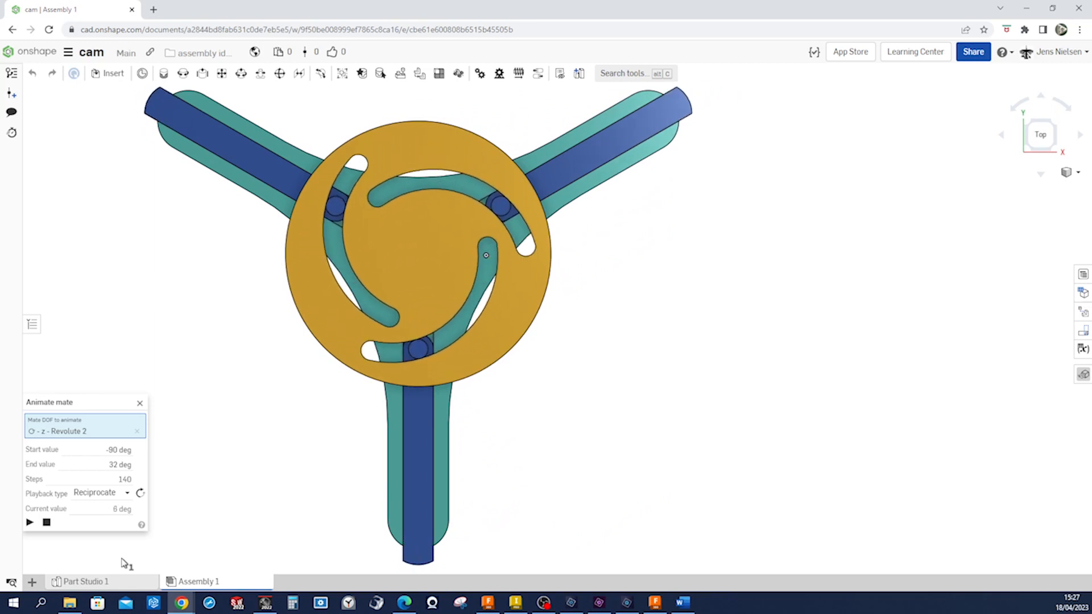
key(shift+7)
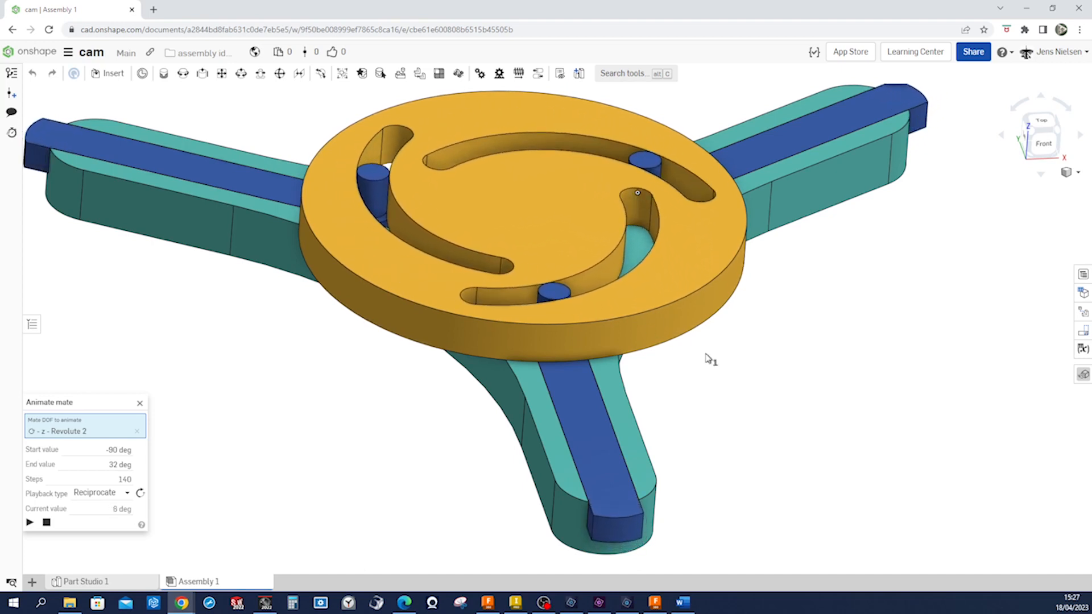
scroll(707, 360, down, 2)
scroll(706, 360, down, 3)
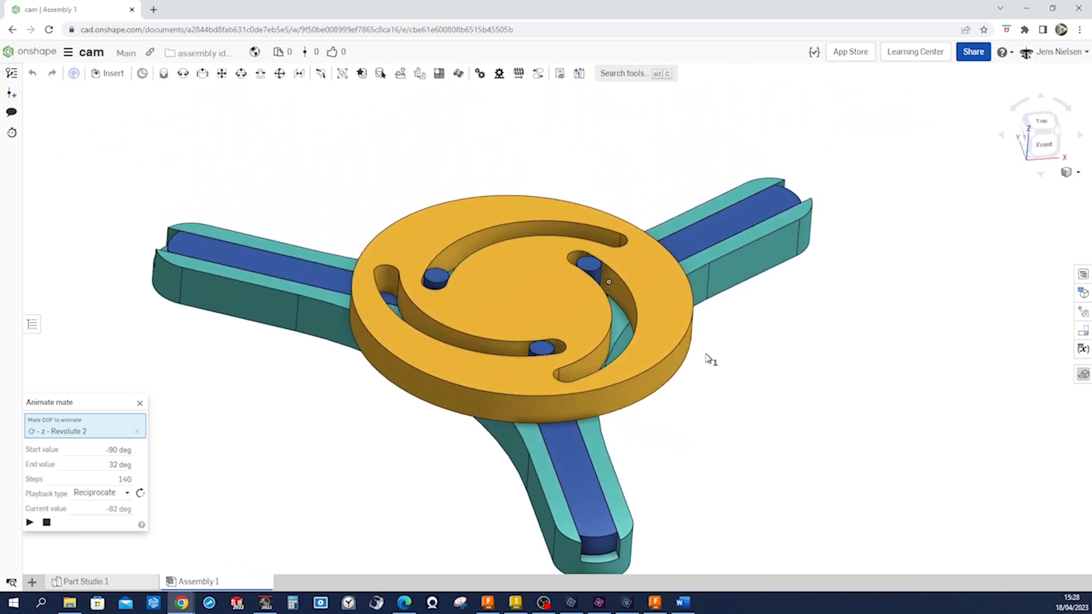
click(47, 523)
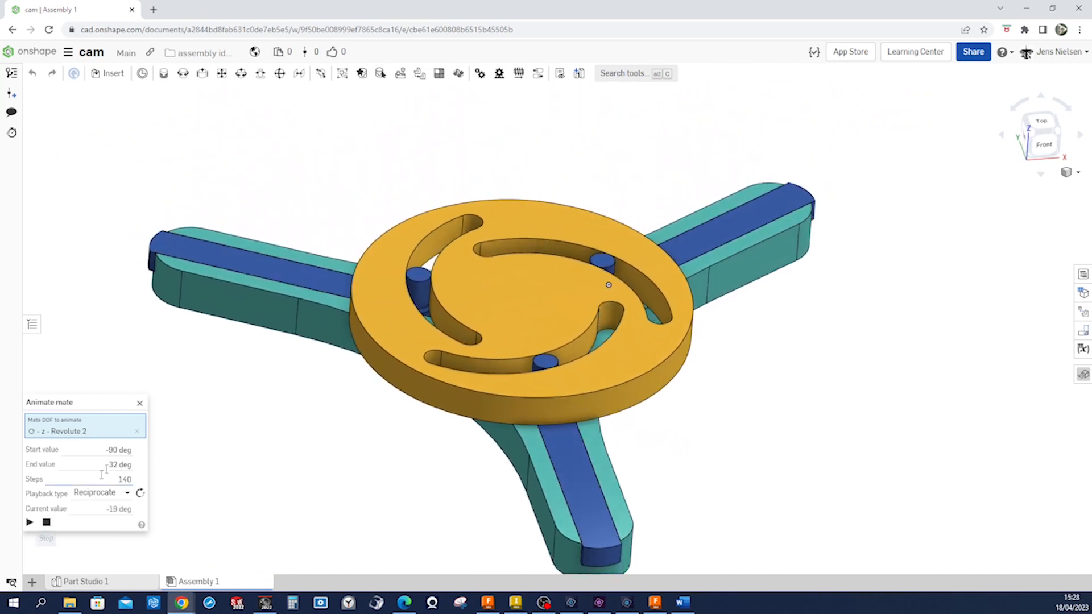
click(140, 404)
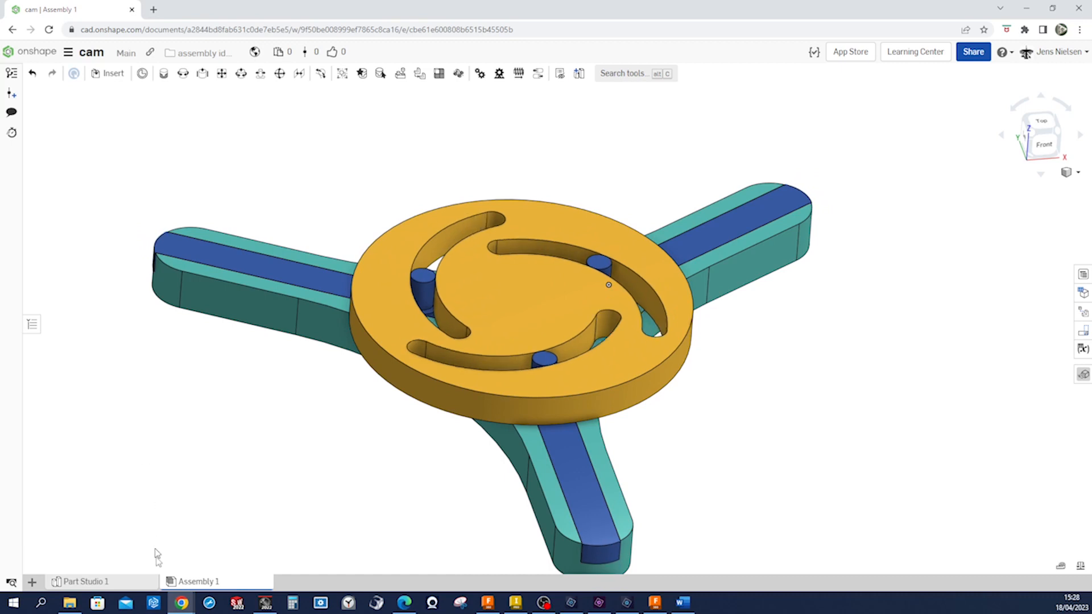
click(133, 581)
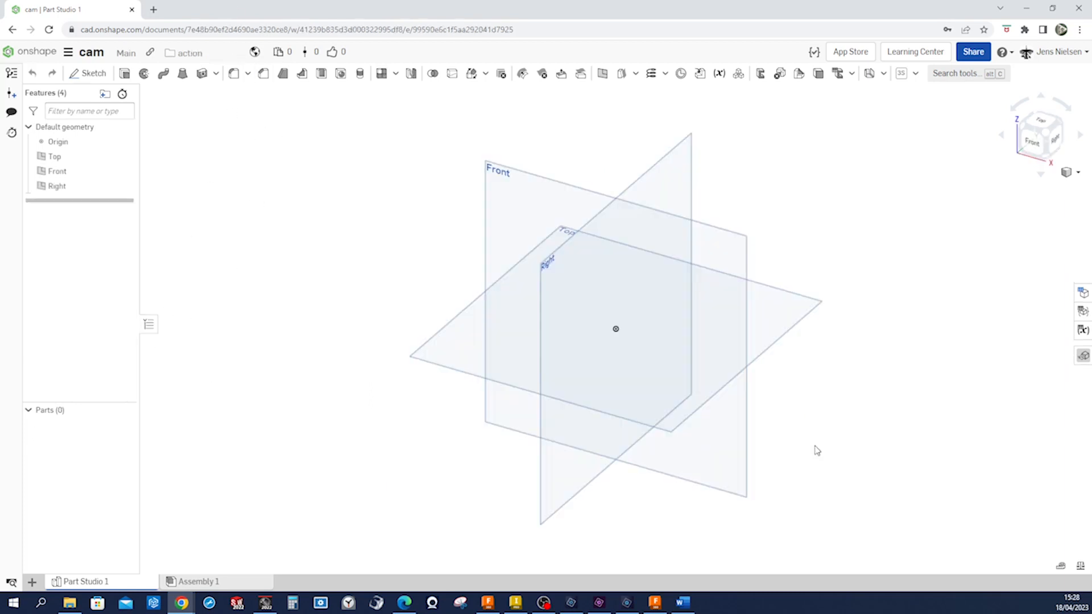
Step: Start a sketch on the Top plane and draw two concentric circles at the origin, the outer about 208 mm in diameter
key(s)
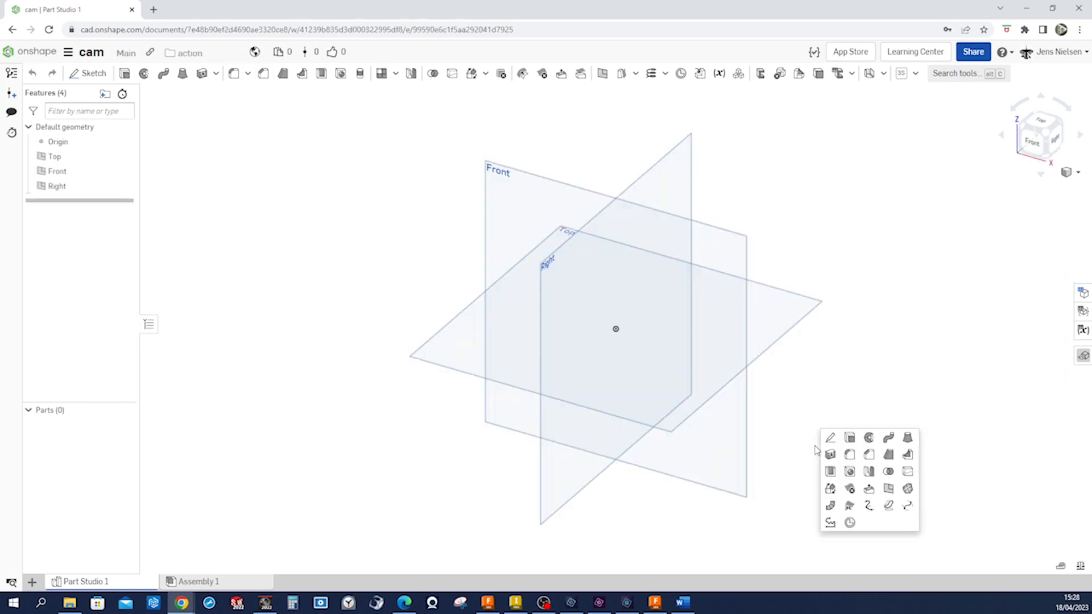
click(827, 435)
click(777, 338)
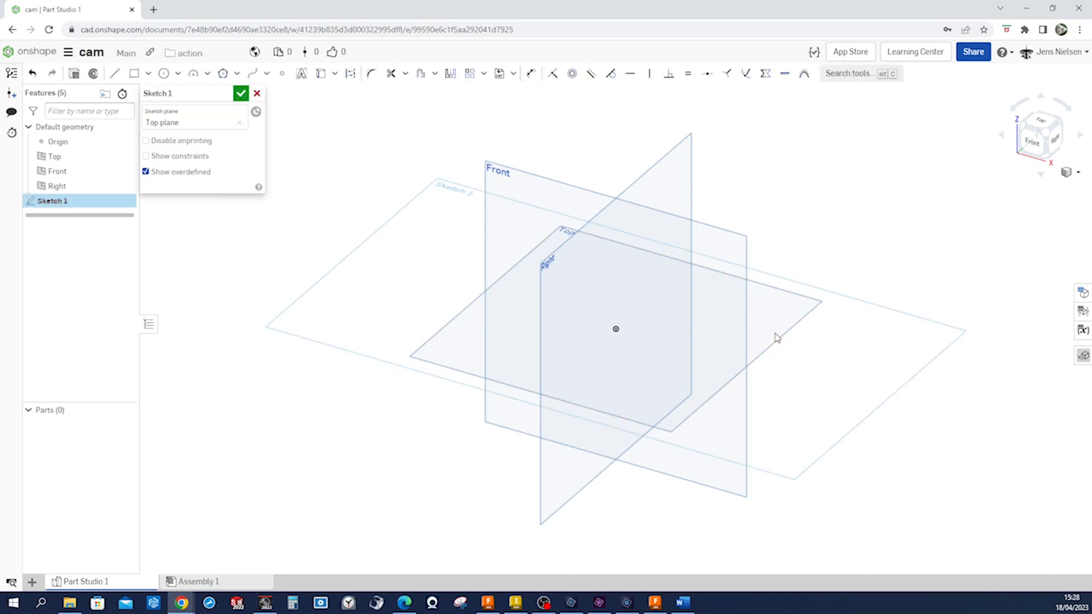
key(s)
click(810, 343)
click(615, 329)
click(820, 305)
click(615, 329)
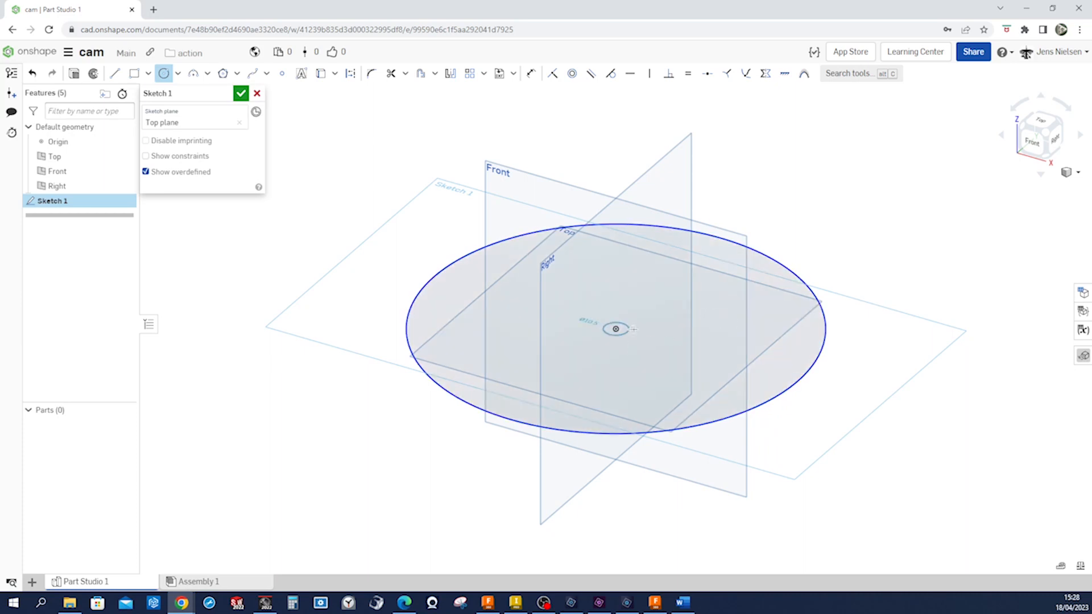
click(640, 328)
key(Escape)
Step: Dimension the outer circle to 122 mm and the inner circle to 22 mm in diameter
key(d)
click(820, 353)
click(836, 376)
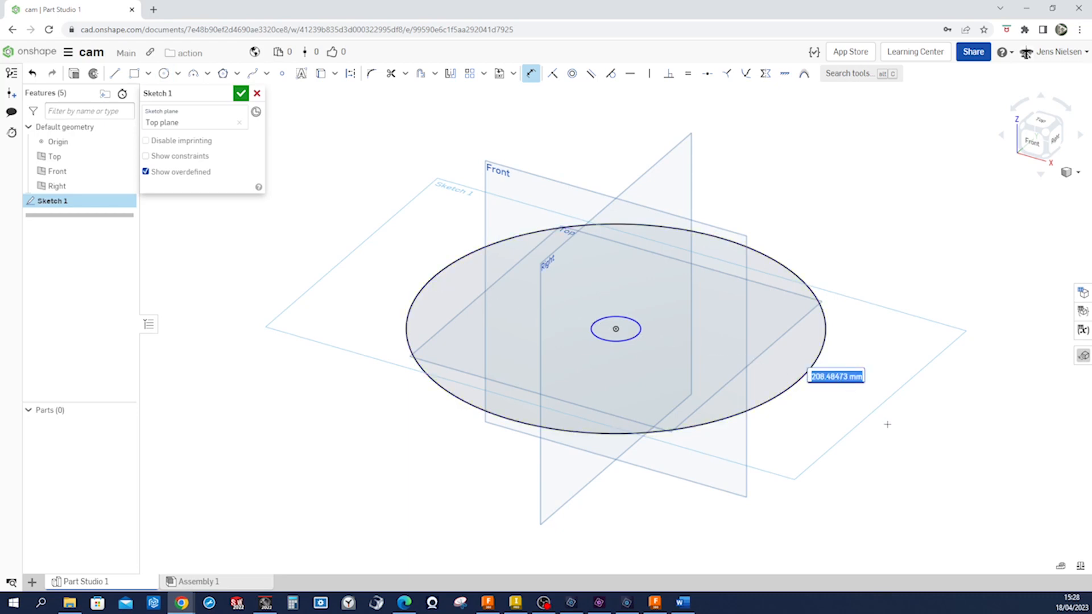
text(122)
key(Return)
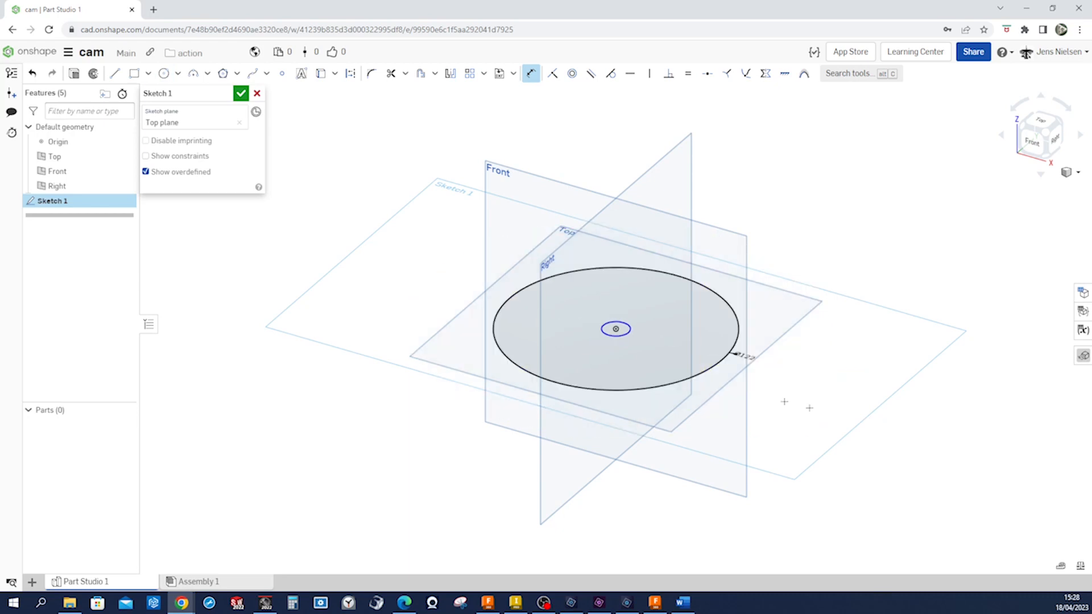
click(624, 337)
click(630, 343)
text(22)
key(Return)
Step: Hide the default planes and extrude the ring between the two circles 12 mm as a new solid
key(p)
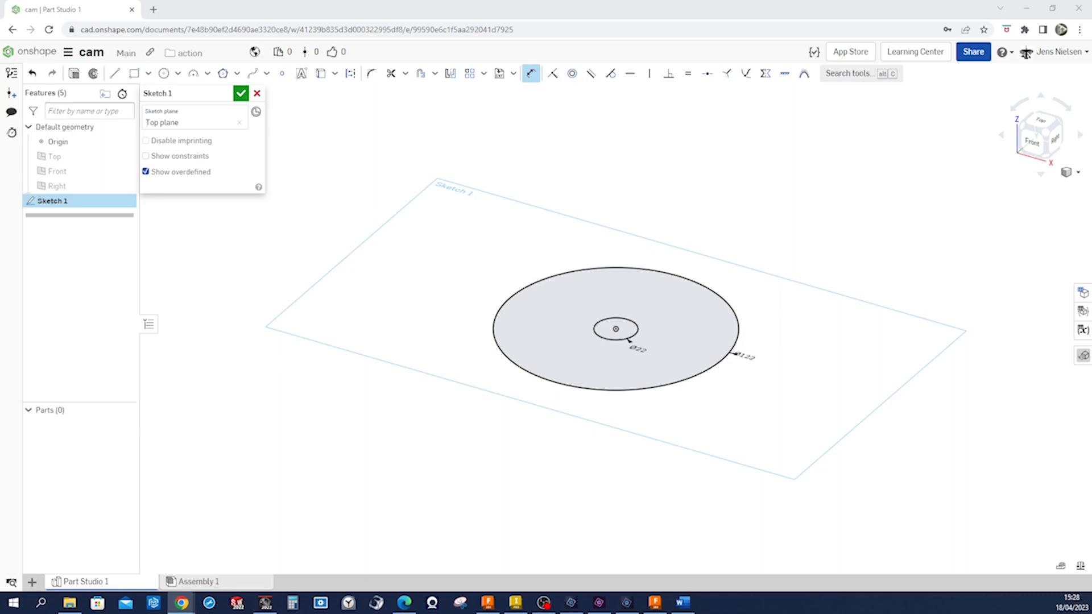
click(449, 219)
key(shift+e)
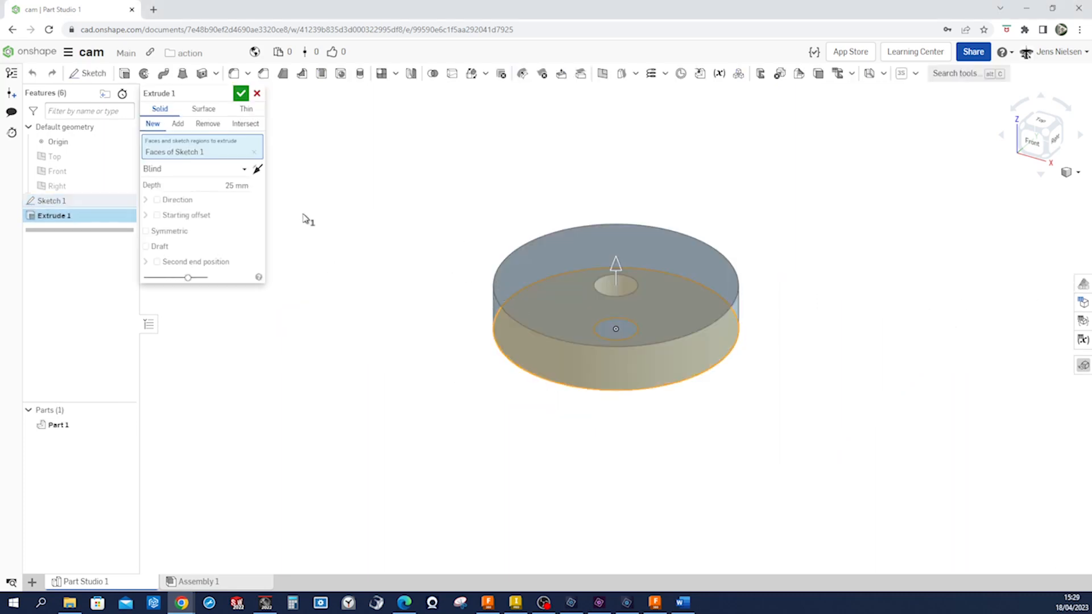
click(242, 185)
text(12)
click(241, 94)
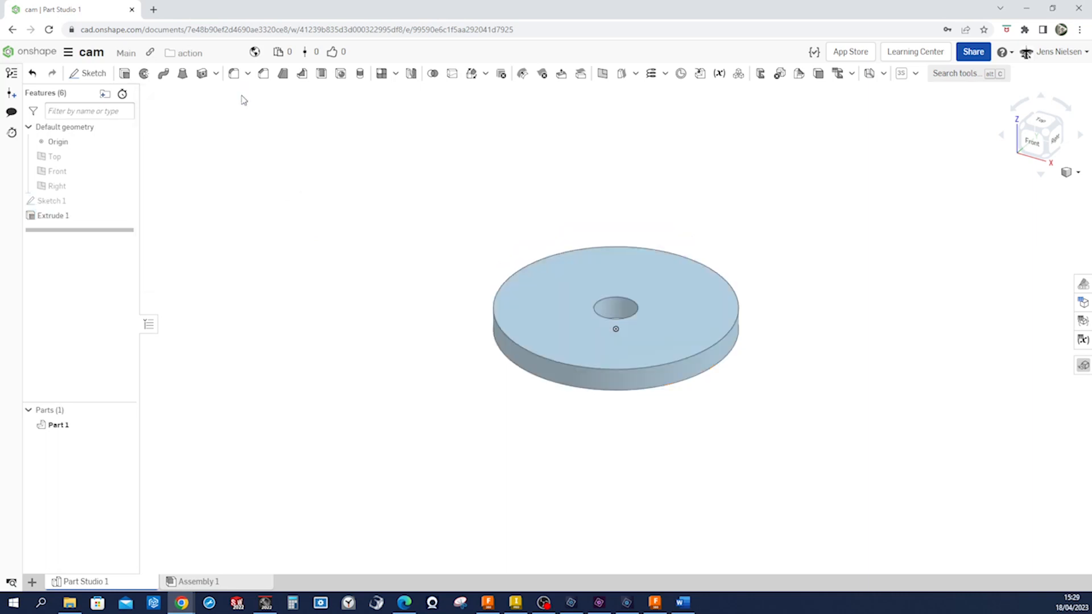
Step: Rename the extruded part as disk
right_click(63, 426)
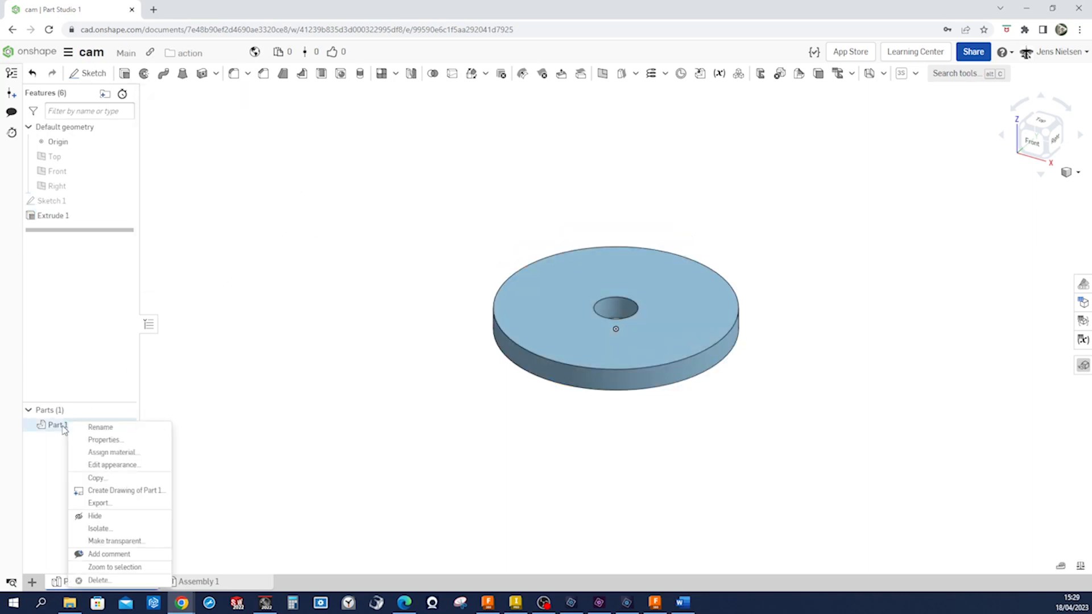
click(99, 429)
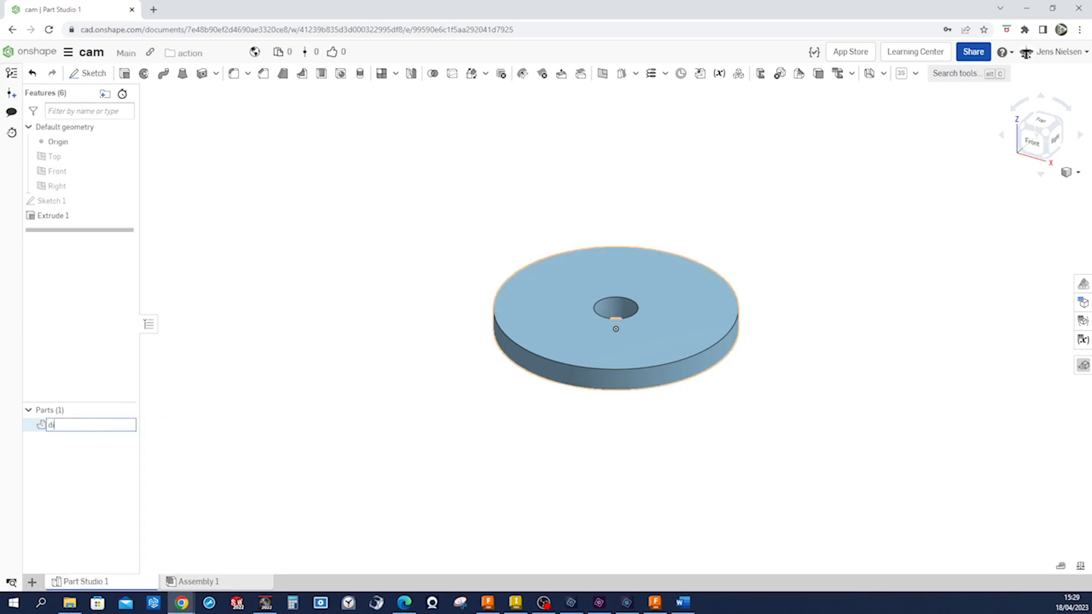
key(Return)
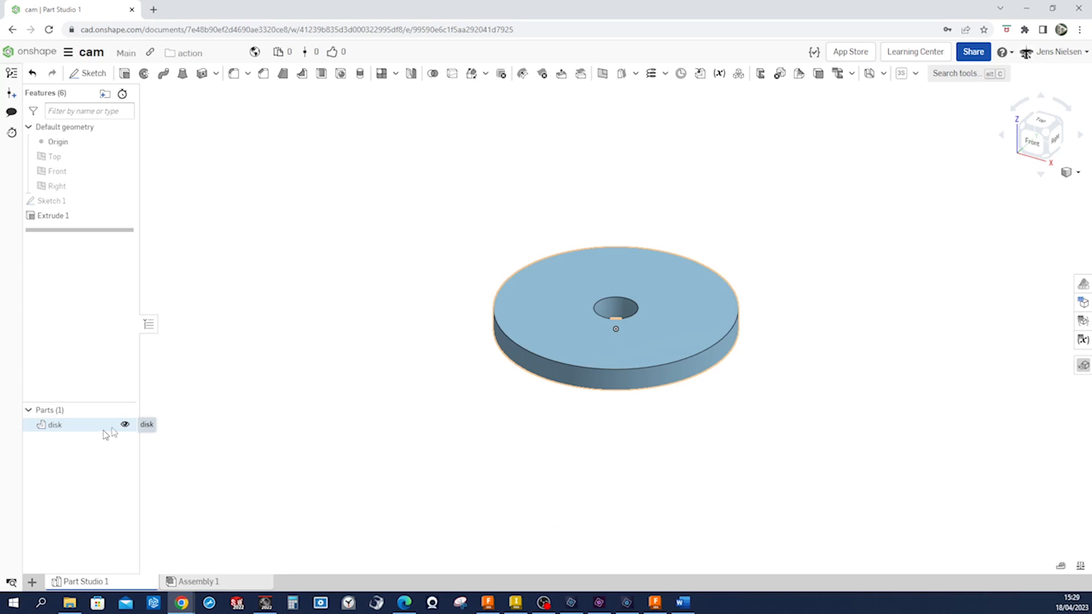
Step: Change the disk's appearance to the amber-orange palette colour
right_click(52, 425)
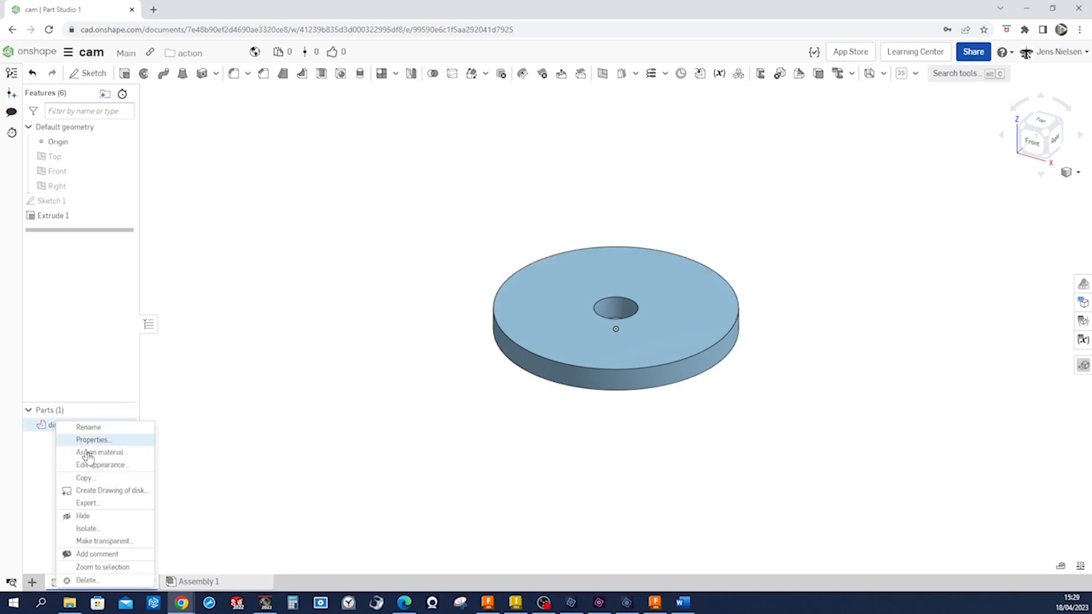
click(95, 469)
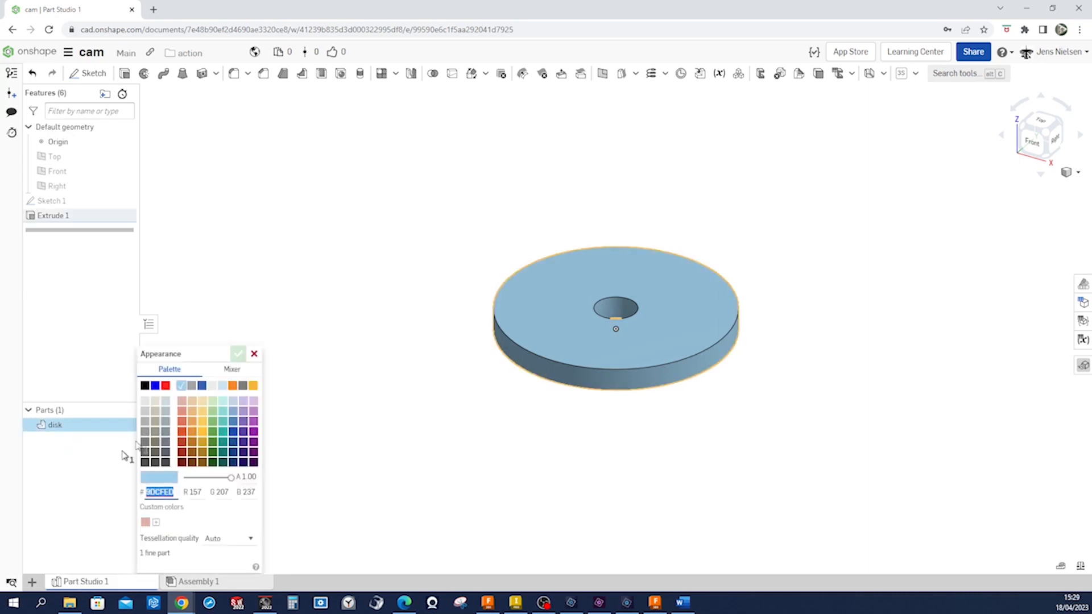
click(203, 422)
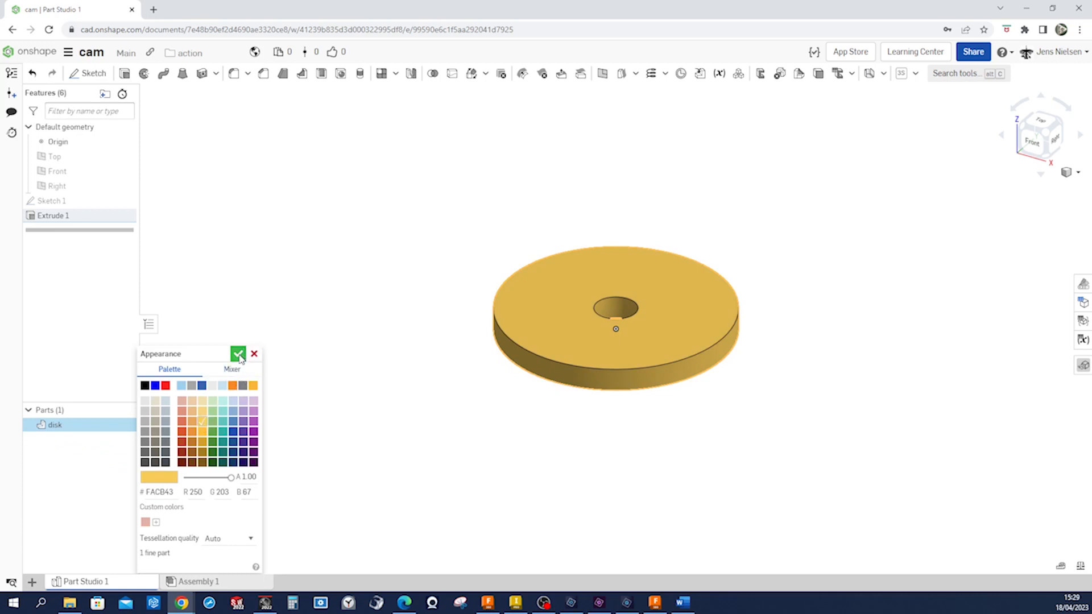
click(252, 385)
click(237, 354)
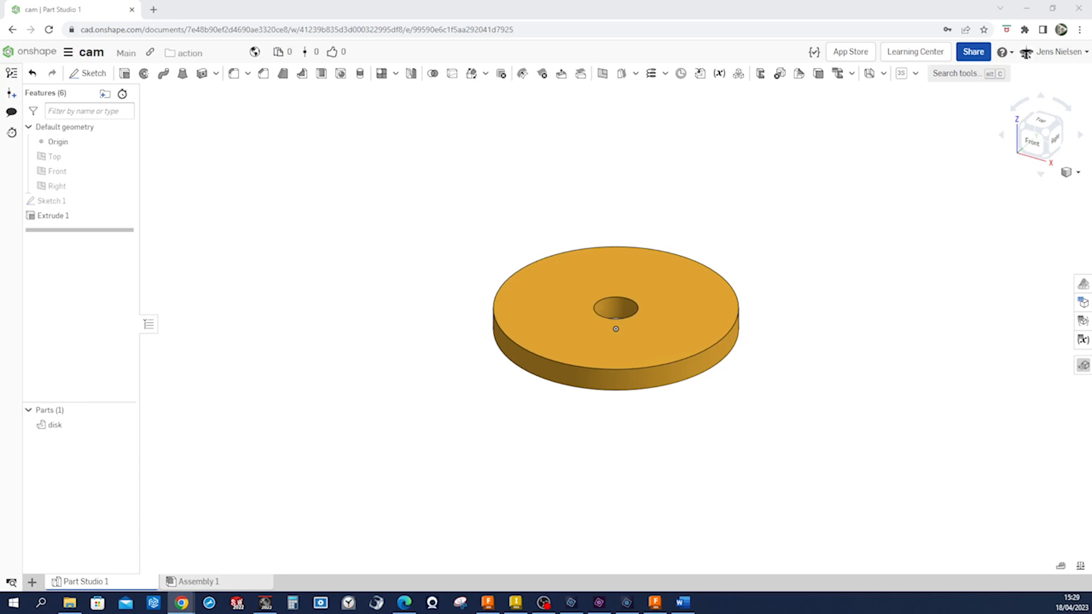
click(818, 284)
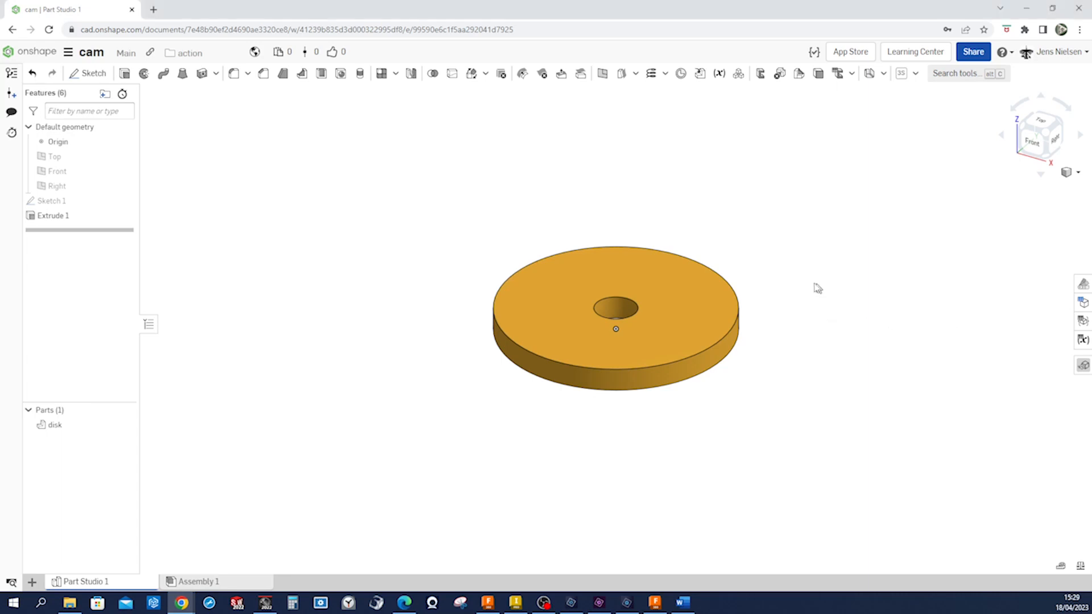
Step: Start a sketch on the Top plane and draw a vertical line from the origin down to just past the disk's edge
click(78, 161)
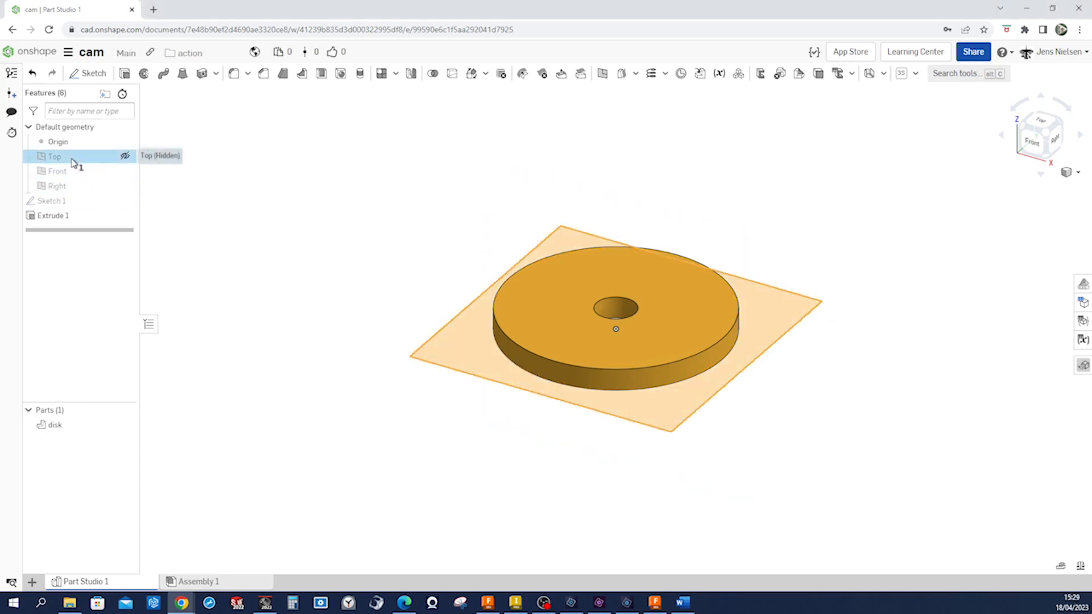
key(s)
click(88, 151)
key(s)
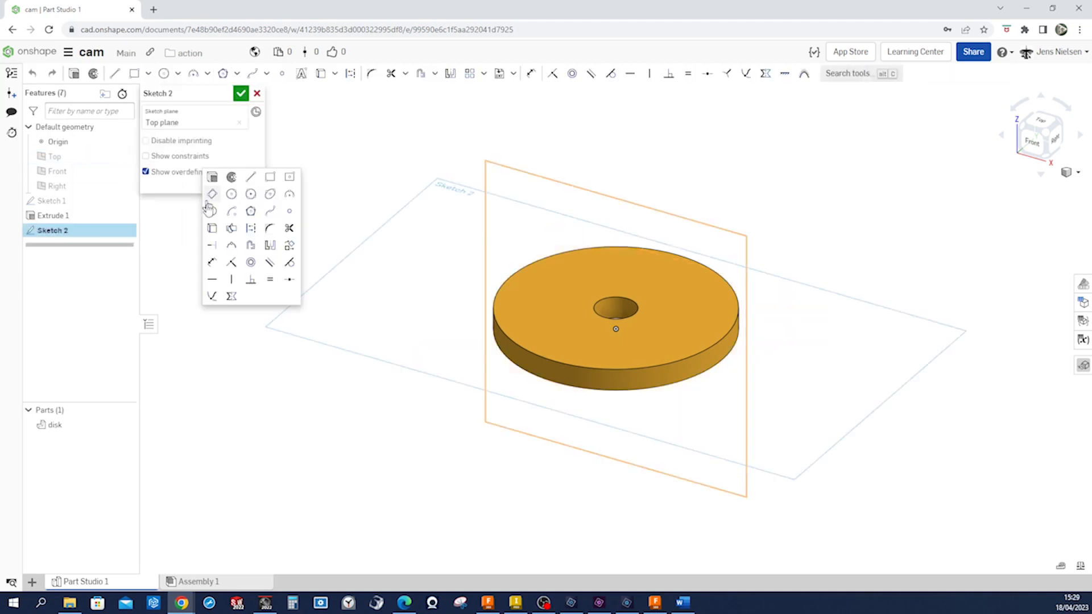
click(251, 177)
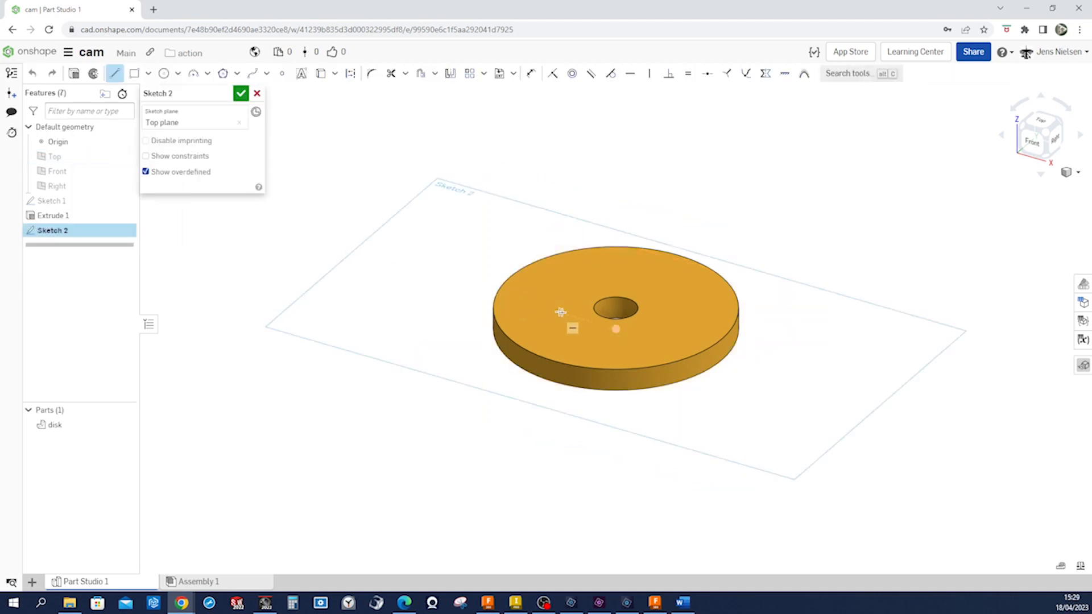
scroll(630, 329, up, 4)
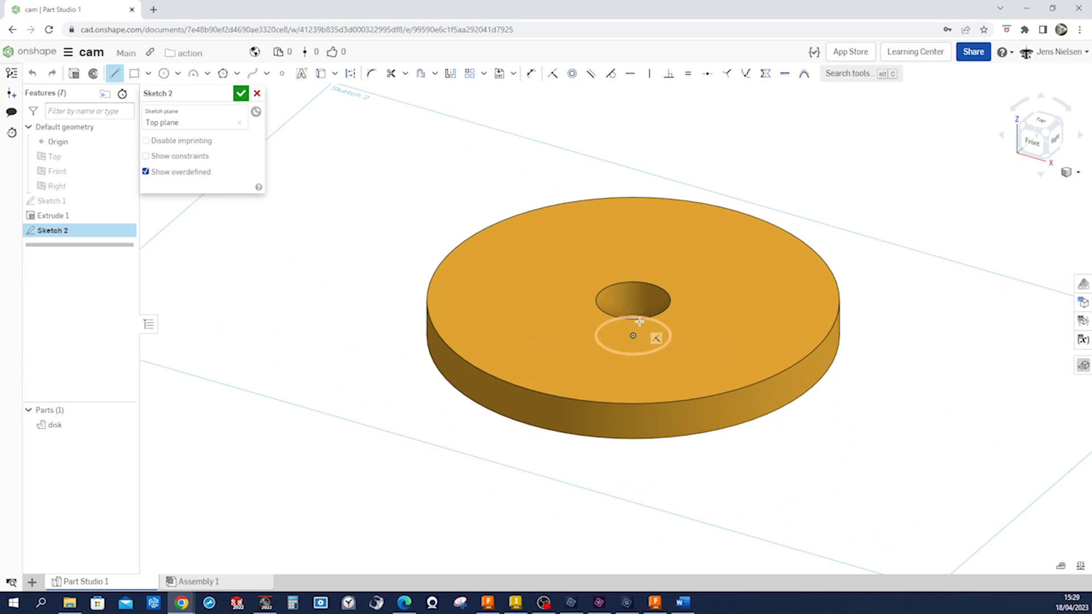
scroll(636, 328, up, 3)
key(n)
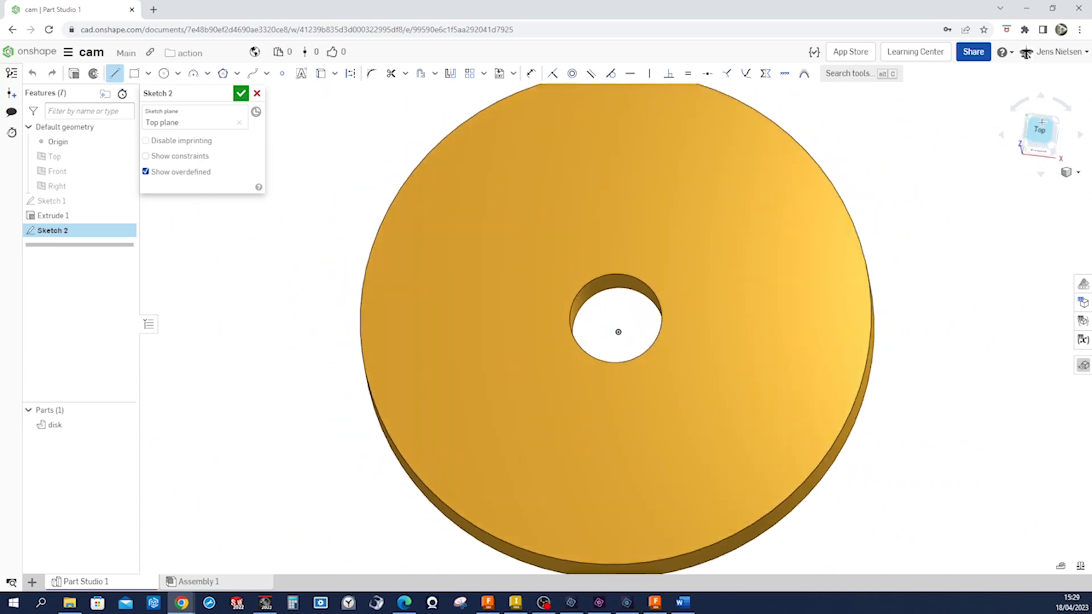
click(615, 328)
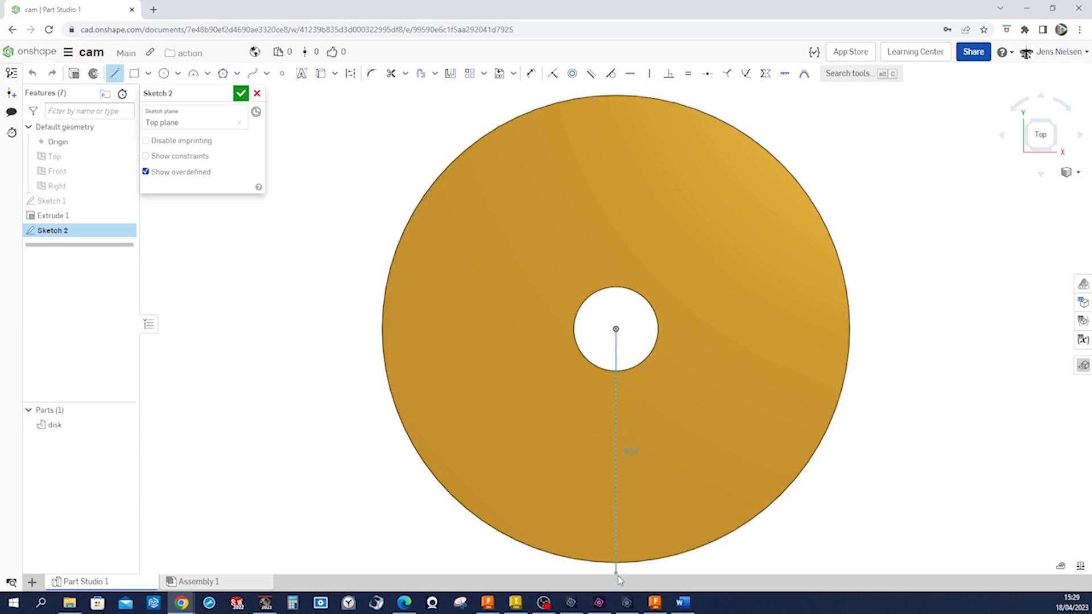
click(615, 571)
key(Escape)
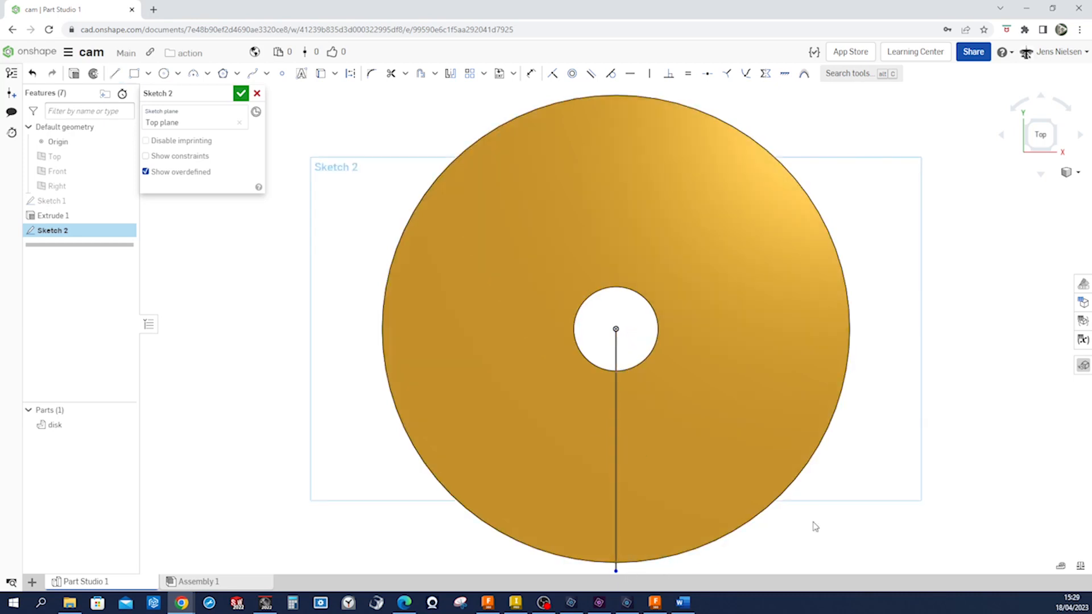
Step: Convert the vertical line into construction geometry
scroll(616, 307, down, 1)
click(615, 355)
key(q)
key(Escape)
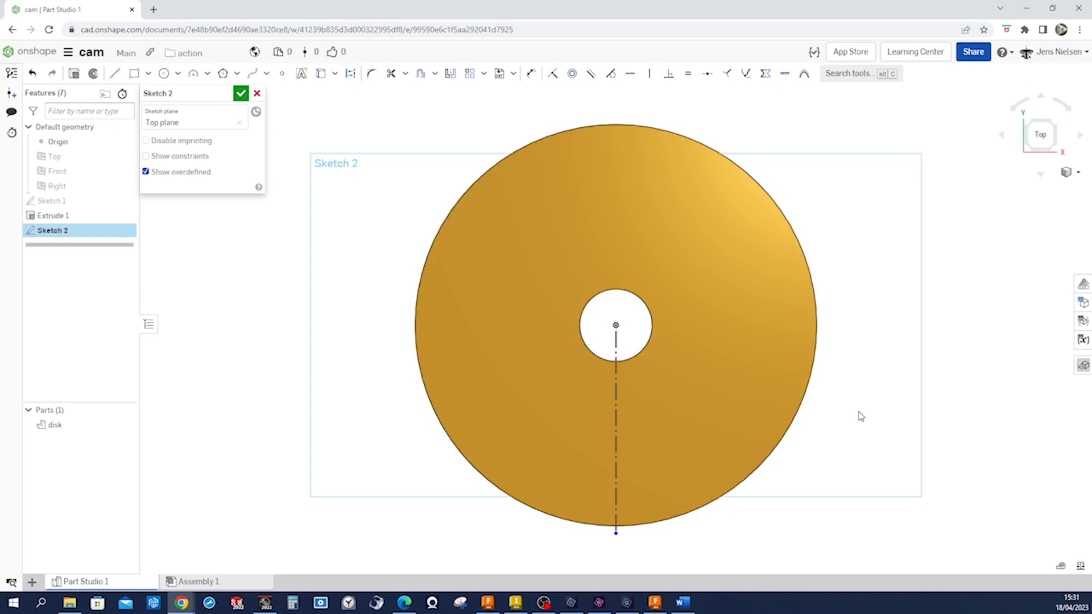
Step: Dimension the vertical construction line's length to 122 mm
right_click(861, 416)
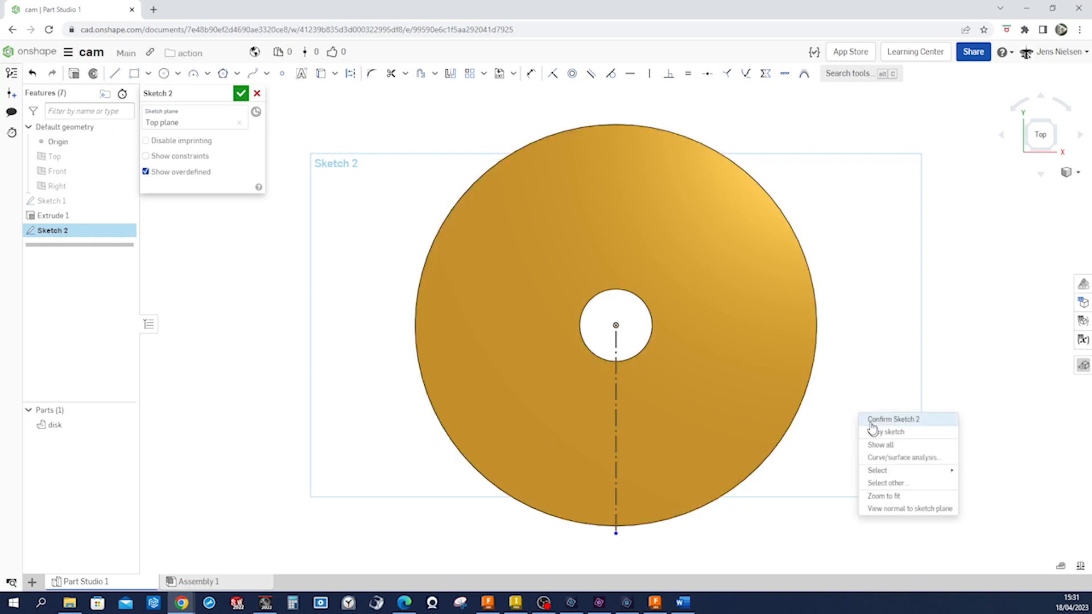
key(q)
click(619, 419)
click(844, 415)
text(122)
key(Return)
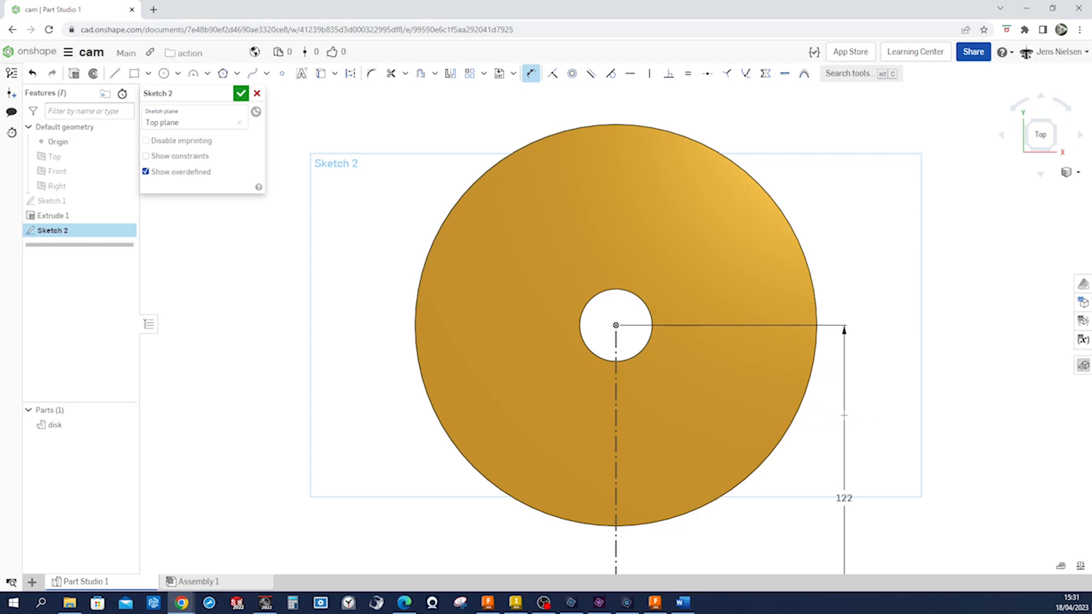
key(Escape)
key(f)
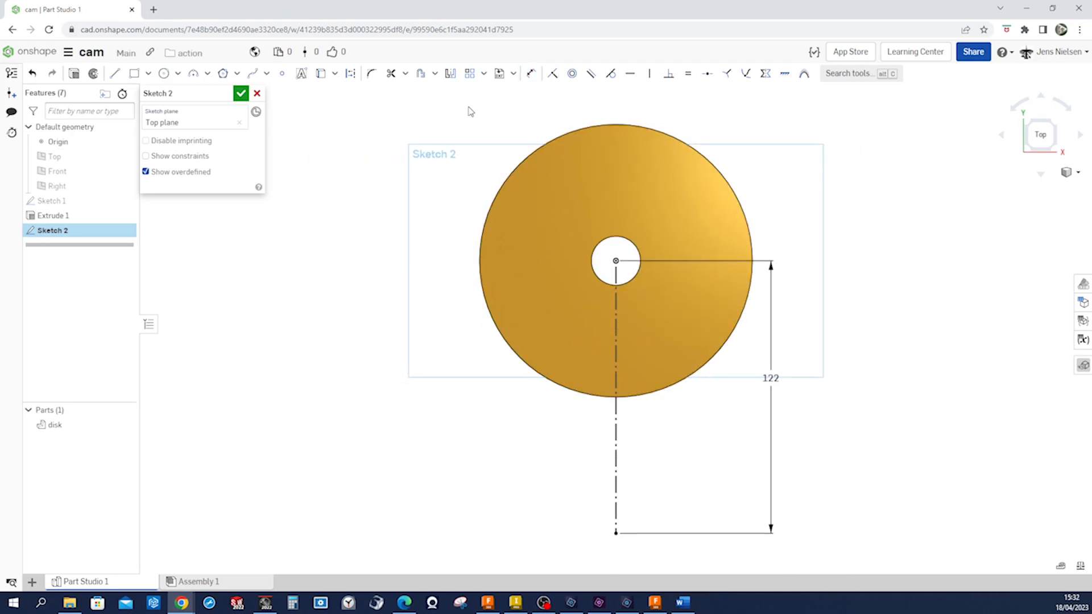
Step: Create a slot around the vertical construction line running down from the origin
click(406, 79)
click(435, 74)
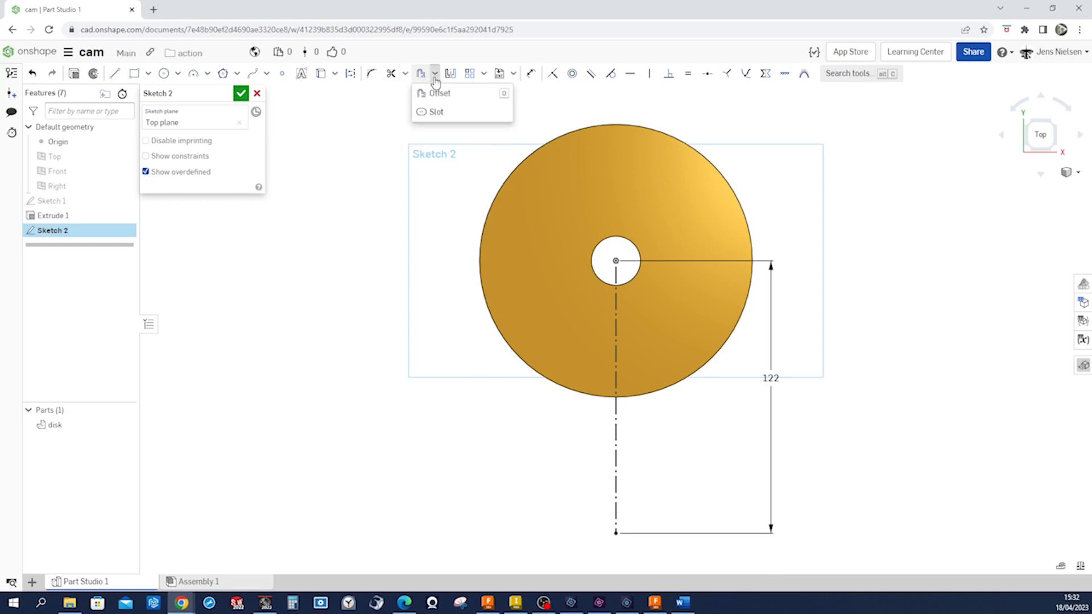
click(435, 110)
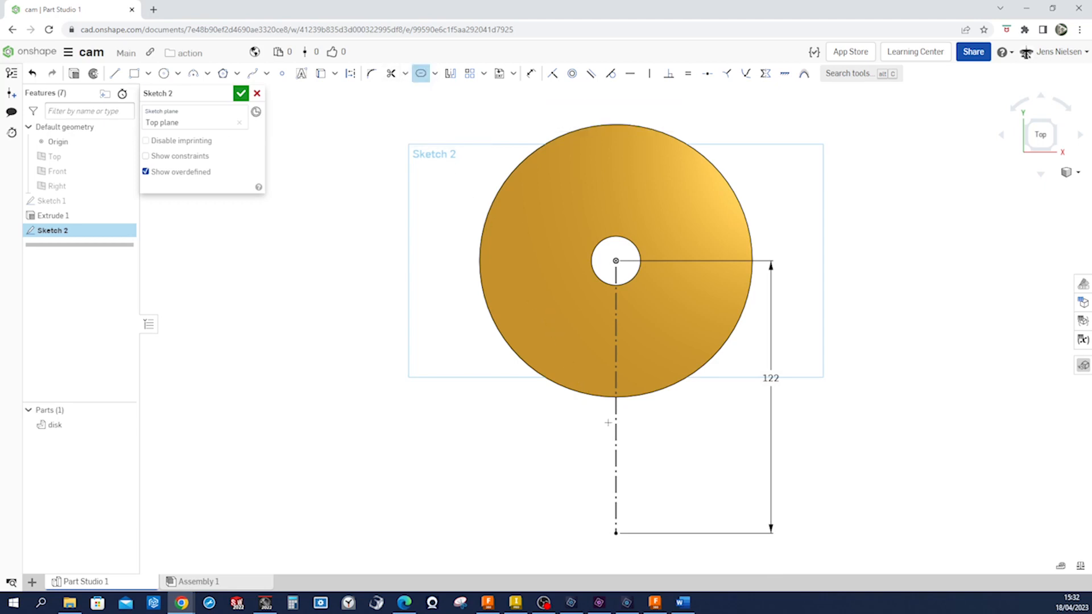
click(616, 432)
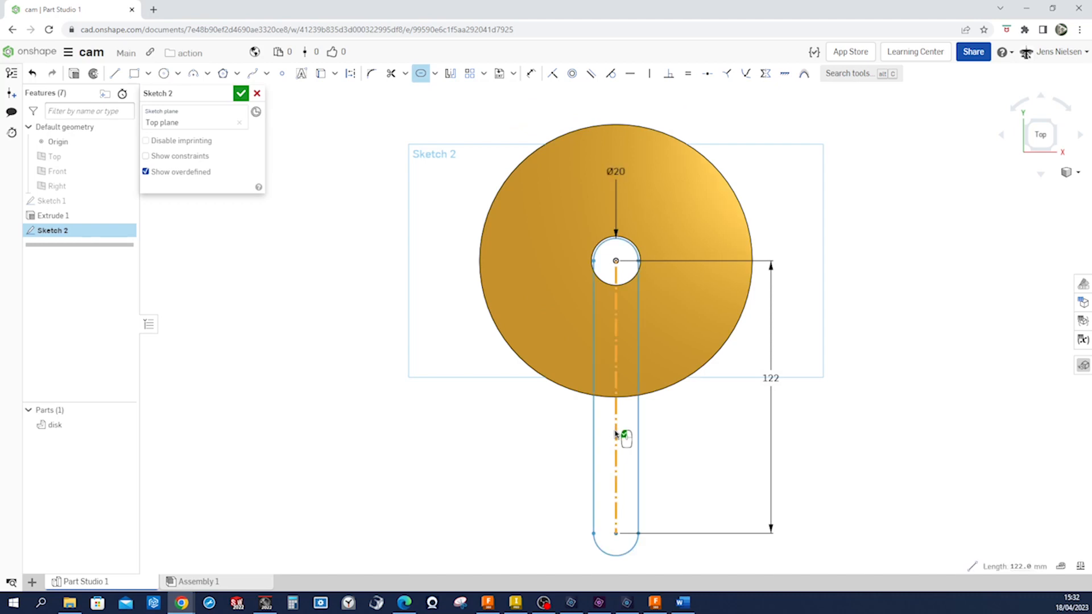
click(668, 434)
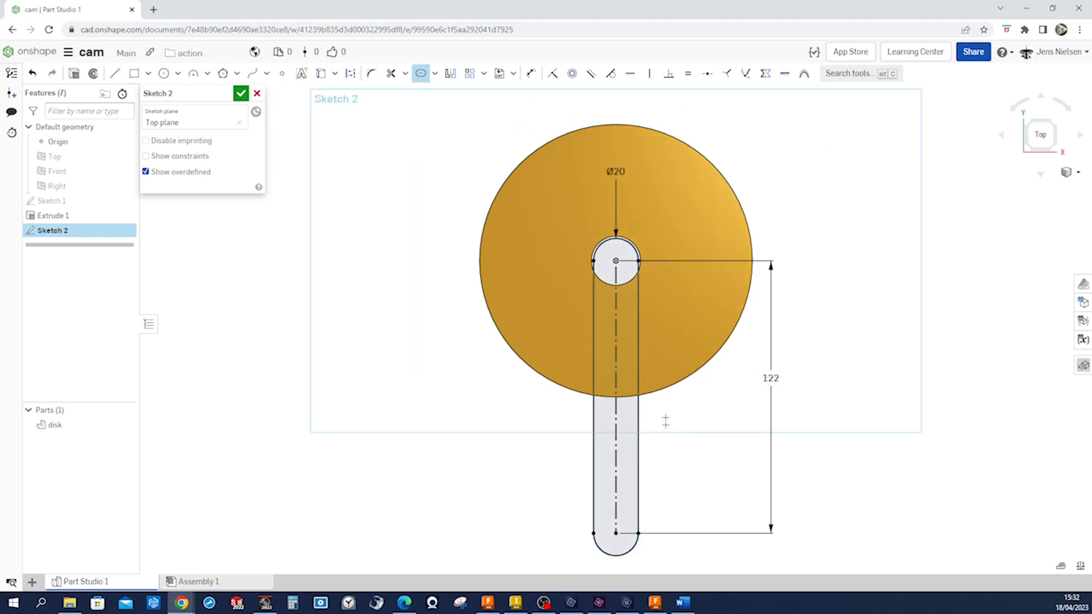
Step: Set the slot's end diameter to 28 mm and finish the sketch
double_click(615, 171)
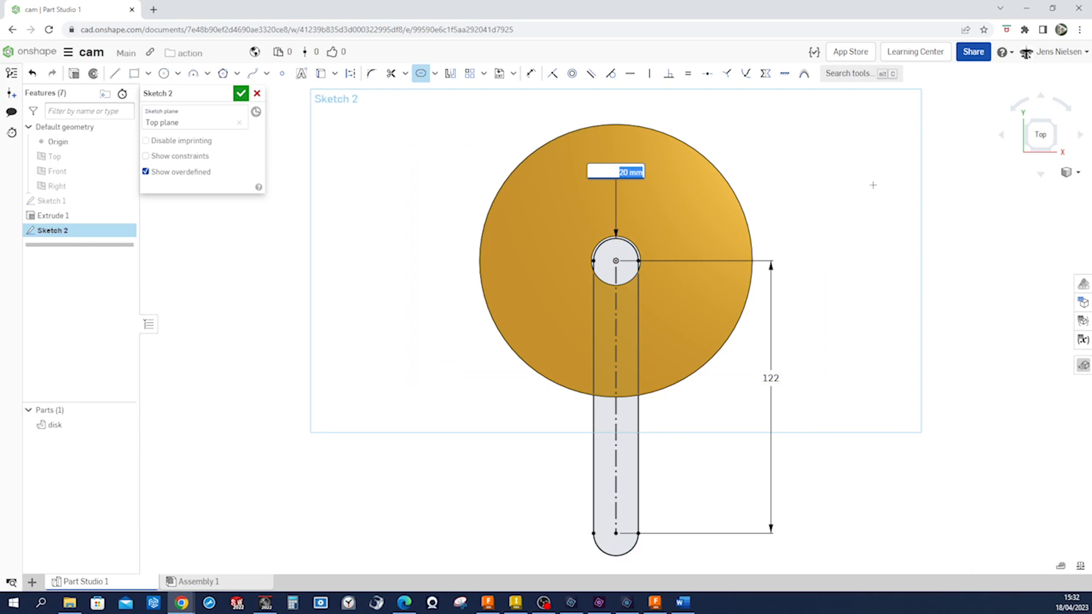
text(28)
key(Return)
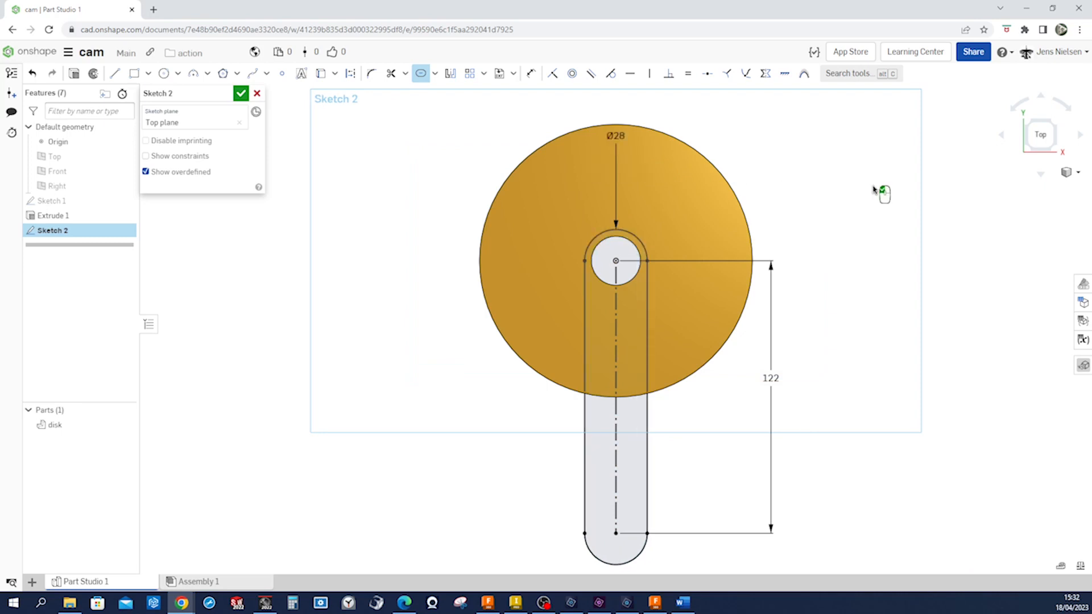
click(241, 93)
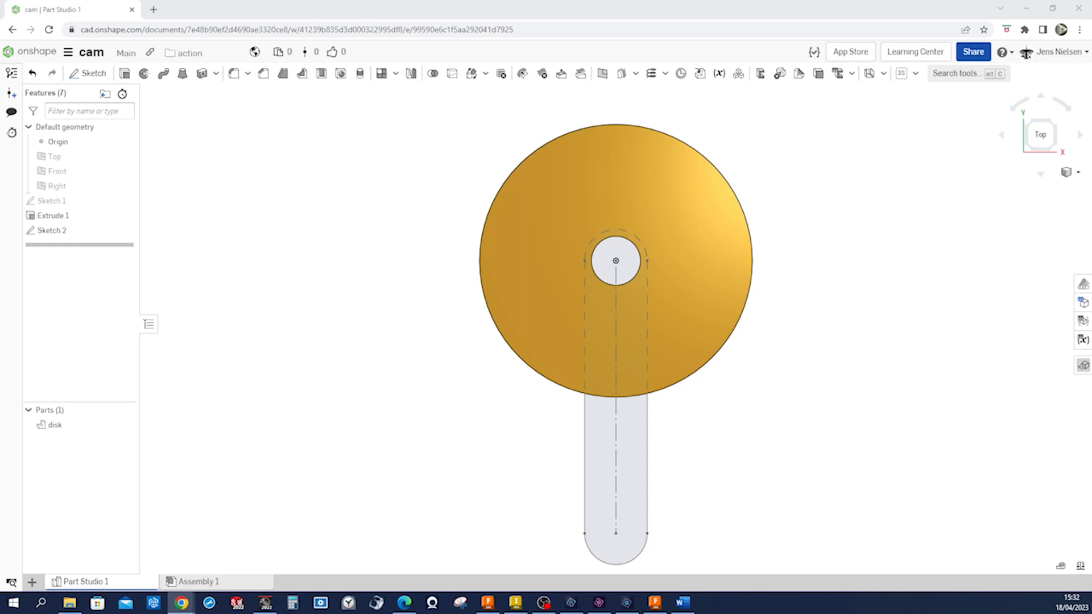
scroll(1072, 432, down, 1)
right_drag(903, 457, 870, 436)
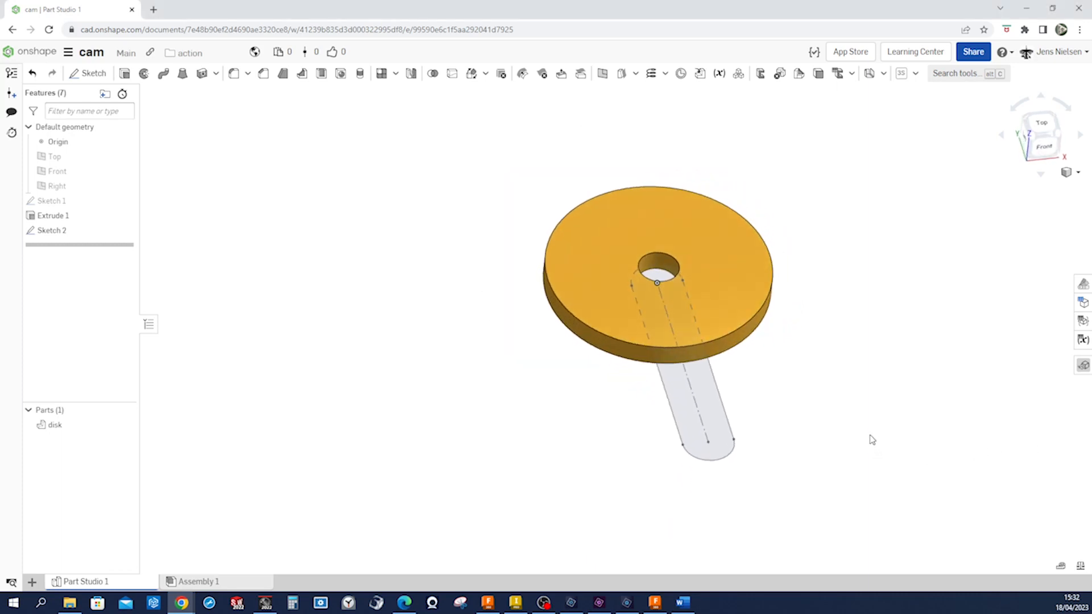
key(shift+e)
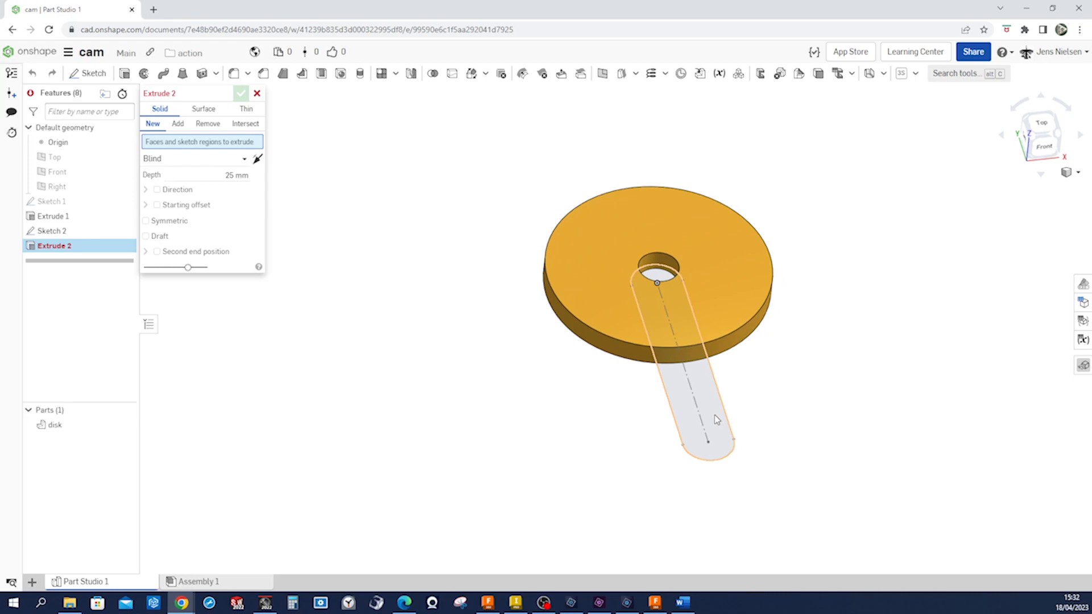
click(717, 419)
right_drag(841, 402, 836, 399)
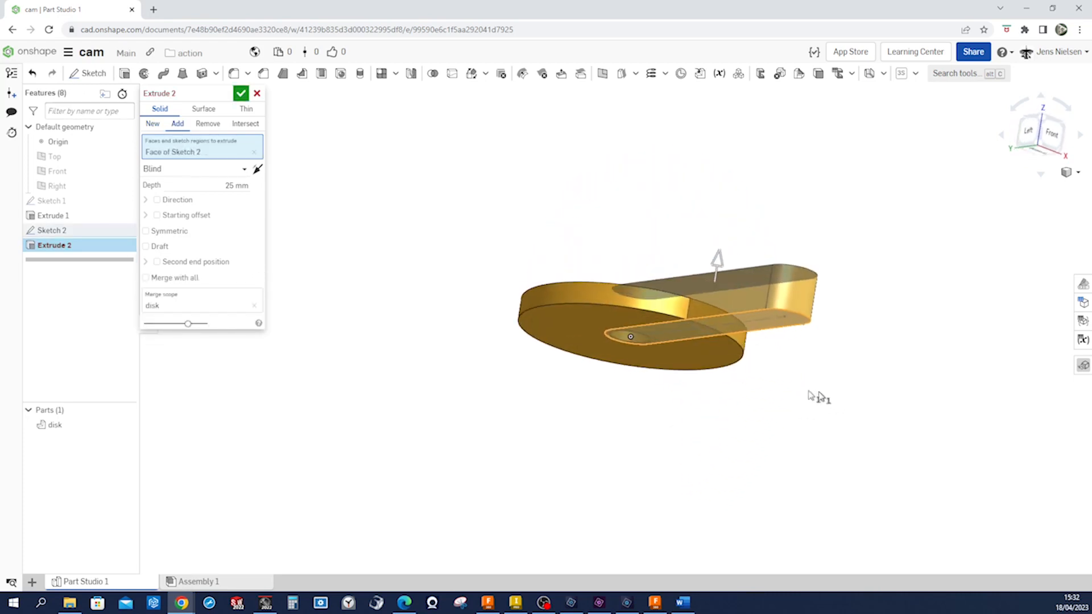
right_drag(310, 176, 311, 198)
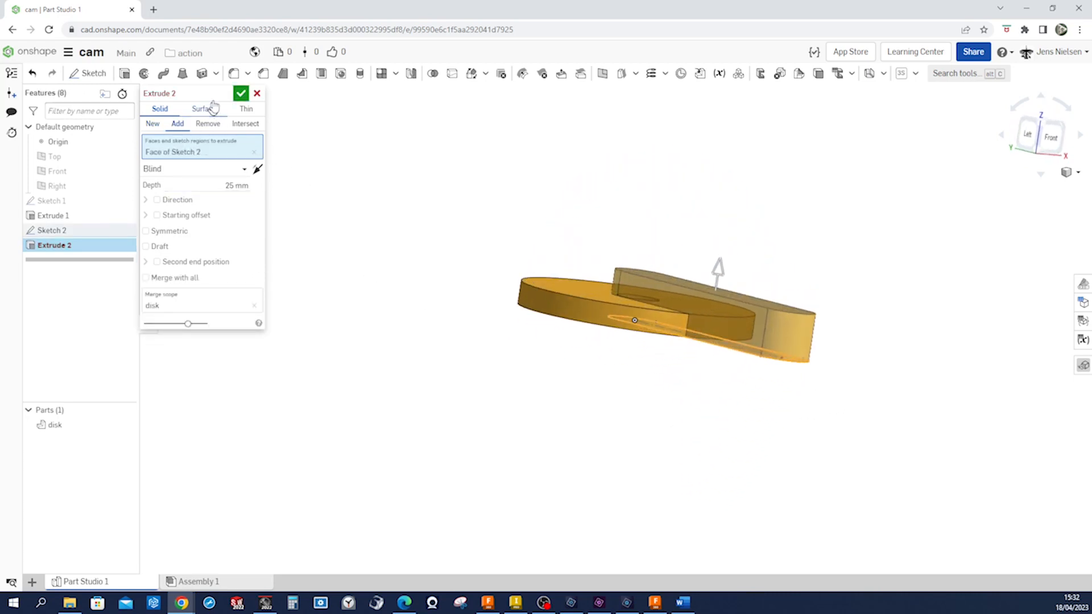
click(257, 93)
Step: Edit Sketch 2 to project the edge of the disk's centre hole into it and finish the sketch
right_drag(383, 190, 309, 307)
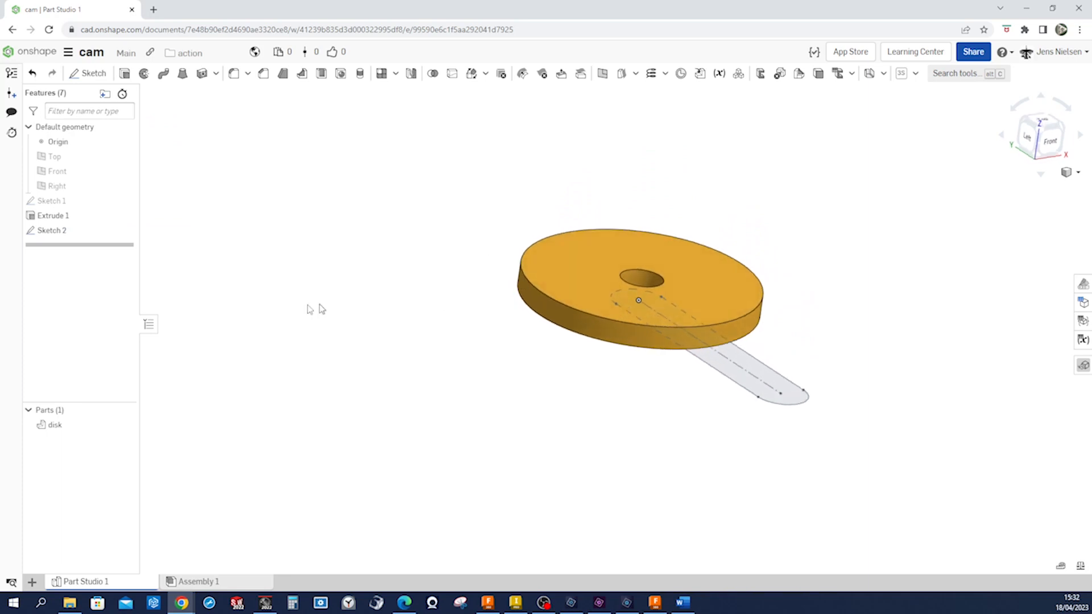
right_click(76, 233)
click(106, 256)
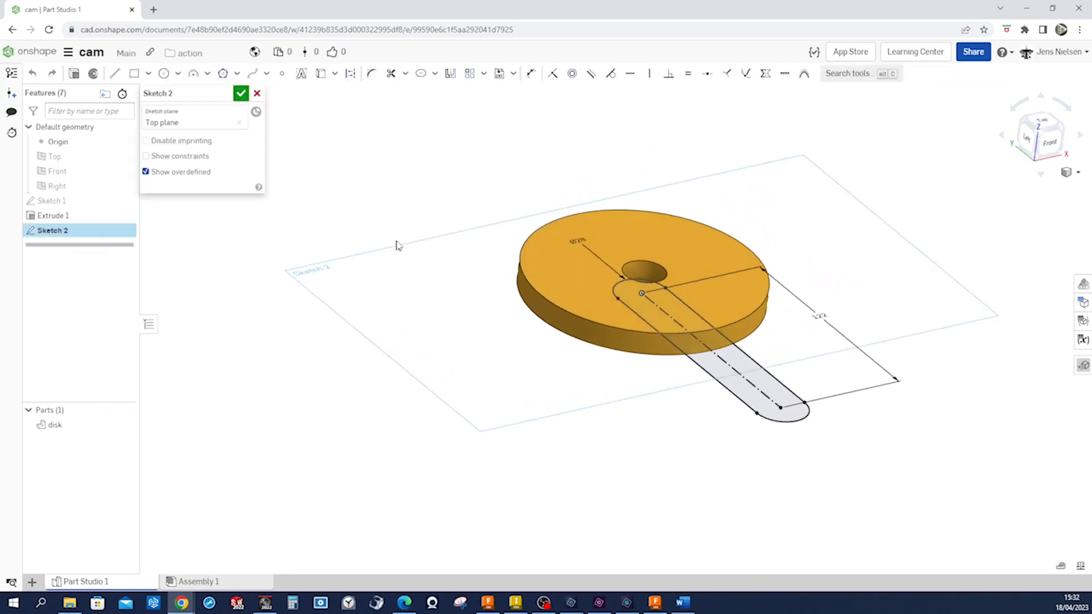
key(u)
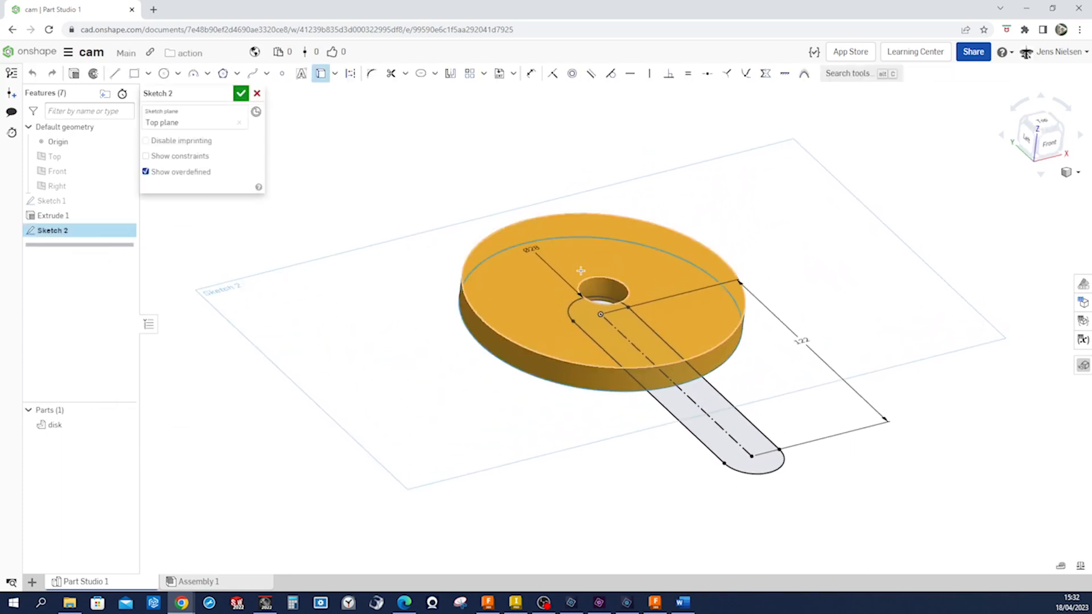
click(625, 290)
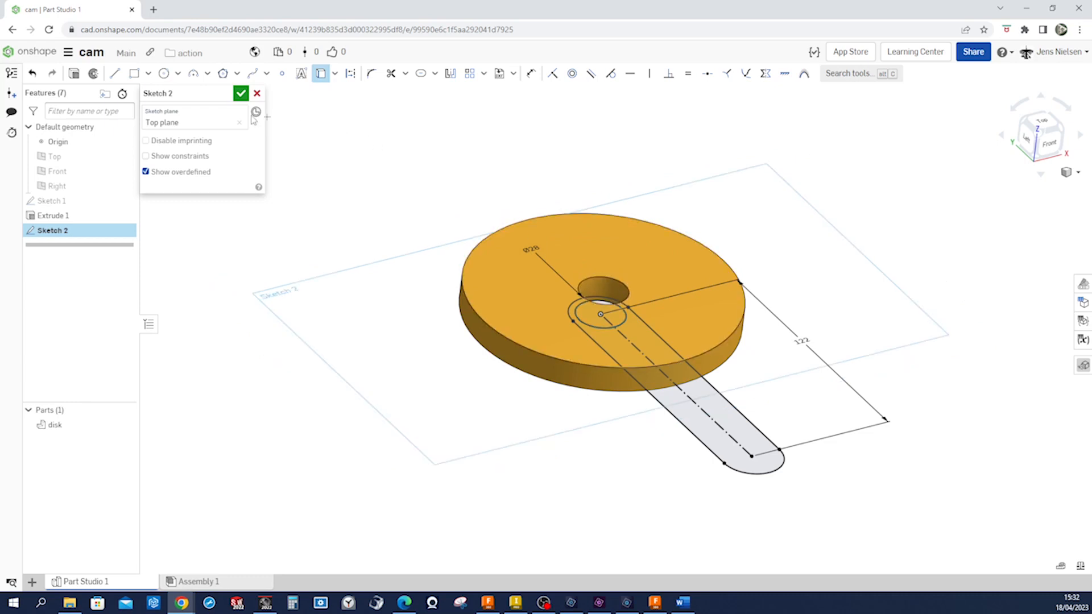
click(241, 93)
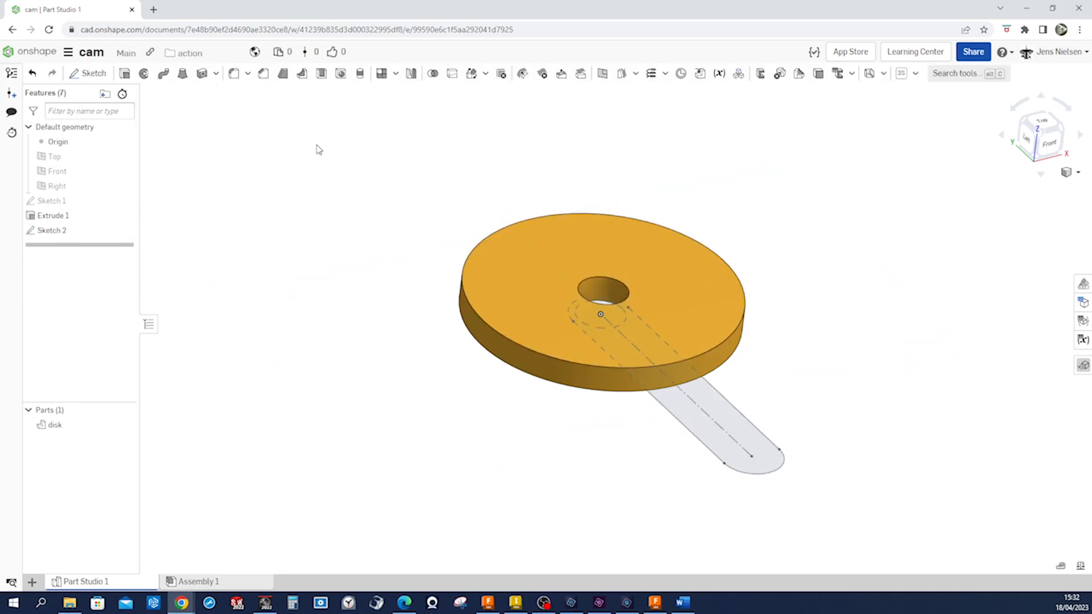
Step: Extrude the slot region around the projected hole as a new part, 16 mm downward away from the disk
key(shift+e)
mouse_move(546, 532)
right_down()
mouse_move(573, 439)
mouse_move(648, 307)
mouse_move(619, 238)
right_up()
click(664, 306)
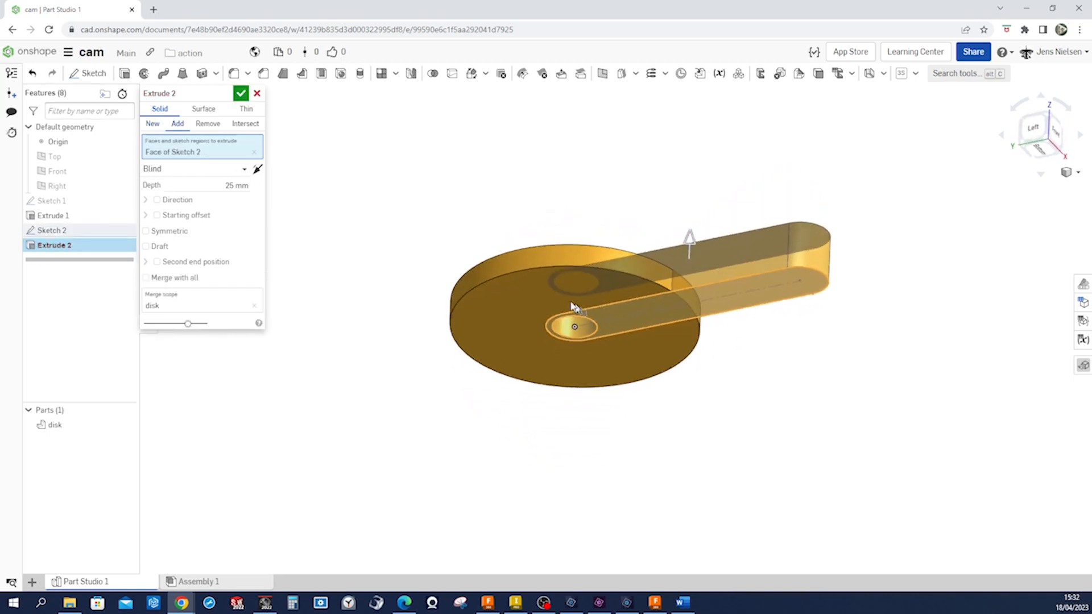
click(156, 125)
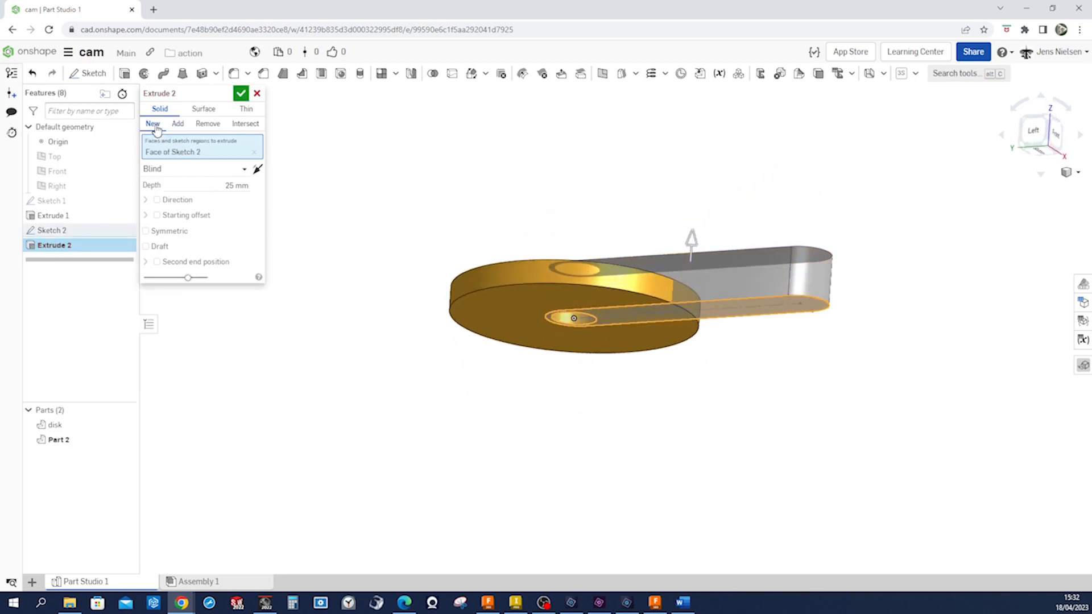
drag(695, 251, 693, 348)
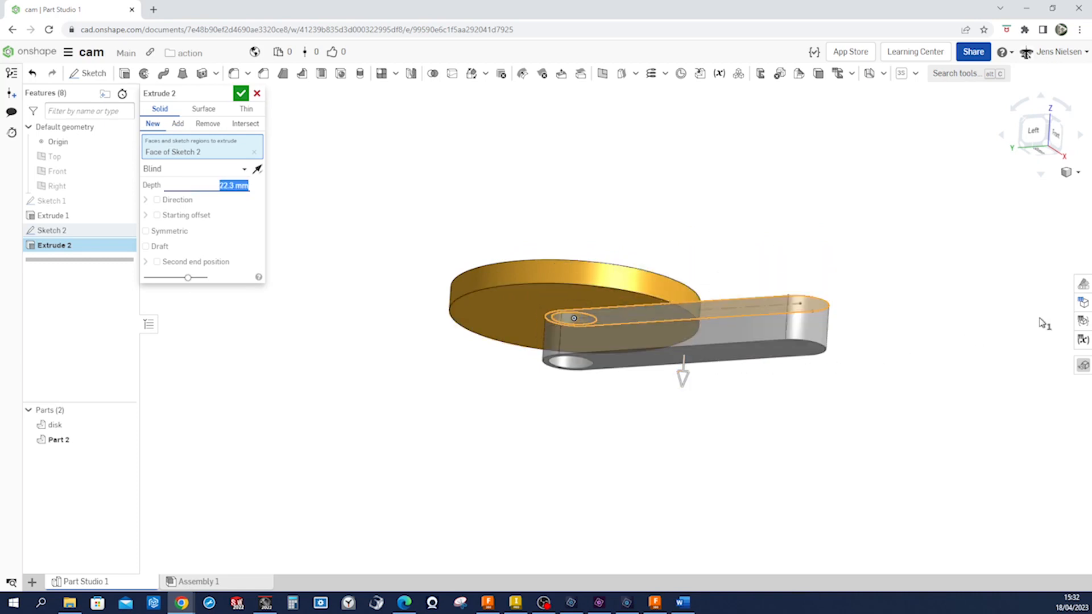
text(16)
key(Return)
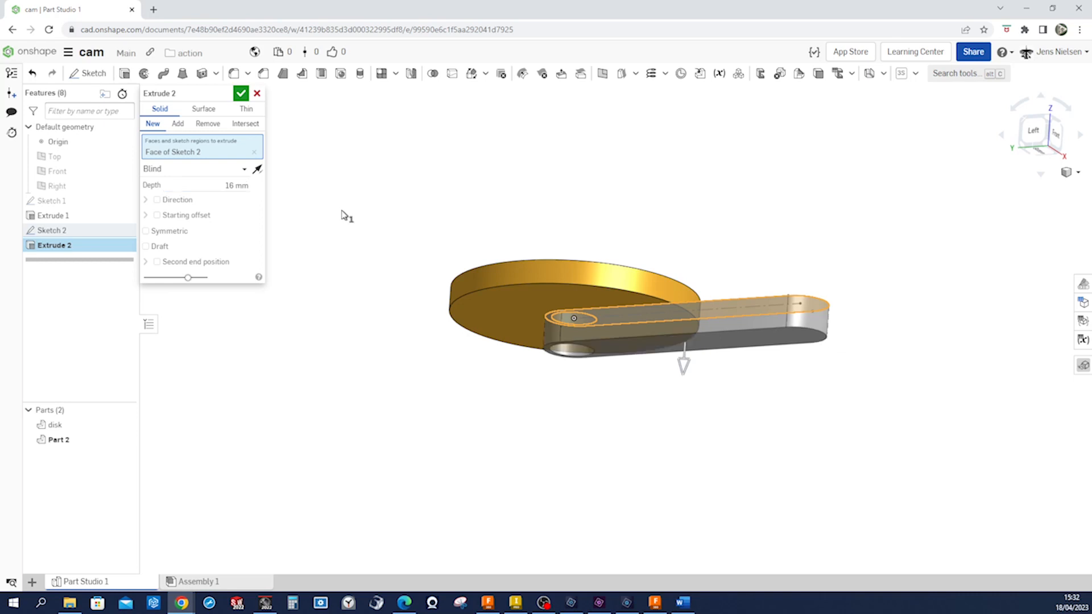
click(241, 94)
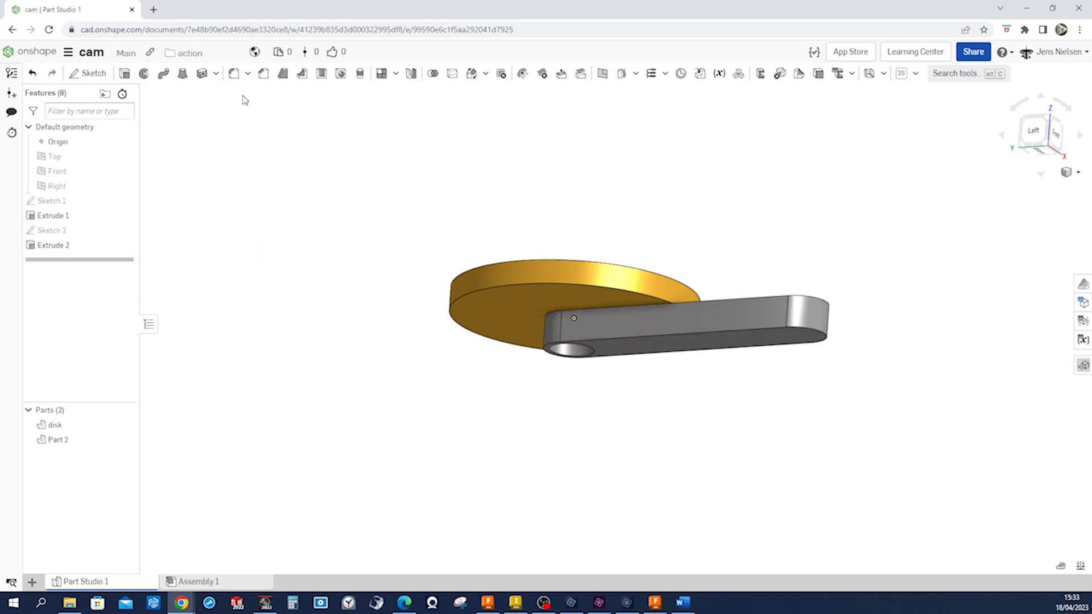
Step: Rename the slot-shaped arm part as track
right_drag(344, 155, 403, 270)
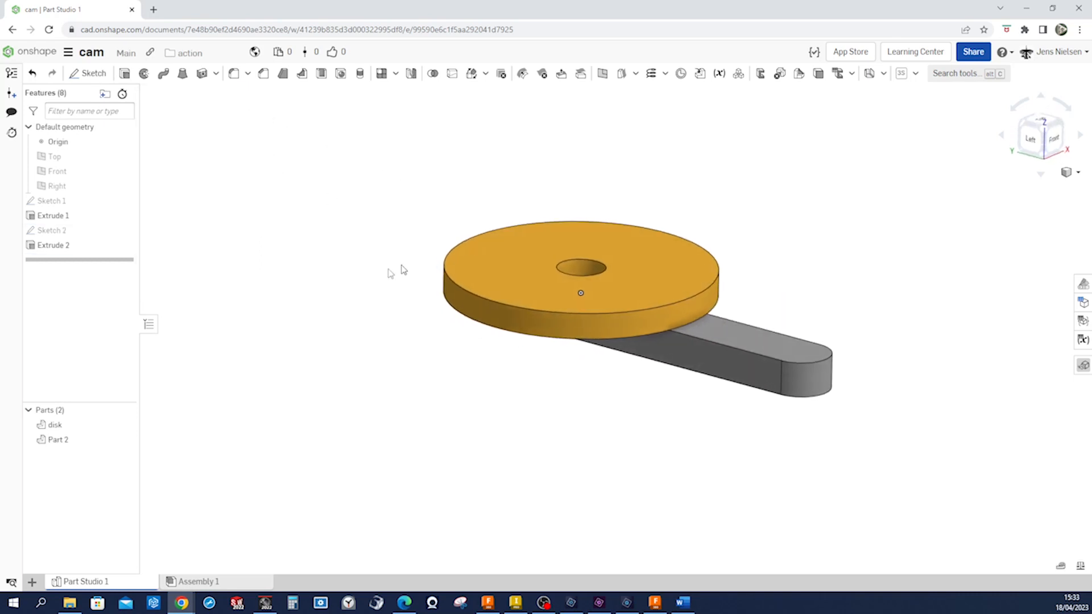
right_click(68, 442)
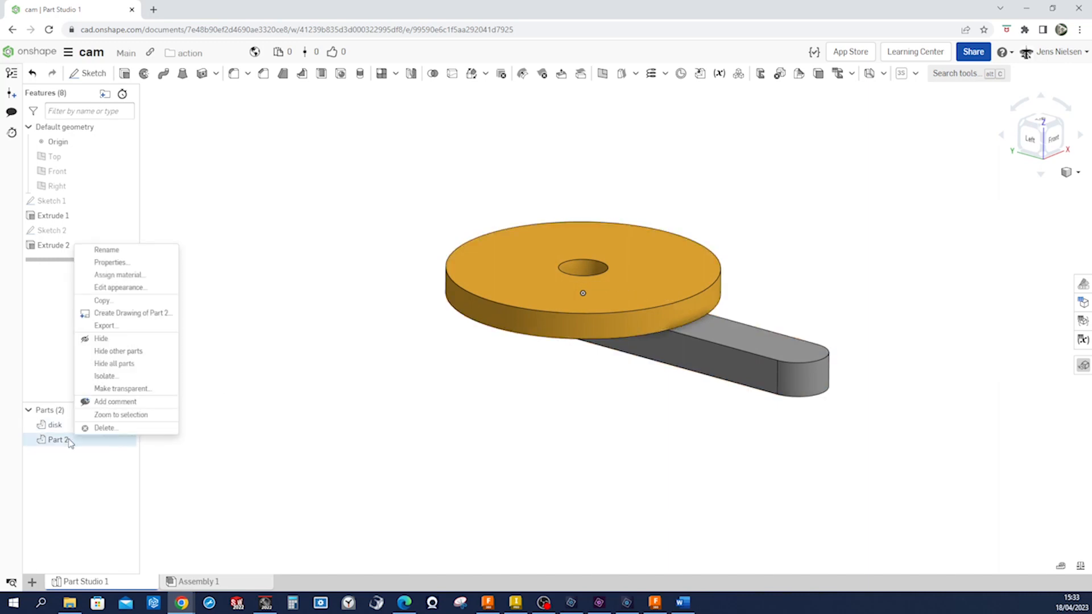
click(117, 251)
text(track)
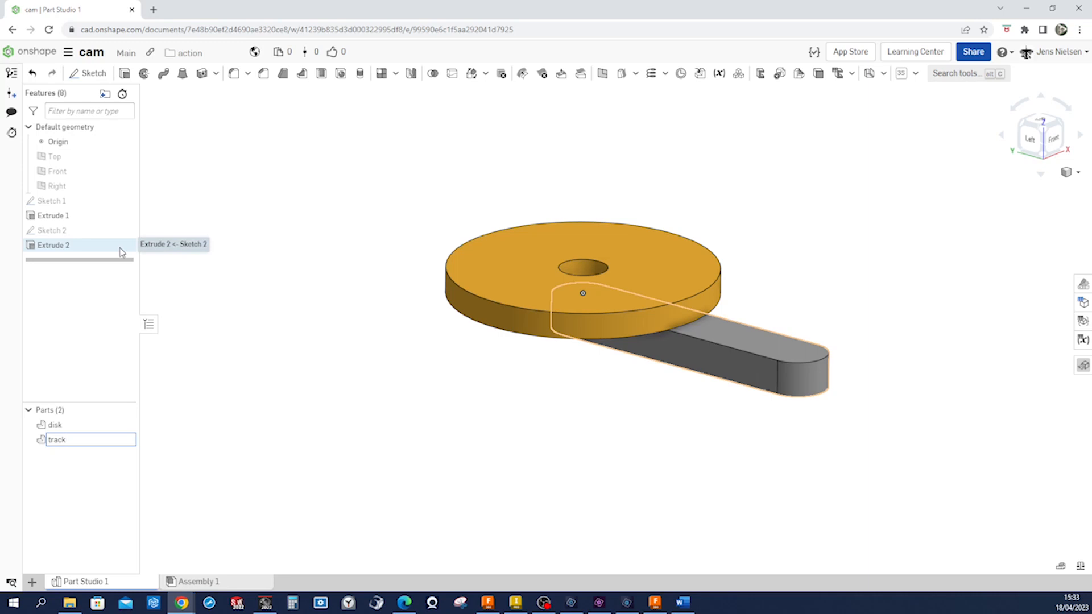
key(Return)
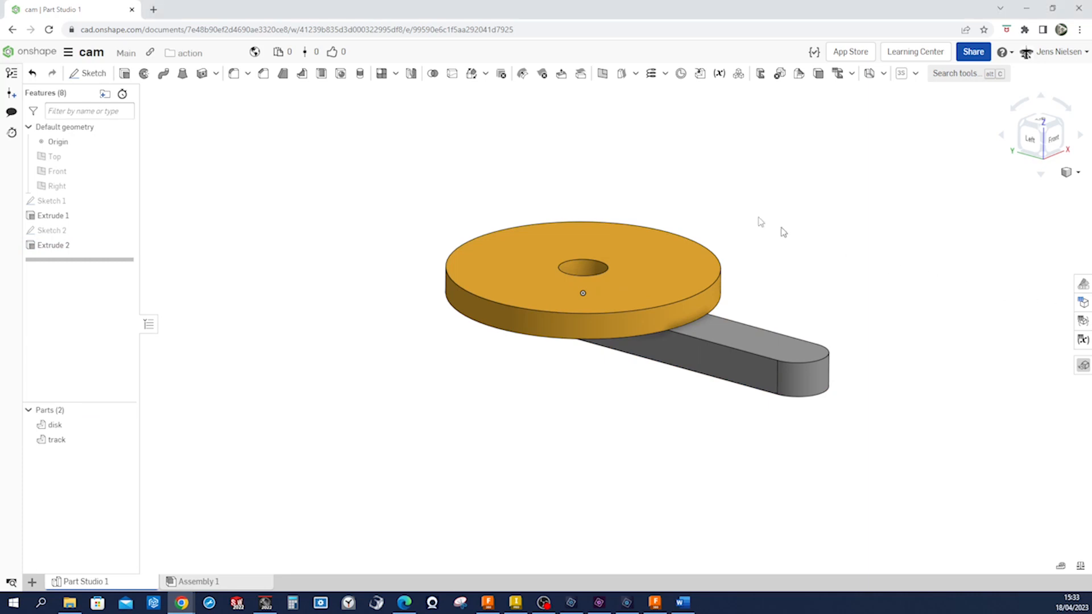
Step: Set up a circular part pattern of the track that adds its copies, with the track as merge scope
click(395, 73)
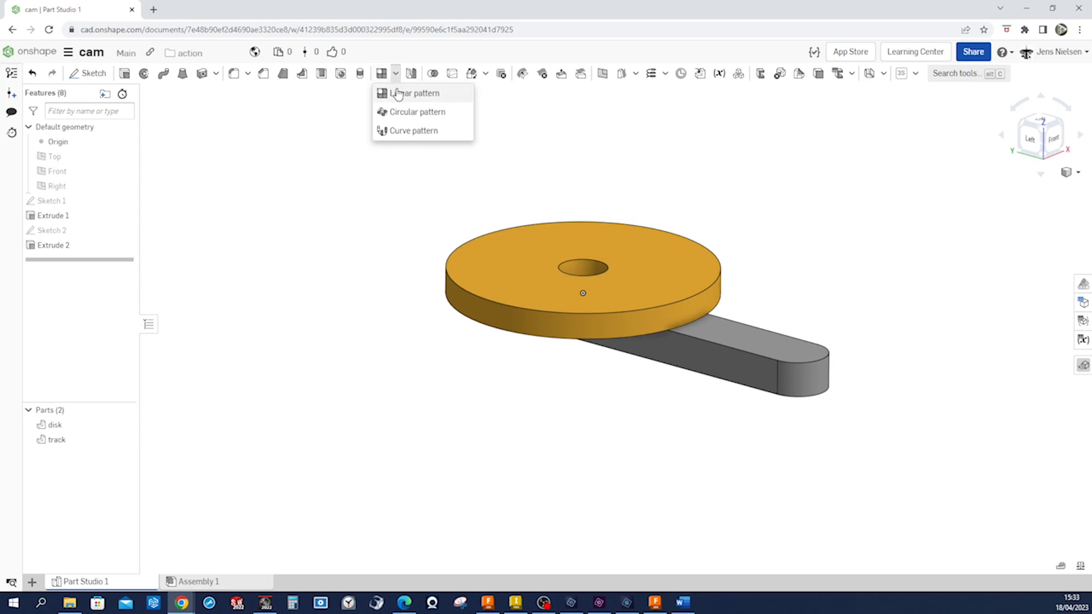
click(405, 114)
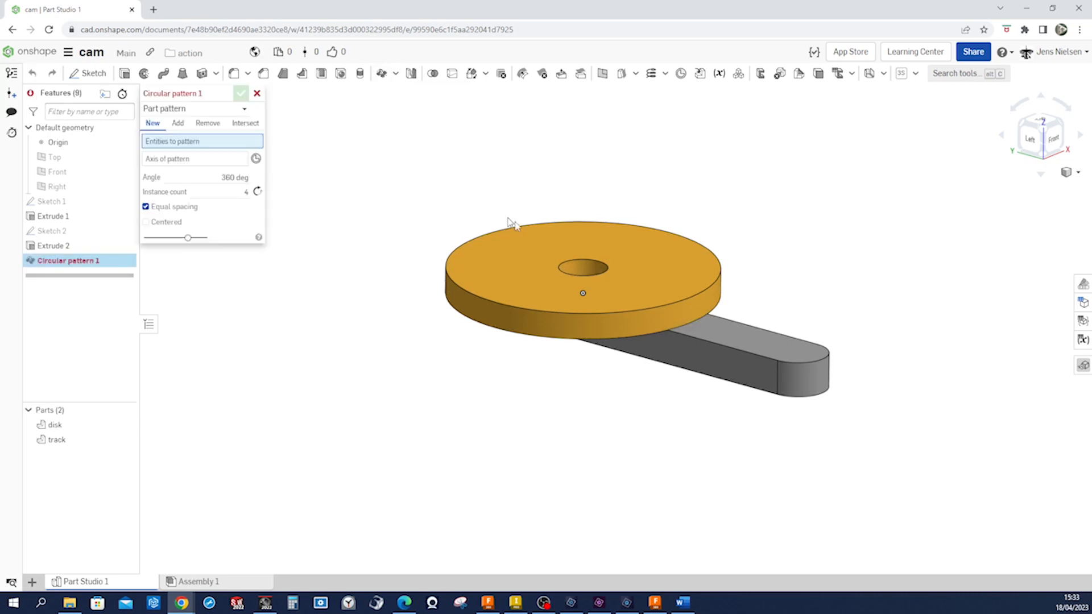
scroll(685, 340, up, 1)
click(690, 342)
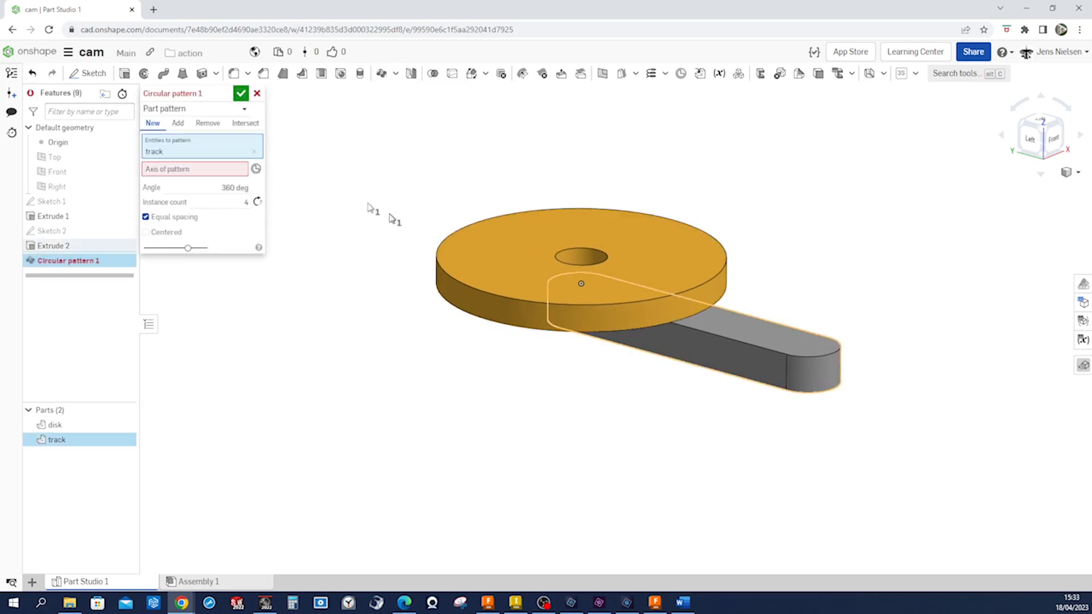
click(183, 126)
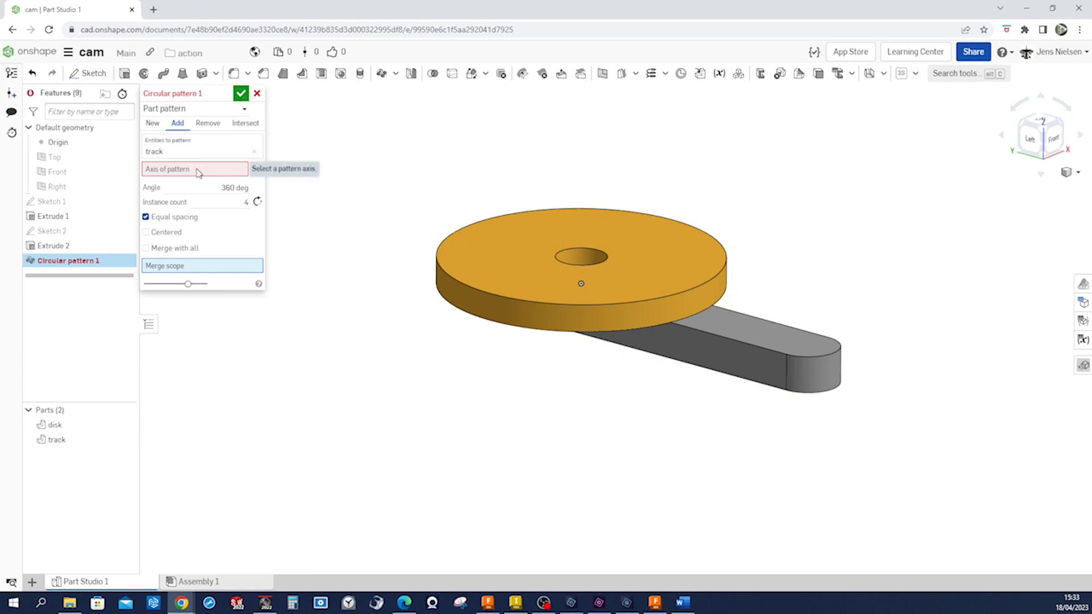
click(774, 373)
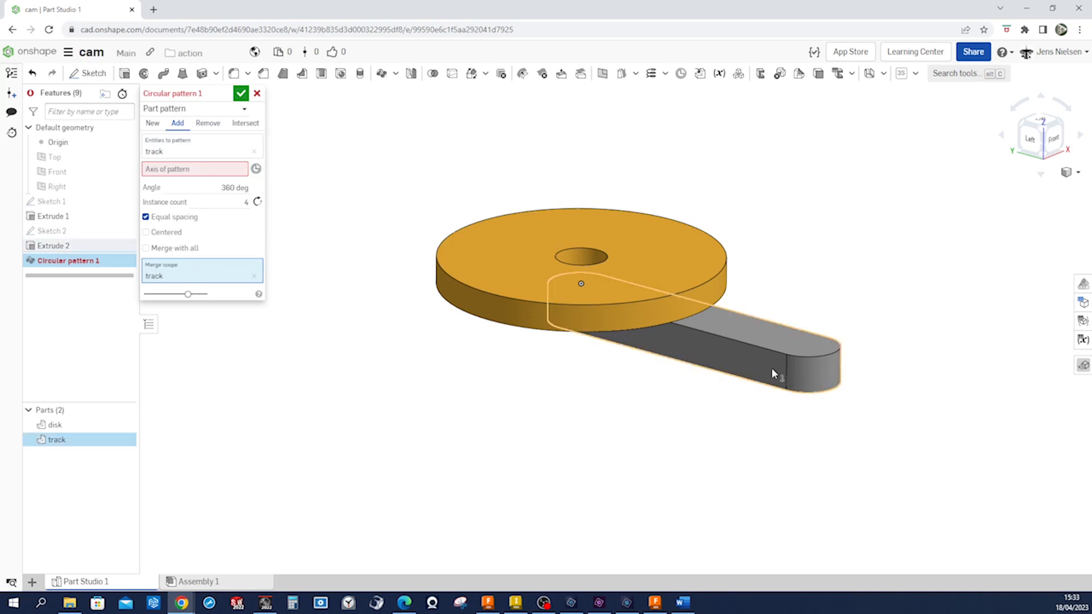
Step: Use the track's hole face as the pattern axis, set the instance count to 3, and complete the circular pattern
click(224, 172)
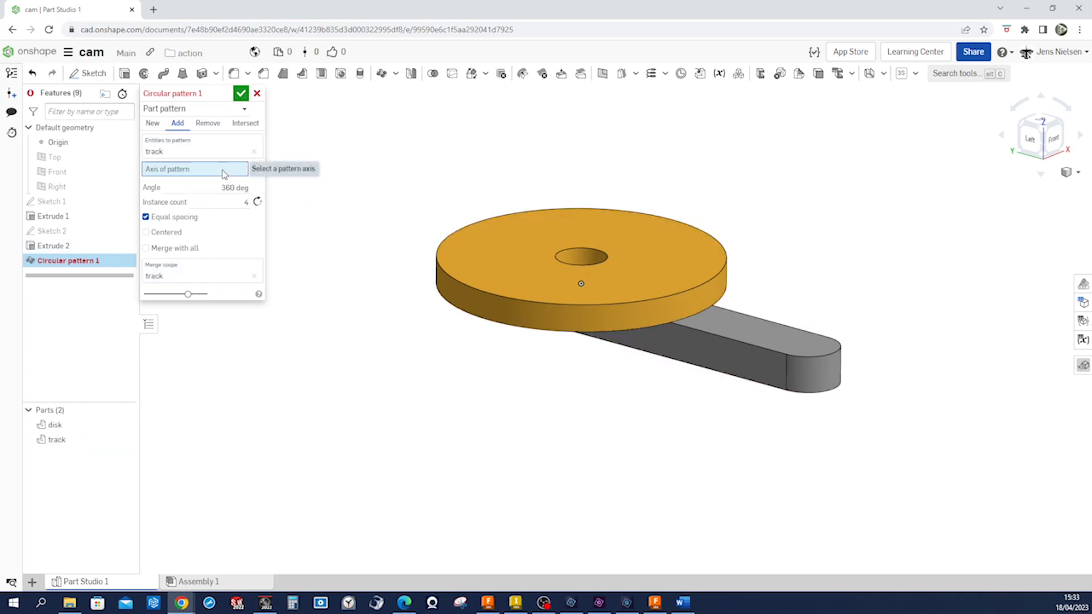
right_drag(358, 272, 244, 216)
click(537, 299)
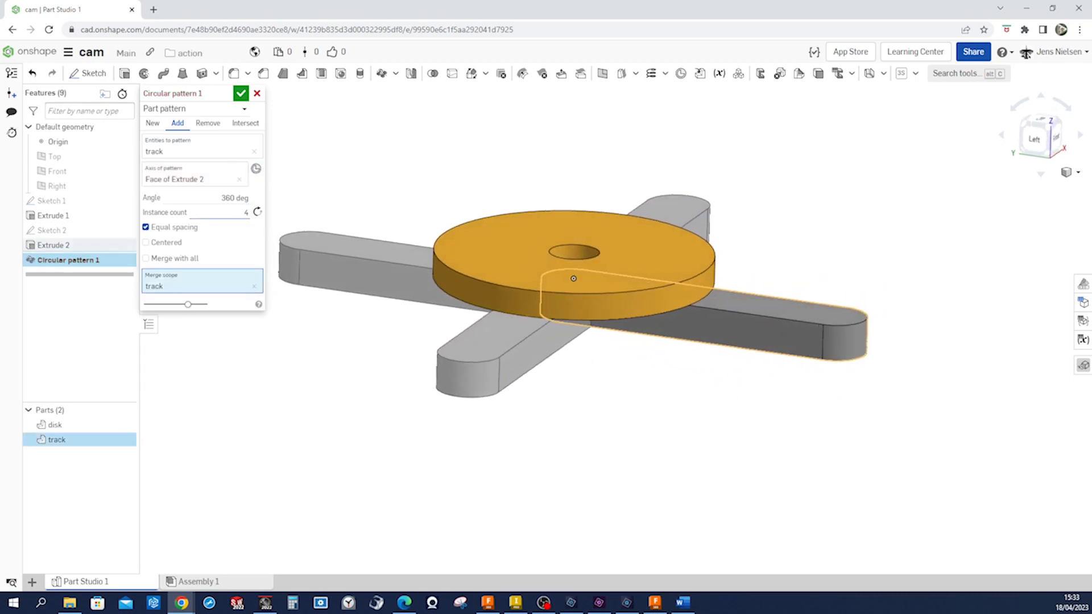
double_click(246, 212)
click(372, 177)
right_drag(371, 177, 352, 171)
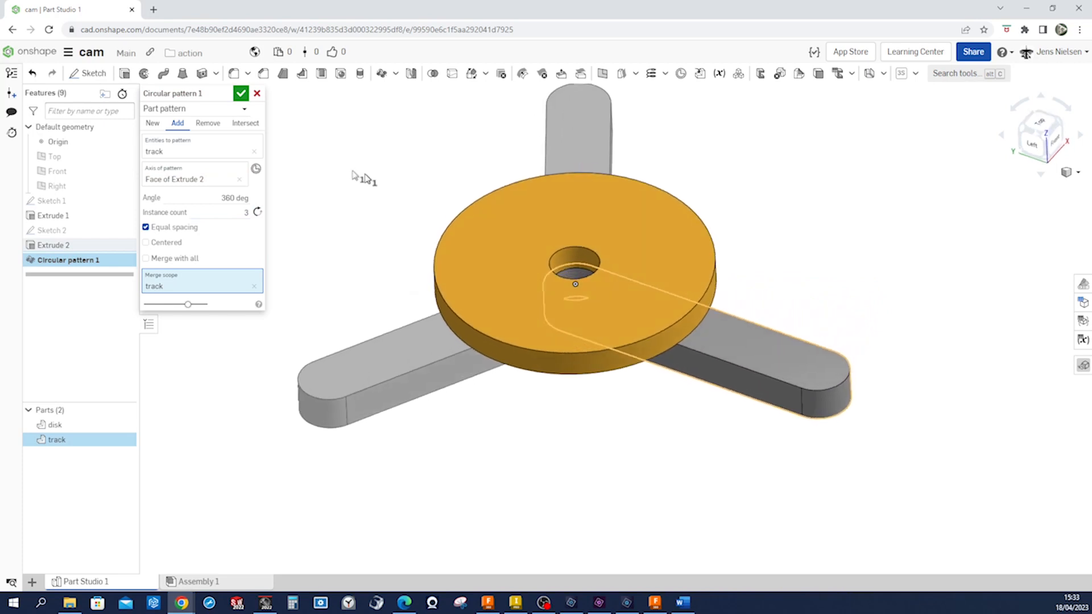
click(241, 93)
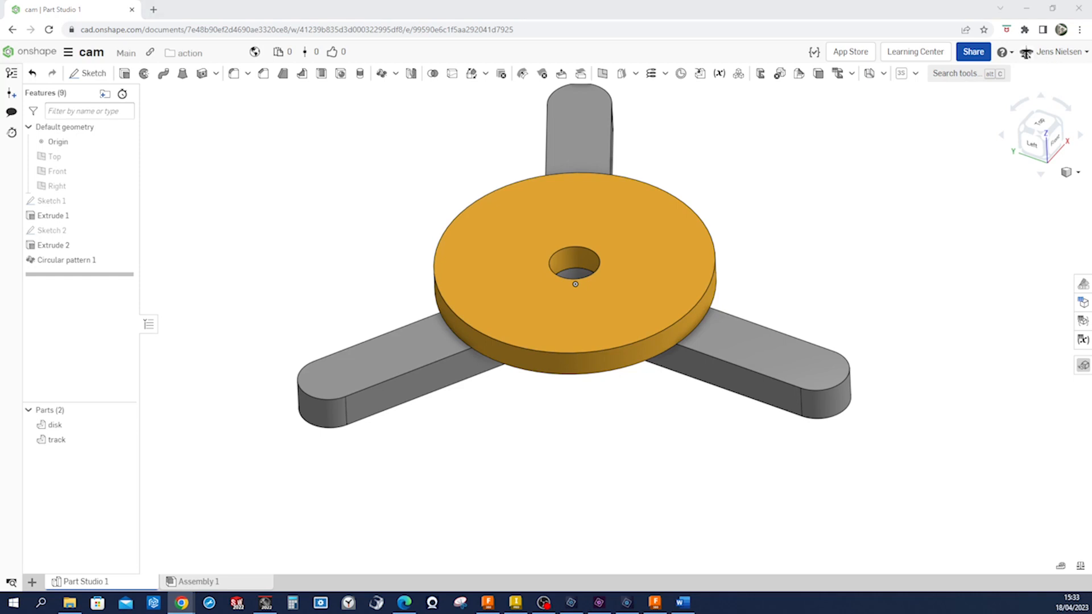
click(841, 257)
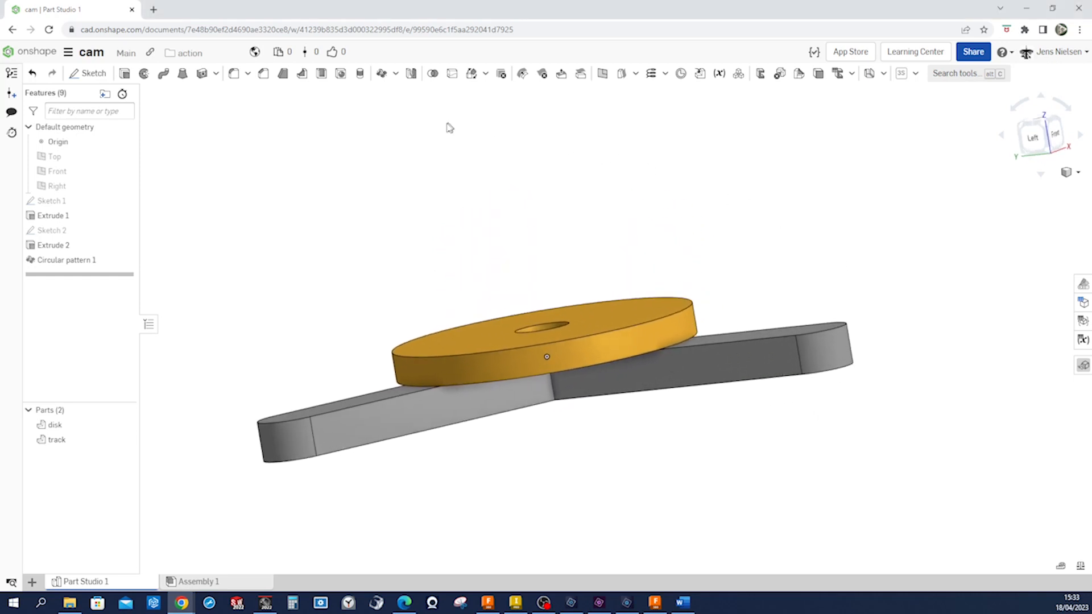
Step: Fillet the three inner vertical edges between the track's arms with a 122 mm radius
click(234, 74)
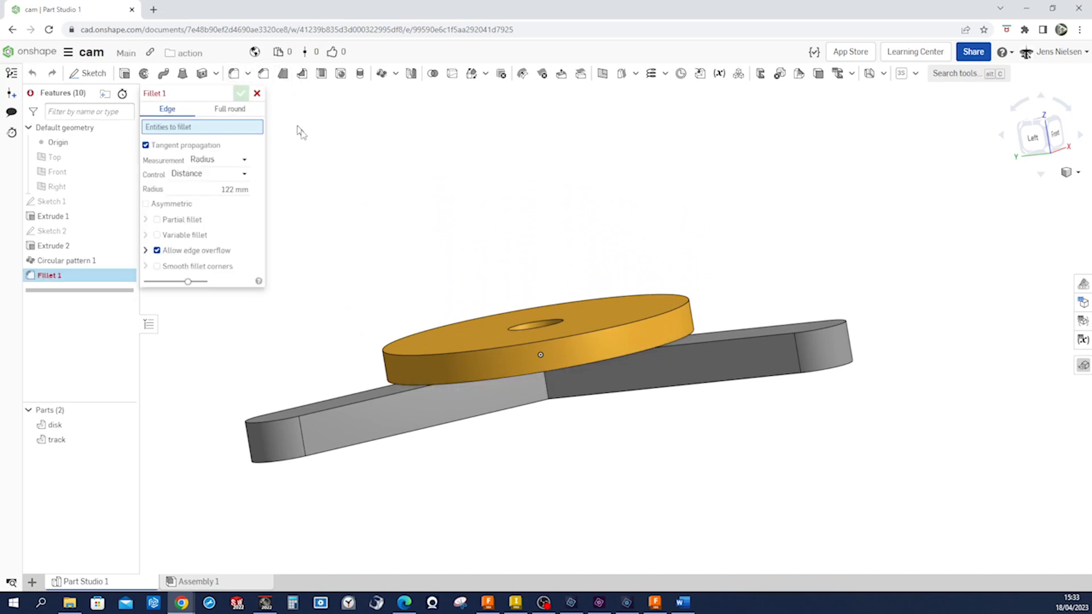
click(544, 388)
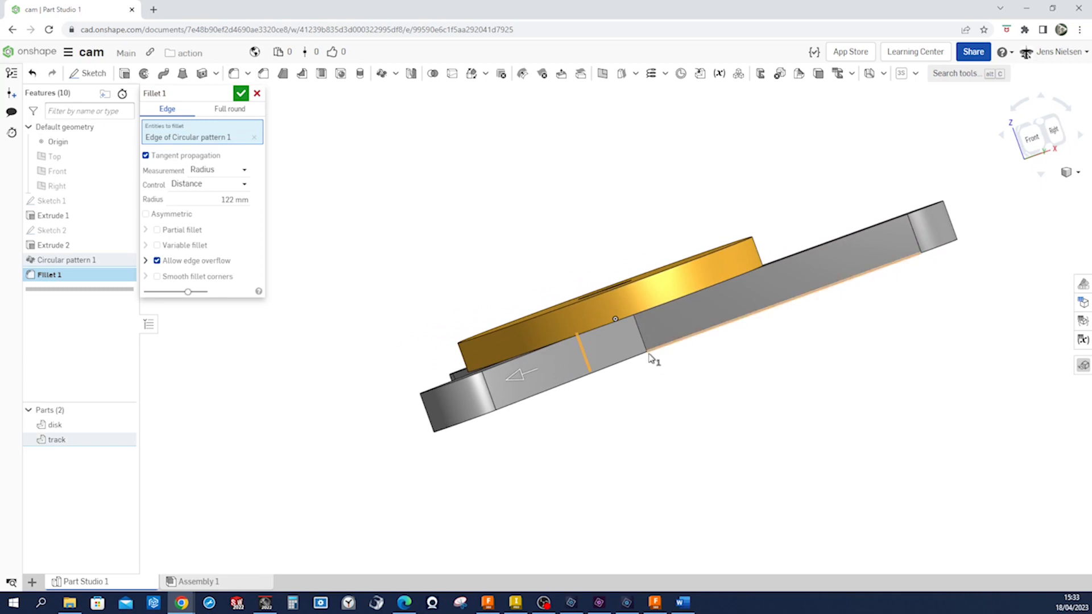
click(650, 354)
right_drag(703, 360, 666, 334)
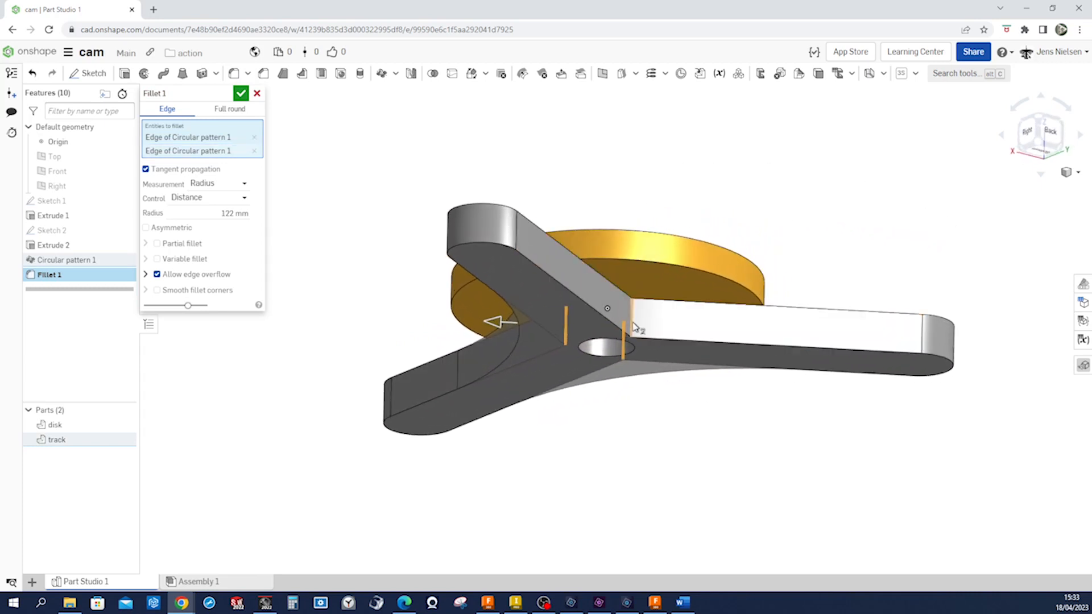
click(633, 327)
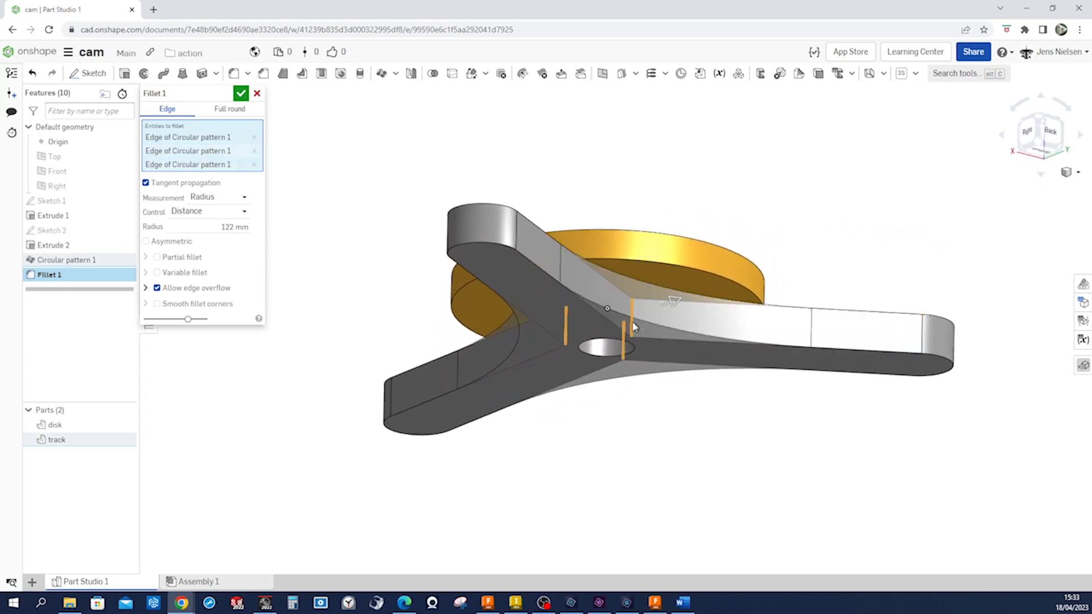
click(241, 94)
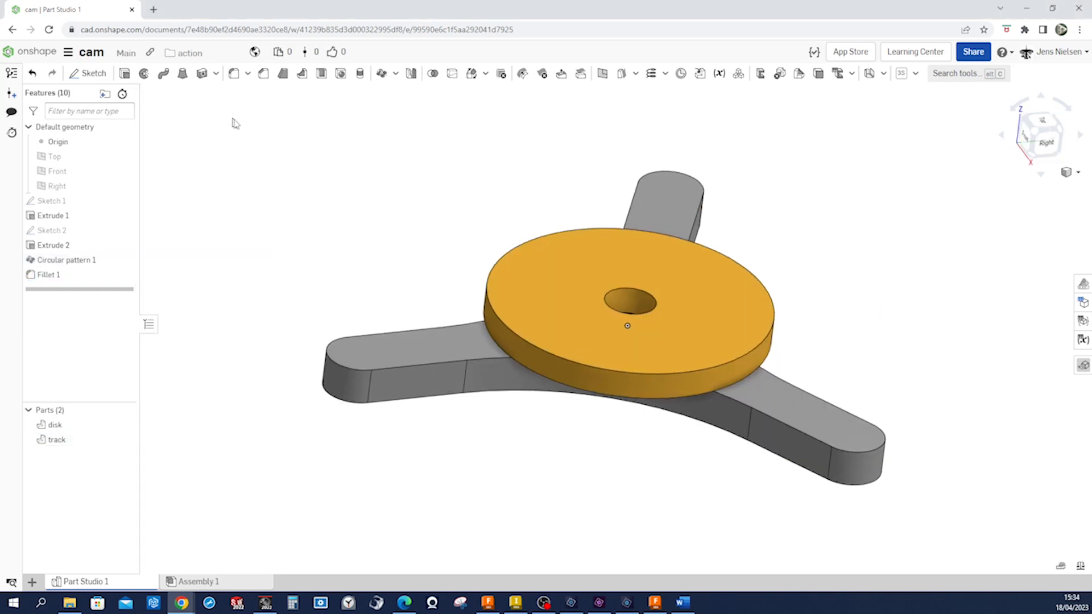
Step: Show Sketch 1 and set up an extrusion of its central circle region up to the disk's top face
right_drag(233, 119, 192, 198)
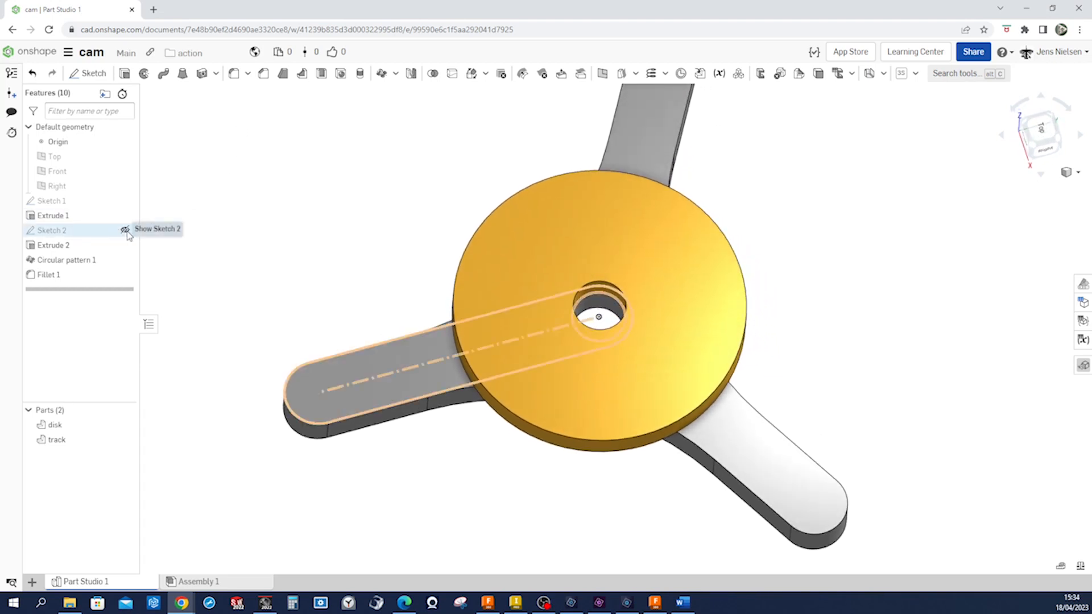
click(131, 201)
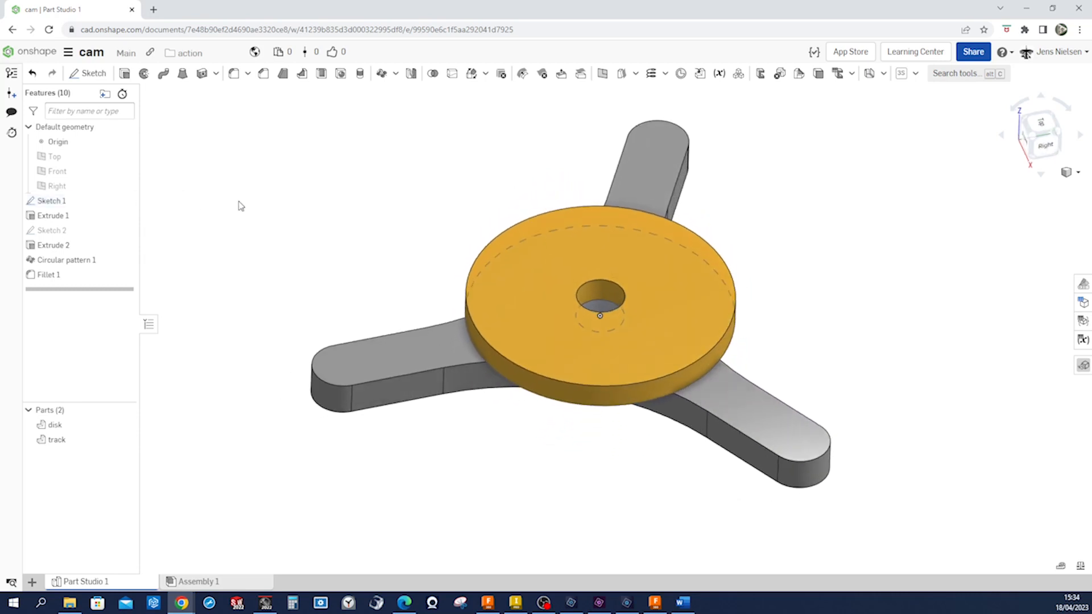
click(126, 74)
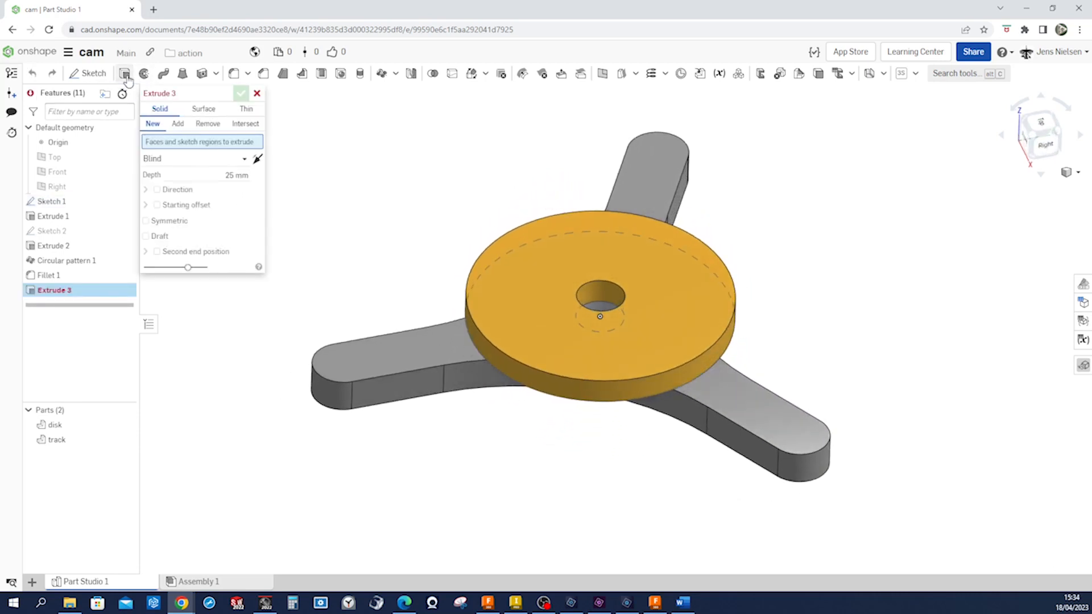
click(596, 304)
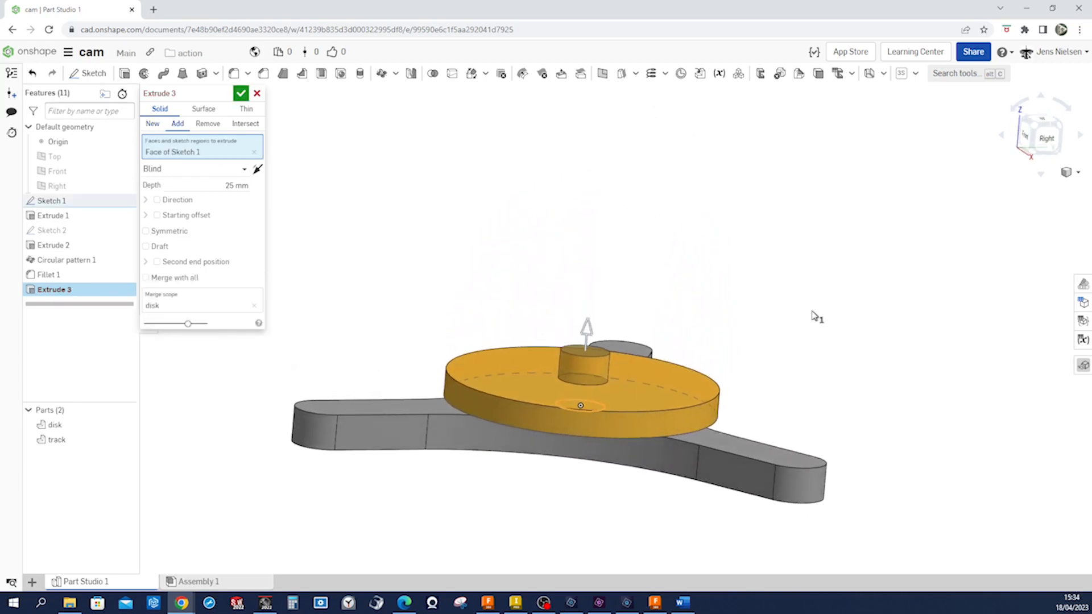
click(244, 169)
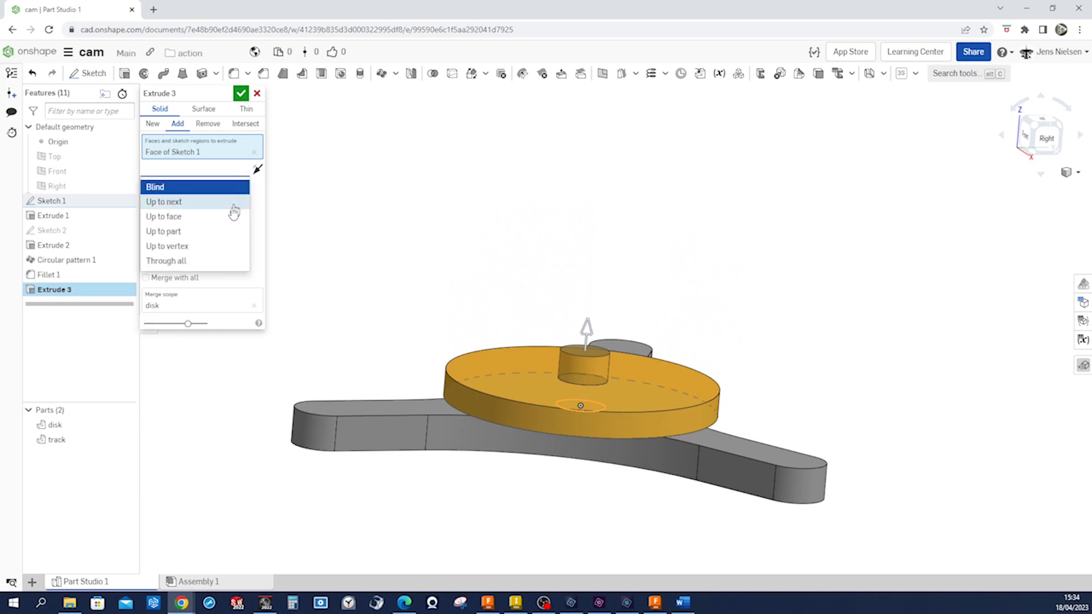
click(219, 217)
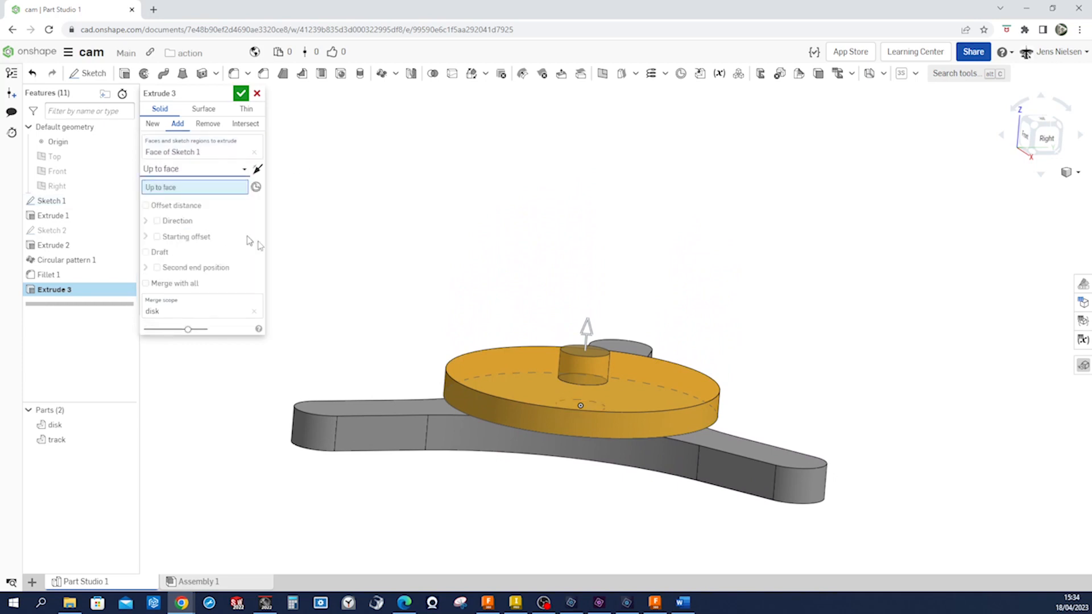
click(522, 386)
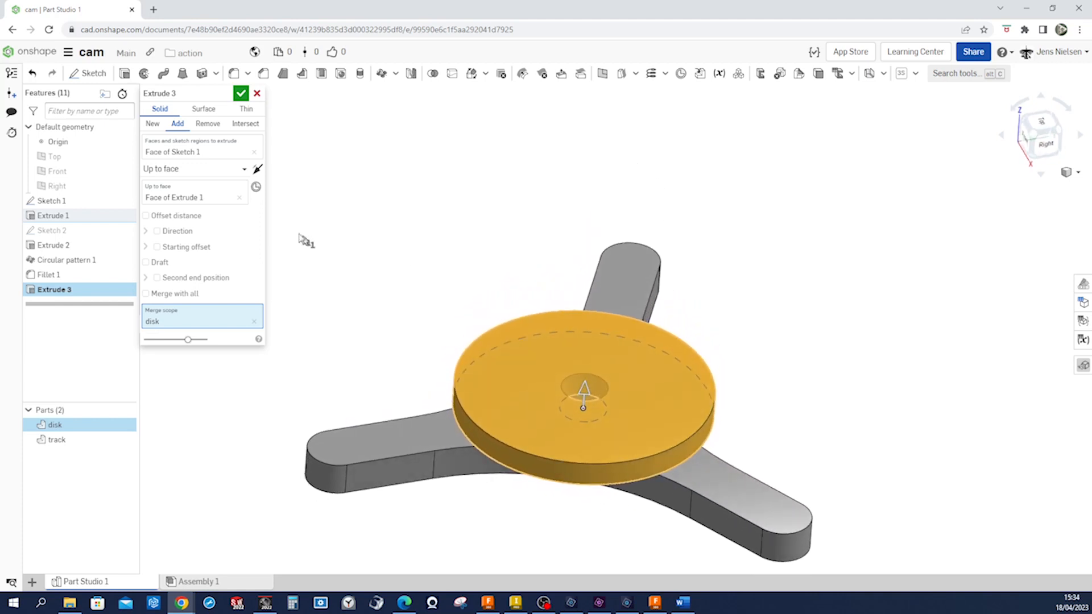
Step: Add a second end position up to the track's bottom face and complete the extrusion as an addition merged with the disk
click(157, 278)
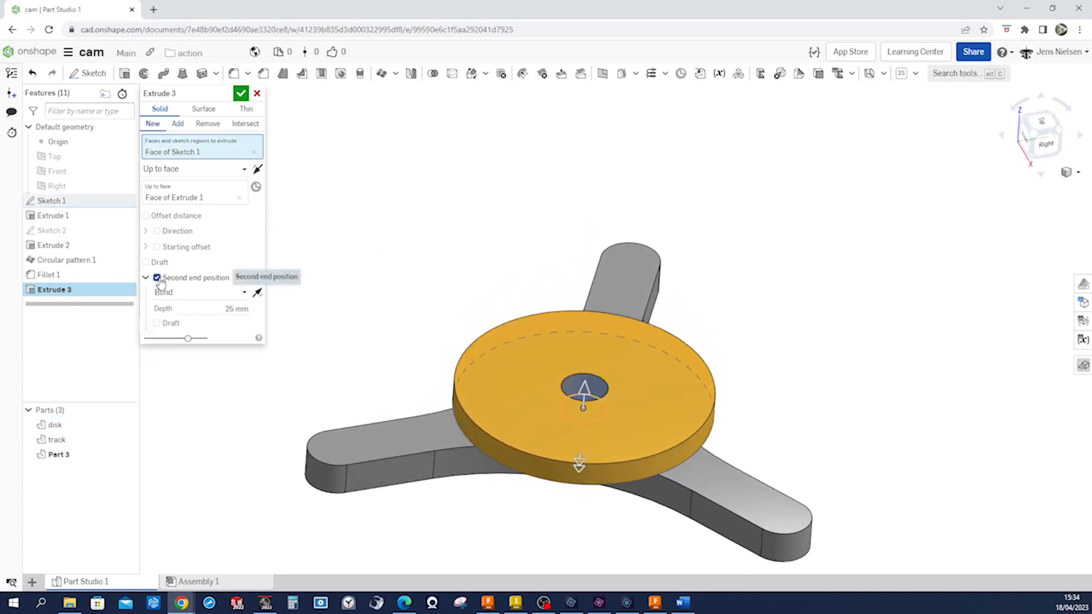
click(244, 292)
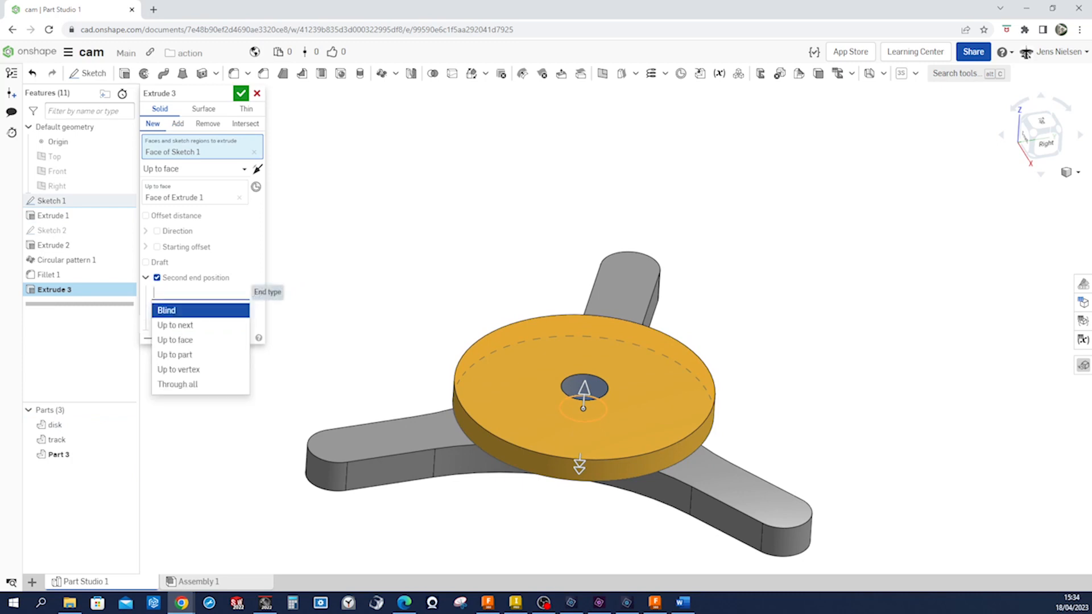
click(193, 339)
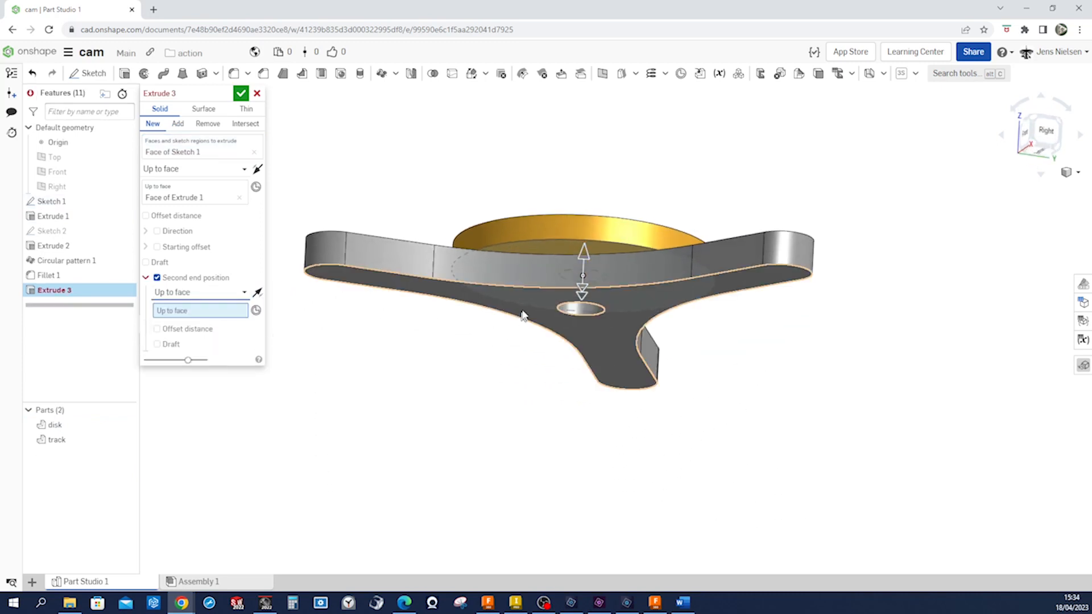
click(528, 315)
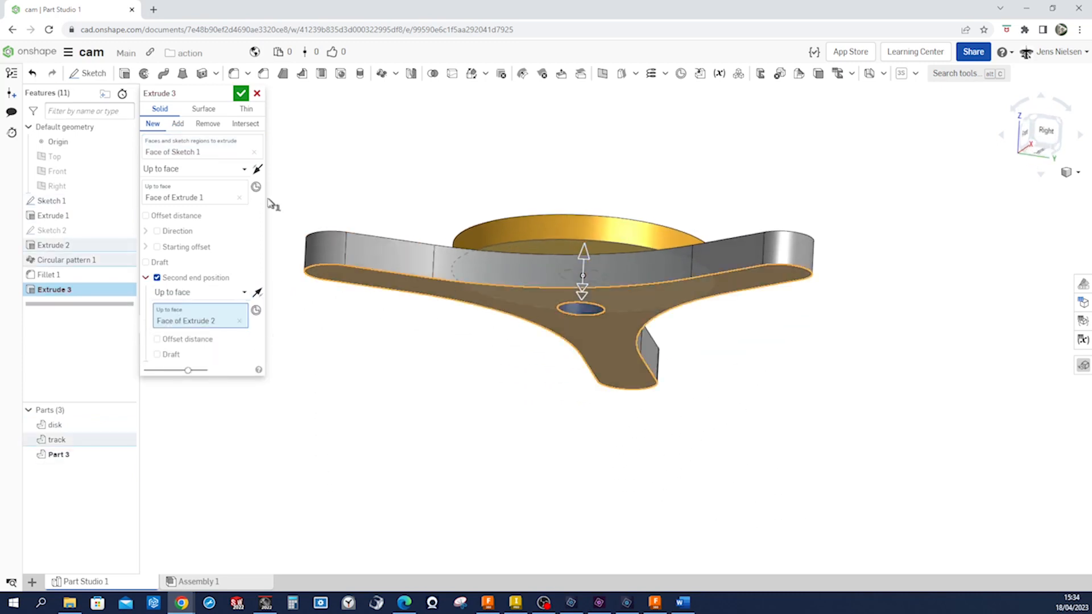
click(178, 124)
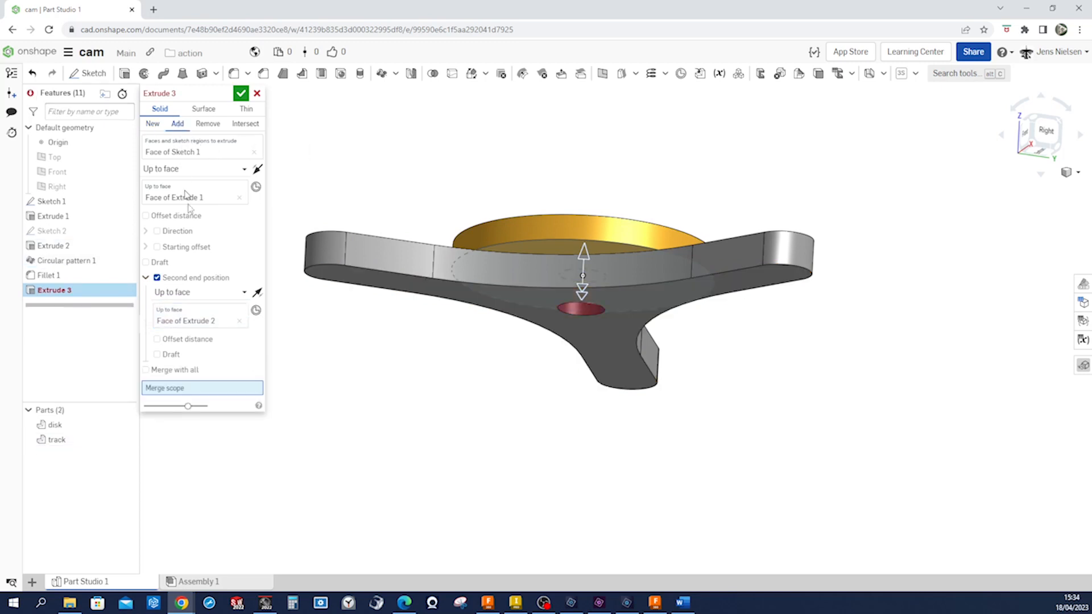
right_drag(288, 371, 467, 321)
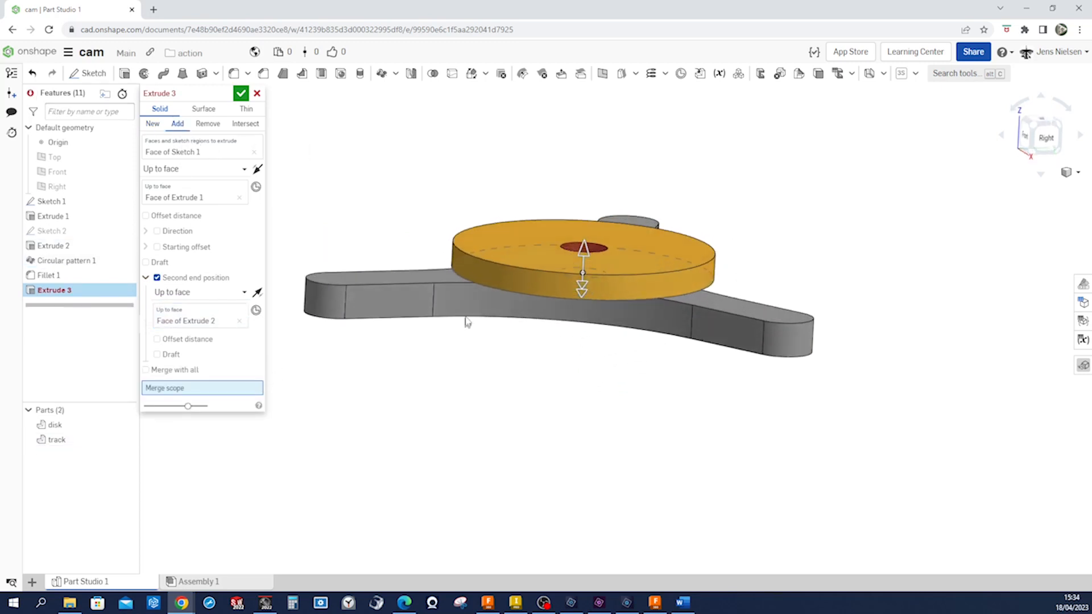
click(503, 273)
click(242, 94)
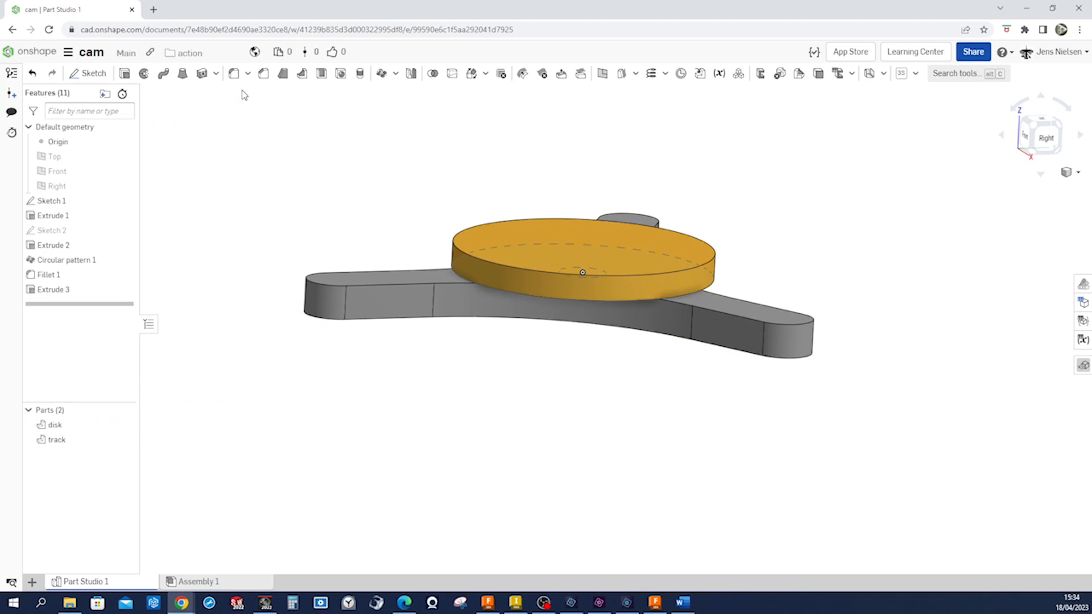
Step: Start a sketch on the track's top face, viewed from the top
right_drag(412, 151, 834, 189)
scroll(833, 188, up, 1)
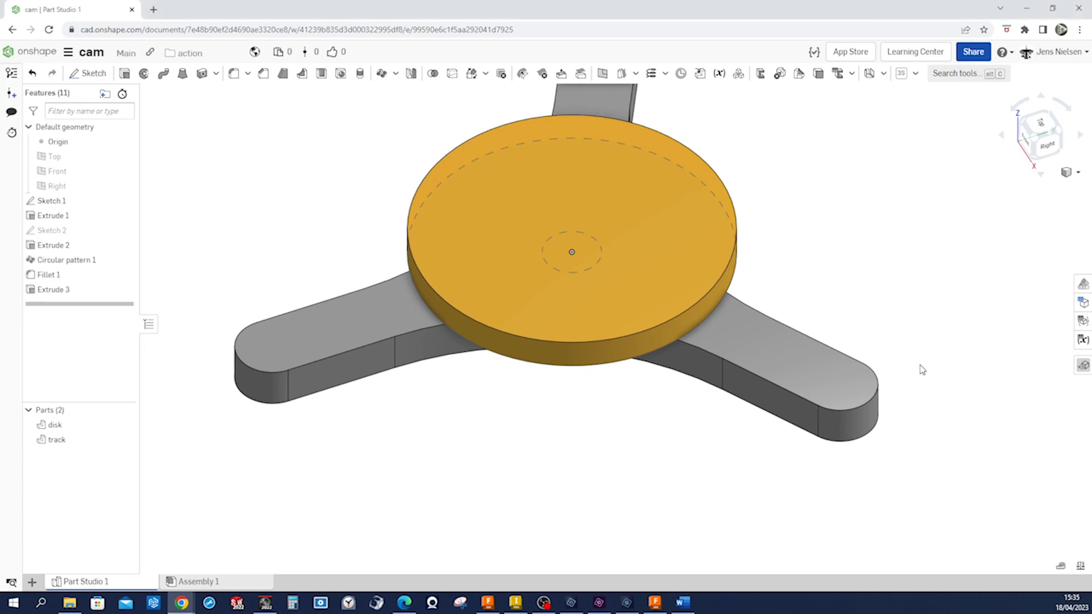
key(shift+7)
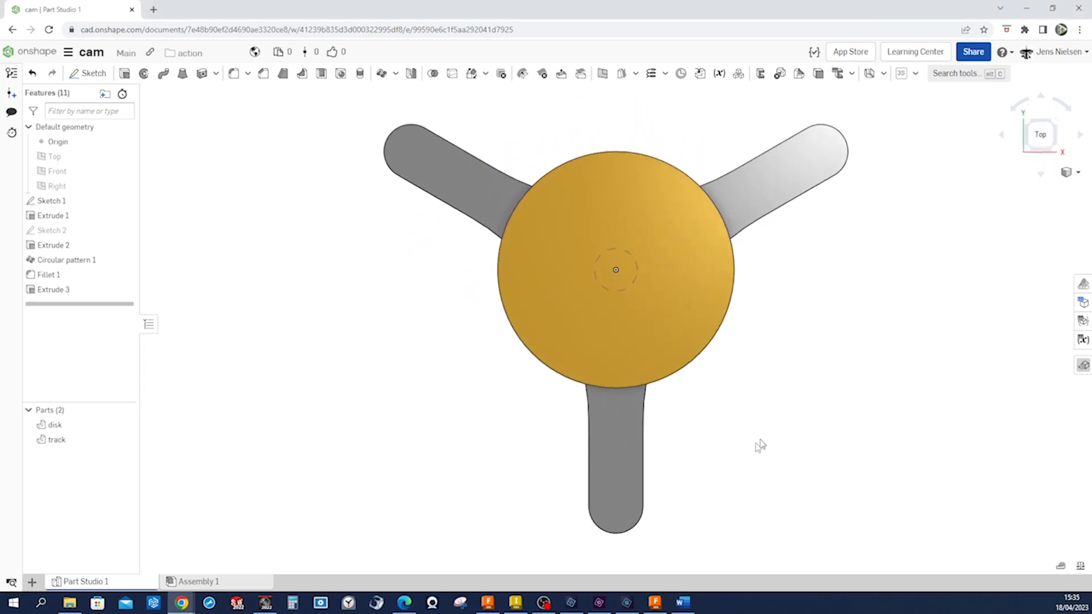
click(623, 452)
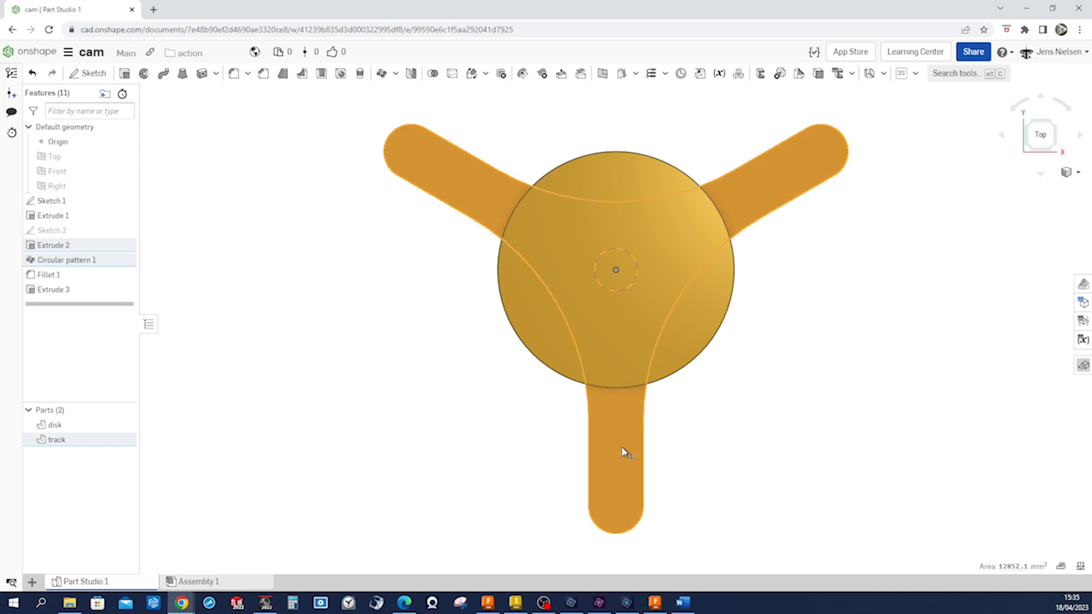
key(s)
click(638, 440)
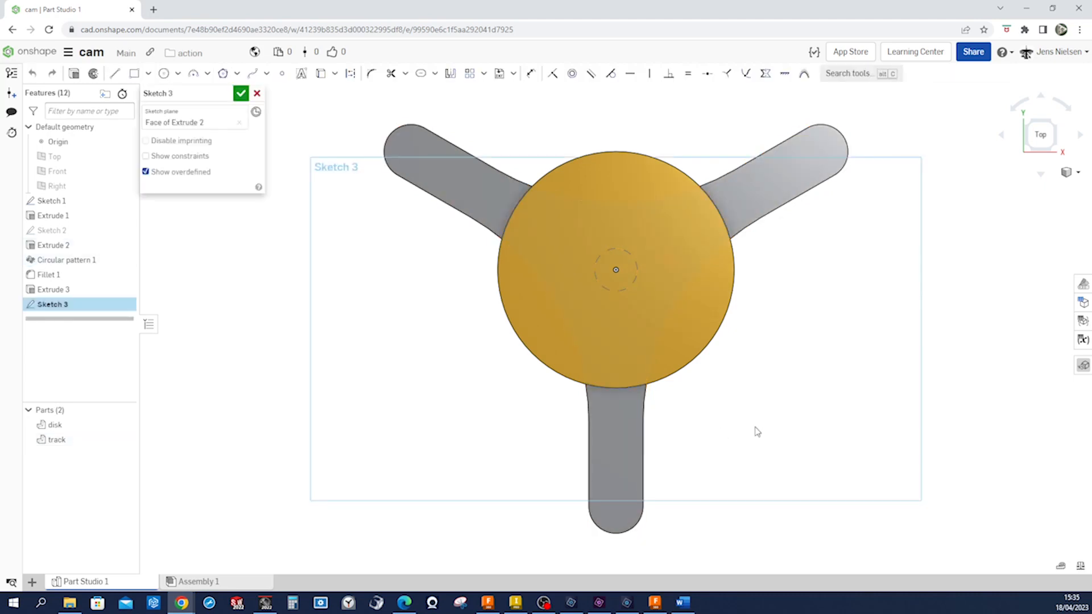
Step: Draw a center point rectangle centred on the vertical arm of the track and reaching up under the disk
key(s)
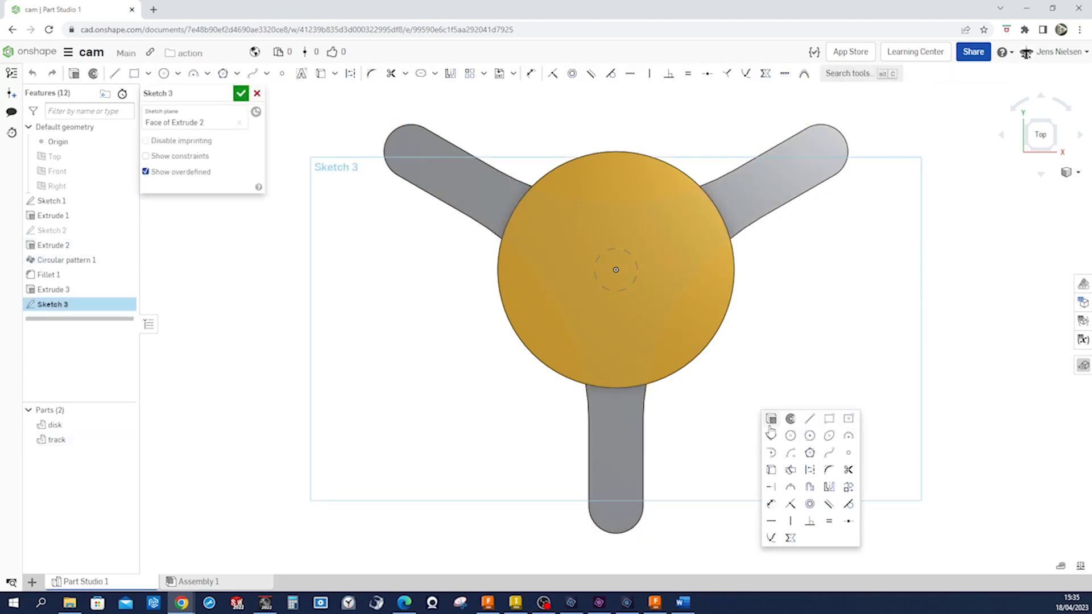
click(849, 420)
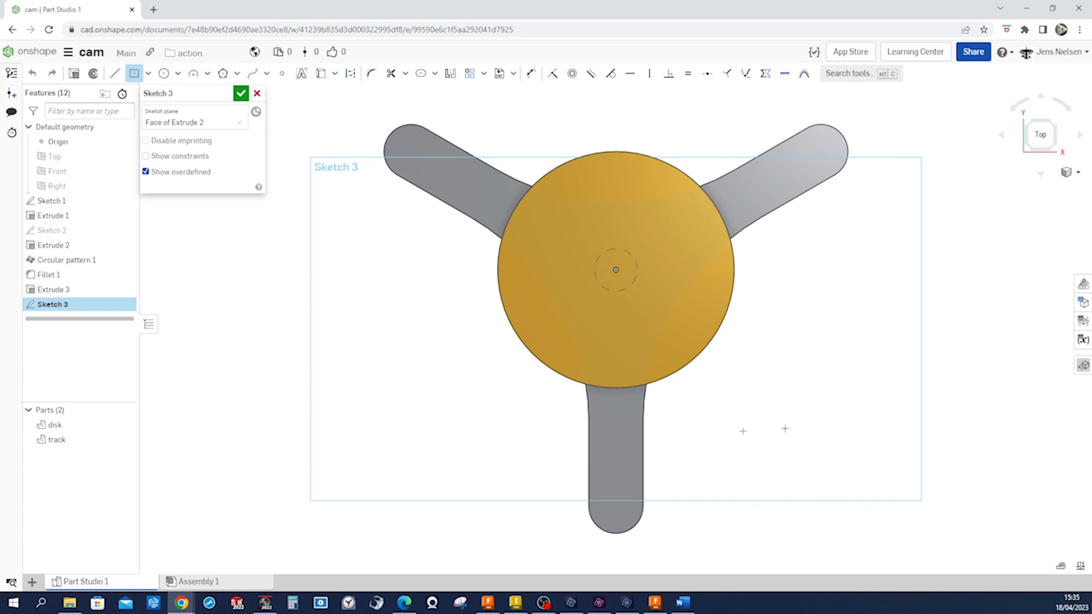
click(615, 441)
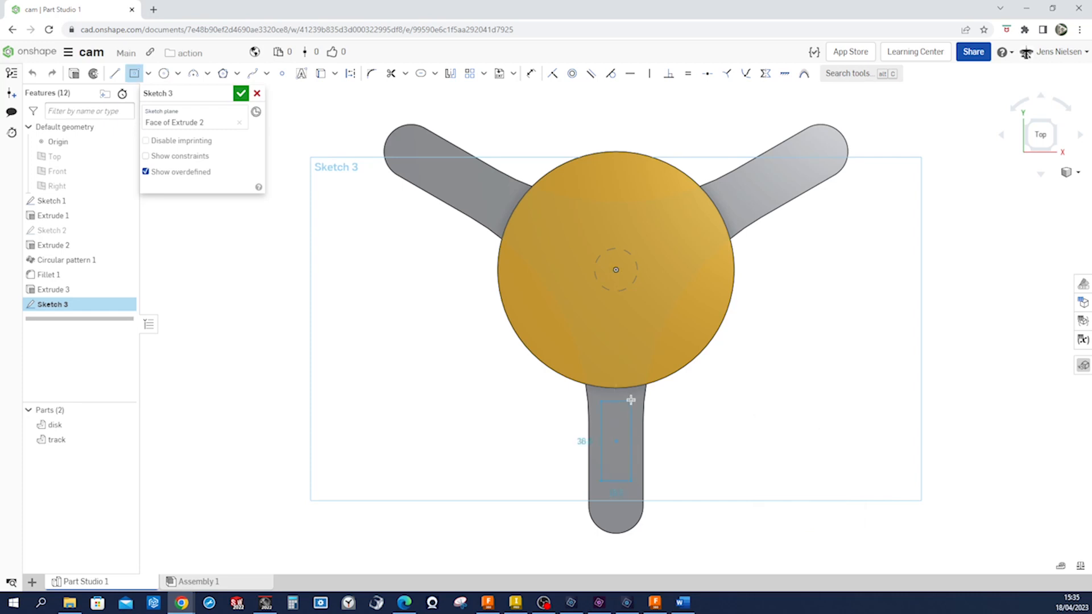
click(638, 307)
key(Escape)
Step: Constrain the rectangle's upper edge coincident with the origin and align its center point vertically with the origin
key(i)
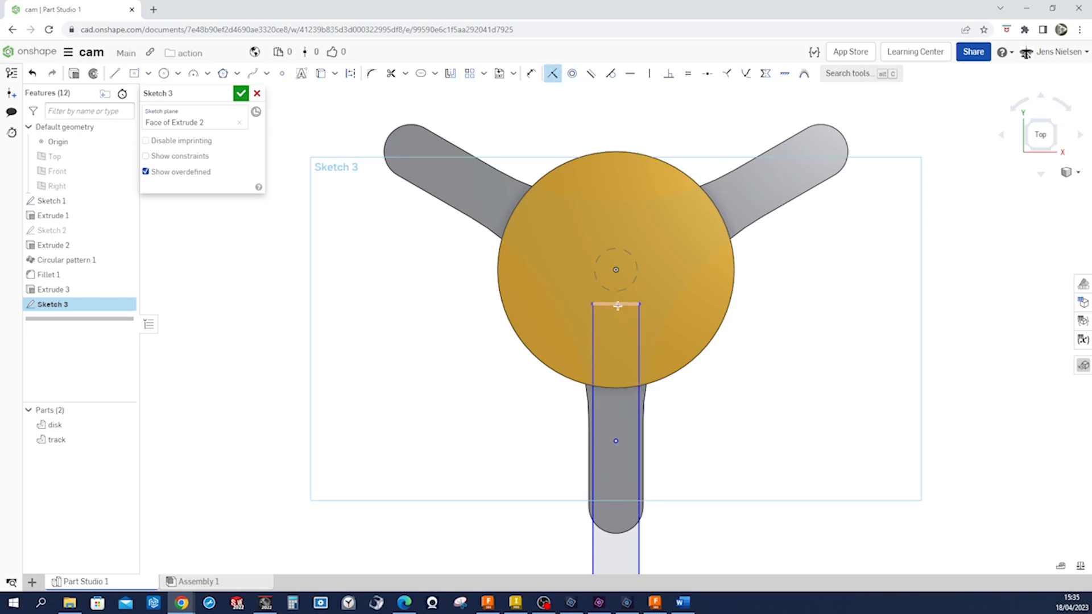
click(615, 305)
click(617, 271)
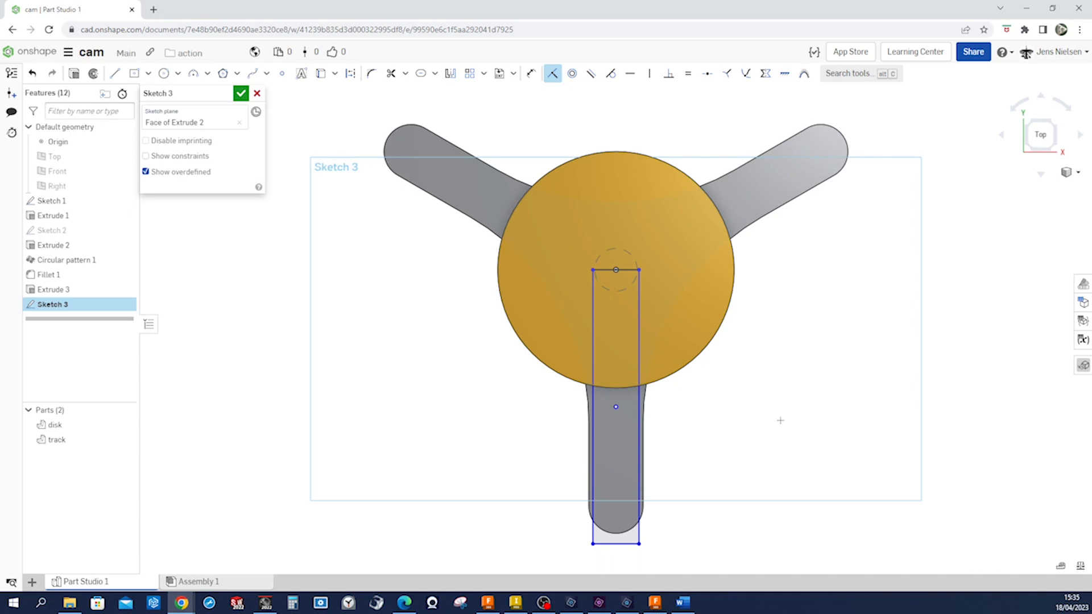
key(v)
click(616, 407)
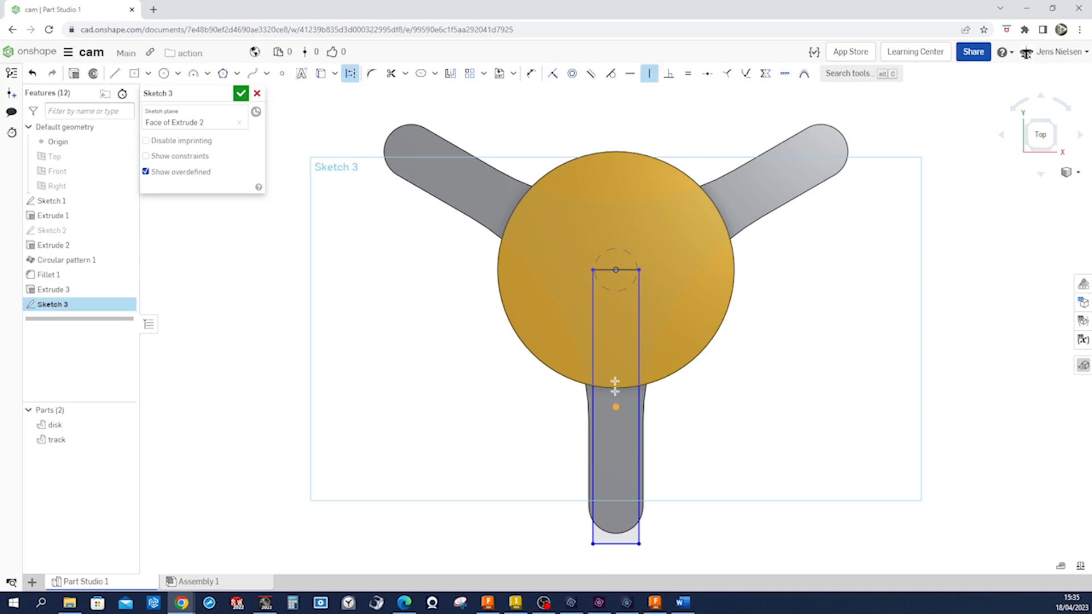
click(617, 270)
key(Escape)
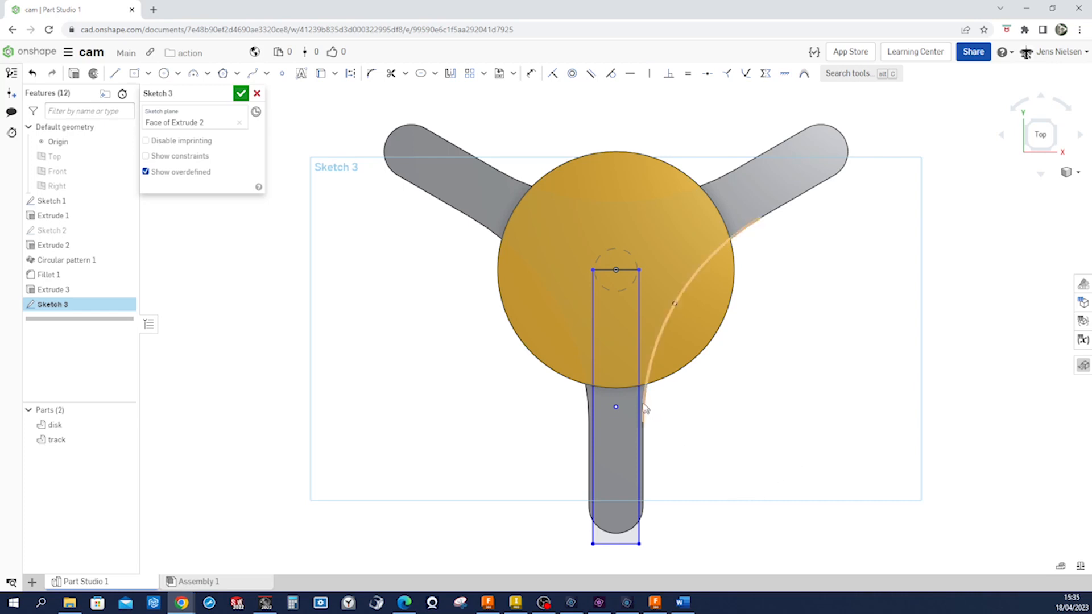
Step: Widen the rectangle beyond the arm, then dimension its lower edge to a width of 14 mm
drag(646, 407, 687, 408)
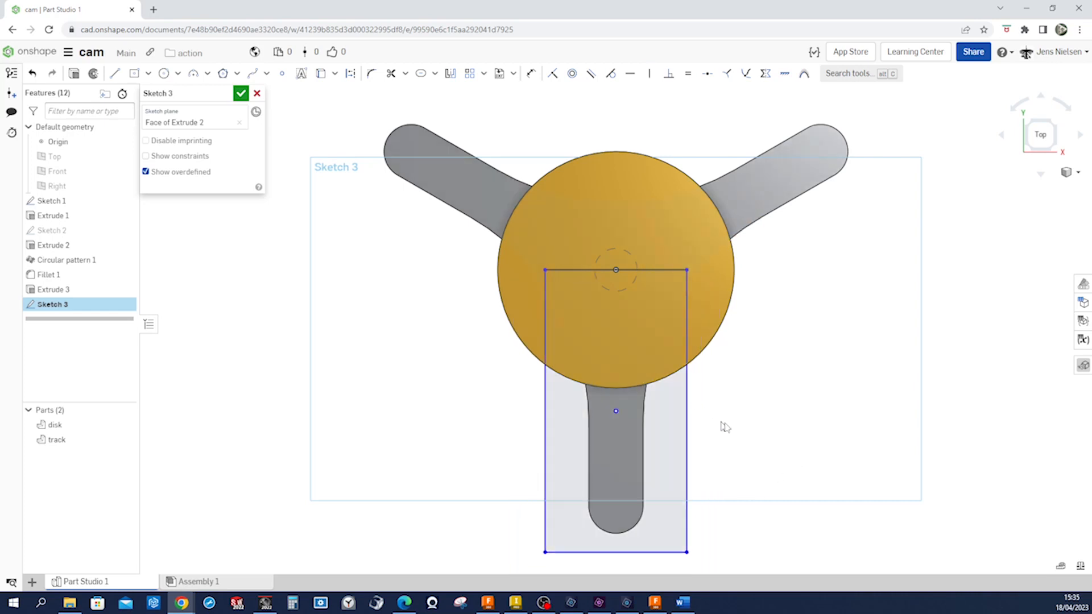
key(u)
click(663, 551)
click(658, 562)
text(14)
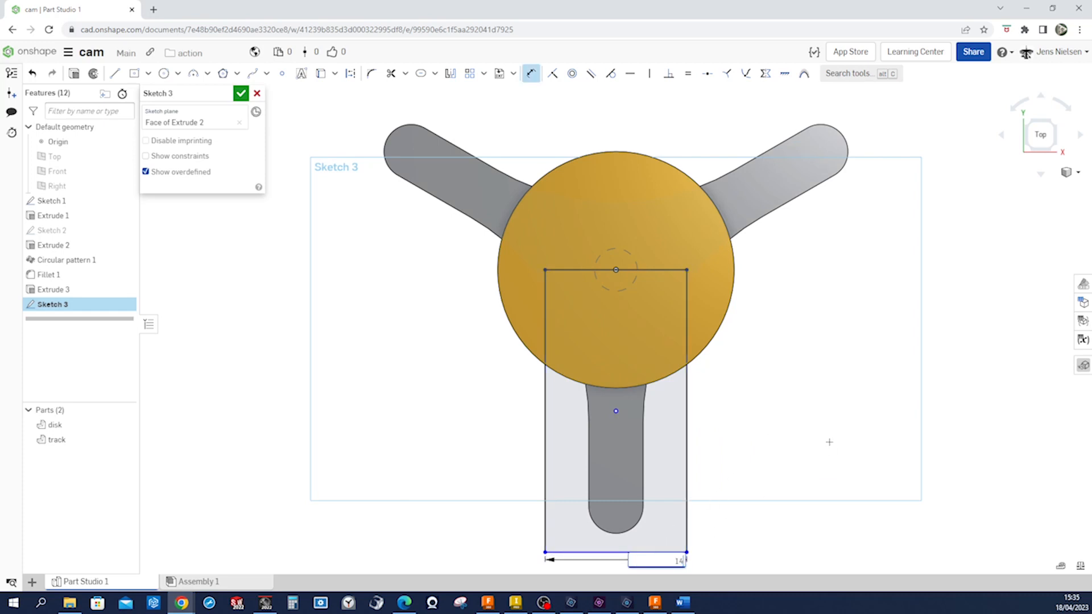
key(Return)
key(Escape)
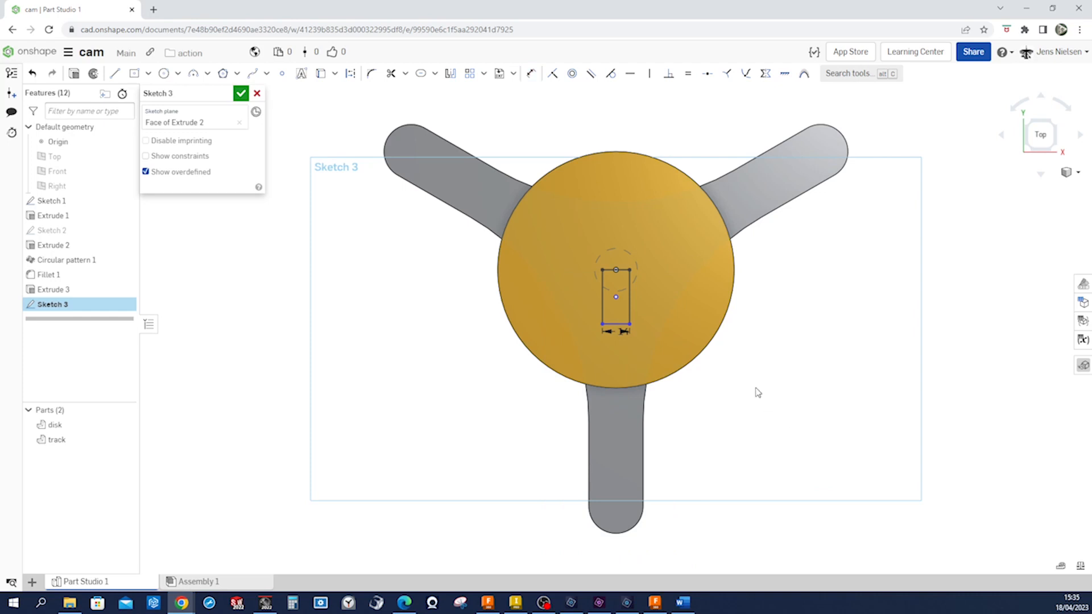
Step: Apply a tangent constraint between the rectangle's lower edge and the arm's rounded end
key(t)
click(616, 324)
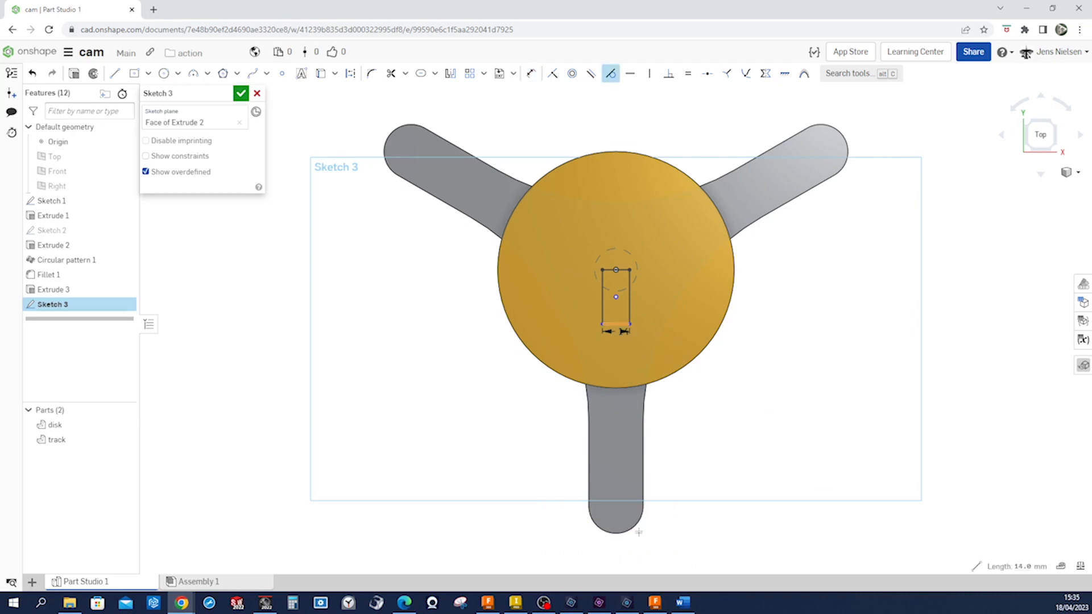
click(621, 535)
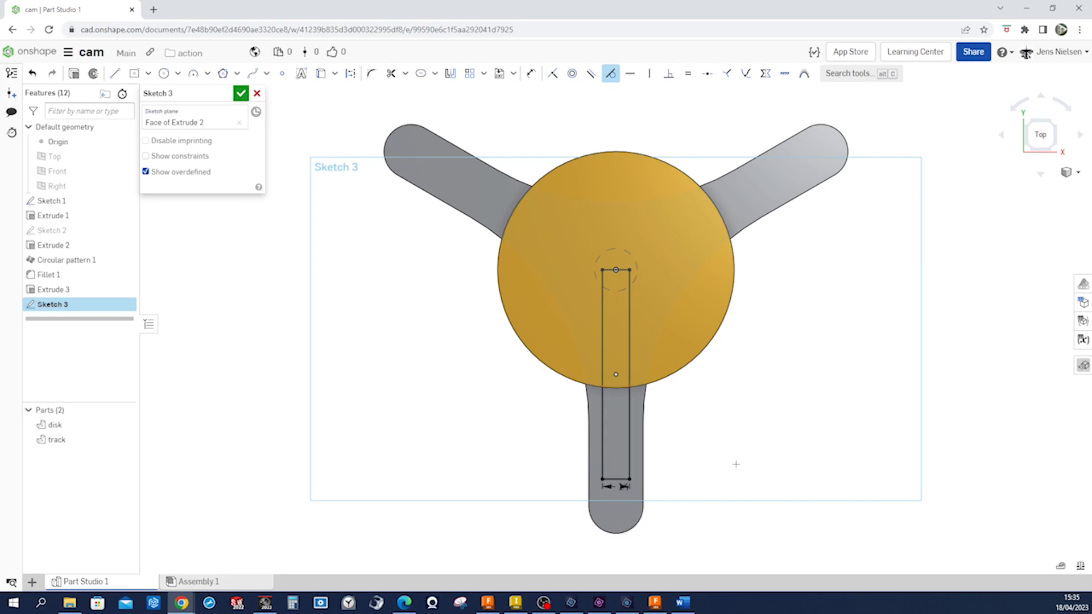
Step: Undo the tangent constraint, stretch the rectangle past the arm's end, make its lower edge tangent to the rounded end, and finish the sketch
key(f)
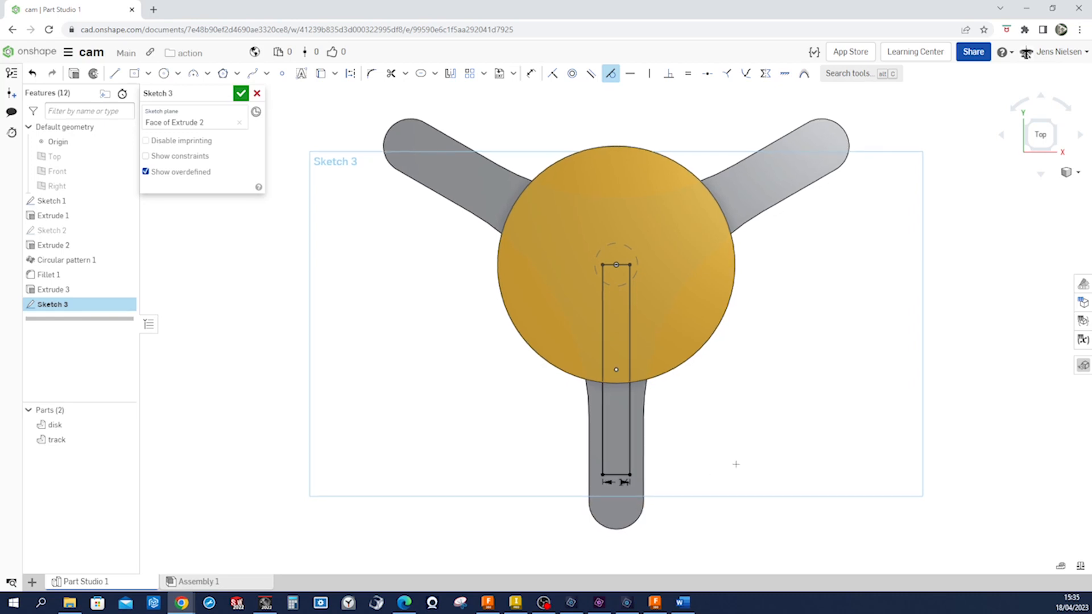
key(ctrl+z)
drag(616, 318, 610, 561)
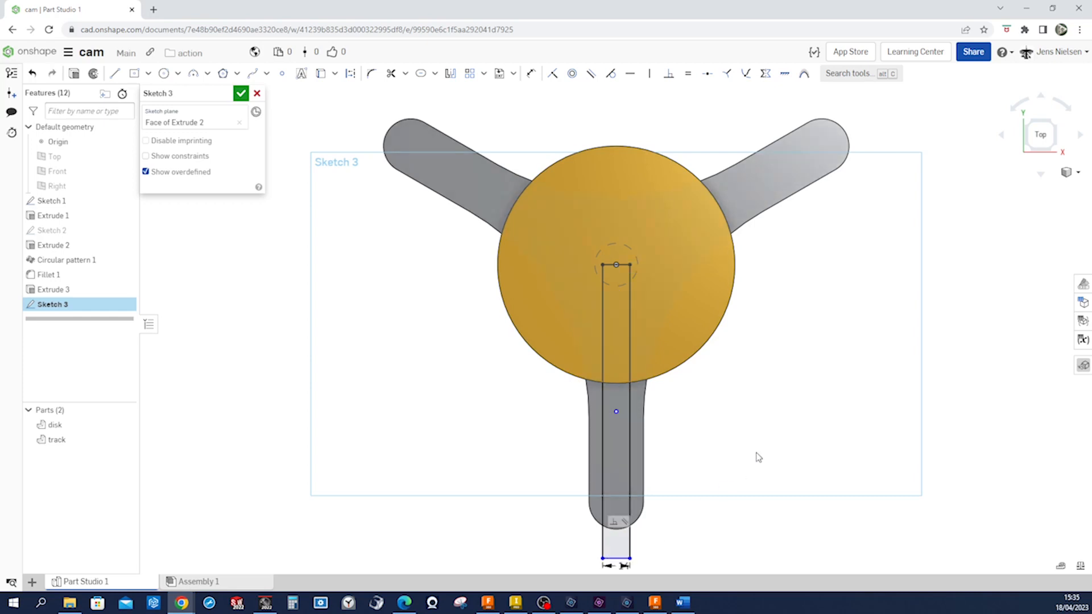
key(t)
click(616, 558)
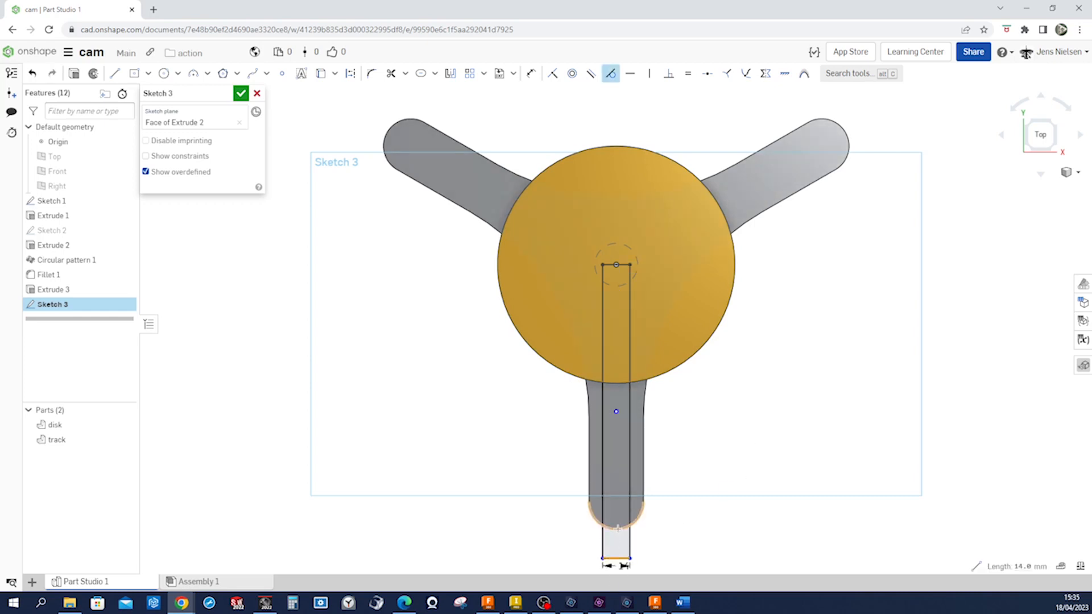
click(617, 529)
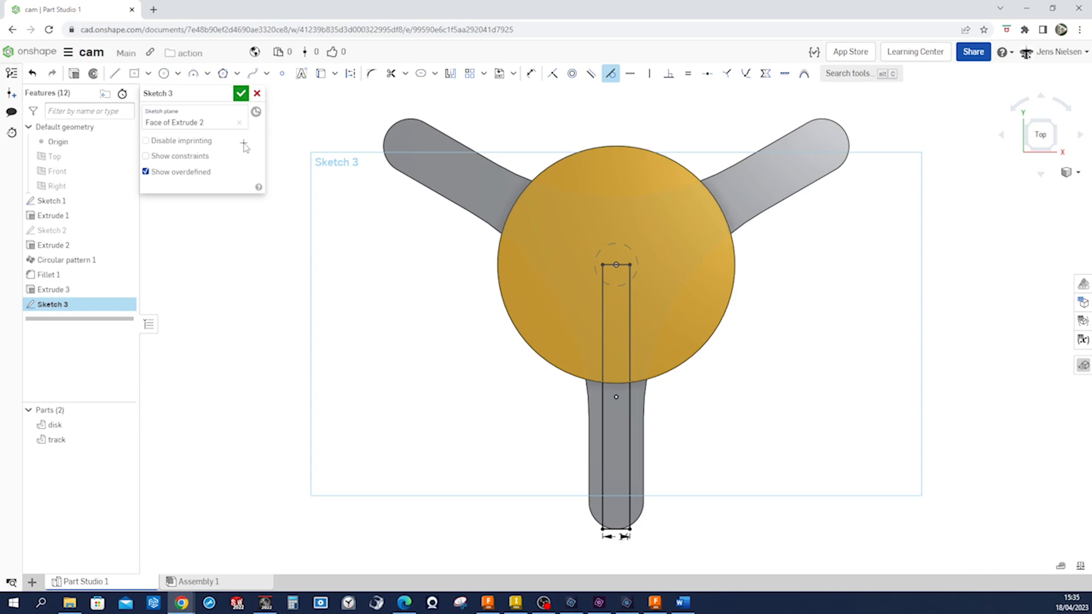
click(241, 93)
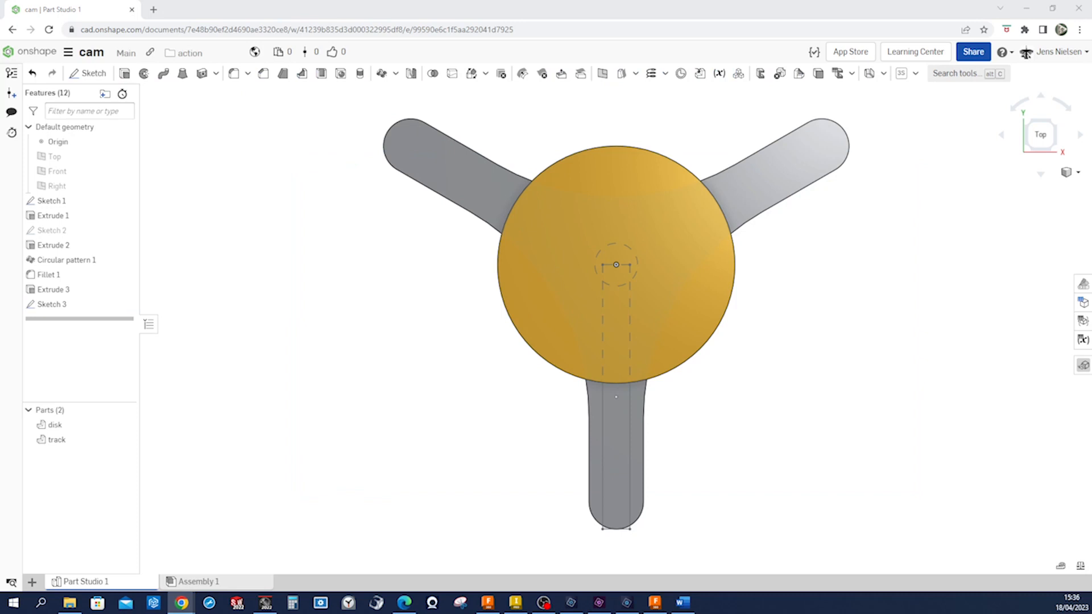
Step: Extrude the sketched rectangle as a Remove operation with a blind depth of 8 mm into the arm
right_drag(925, 493, 848, 457)
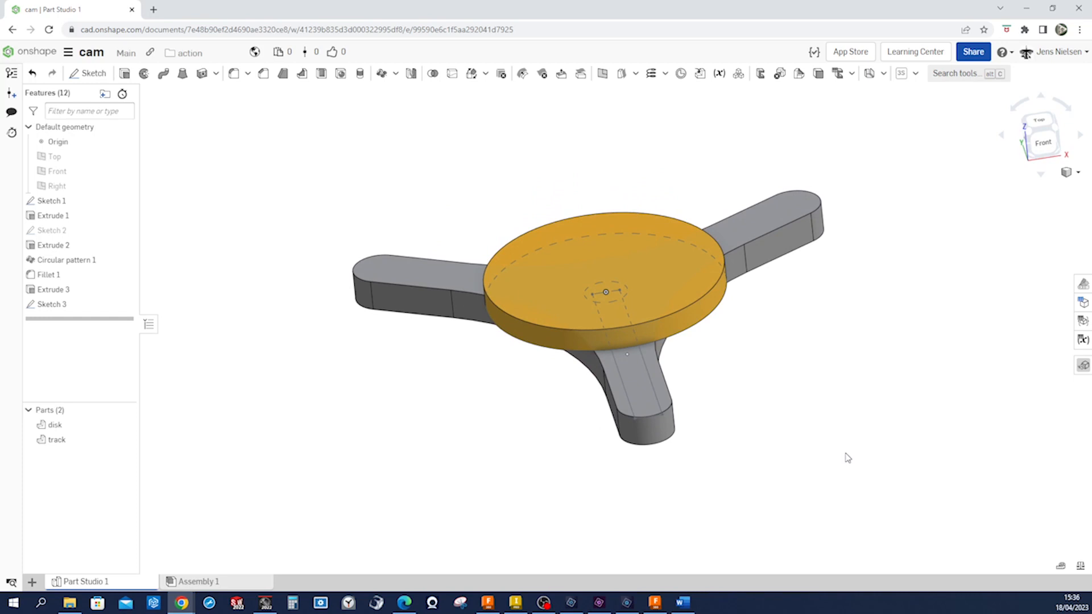
key(shift+e)
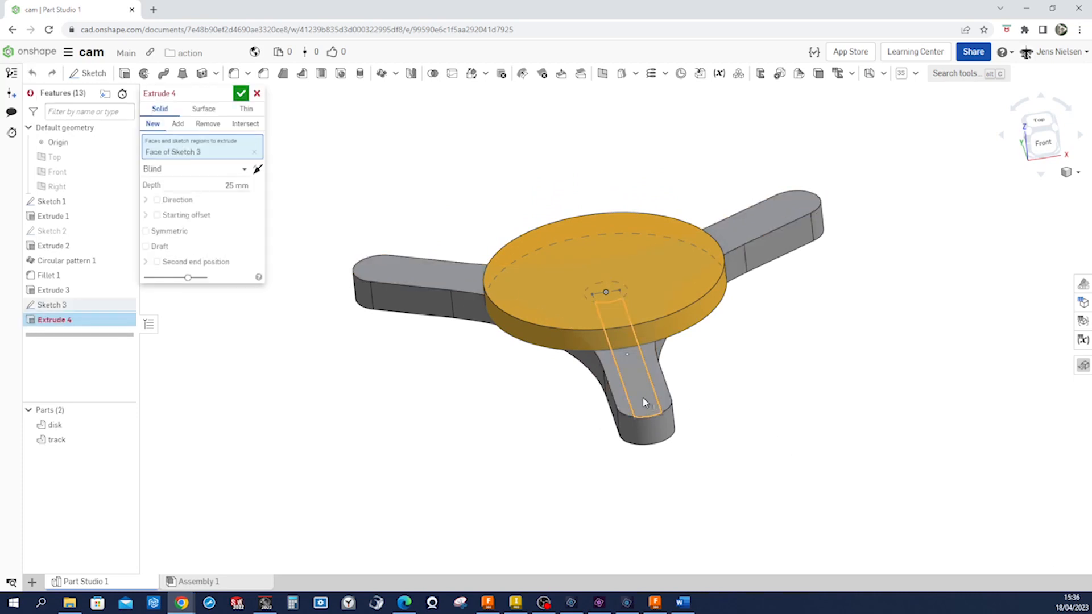
mouse_move(838, 425)
right_down()
mouse_move(849, 425)
mouse_move(839, 424)
right_up()
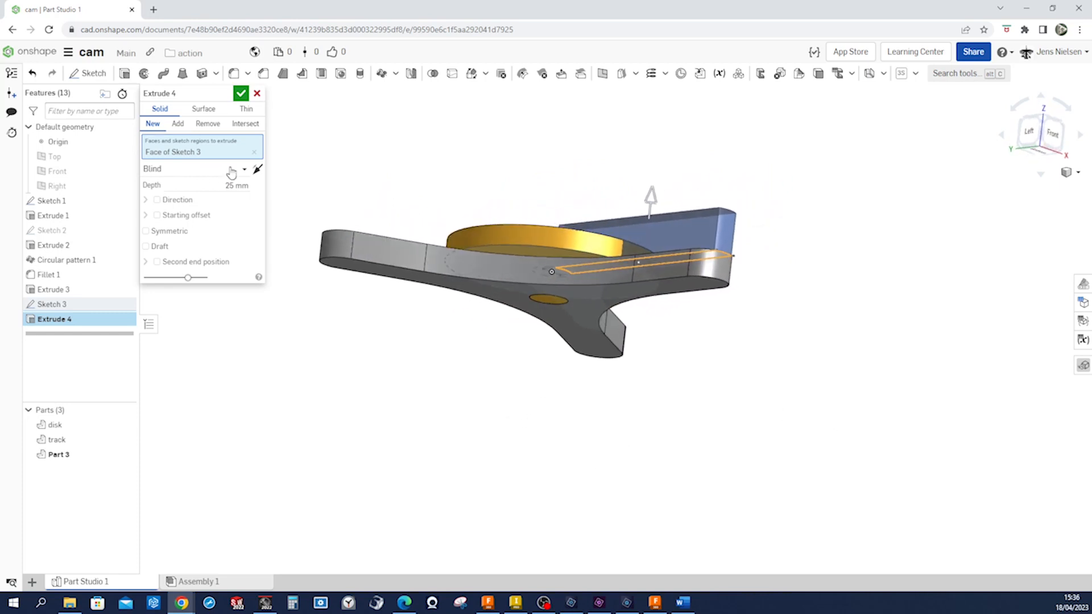
click(207, 123)
click(236, 185)
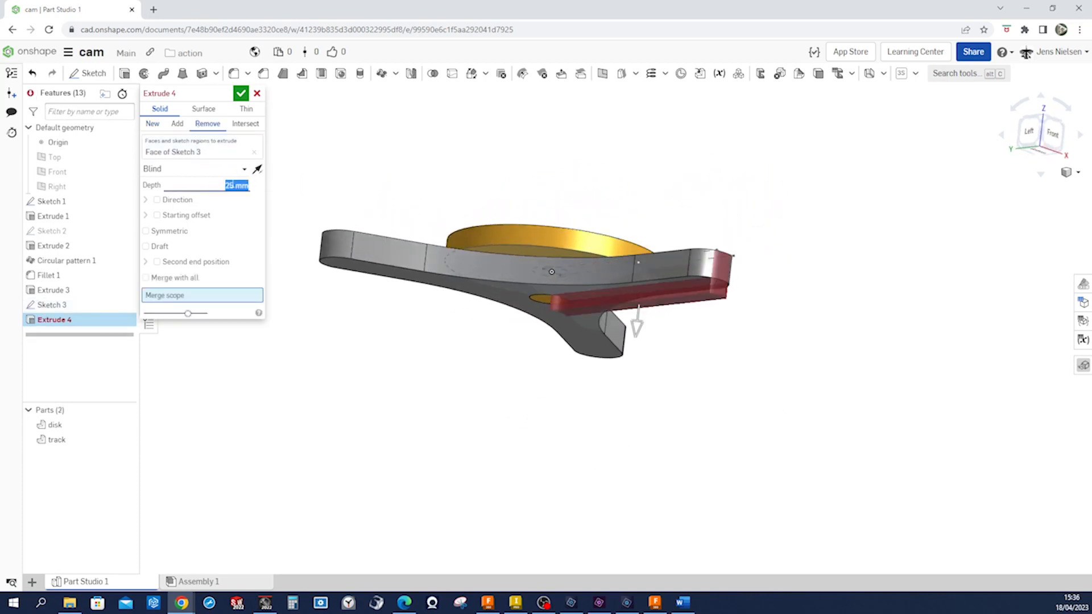
text(8)
key(Return)
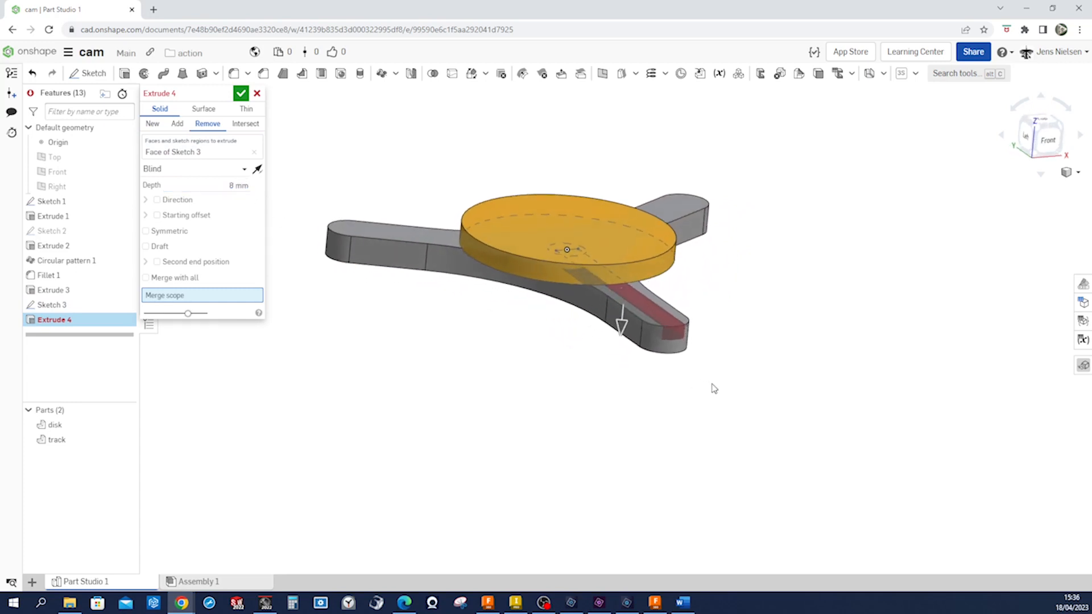
click(241, 93)
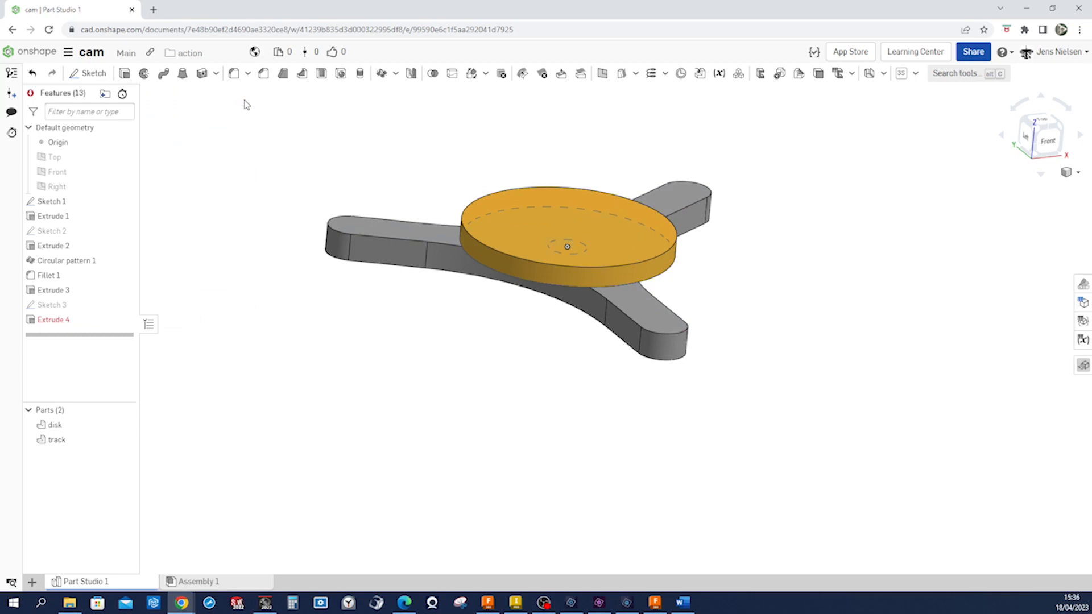
Step: Edit the failed extrude cut and set its merge scope to the track part
right_drag(365, 283, 527, 358)
right_click(61, 319)
click(88, 348)
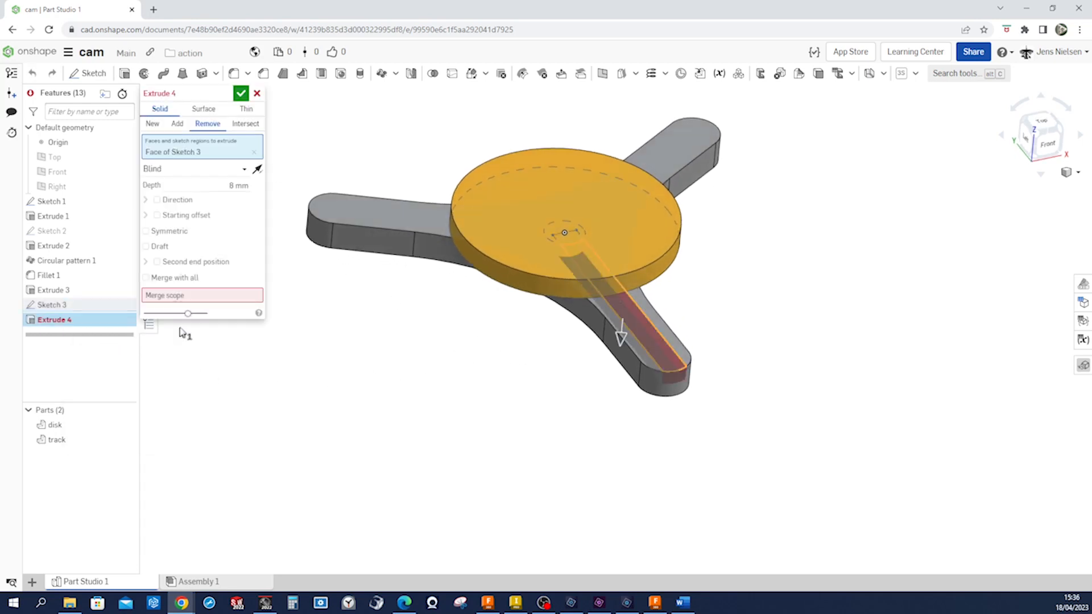
click(187, 297)
click(629, 372)
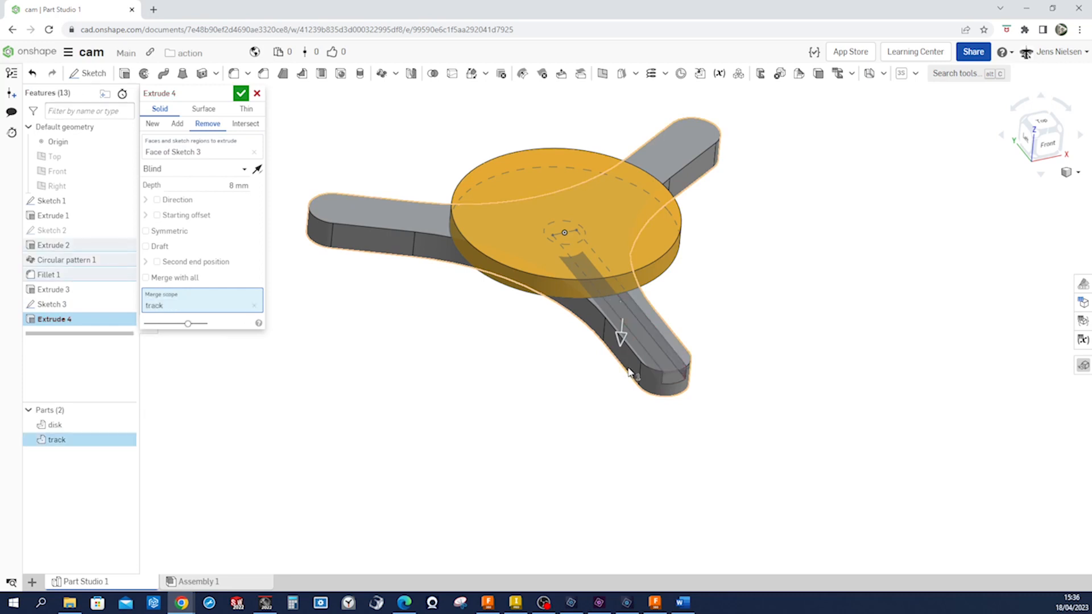
click(242, 94)
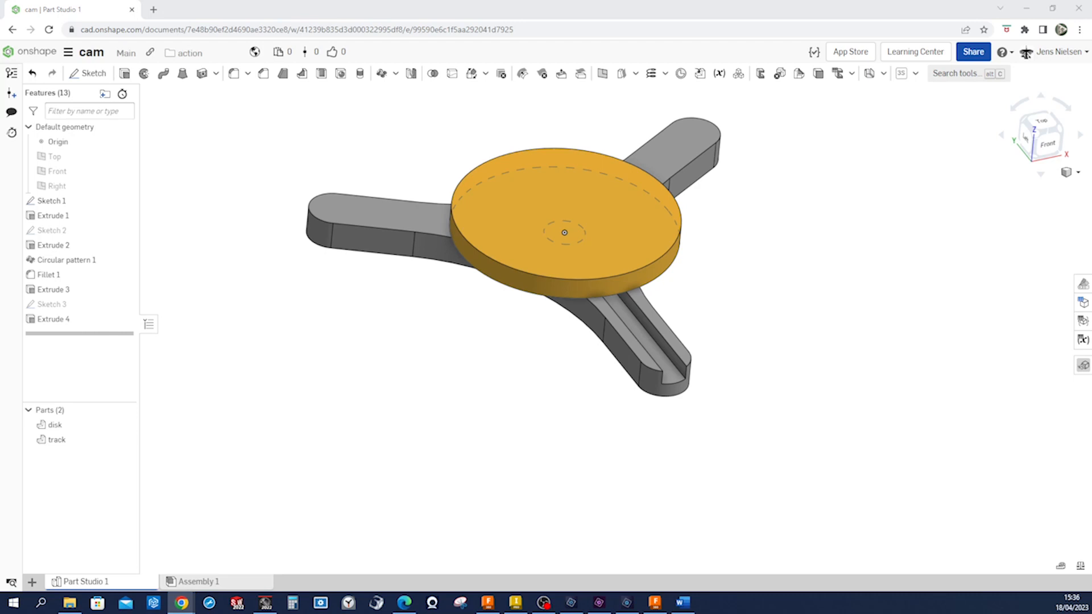
Step: Circular pattern the groove cut as a feature around the disk's cylindrical edge, with 3 instances over 360 degrees and Apply per instance enabled
click(756, 311)
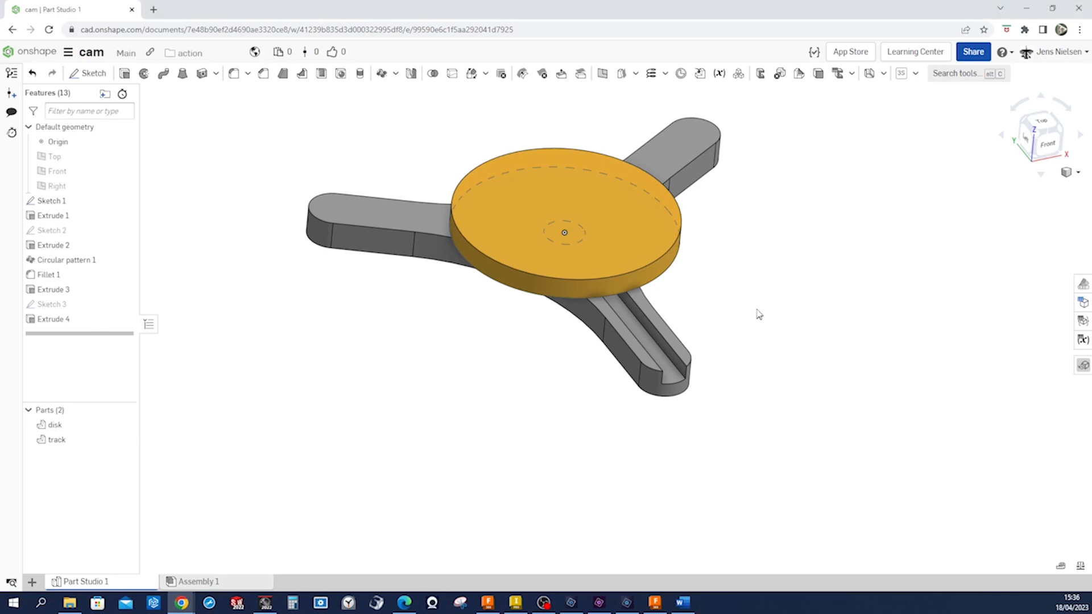
click(381, 73)
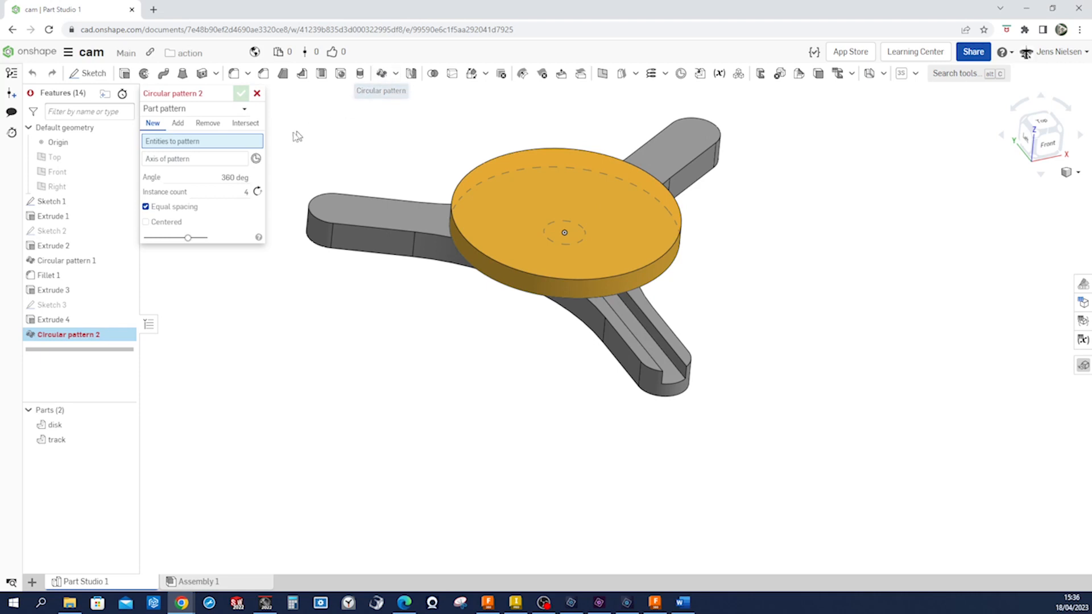
click(243, 109)
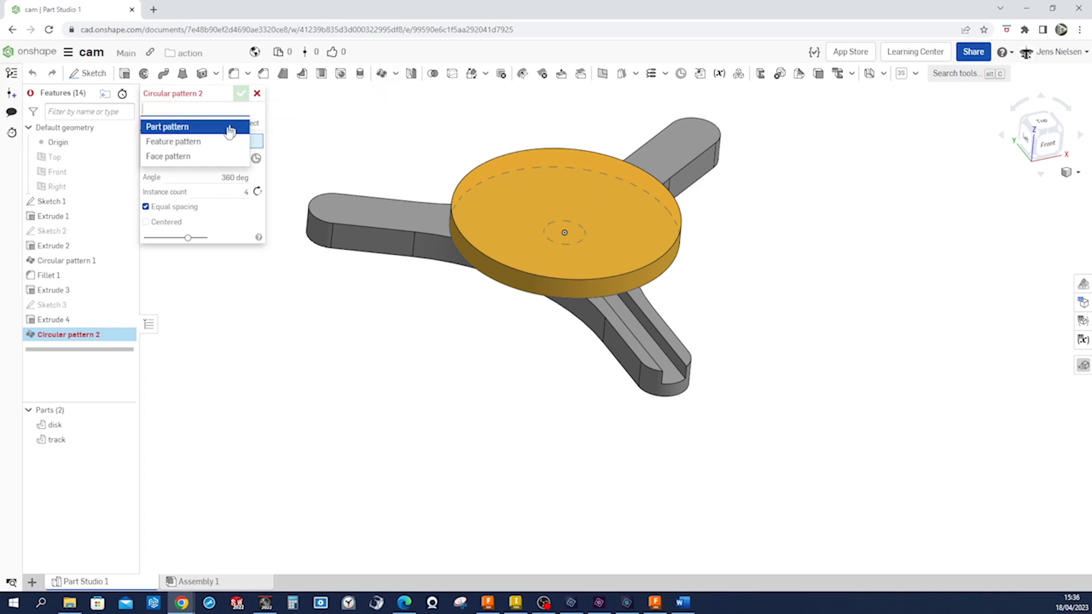
click(213, 142)
scroll(654, 350, up, 5)
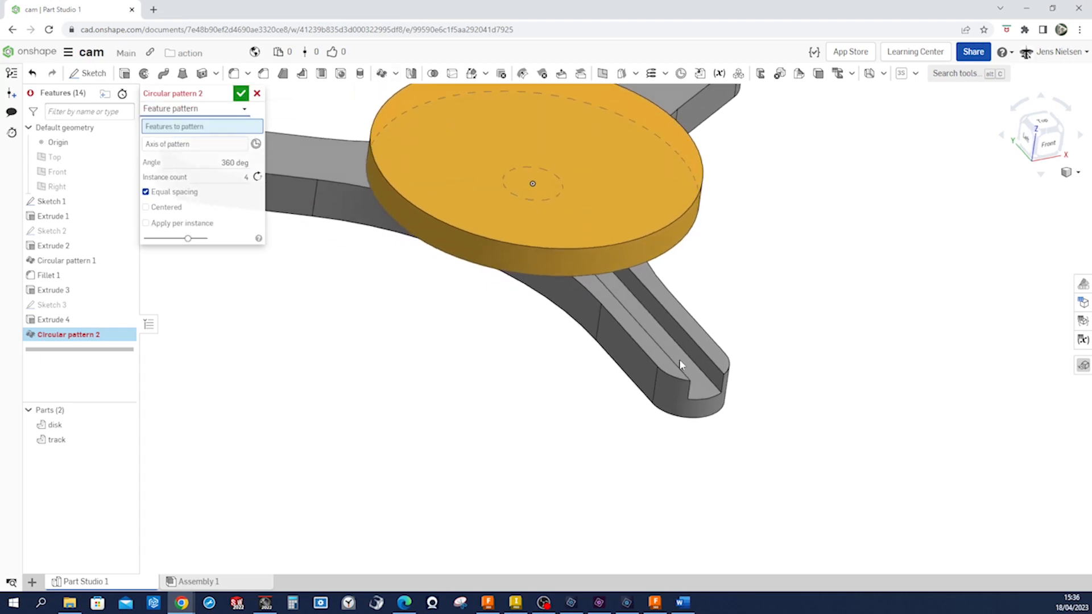
click(695, 360)
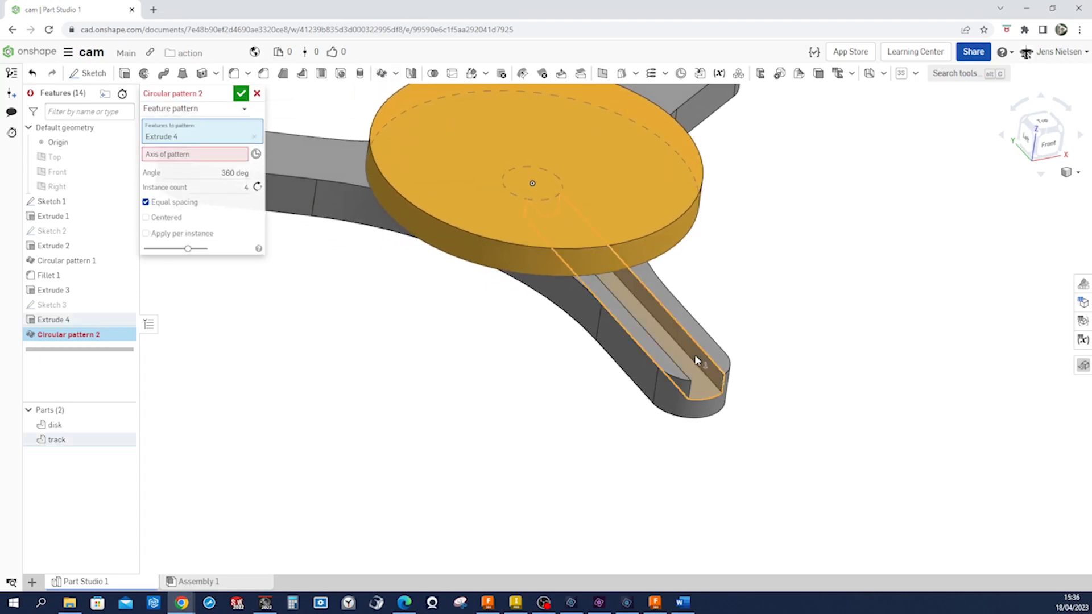
click(190, 157)
click(457, 254)
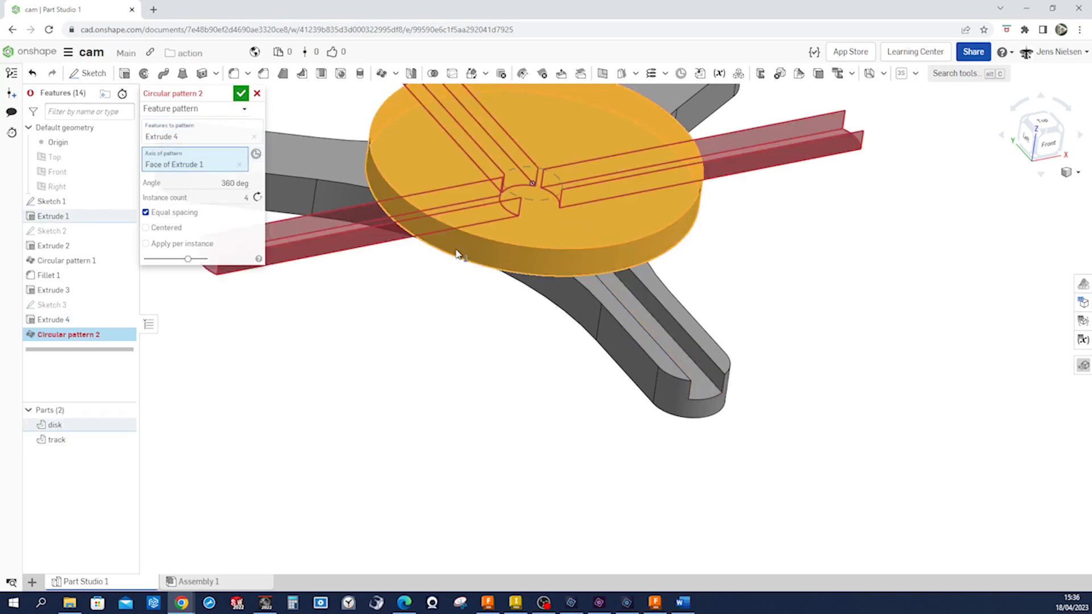
click(245, 198)
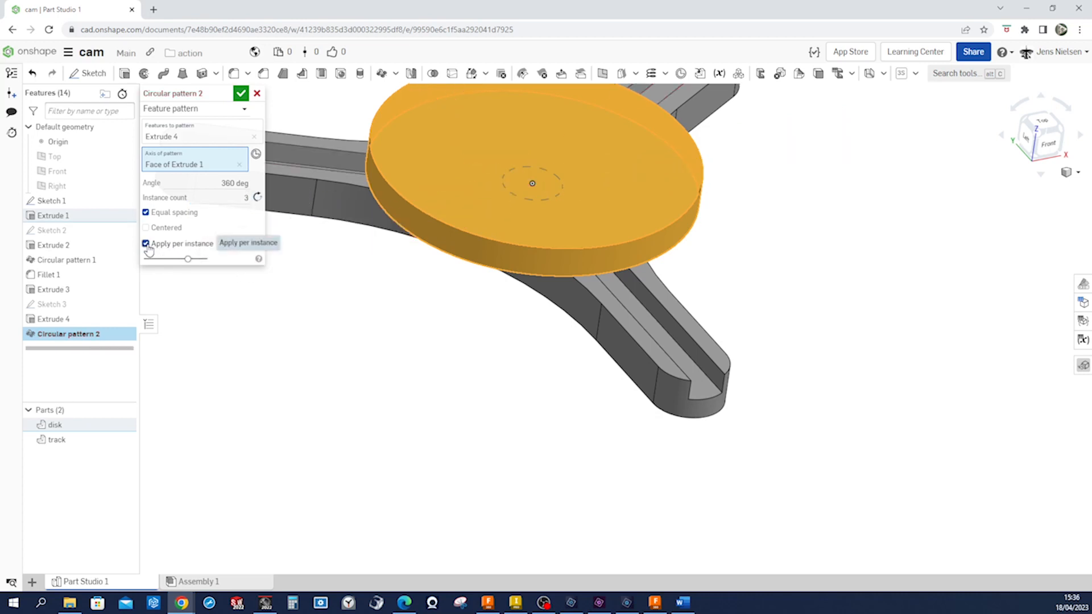
click(240, 95)
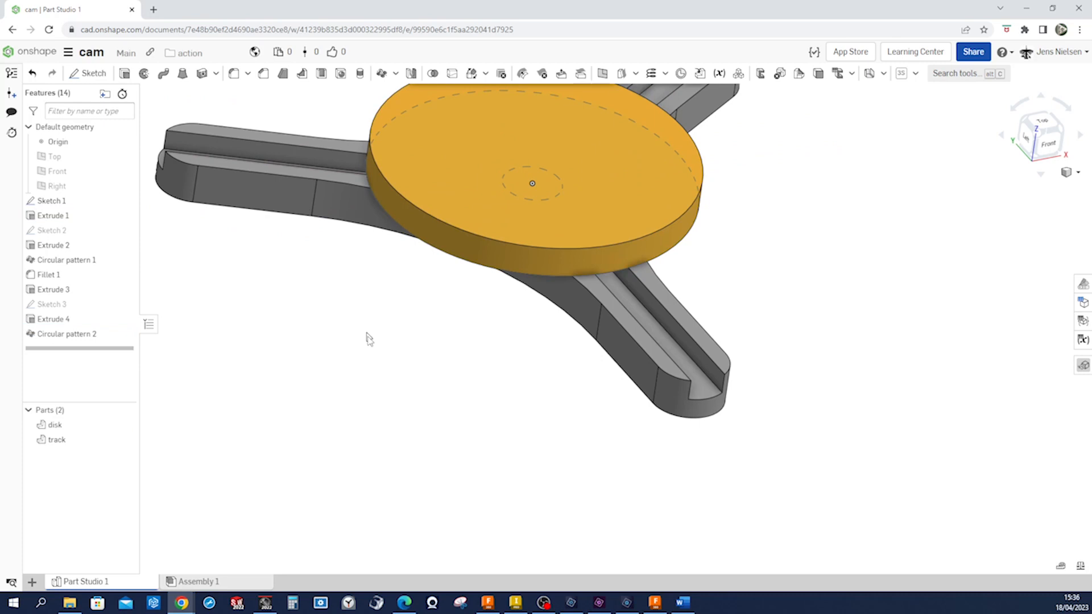
scroll(369, 341, down, 3)
right_drag(373, 351, 387, 381)
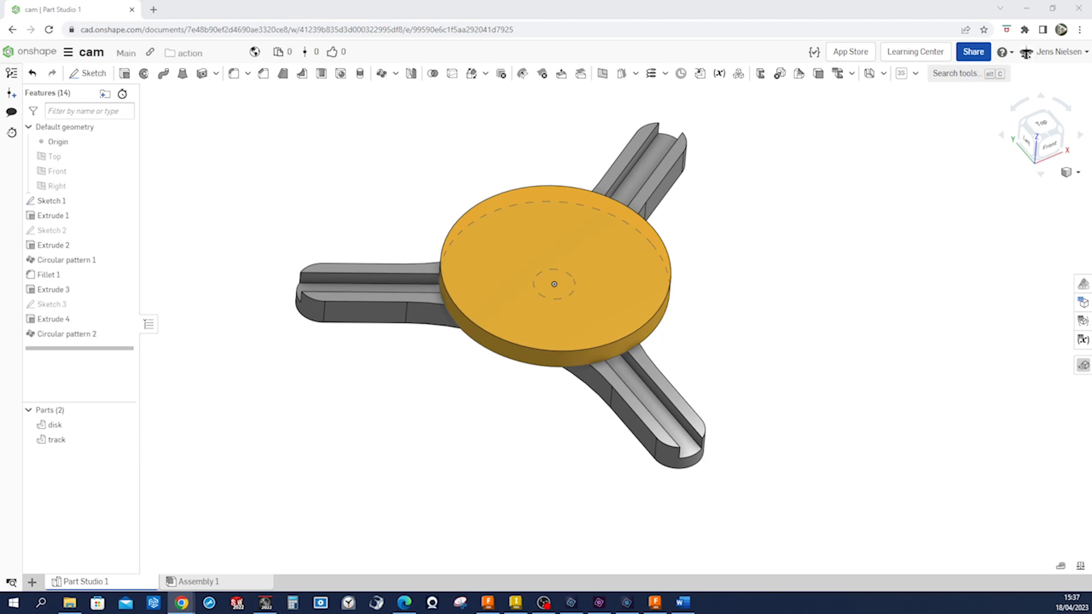
click(928, 398)
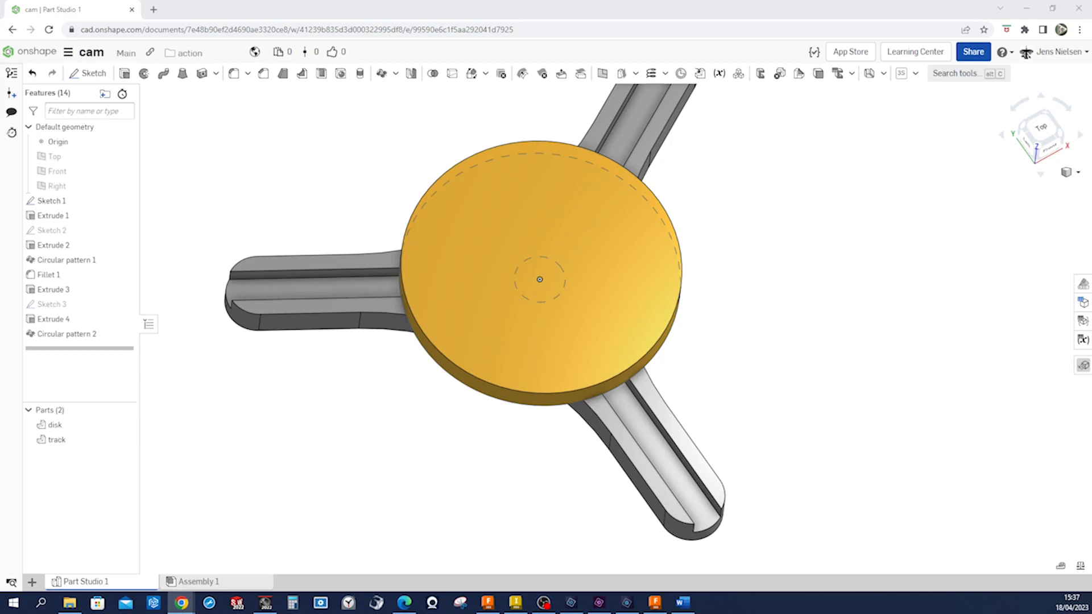
click(1026, 407)
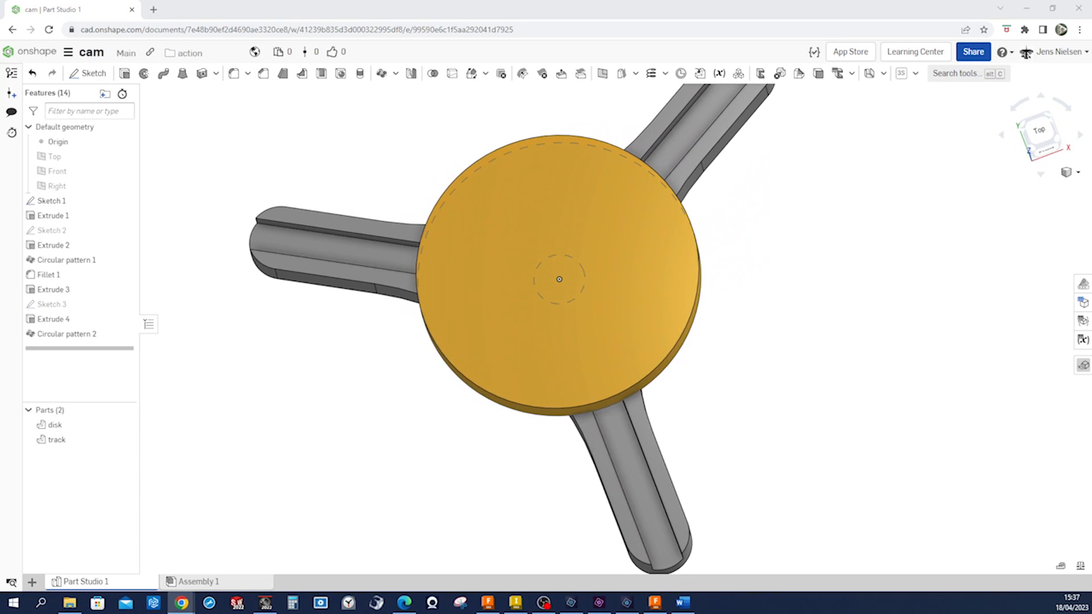
Step: View the disk's top face straight on and start a new sketch on it
click(637, 307)
key(n)
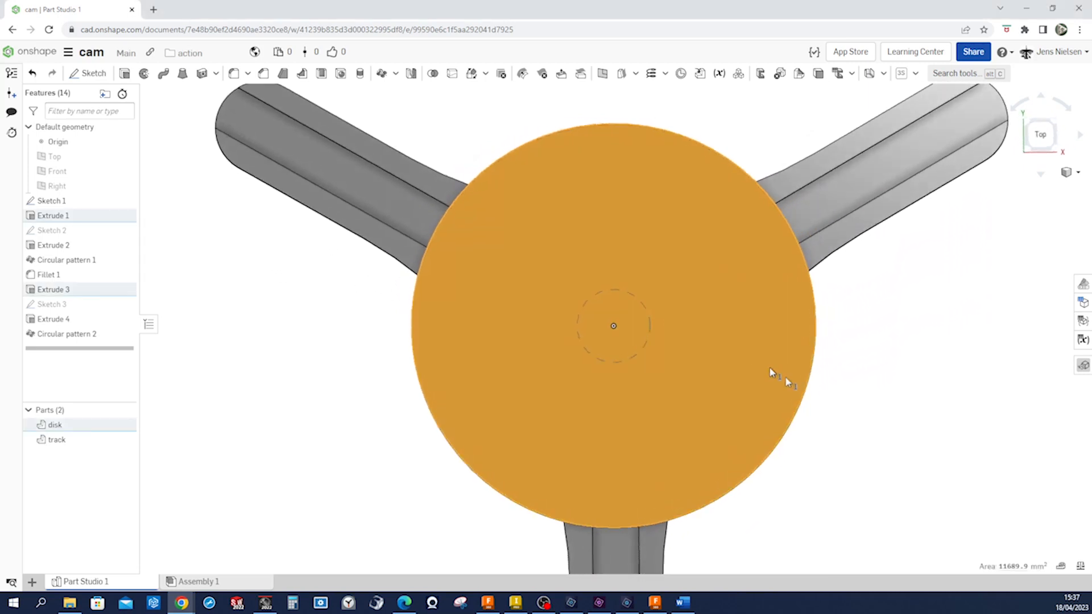
click(888, 414)
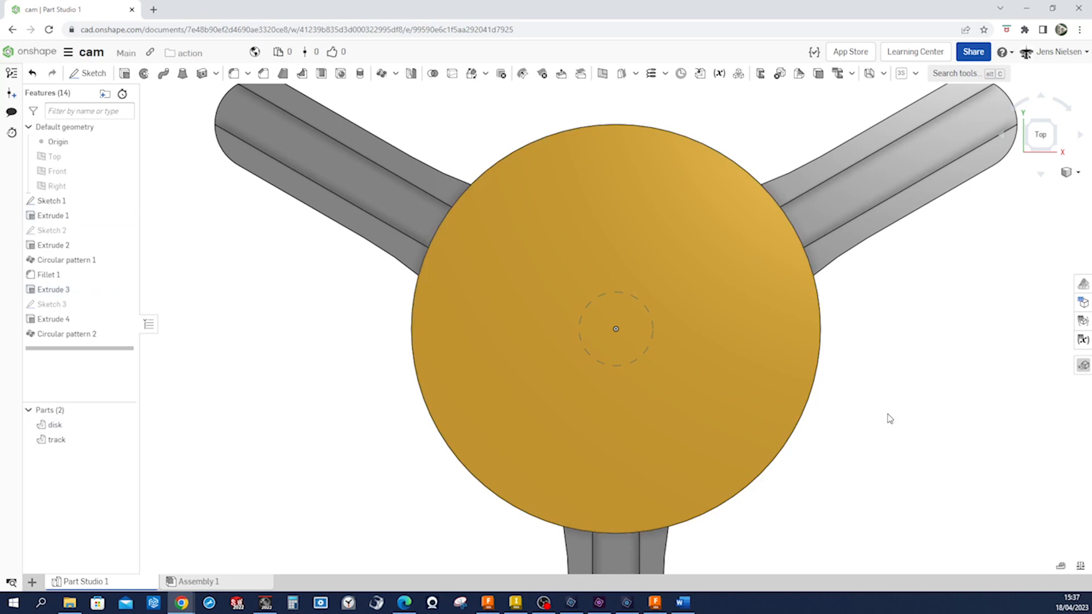
key(s)
click(903, 405)
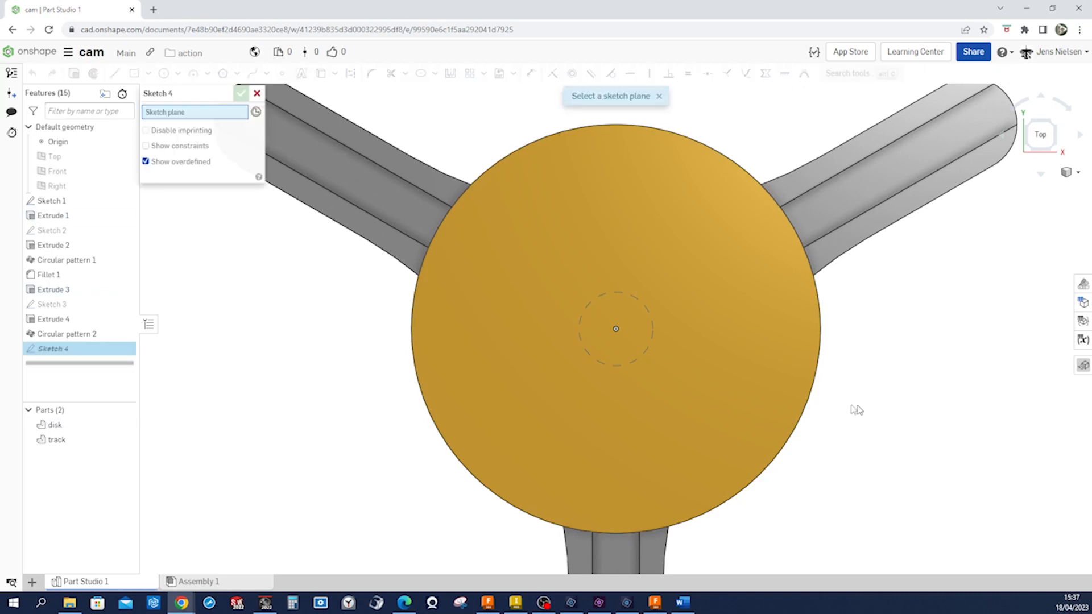
click(781, 402)
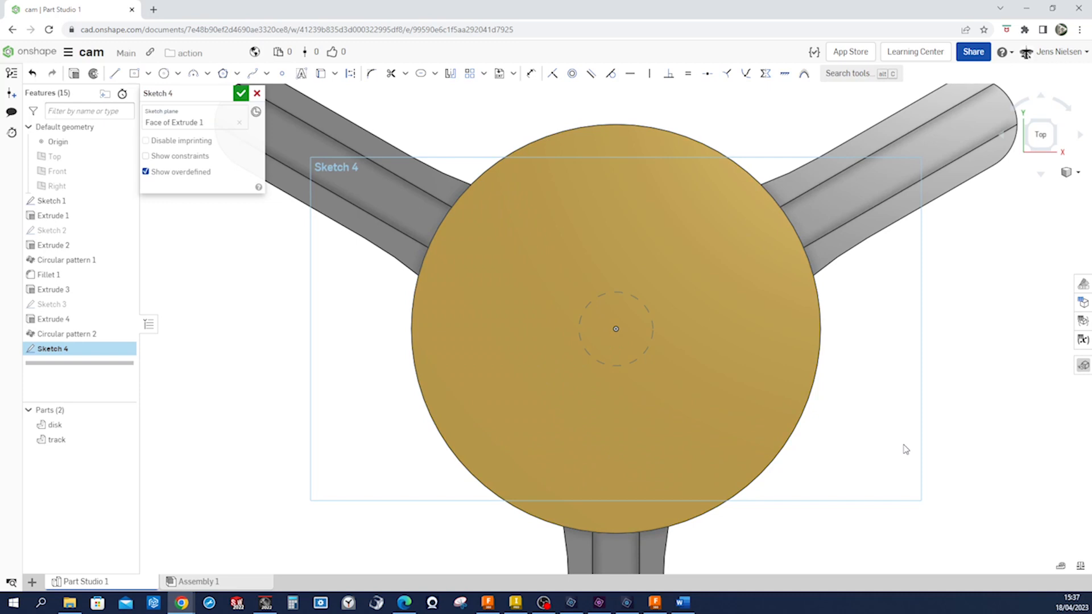
Step: Draw a center point arc across the disk's upper-right area, with its center slightly left of the origin
key(s)
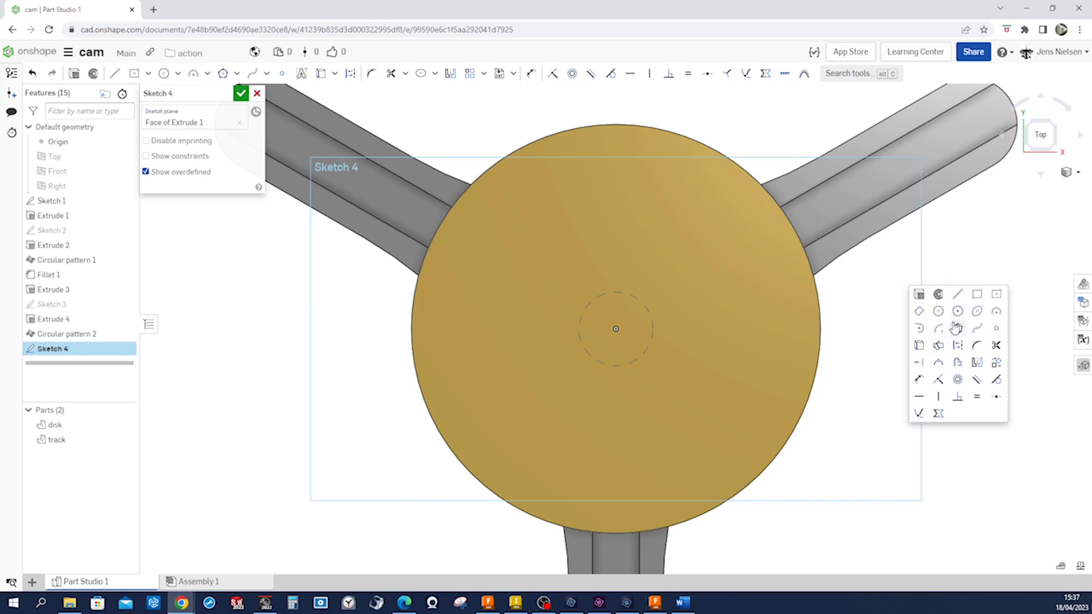
click(939, 330)
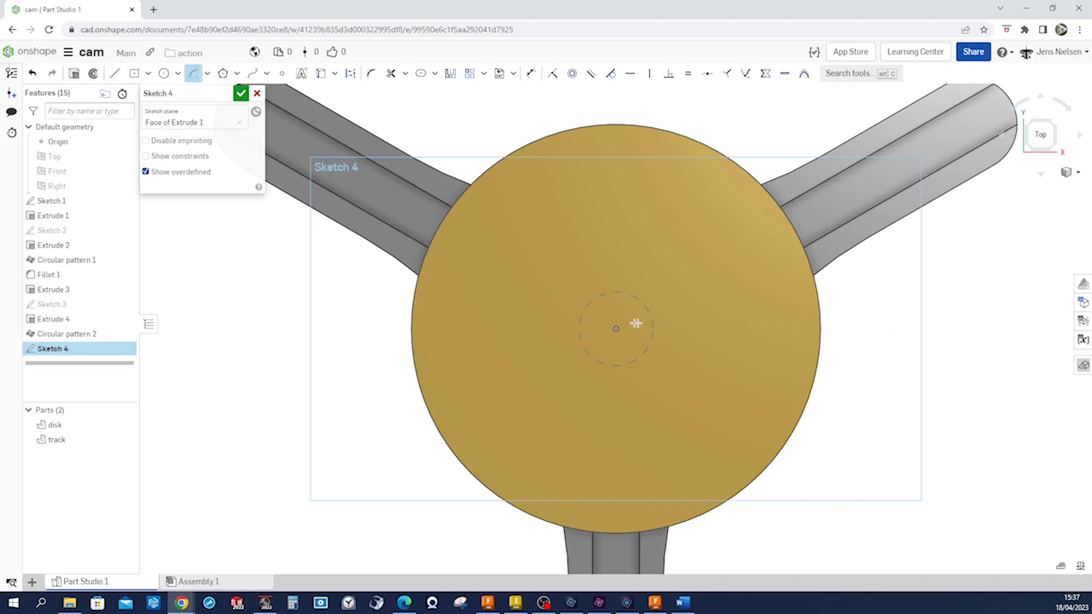
click(569, 338)
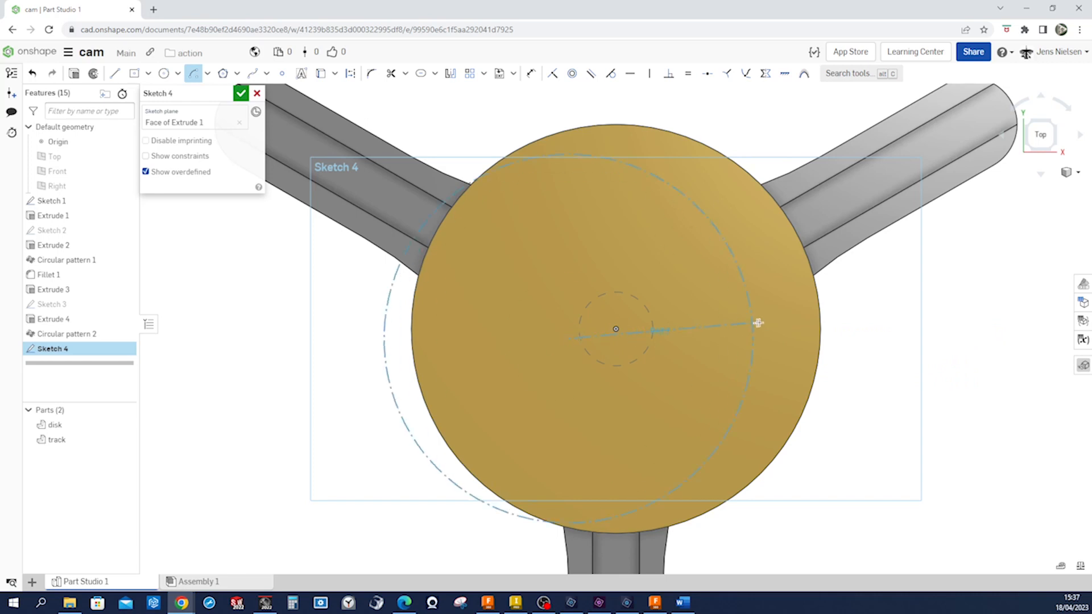
click(773, 314)
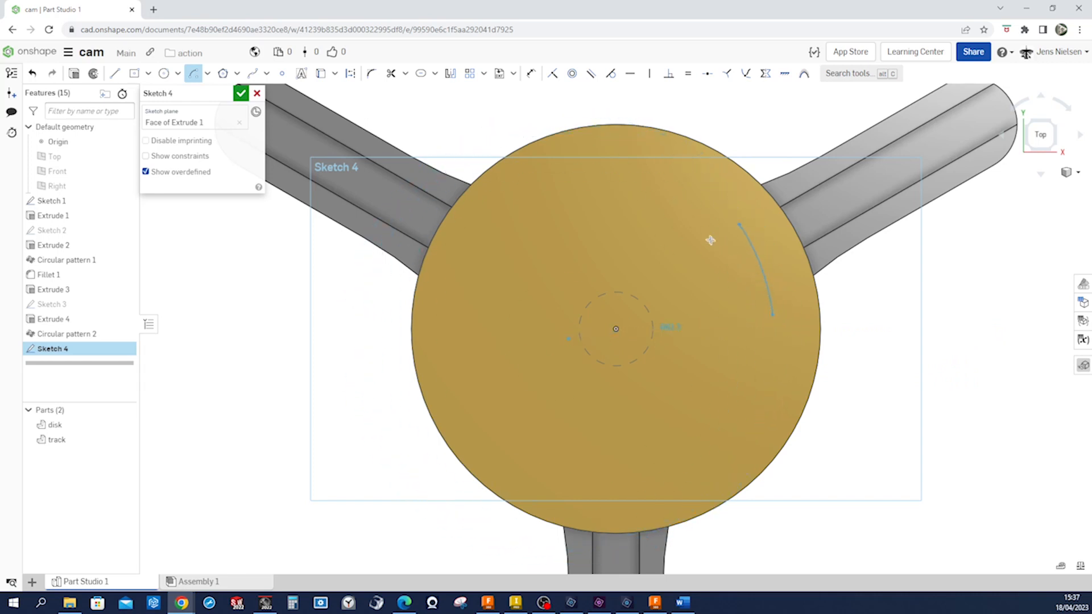
click(661, 200)
key(Escape)
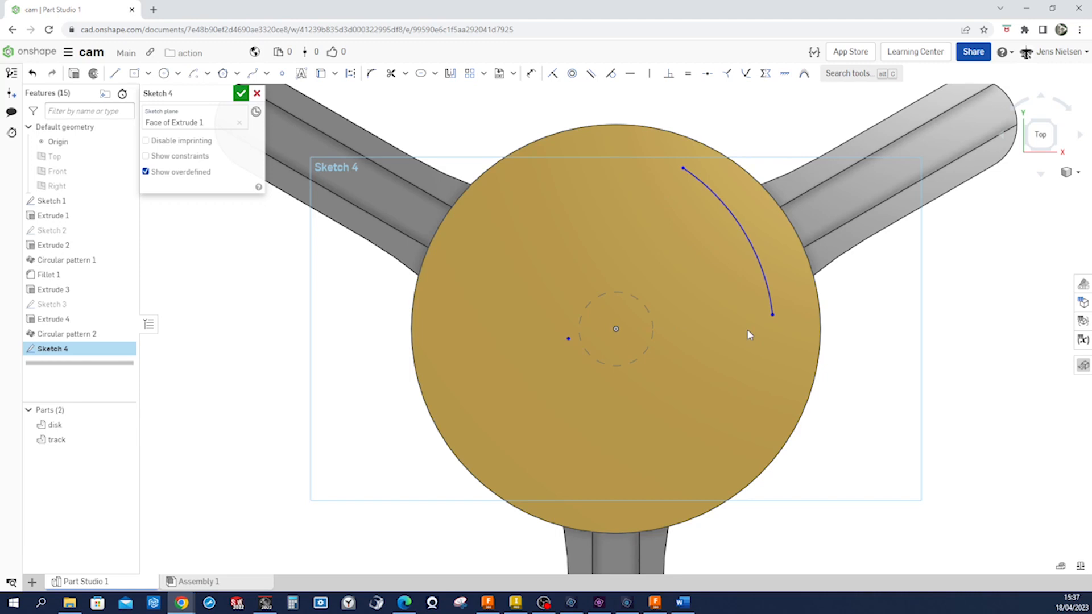
Step: Draw a line from the arc's upper endpoint to the origin, constrain it vertical and convert it to construction geometry
key(l)
click(683, 168)
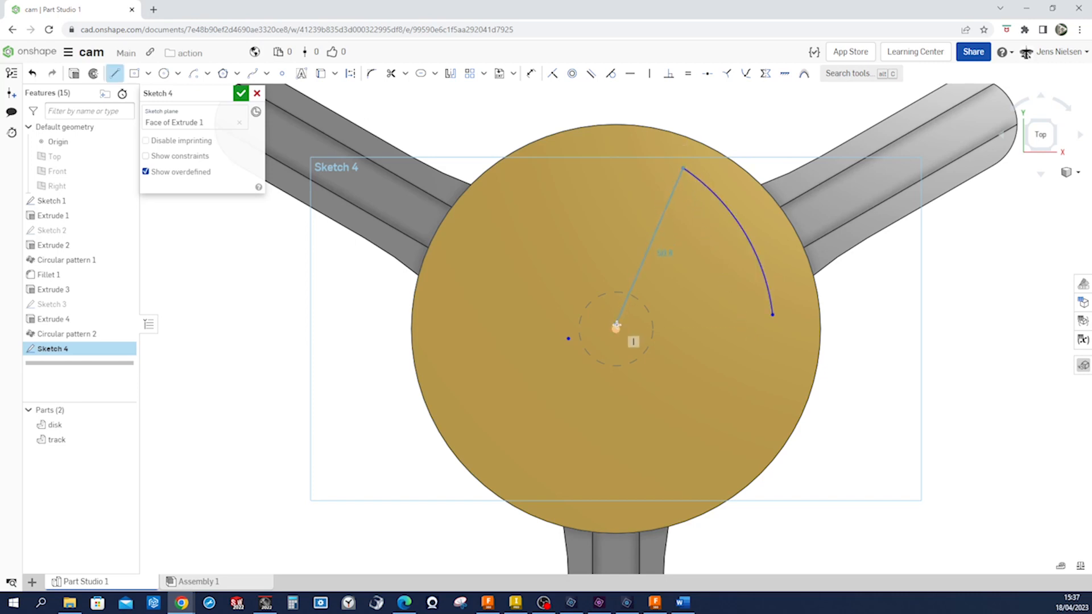
click(616, 328)
key(Escape)
click(633, 286)
key(v)
click(615, 246)
key(q)
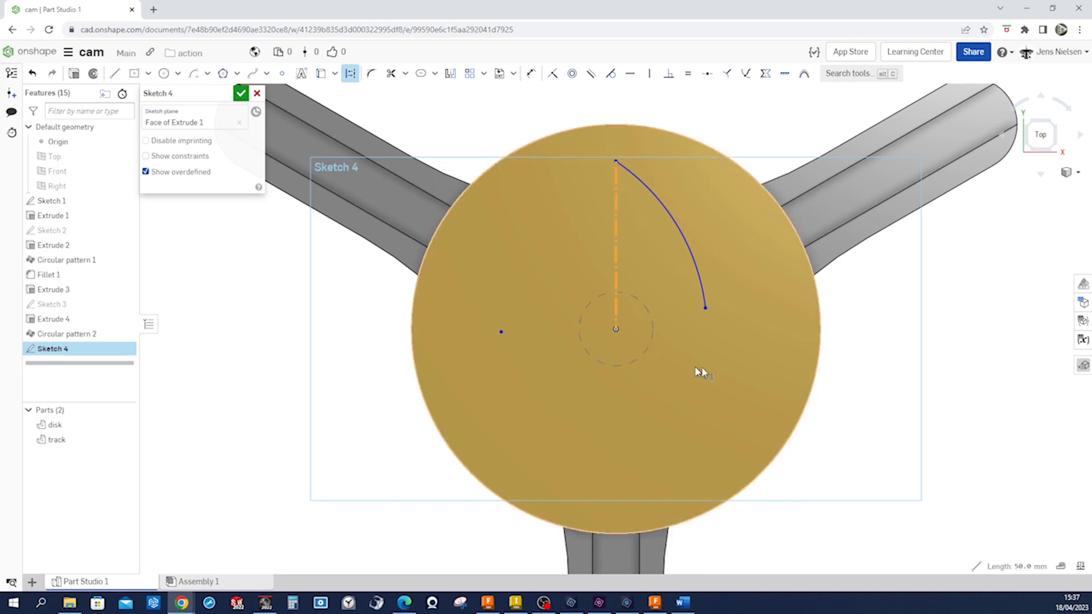
click(865, 367)
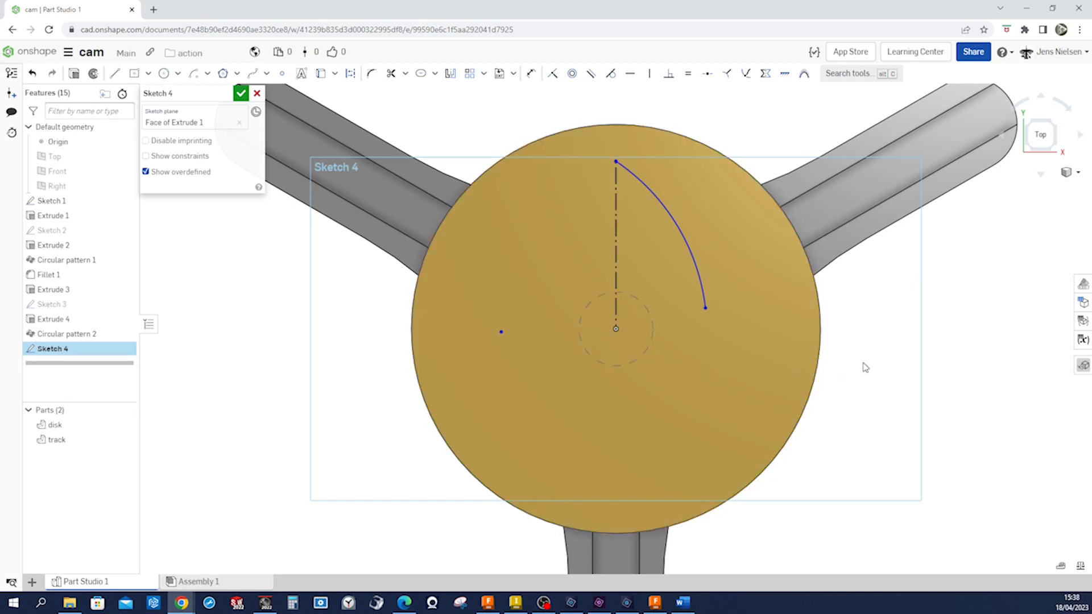
Step: Dimension the vertical construction line's length to 32 mm
key(d)
click(616, 265)
click(592, 271)
text(32)
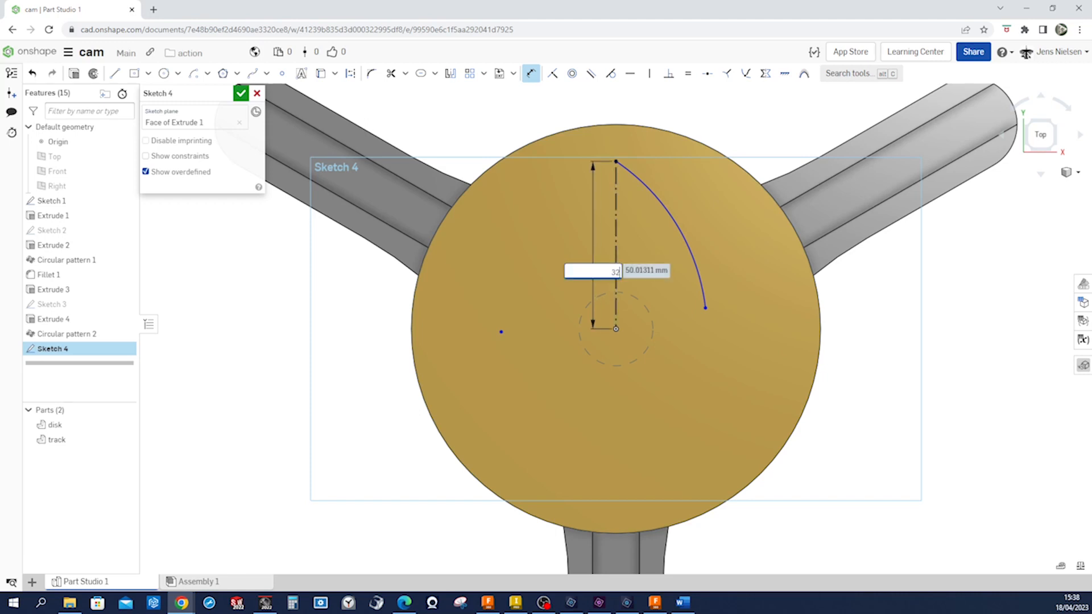
key(Return)
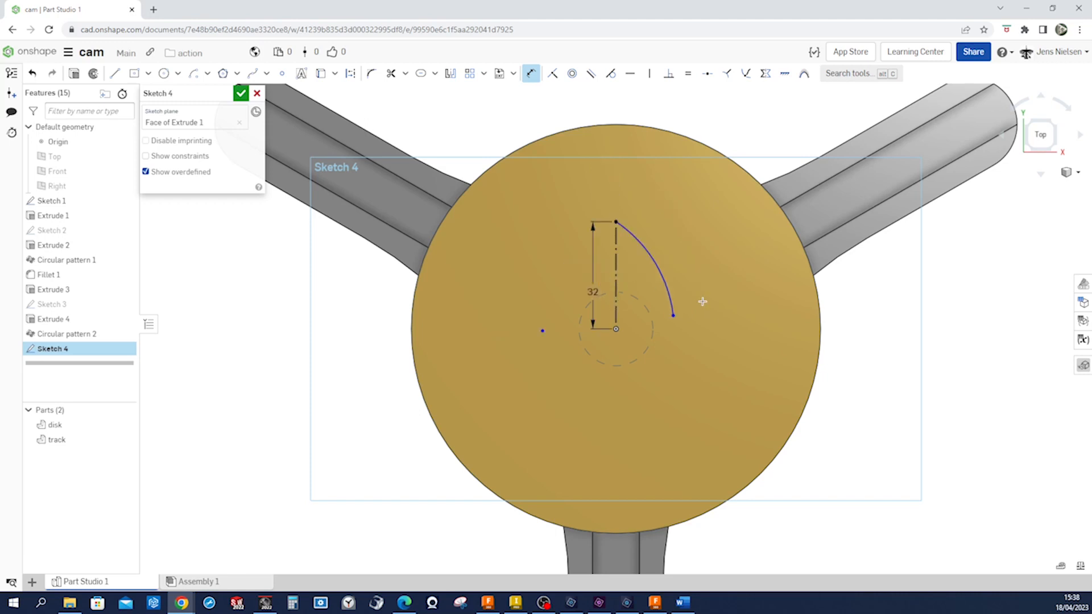
key(Escape)
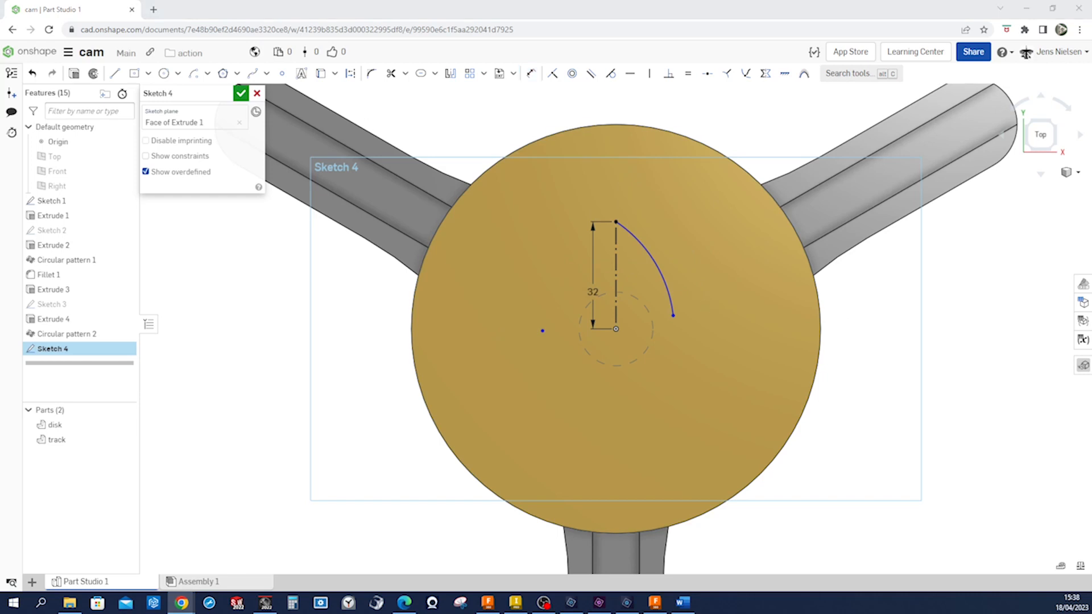
Step: Pull the arc's free endpoint outward and set its horizontal distance from the origin to 42 mm
drag(674, 315, 779, 359)
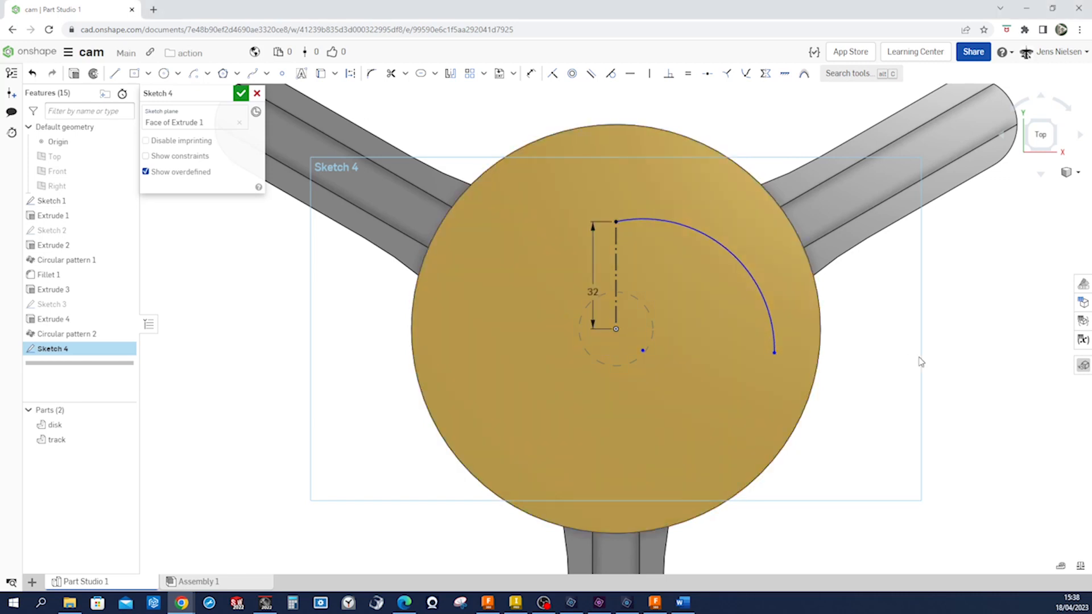
key(d)
click(618, 331)
click(774, 353)
click(671, 371)
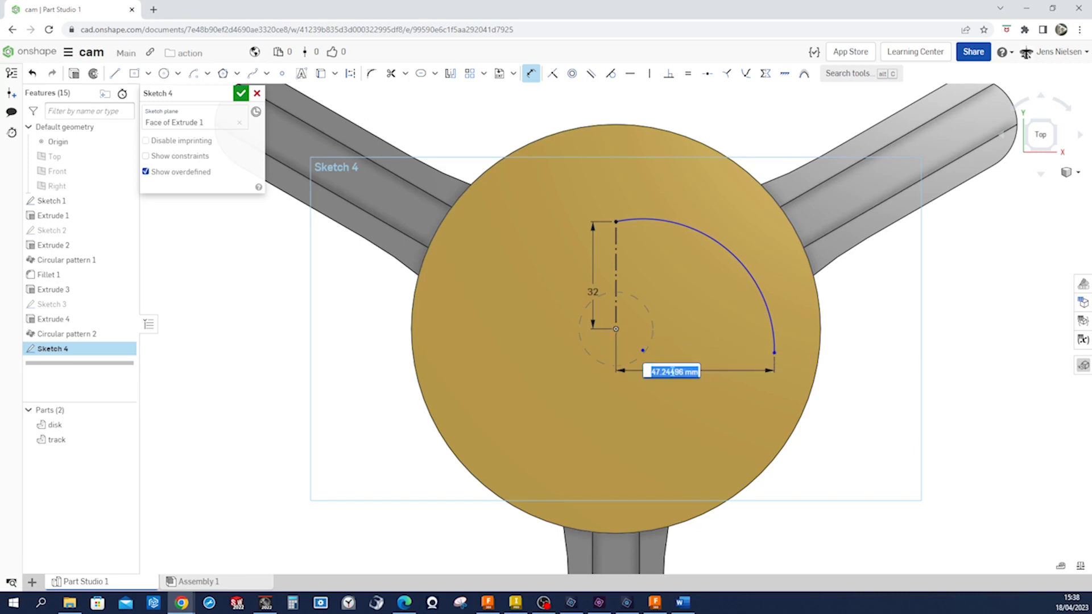
text(42)
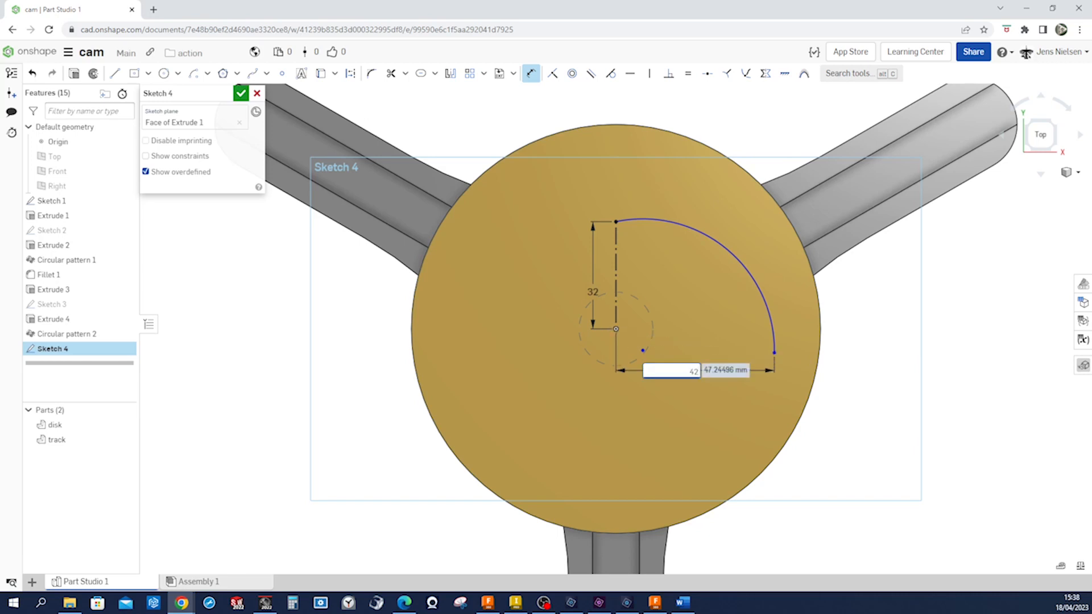
key(Return)
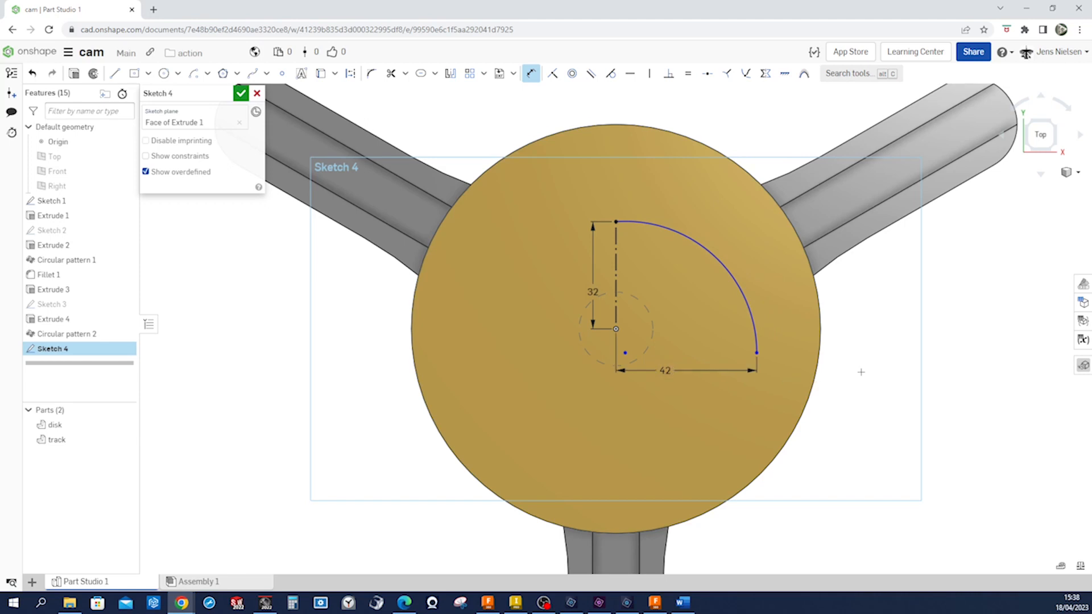
Step: Draw a construction line from the origin to the arc's lower endpoint
key(l)
click(616, 329)
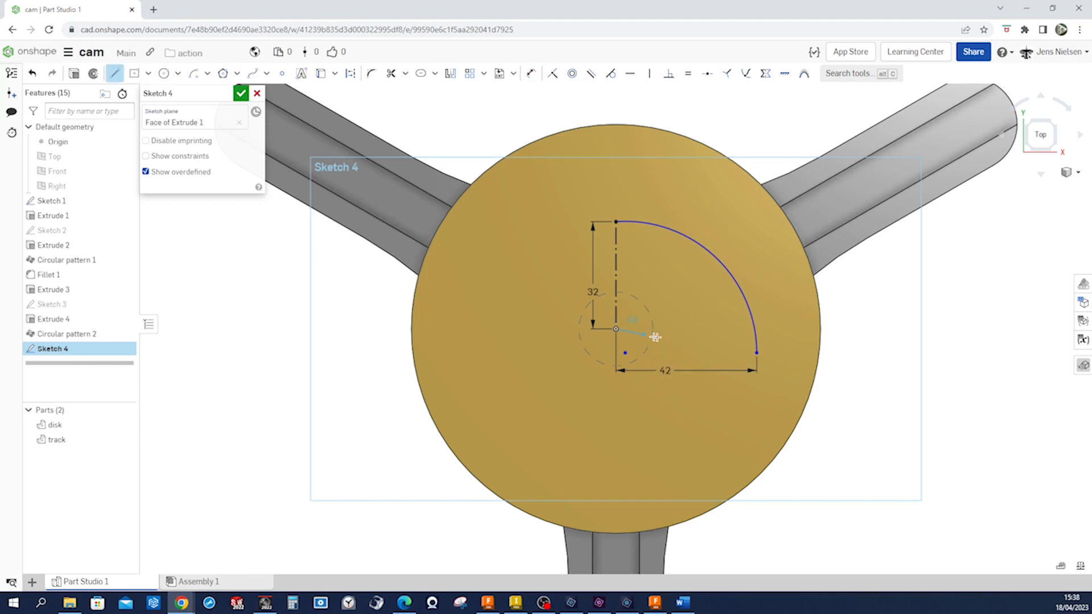
click(753, 352)
key(Escape)
click(742, 354)
key(q)
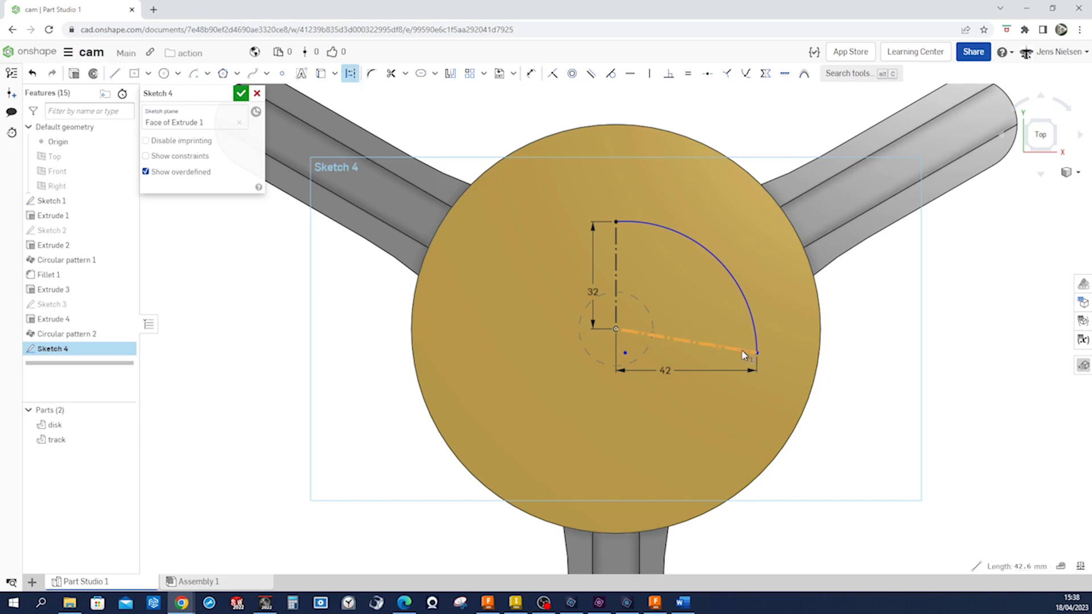
click(988, 355)
Step: Set the angle between the two construction lines to 122 degrees
key(u)
click(721, 346)
click(616, 310)
click(646, 286)
text(122)
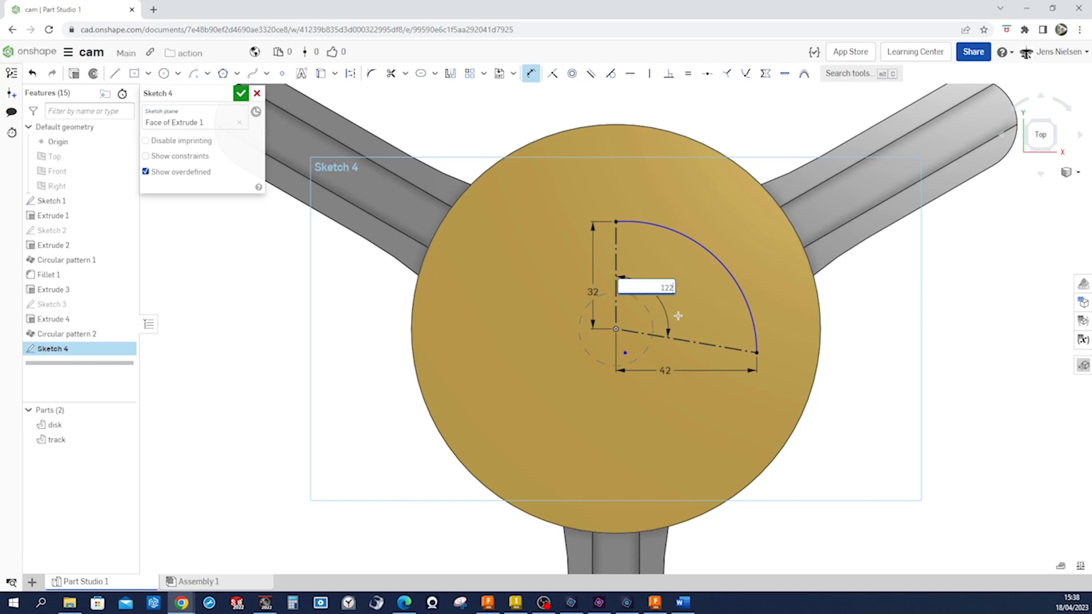
key(Return)
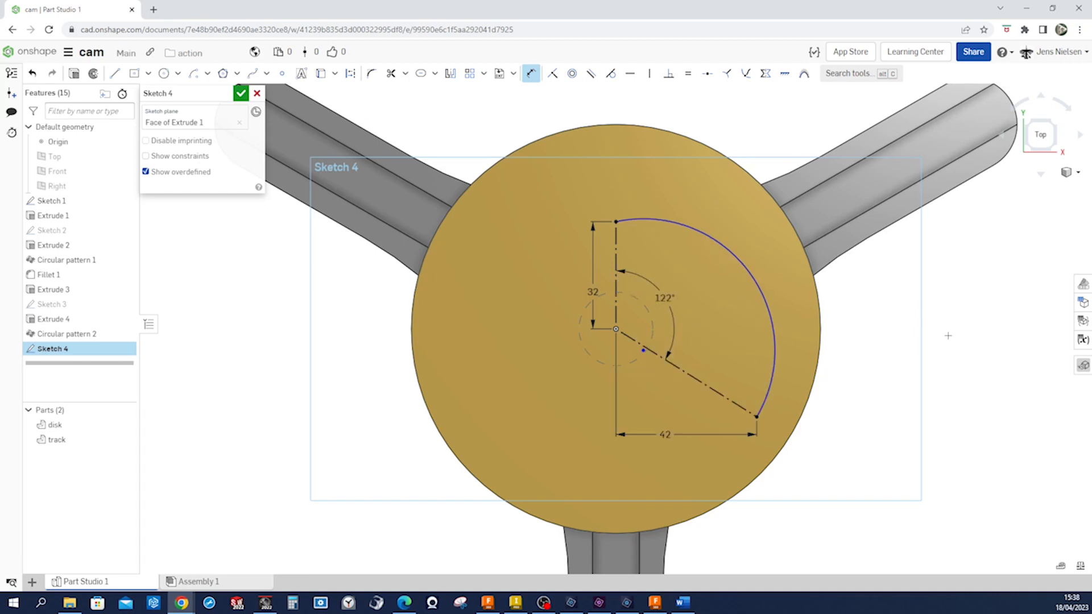
key(Escape)
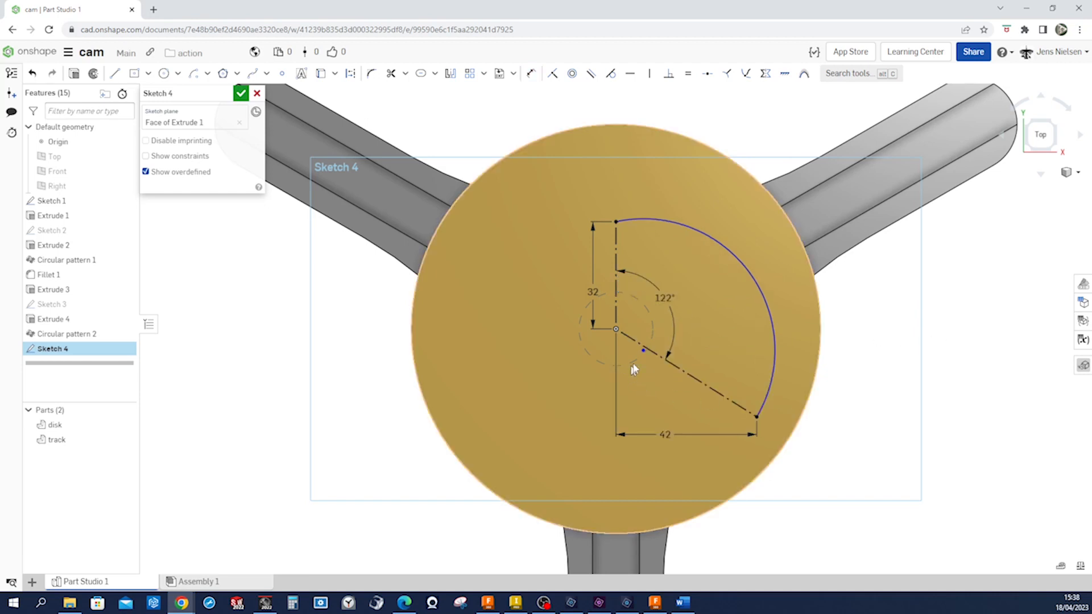
Step: Align the arc's center vertically with the origin and convert the arc to construction geometry
click(644, 352)
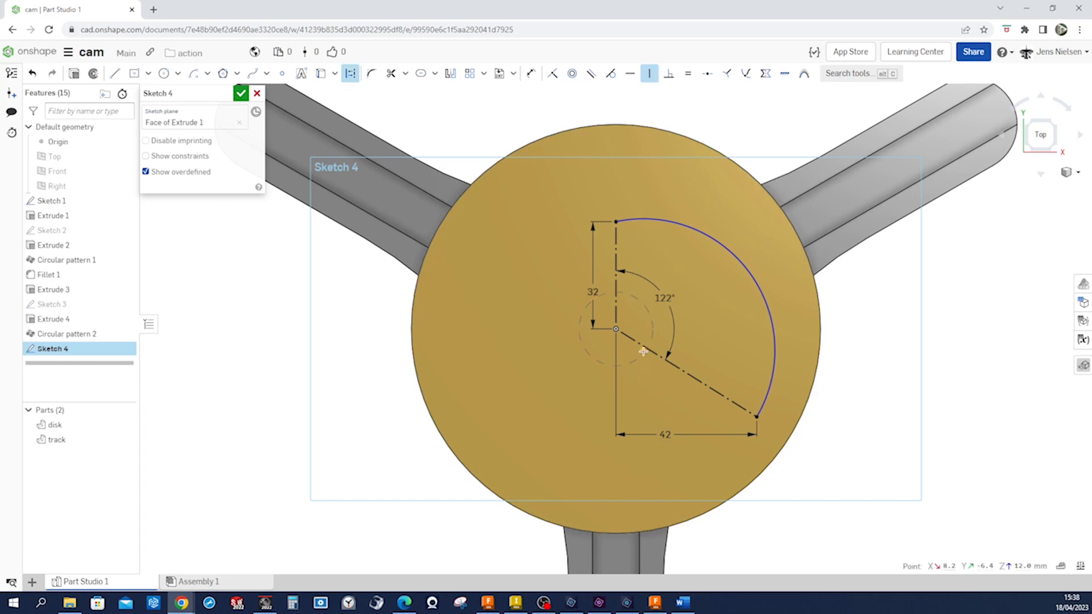
key(v)
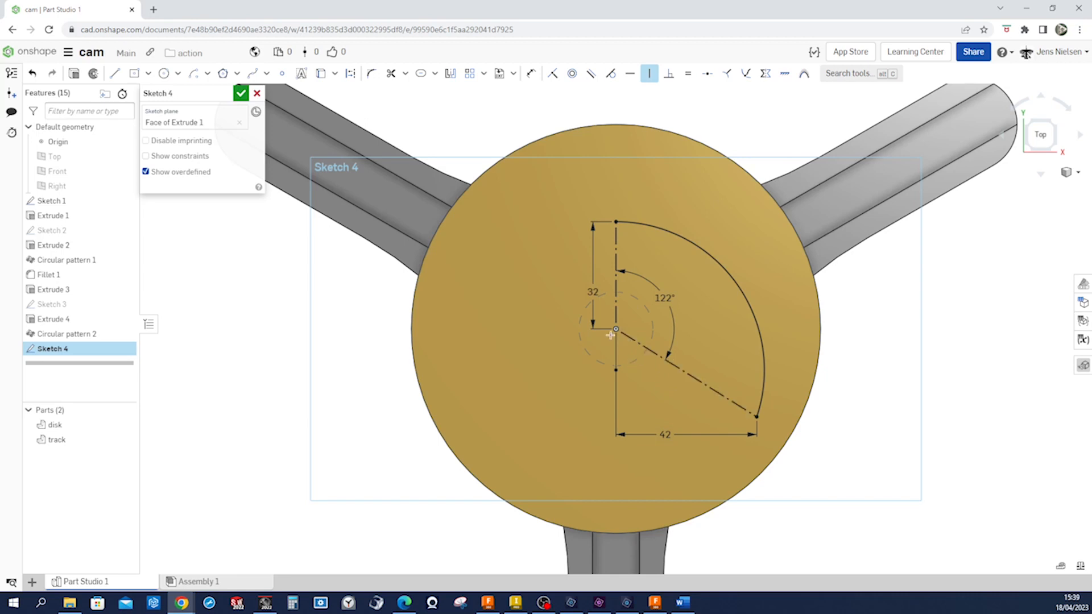
key(Escape)
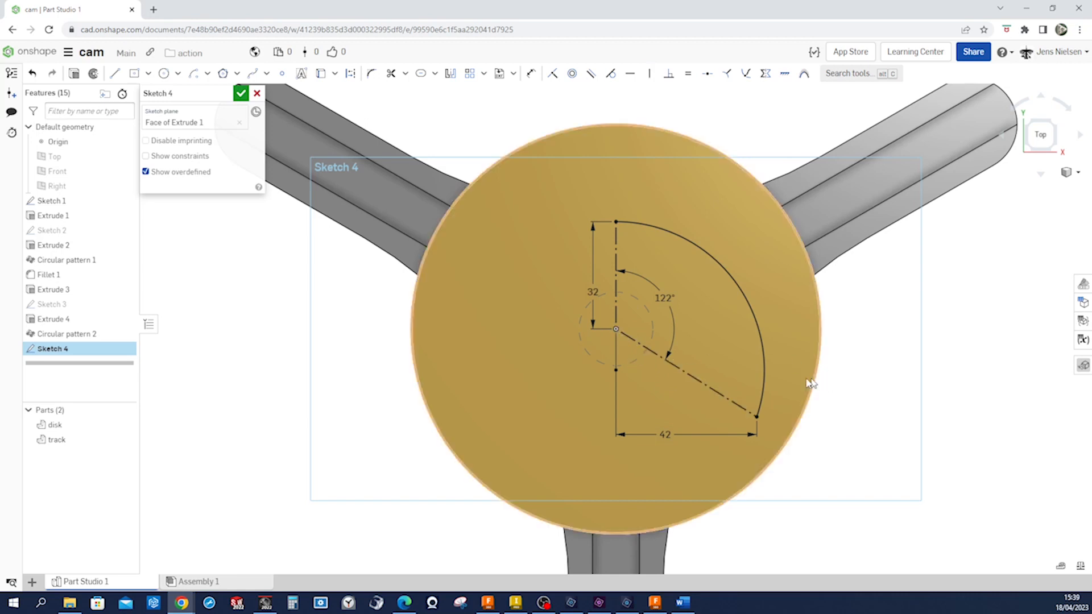
click(767, 384)
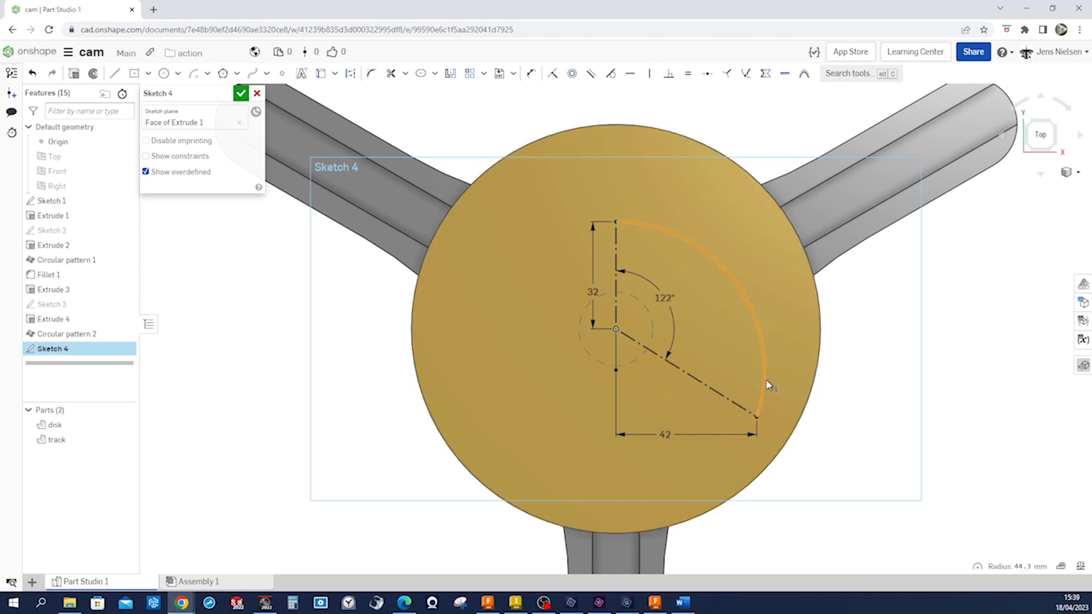
key(q)
key(Escape)
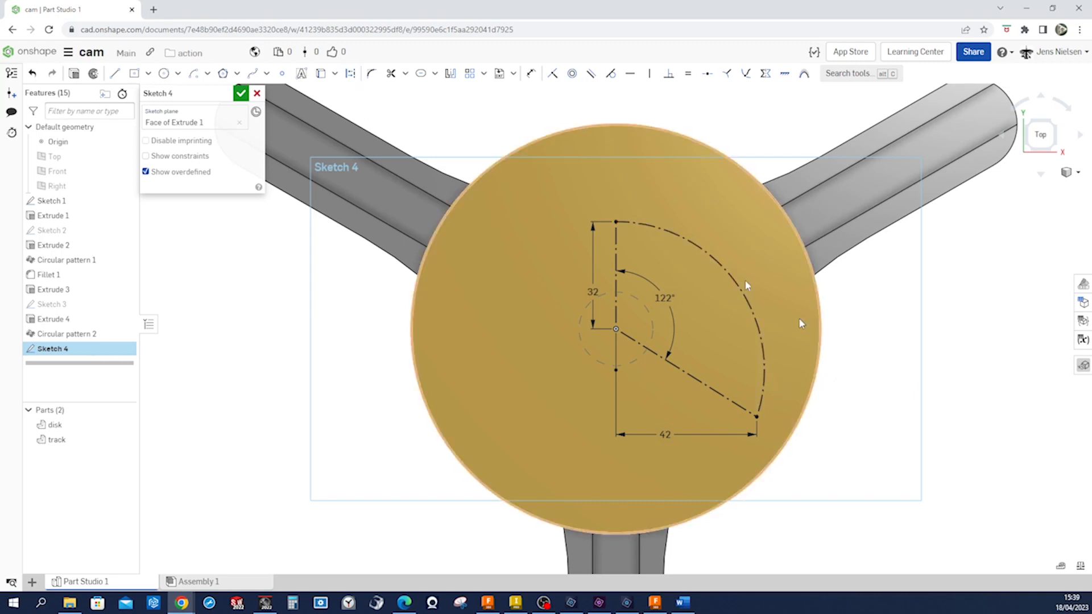
Step: Create a slot along the construction arc, set its end diameter to 9 mm and finish the sketch
click(483, 74)
click(421, 73)
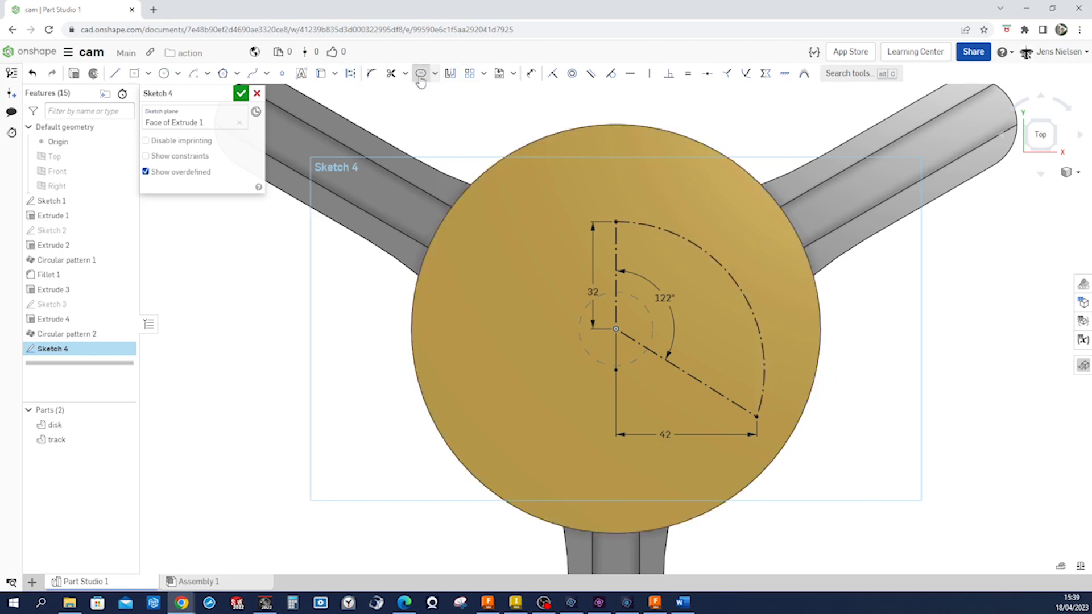
click(688, 243)
click(732, 264)
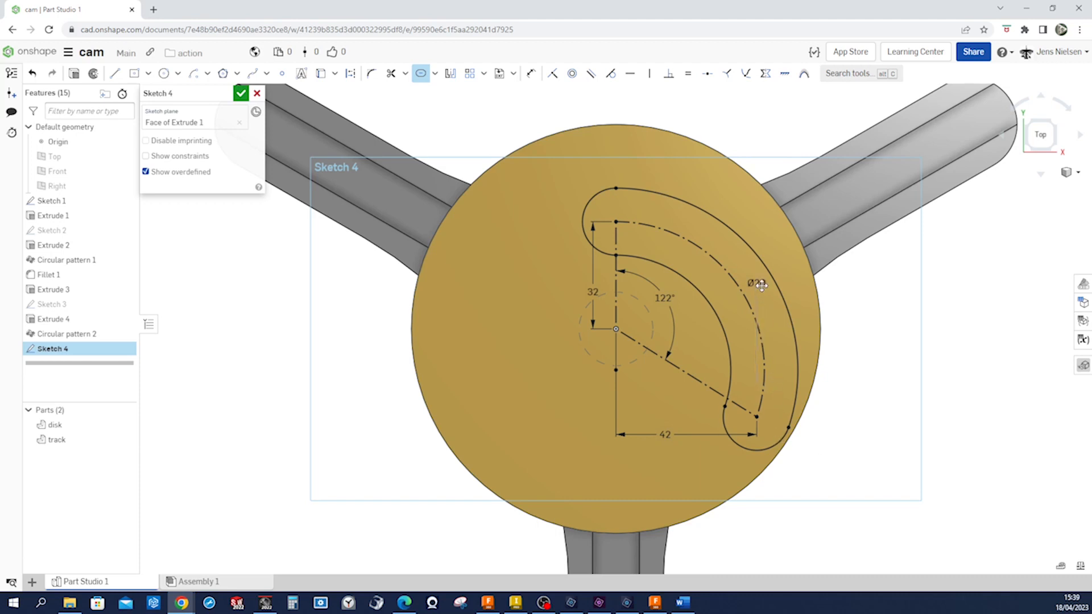
drag(761, 286, 862, 391)
double_click(862, 389)
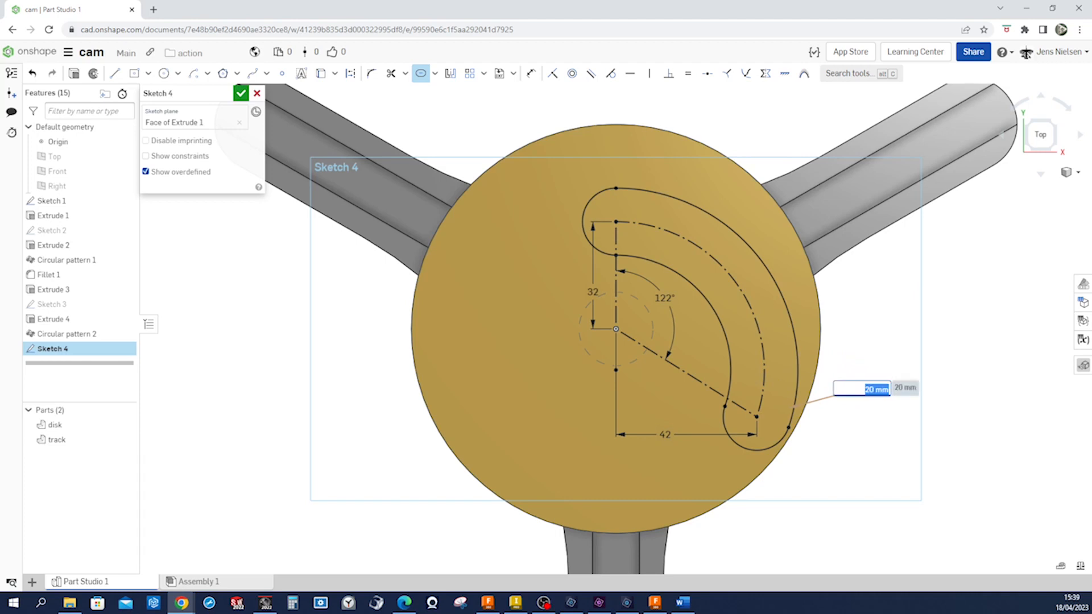
text(9)
key(Return)
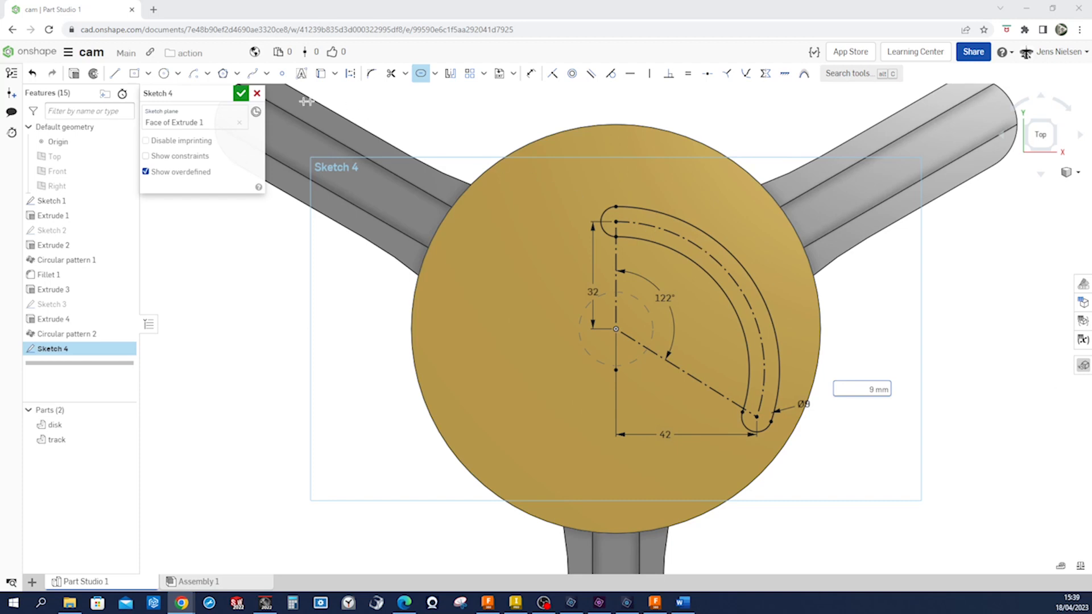
click(241, 93)
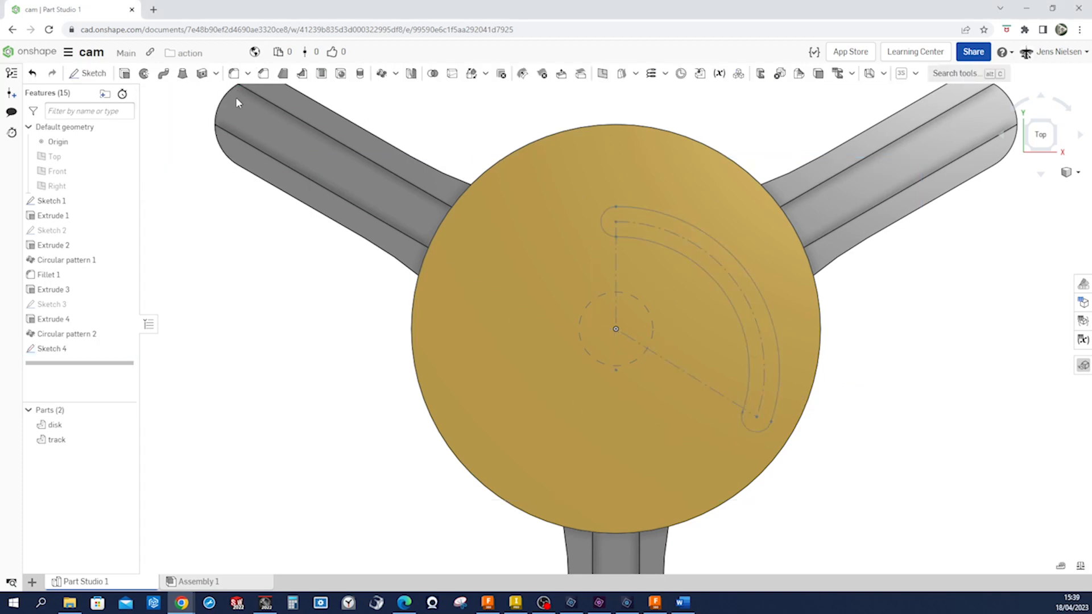
Step: Extrude the slot region as a Remove cut, Through all, with the disk as merge scope
click(124, 74)
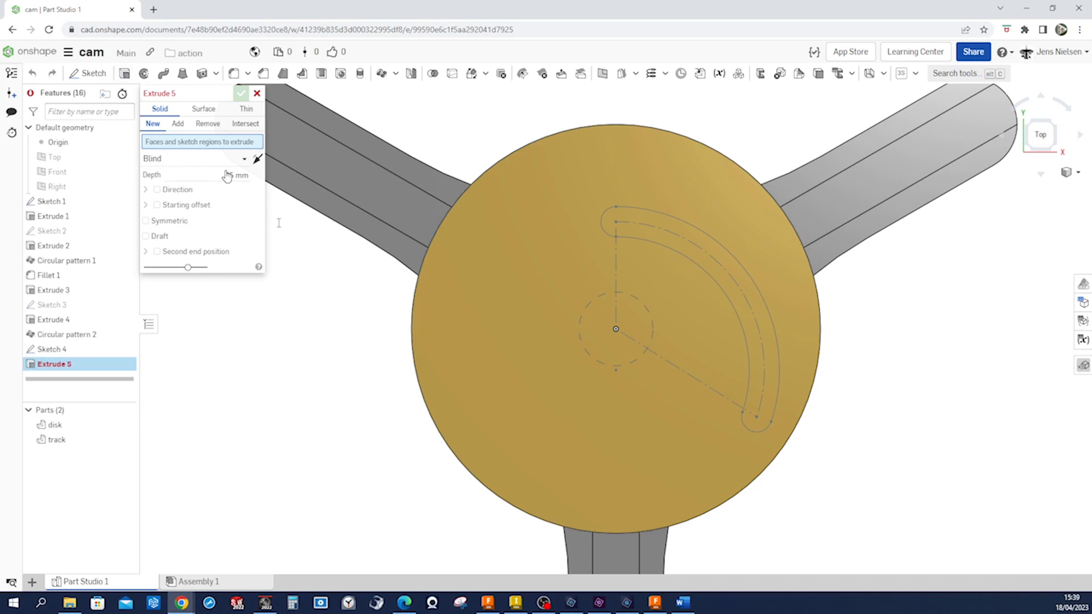
click(750, 394)
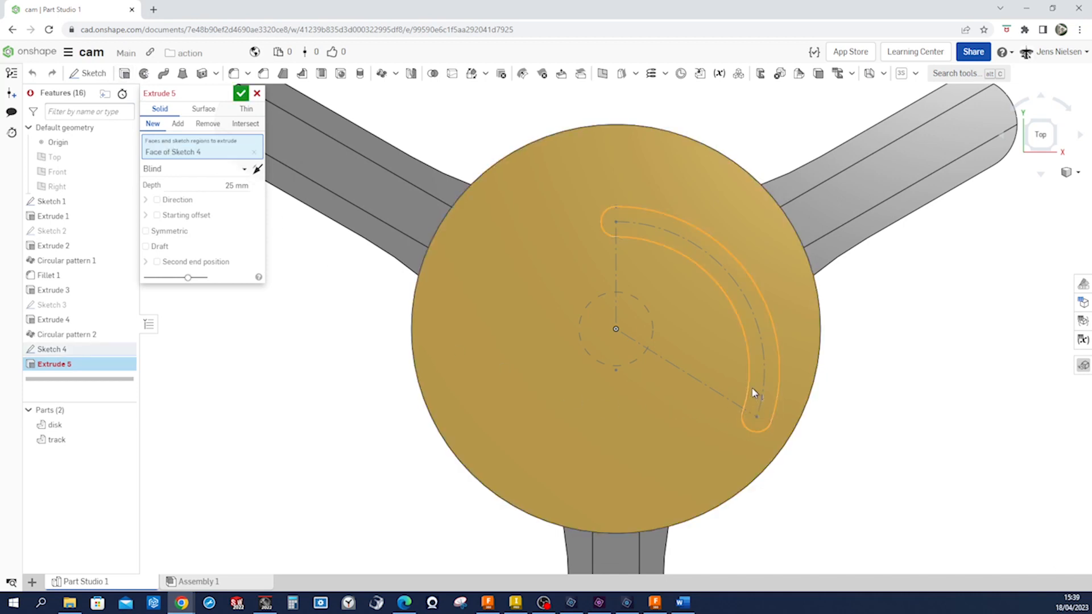
click(206, 124)
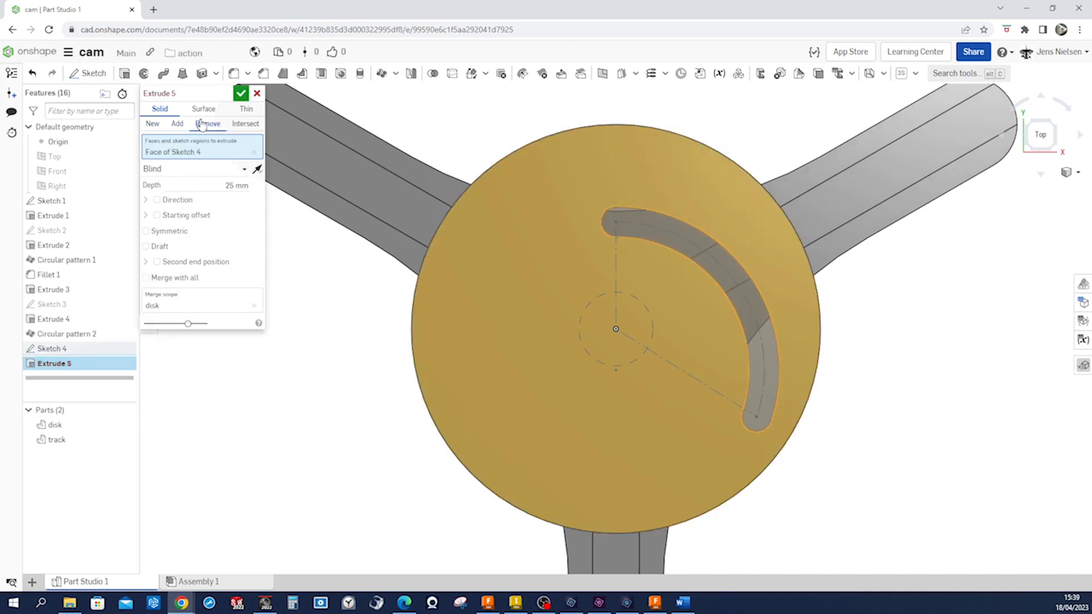
click(244, 169)
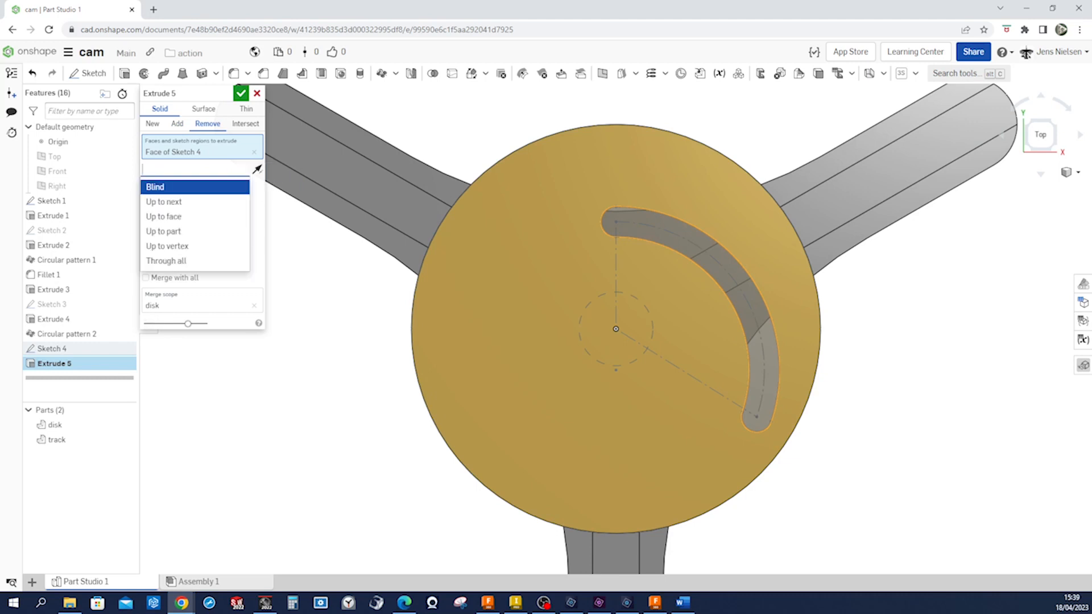
click(176, 261)
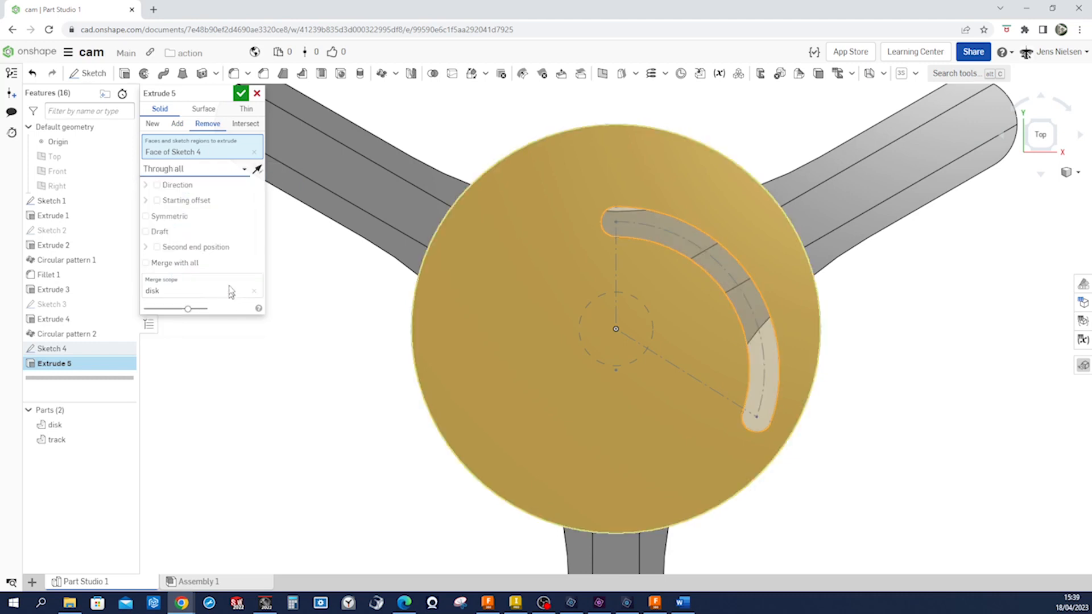
click(241, 94)
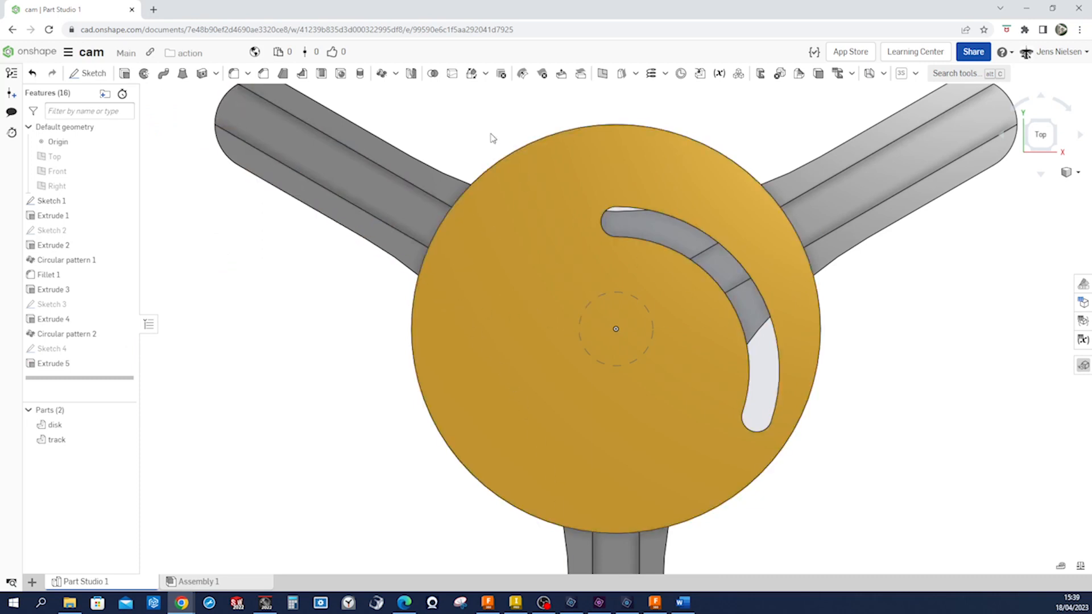
Step: Circularly pattern the curved slot cut as a feature pattern around the disk's outer face, with 3 equally spaced instances over 360 degrees
click(382, 74)
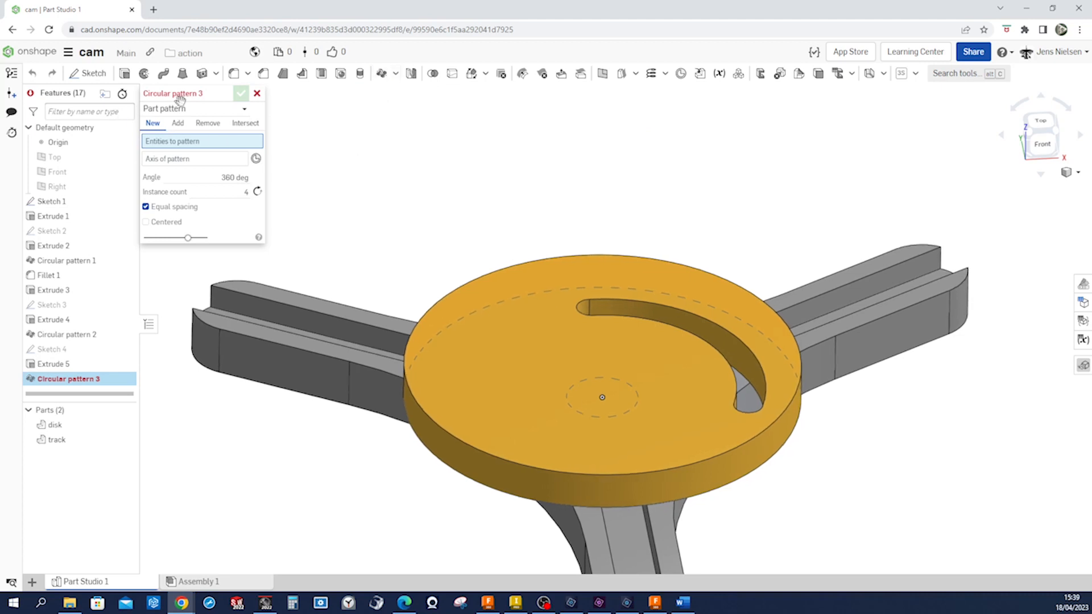
click(241, 110)
click(200, 141)
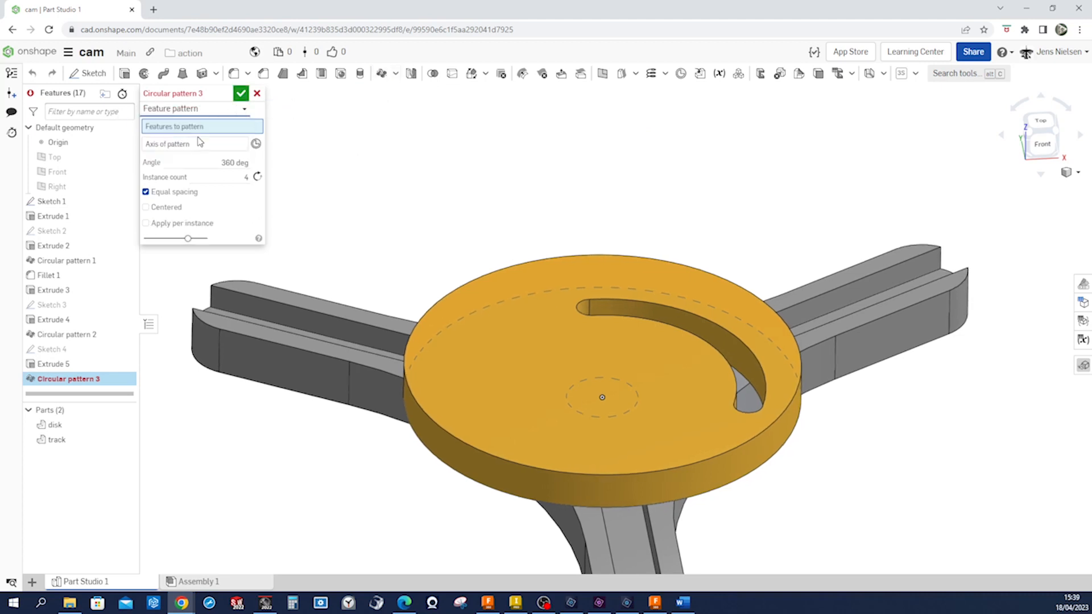
scroll(673, 305, up, 3)
click(697, 310)
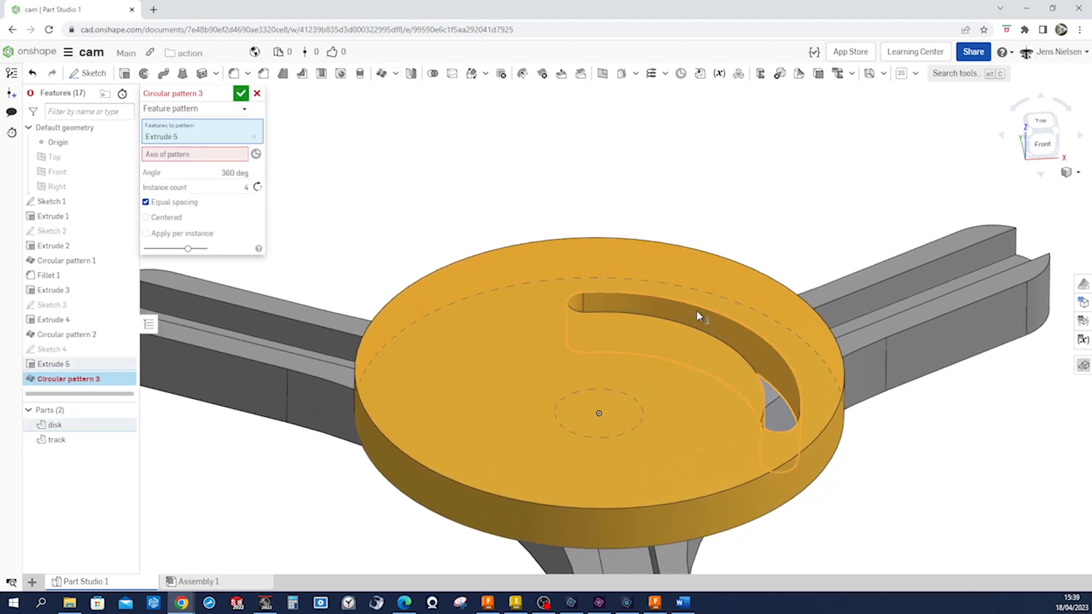
click(222, 158)
scroll(476, 404, down, 2)
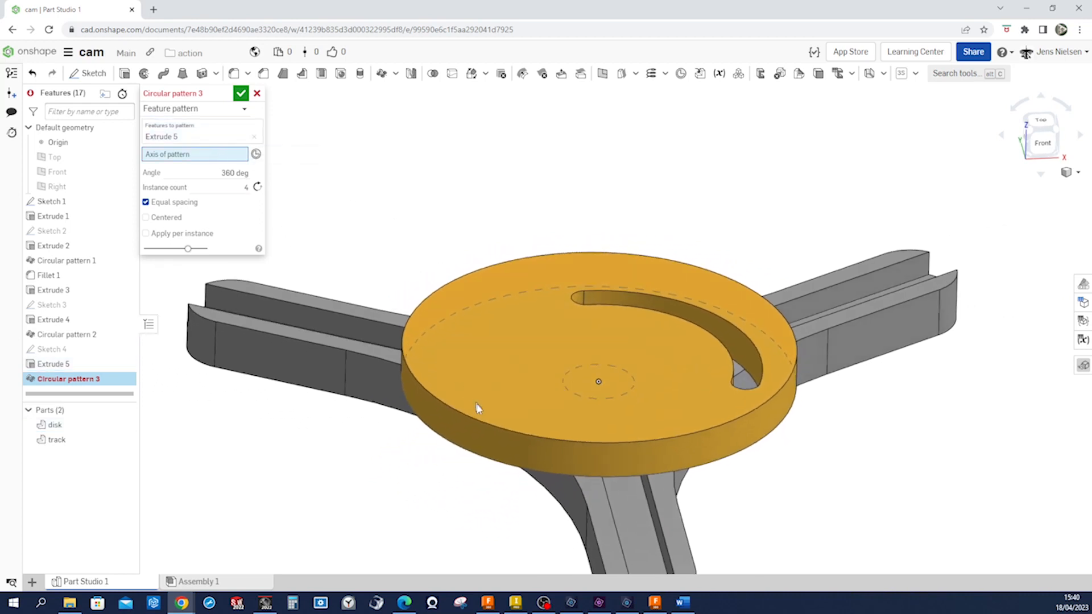
click(482, 432)
click(244, 197)
text(3)
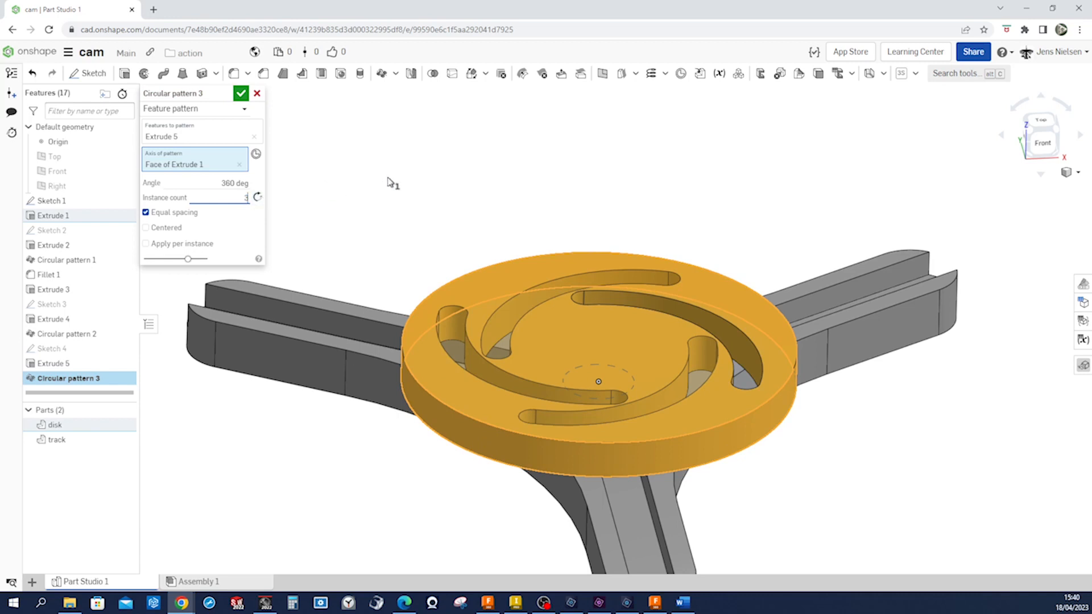
click(241, 93)
right_drag(759, 187, 770, 259)
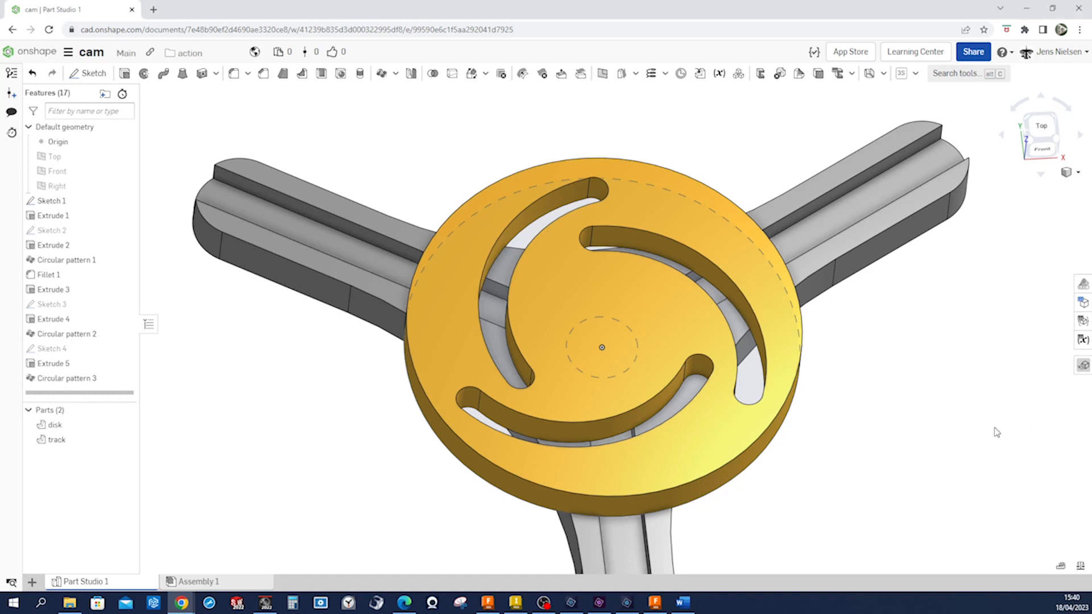
Step: Start a new sketch on the groove floor of the track's vertical arm
key(shift+5)
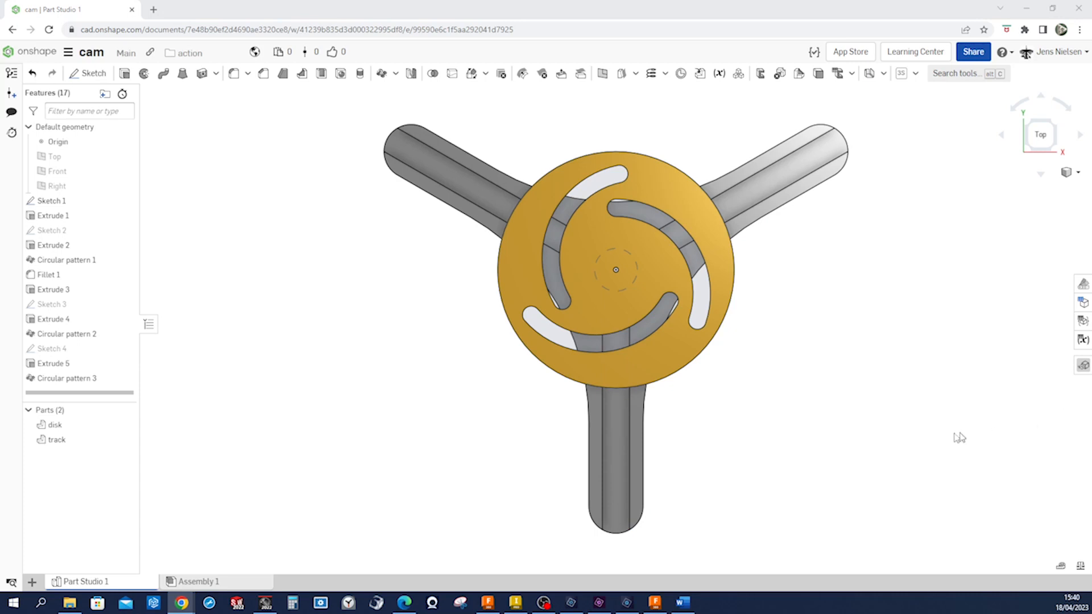
click(871, 413)
key(s)
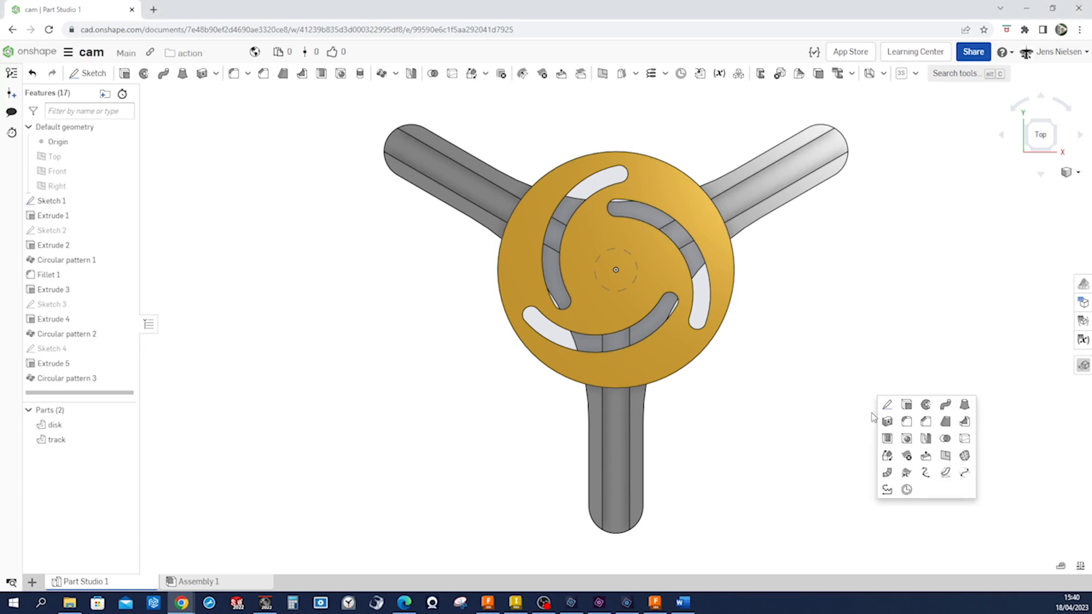
click(888, 405)
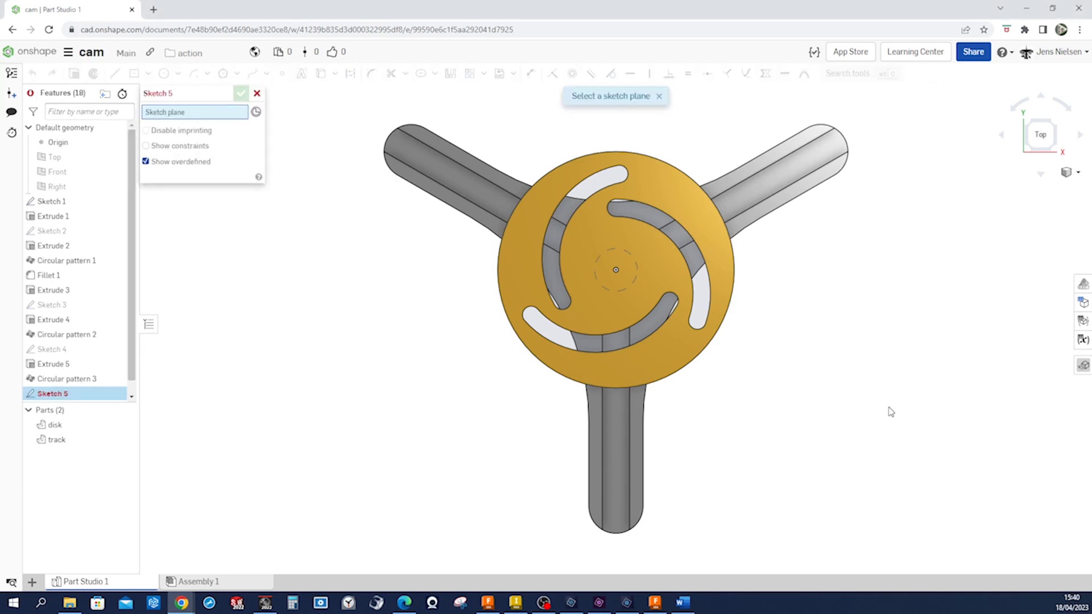
click(617, 496)
Step: Draw a vertical construction line about 67 mm long from the midpoint of the arm's rounded end along the groove
key(s)
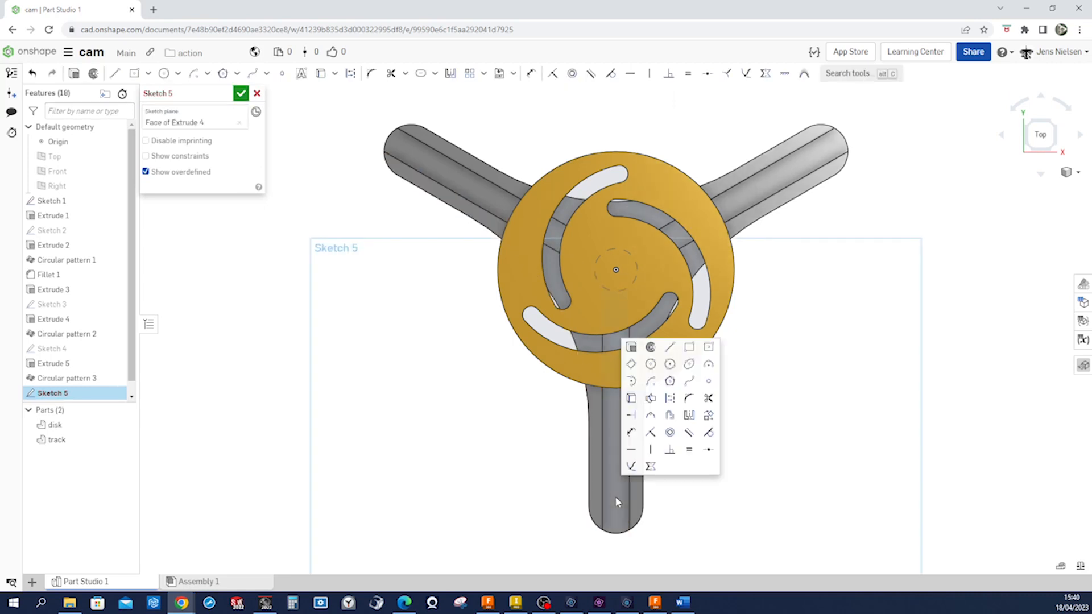
click(668, 348)
key(q)
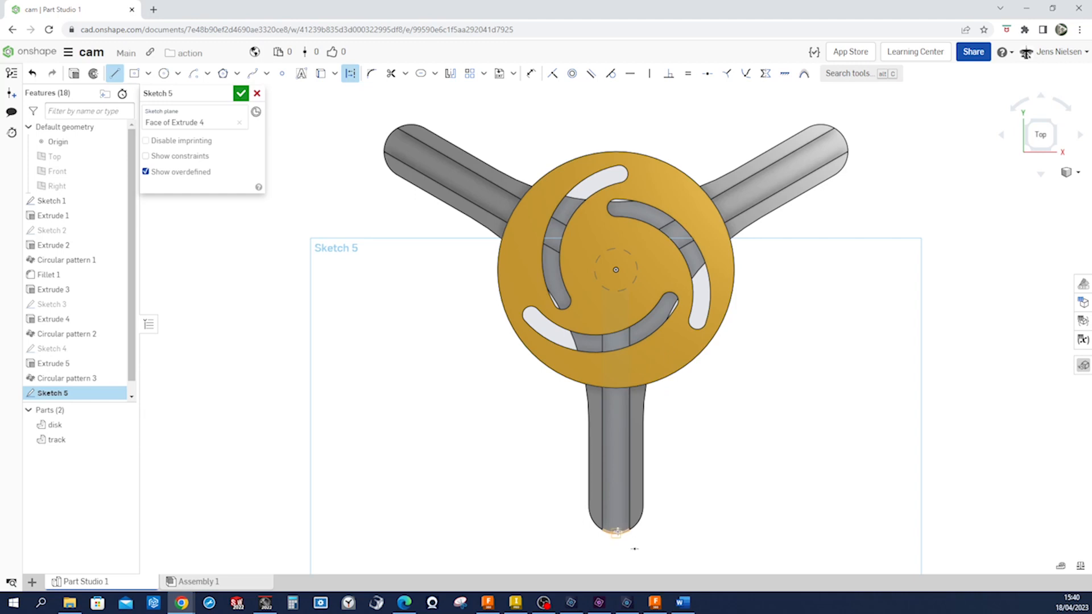
click(616, 532)
click(616, 402)
key(Escape)
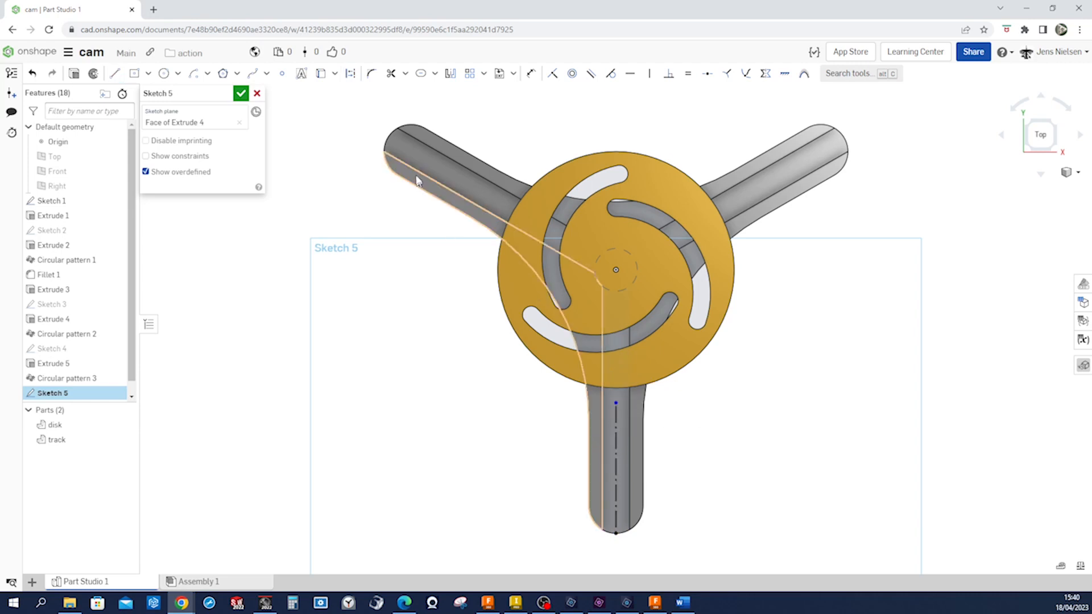
Step: Create a slot around the construction line and delete its diameter dimension
click(420, 75)
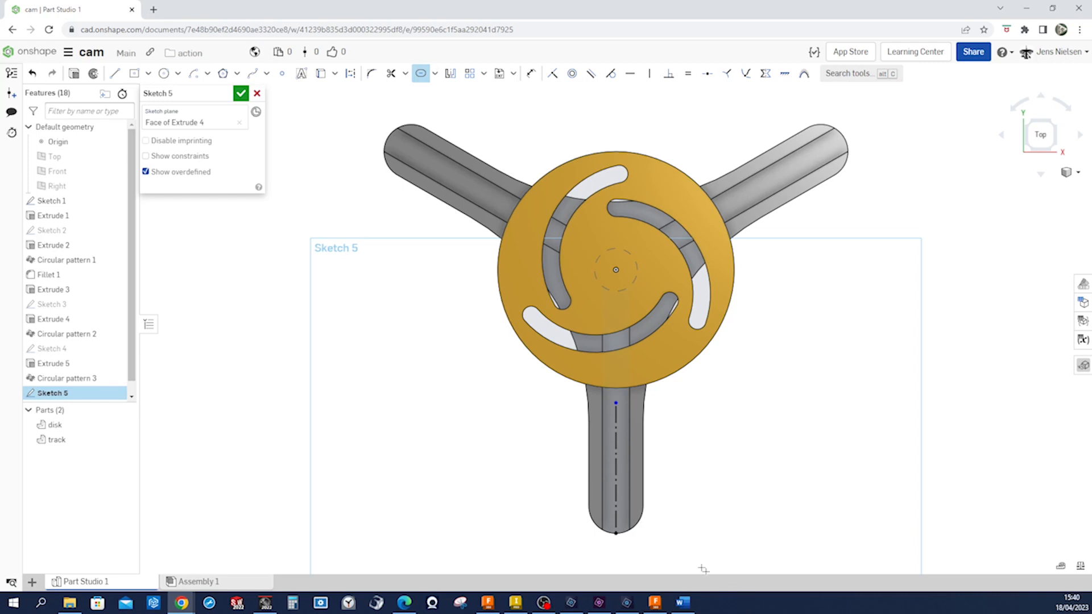
click(619, 500)
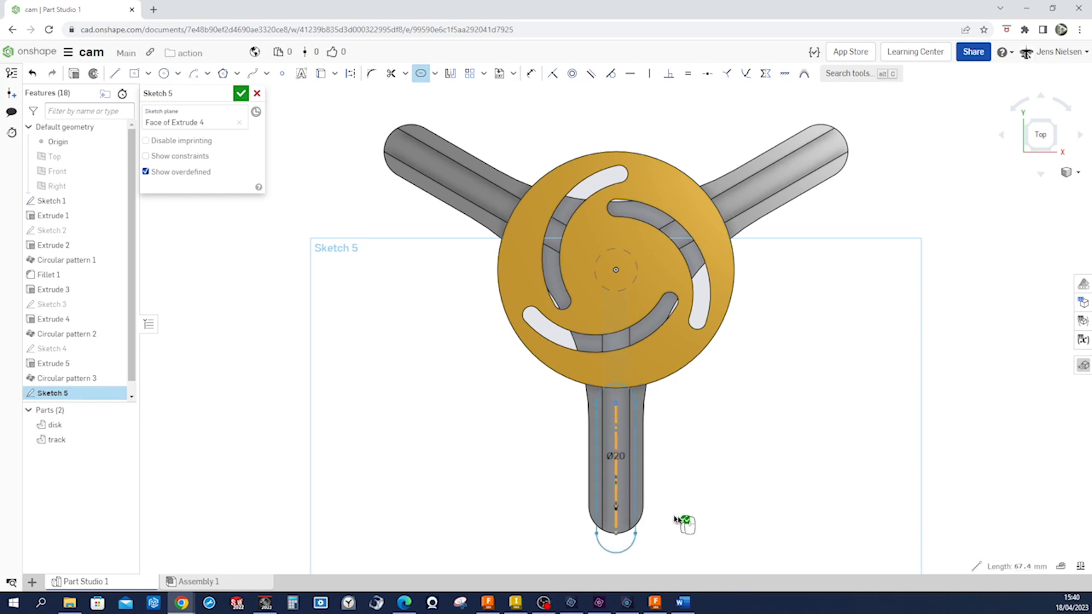
click(704, 516)
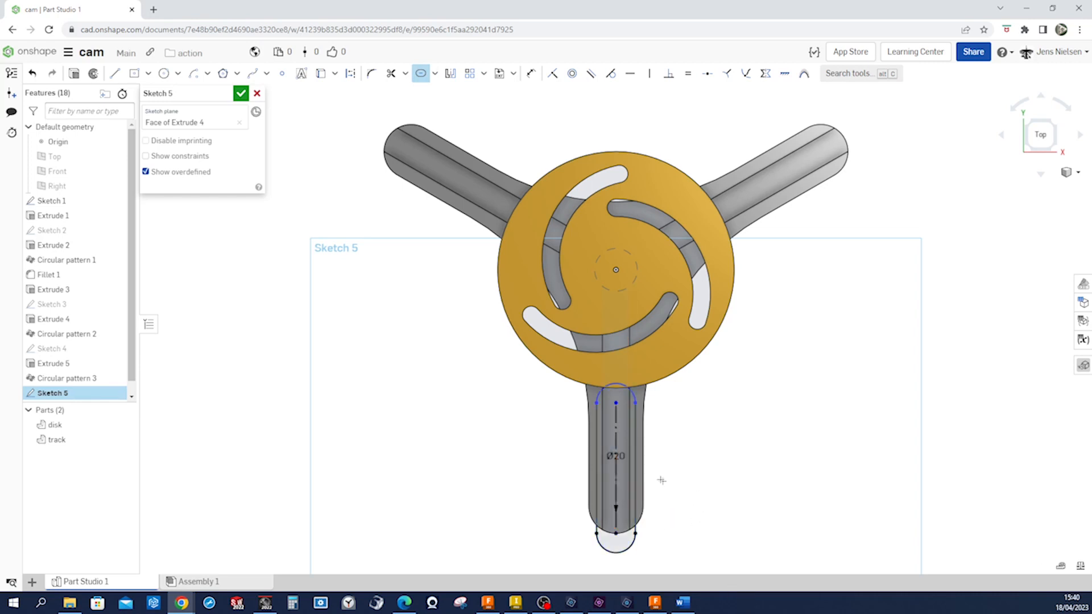
click(621, 457)
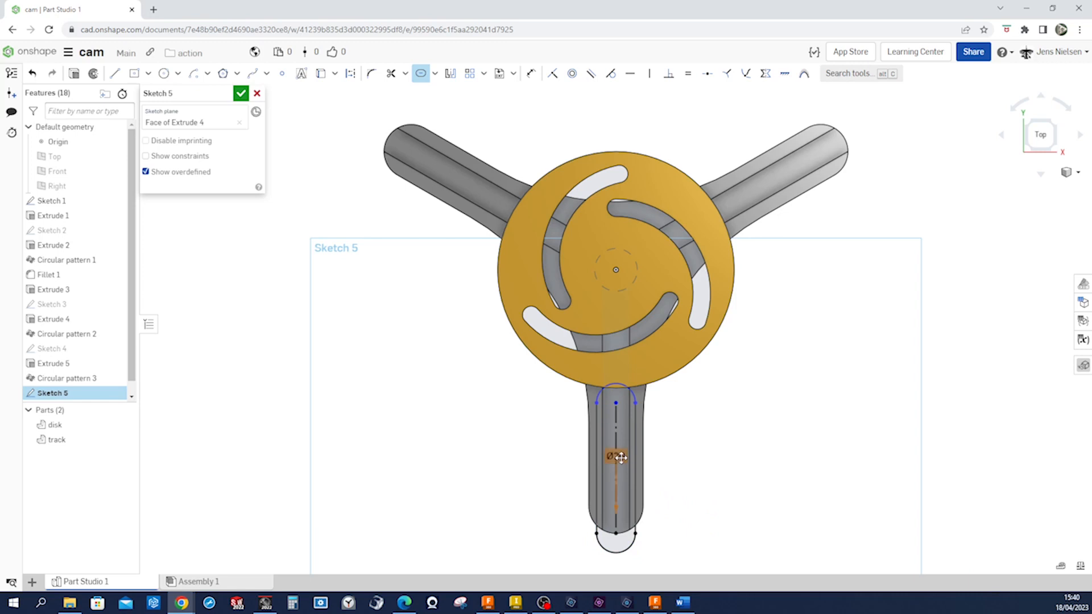
key(Delete)
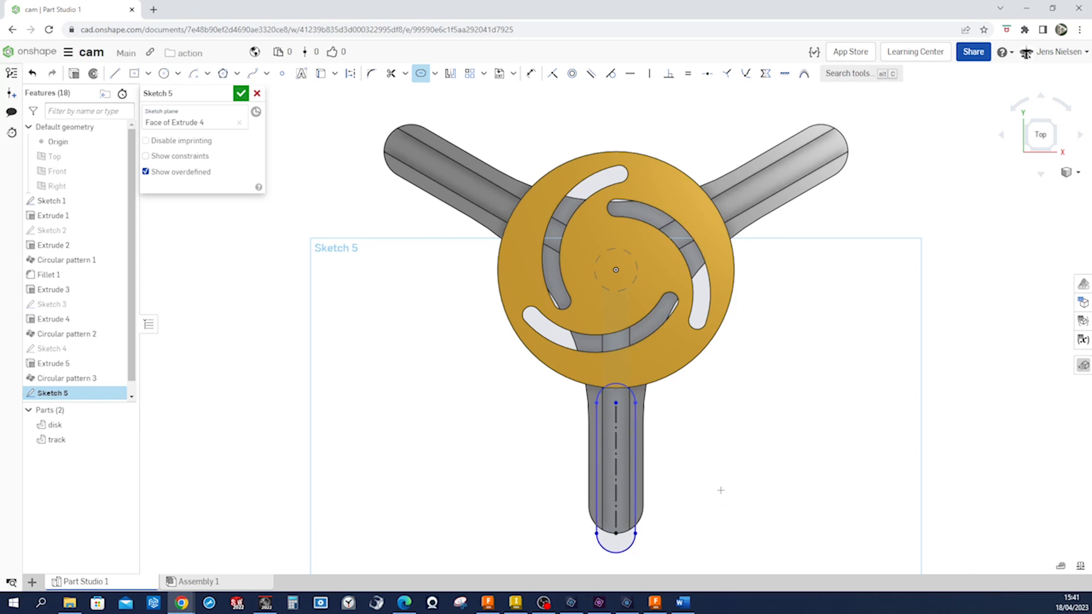
Step: Make the slot's corner point coincident with the groove's side edge to match the slot width to the groove
key(i)
click(636, 533)
click(629, 514)
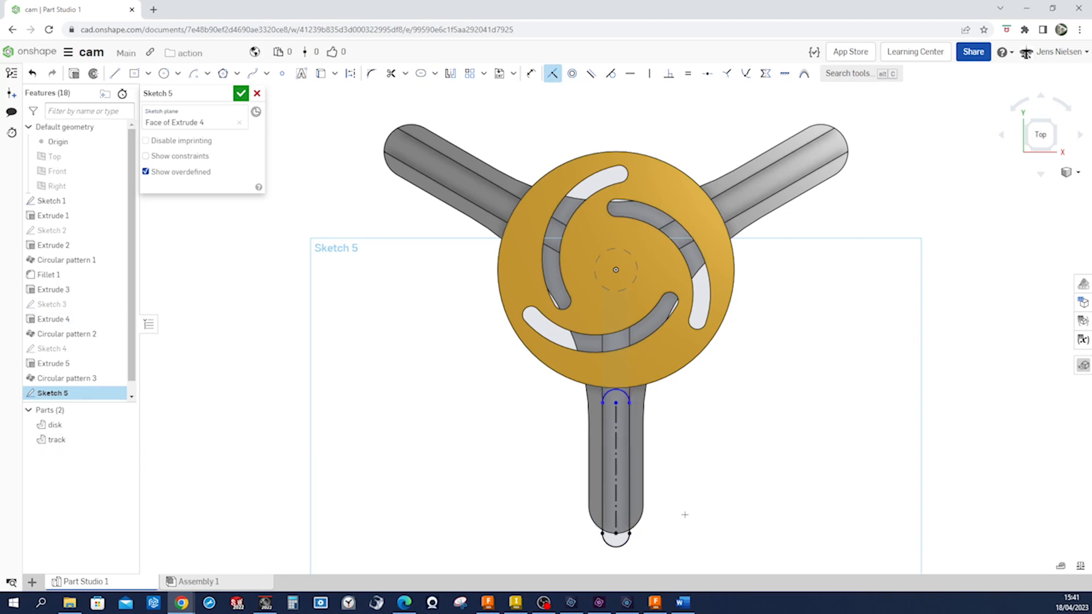
key(Escape)
Step: Extend the slot's inner end beneath the disk and make its end arc tangent to the inner edge of the disk's curved slot
scroll(686, 489, up, 4)
click(633, 443)
drag(625, 380, 624, 359)
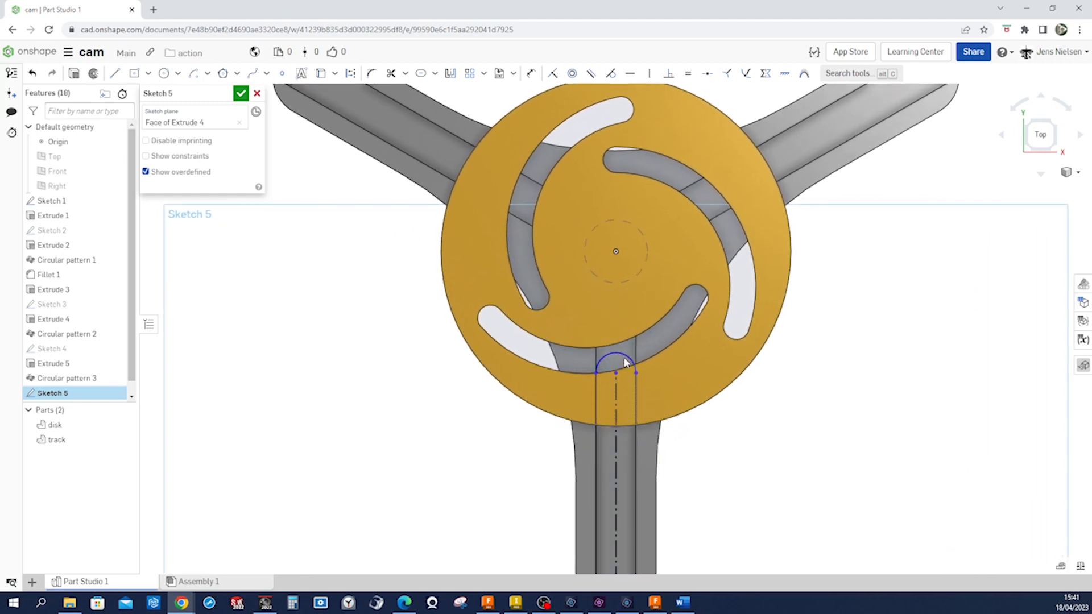
key(t)
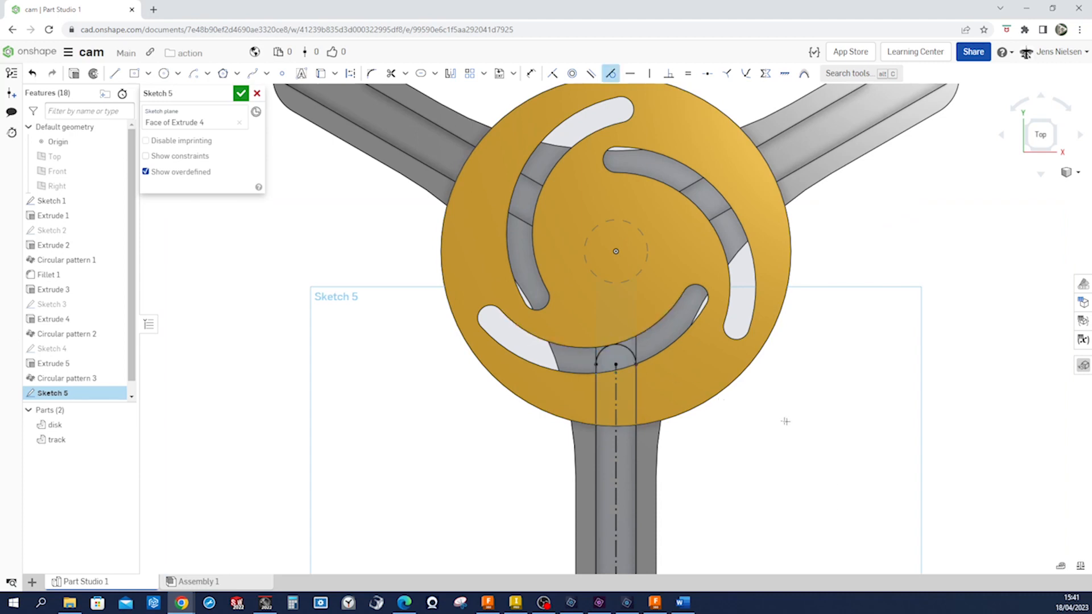
scroll(782, 422, down, 3)
scroll(733, 426, up, 5)
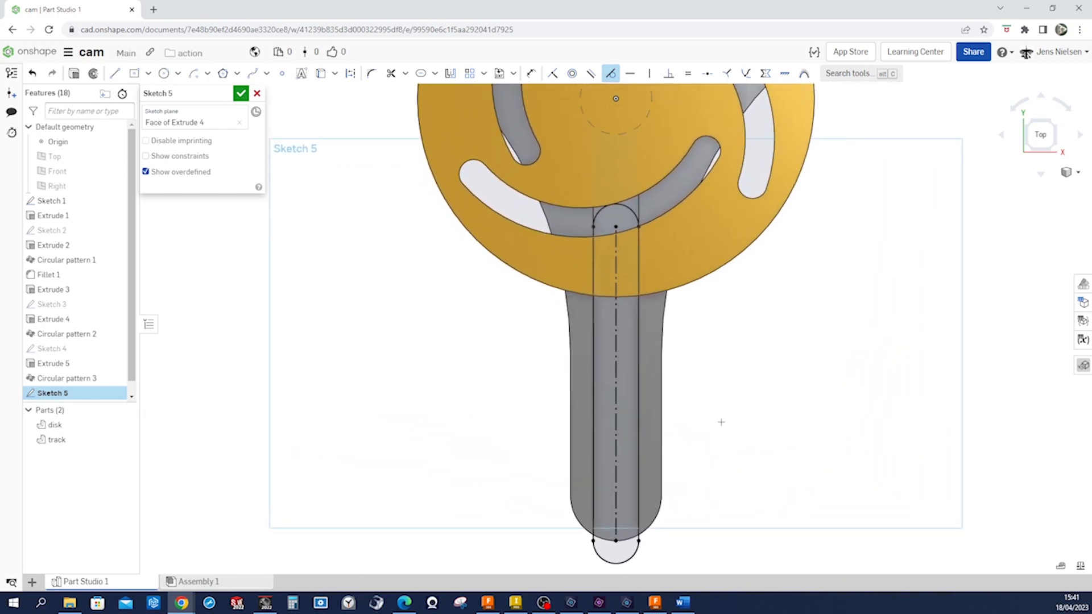
Step: Project the rounded end edge of the track arm into the sketch with the Use tool
key(u)
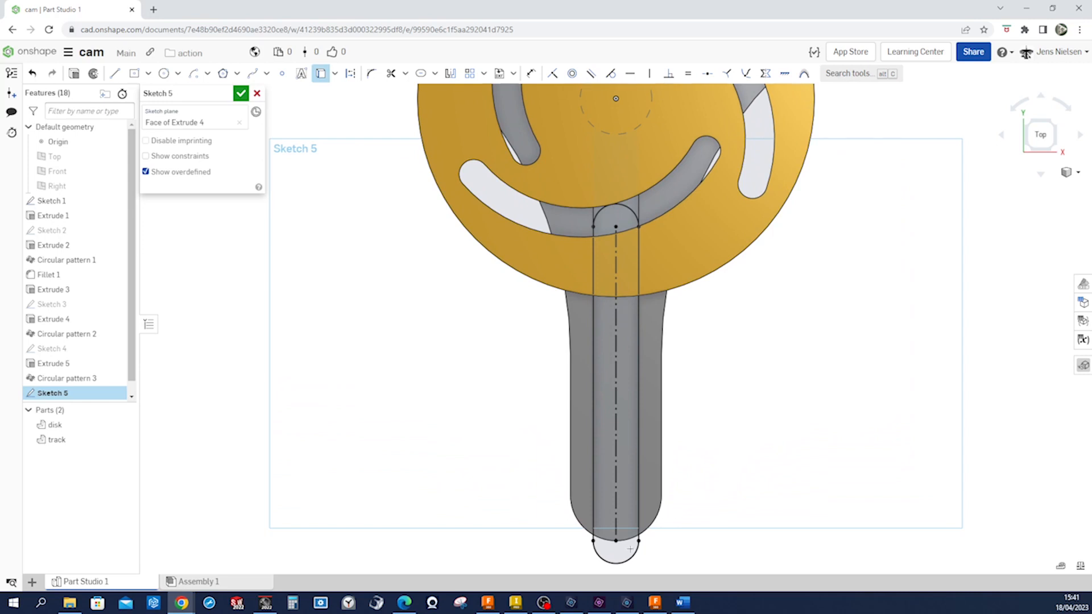
click(626, 539)
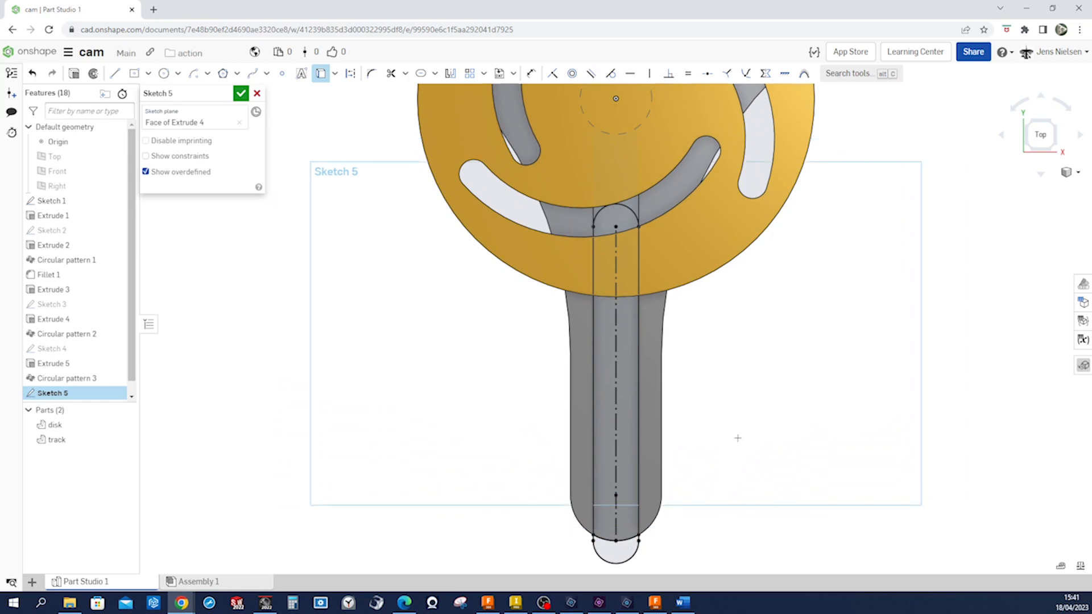
key(ctrl+Down)
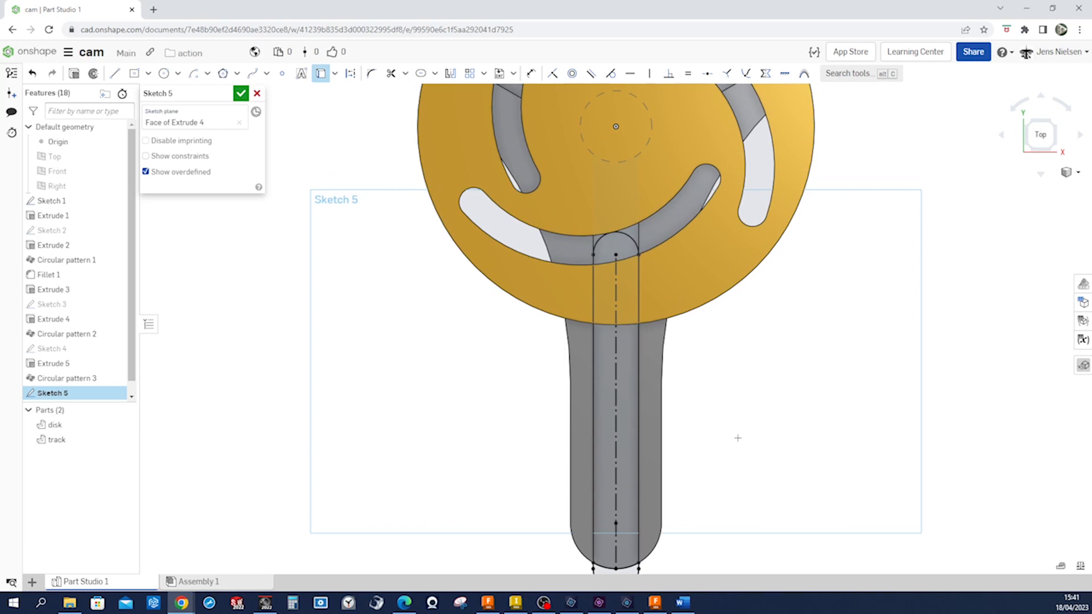
scroll(737, 438, up, 2)
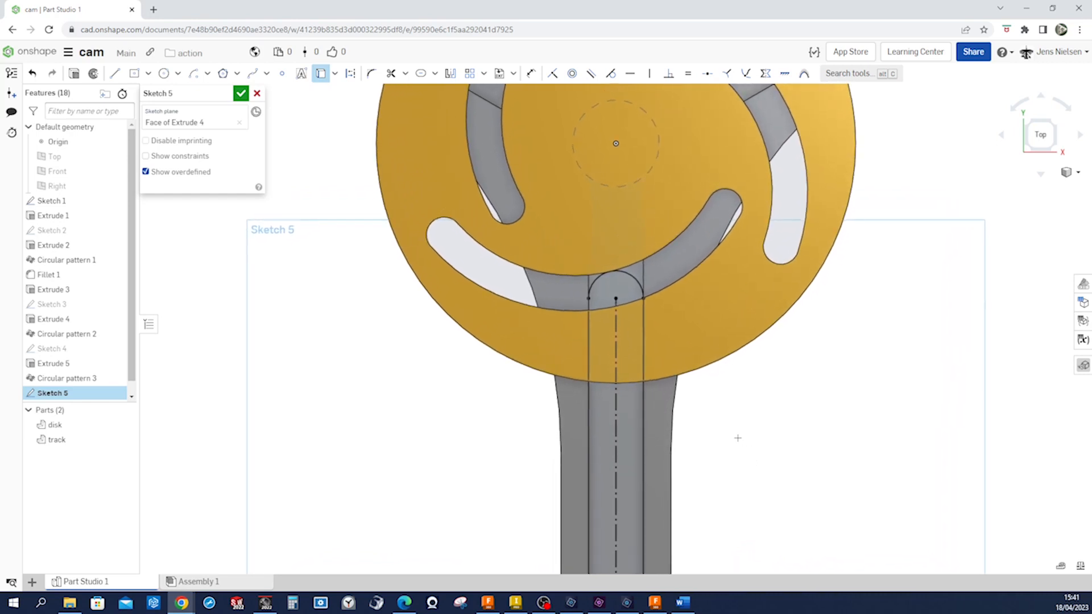
scroll(616, 330, down, 2)
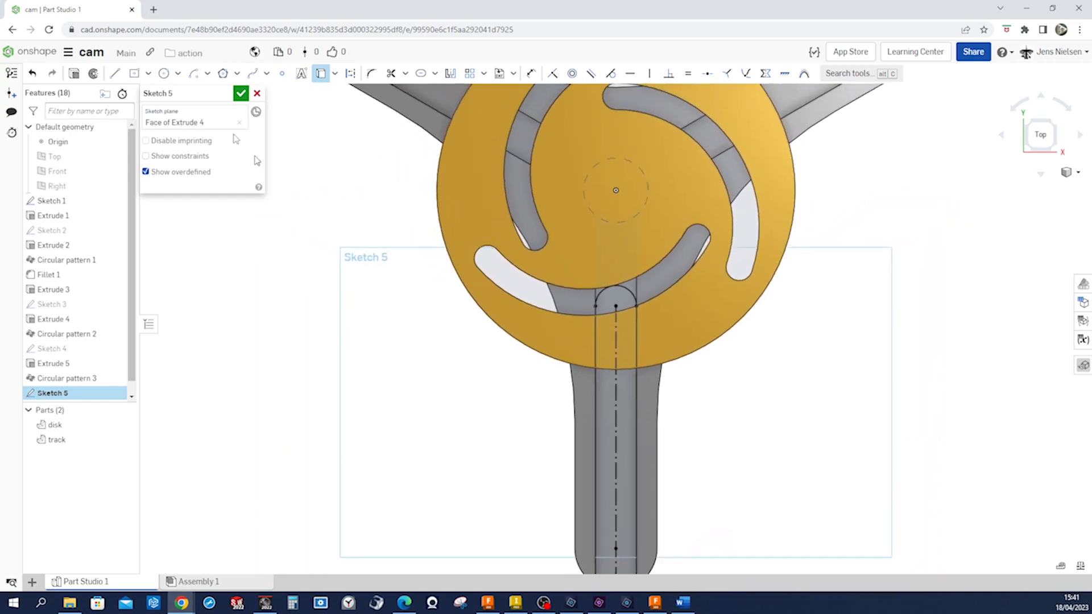
Step: Extrude the slider profile in the groove as a new part, up to the track's upper face
click(74, 73)
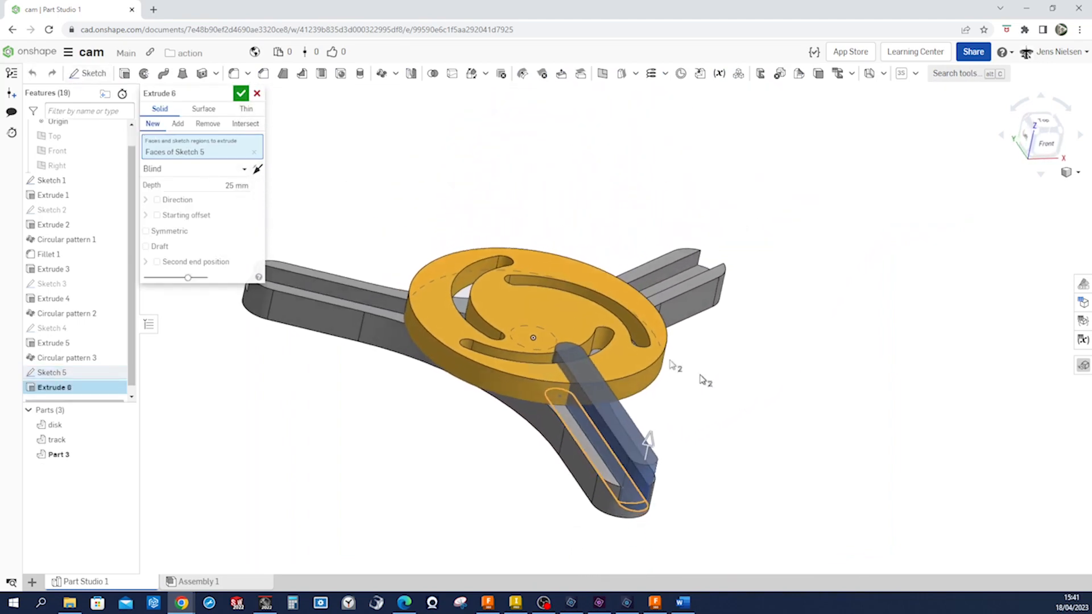
click(244, 169)
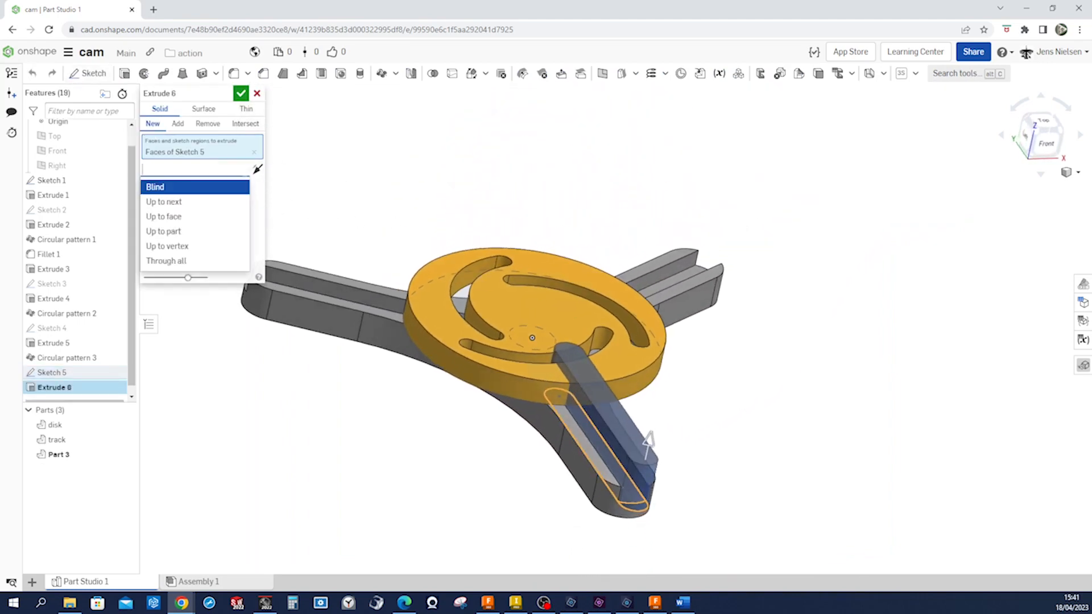
click(219, 216)
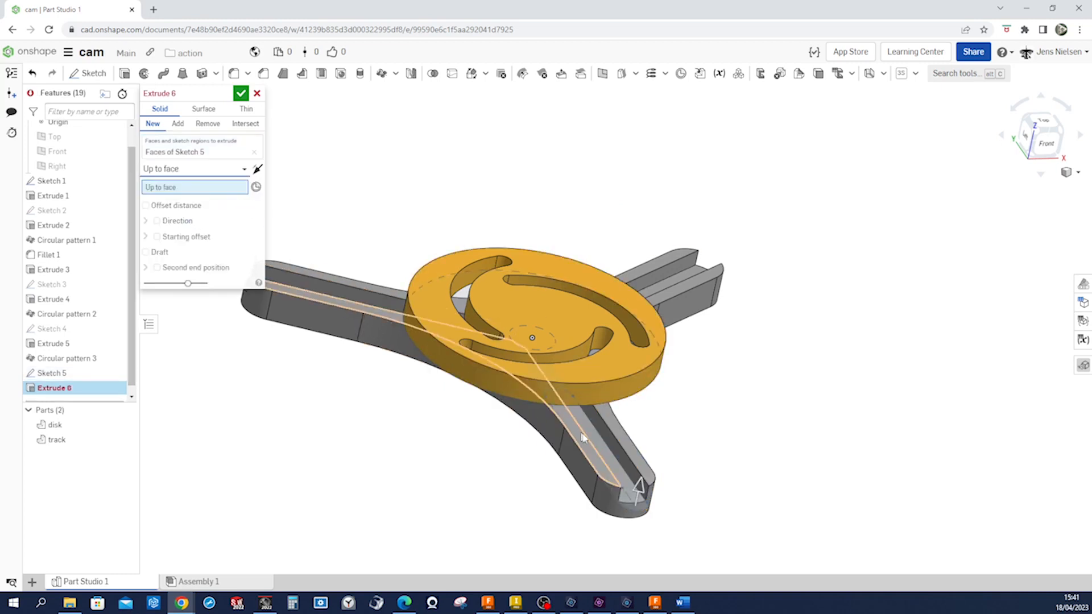
click(590, 455)
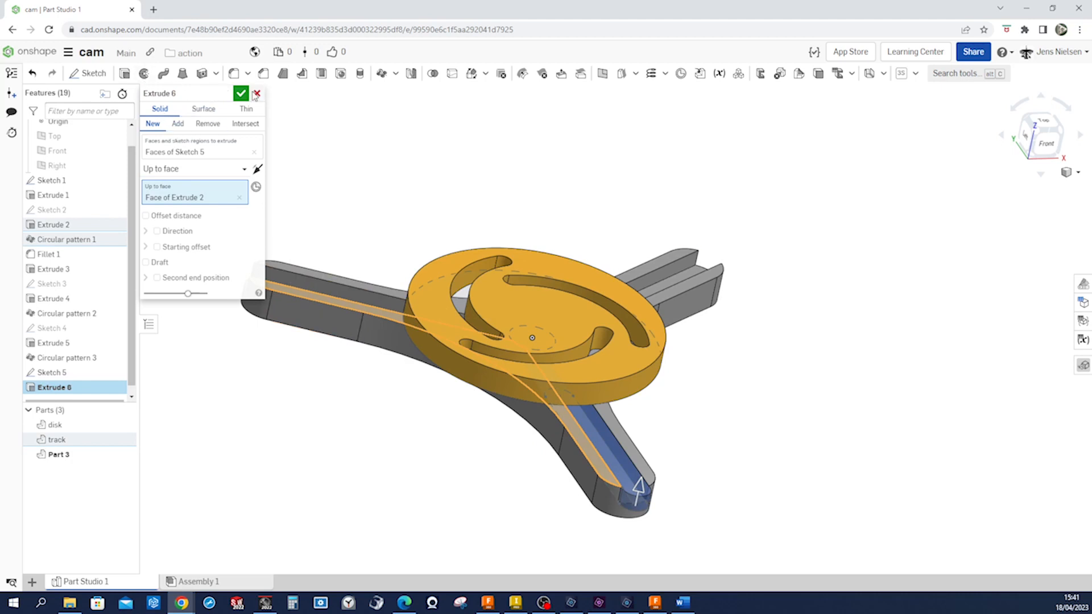
click(241, 95)
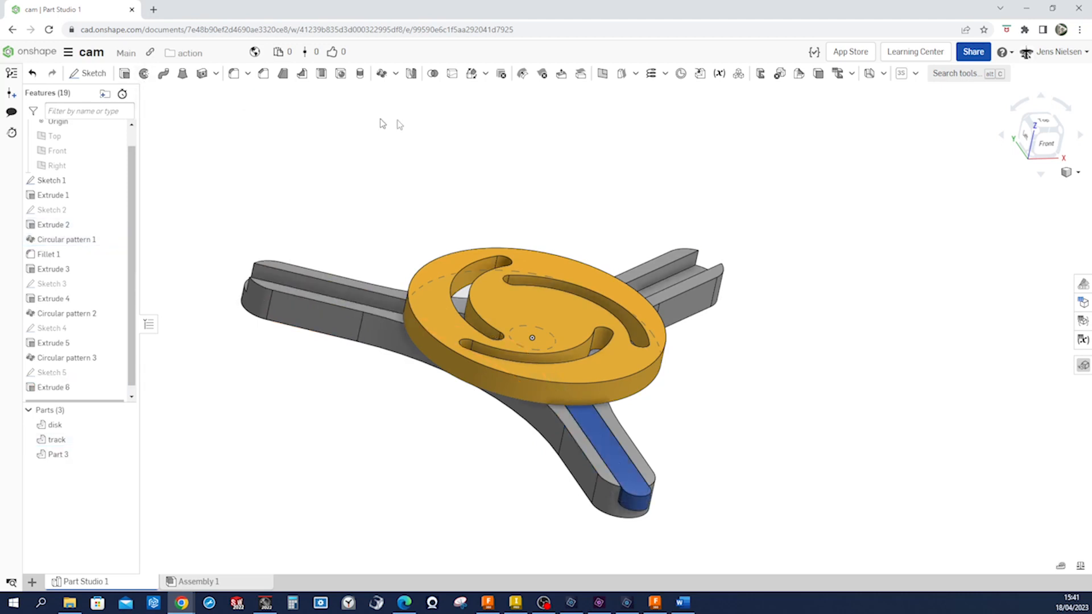
Step: Examine how the slider's rounded end lines up with the disk's curved slot and the slot's inner end
right_drag(531, 137, 804, 345)
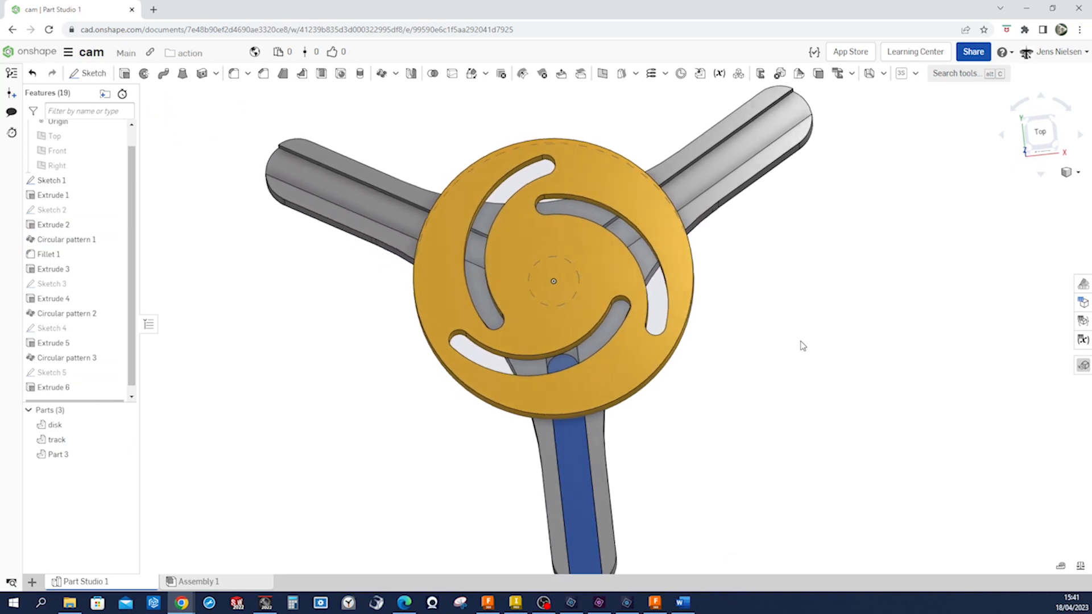
scroll(485, 418, up, 5)
scroll(484, 419, up, 3)
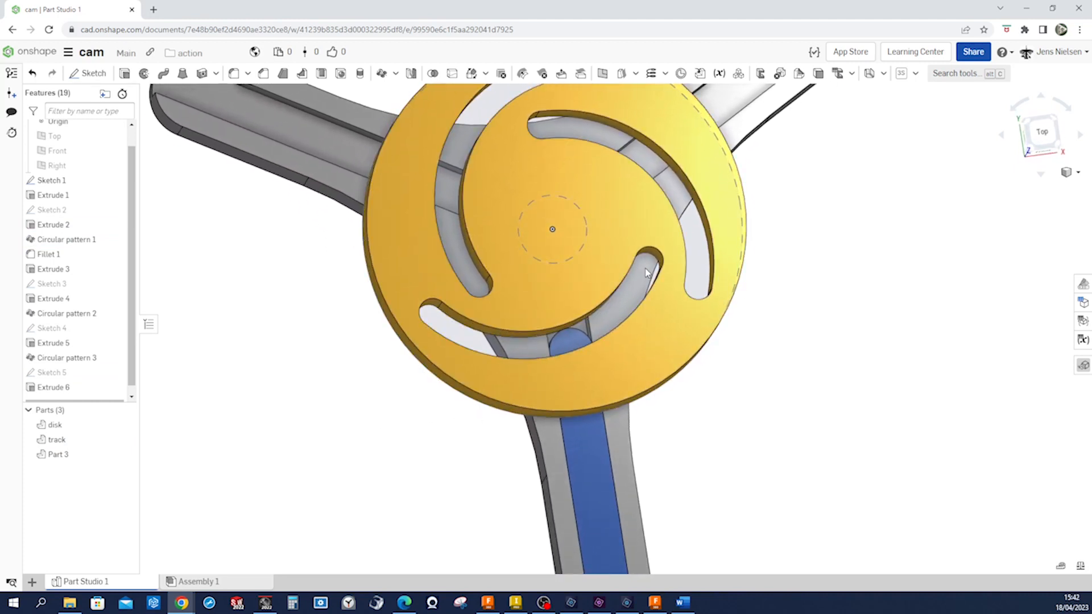
scroll(627, 319, up, 1)
right_drag(654, 253, 670, 257)
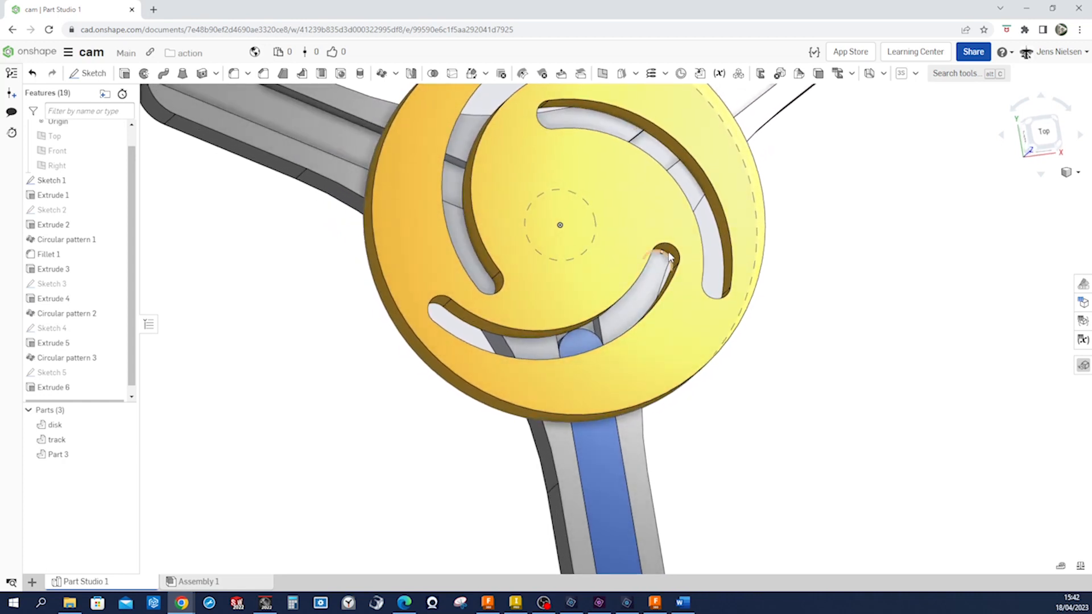
scroll(617, 373, up, 1)
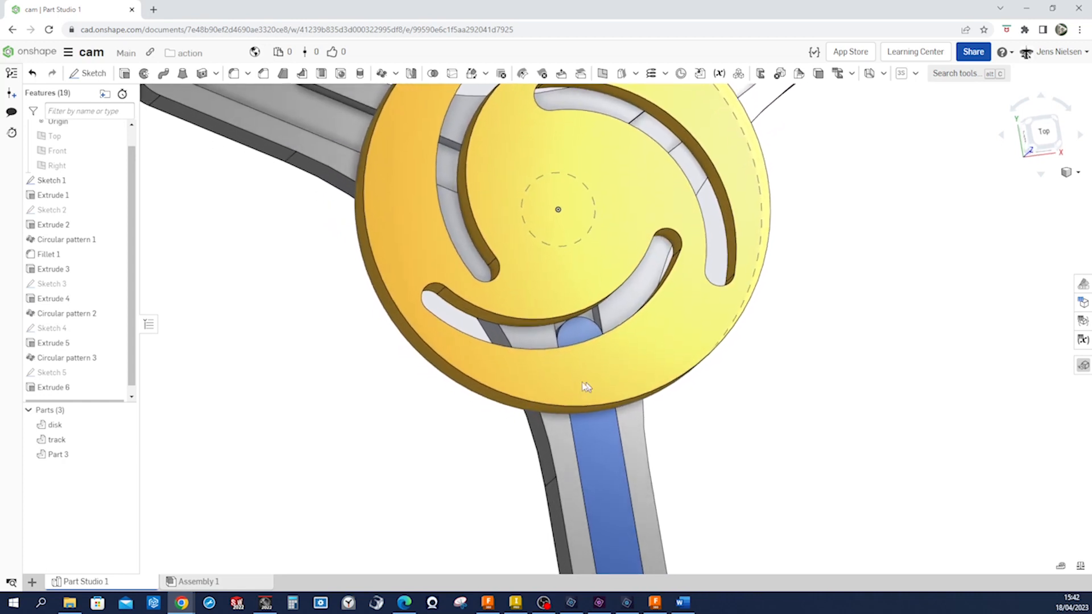
Step: Hide the disk and sketch a circle about 5.8 mm in diameter on the slider's upper face, centred on its rounded inner end
click(125, 424)
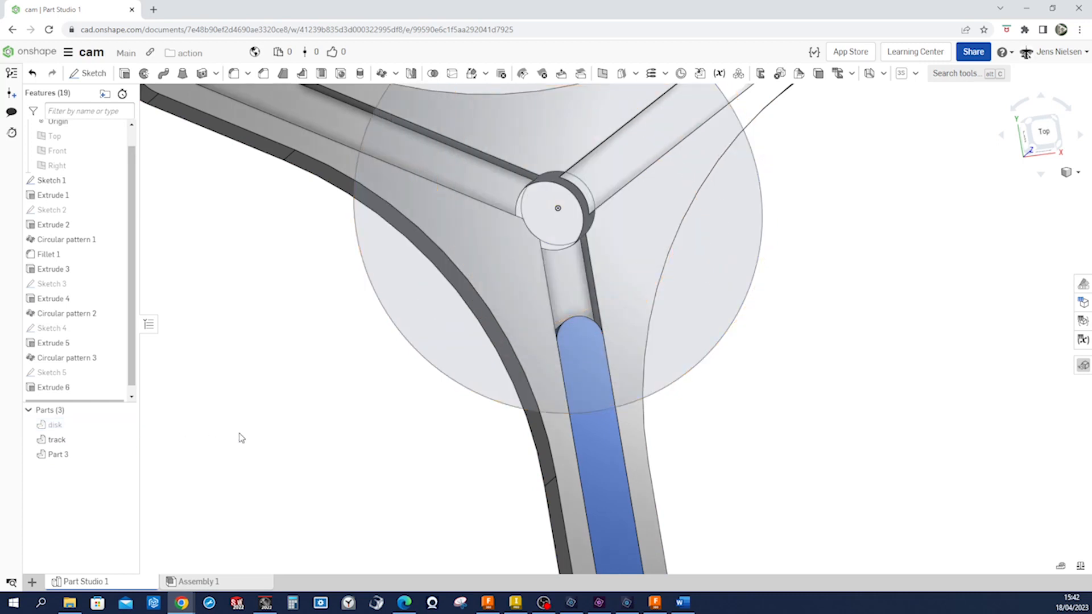
key(s)
click(256, 428)
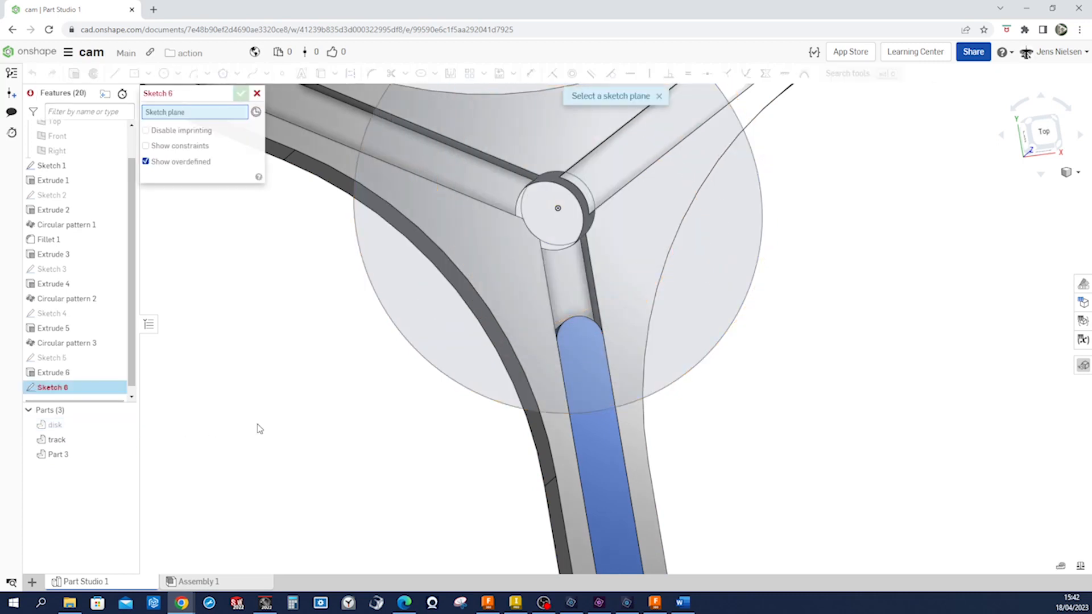
click(587, 449)
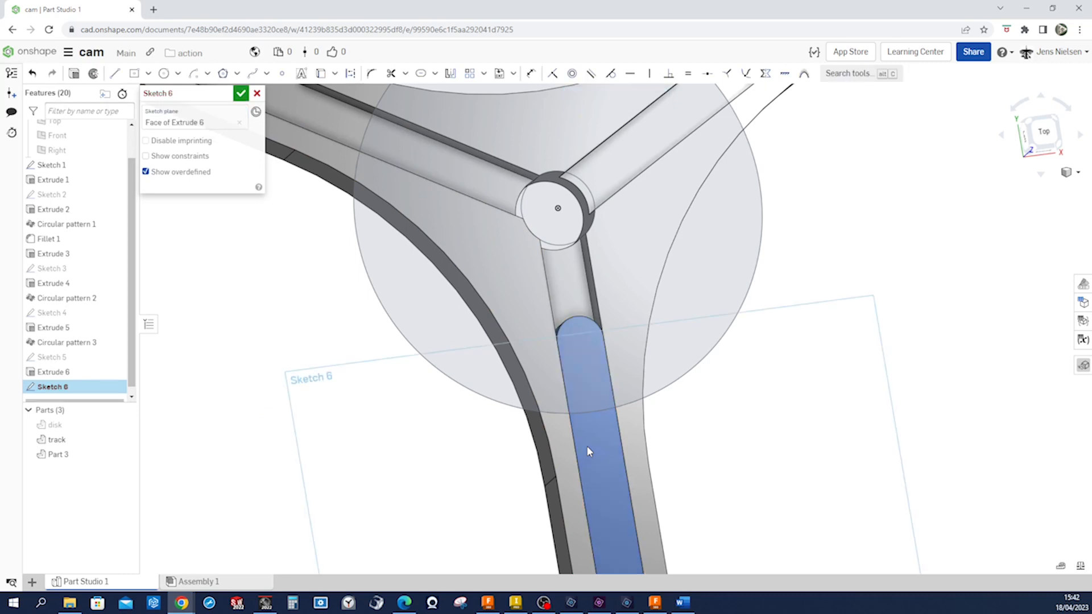
key(s)
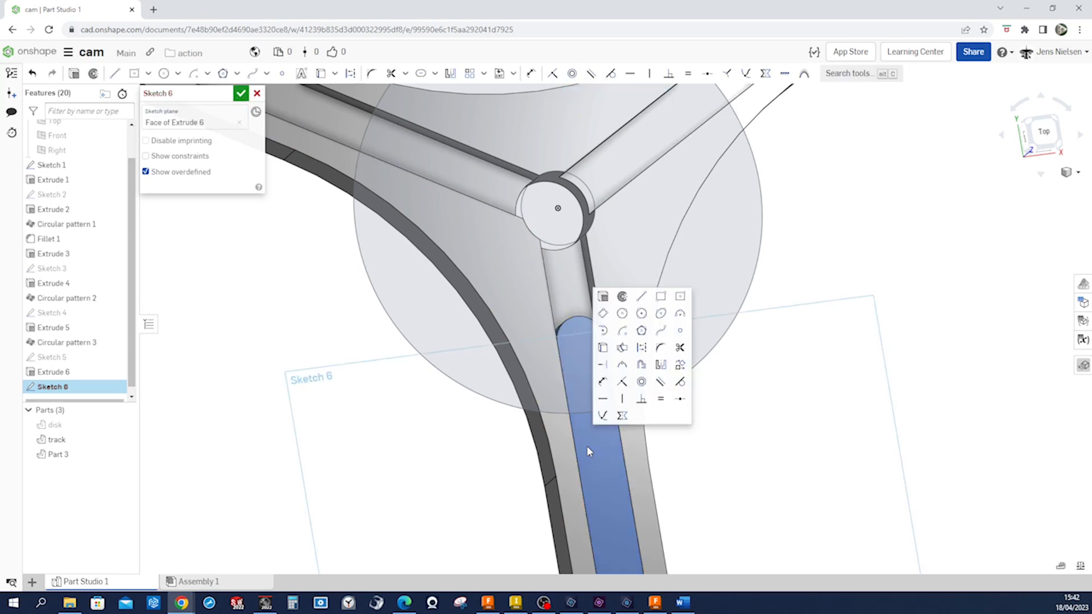
click(623, 312)
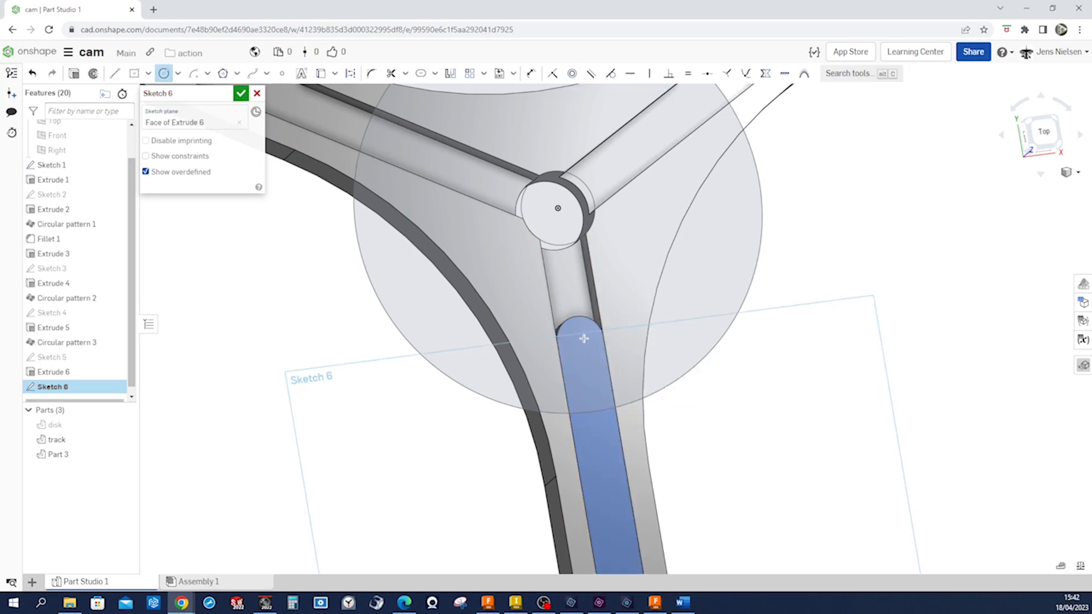
click(581, 341)
click(589, 336)
Step: Set the circle's diameter to 9 mm and finish the sketch
key(d)
click(588, 338)
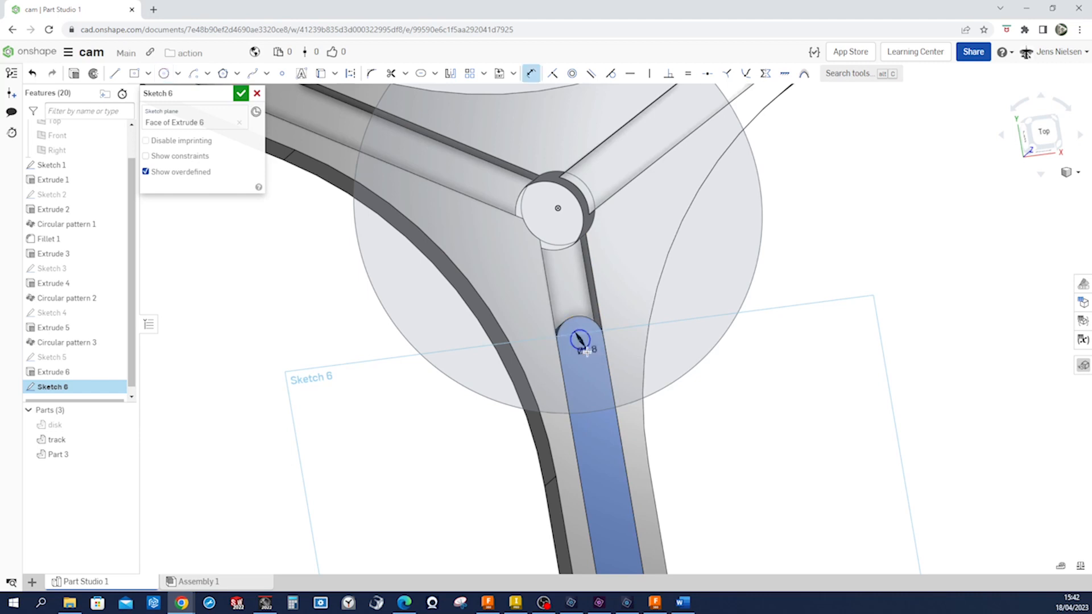
click(592, 359)
text(9)
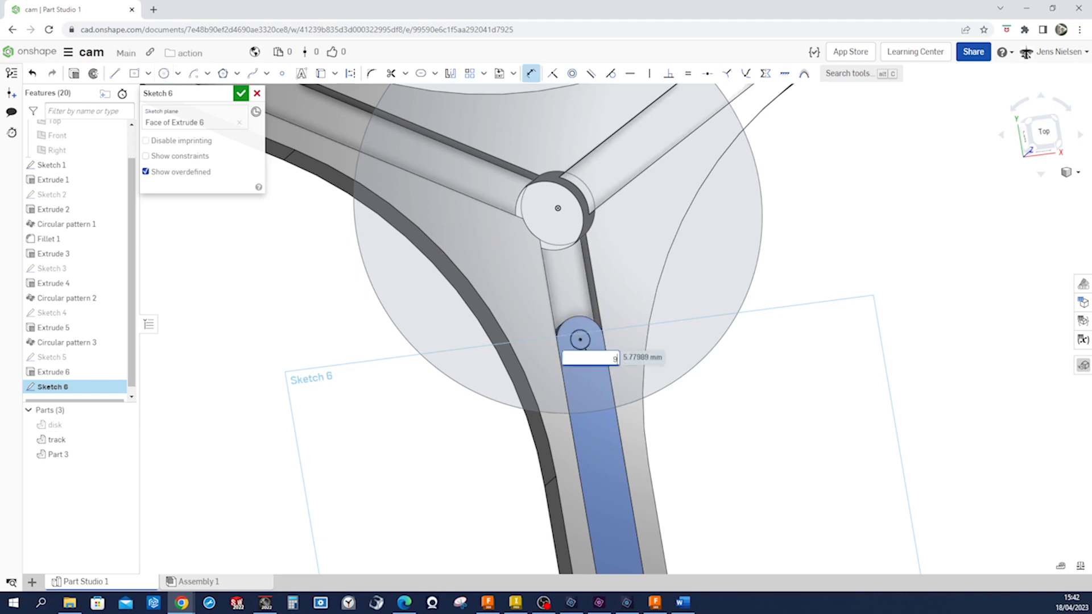
key(Return)
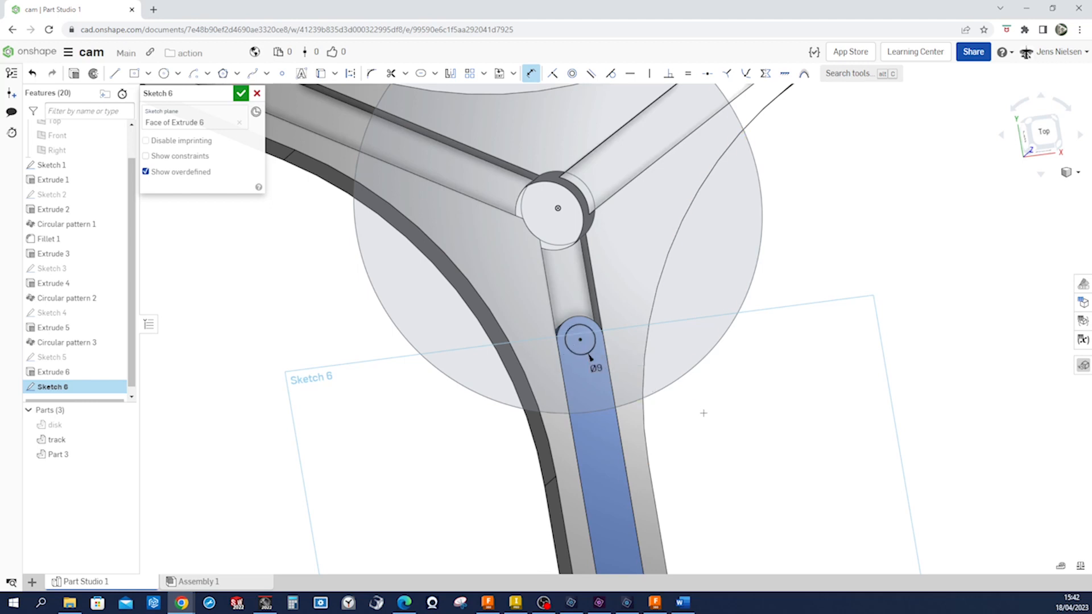
scroll(590, 356, down, 2)
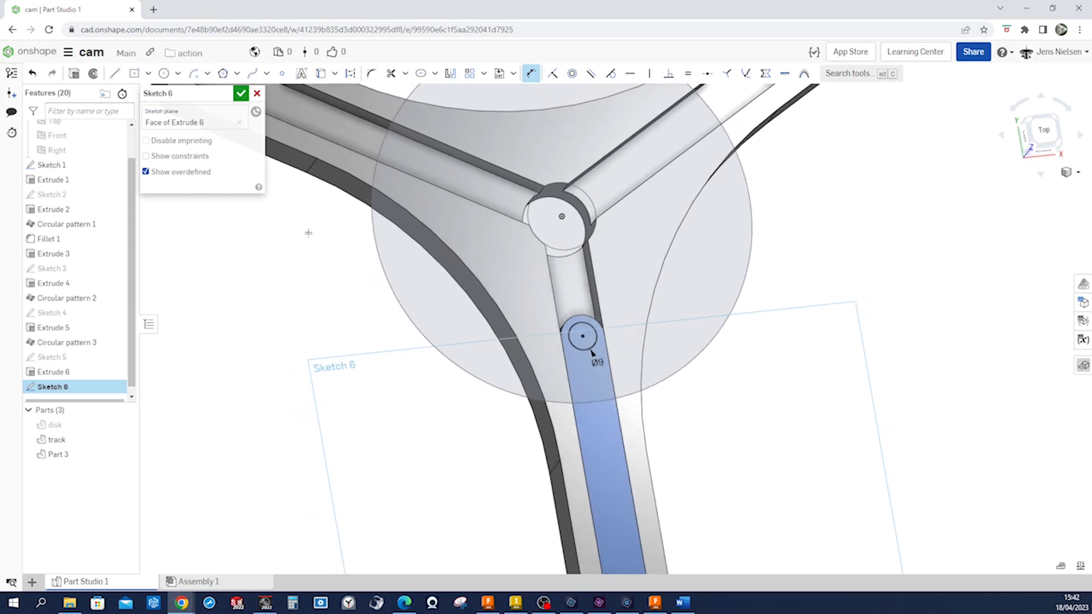
click(241, 94)
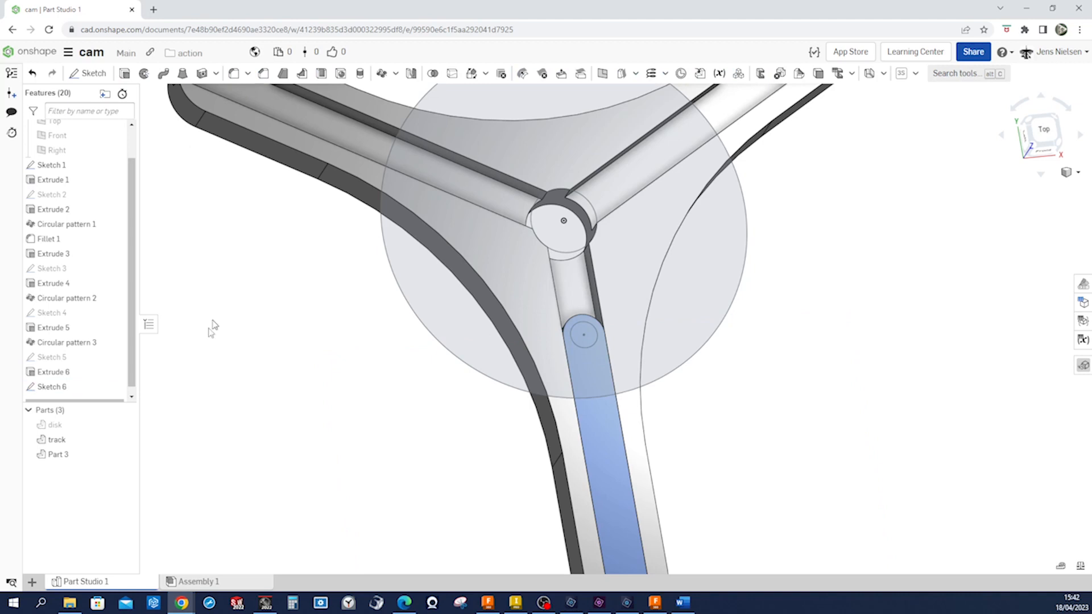
Step: Start a new extrusion with only the 9 mm circle on the slider as its profile
click(124, 74)
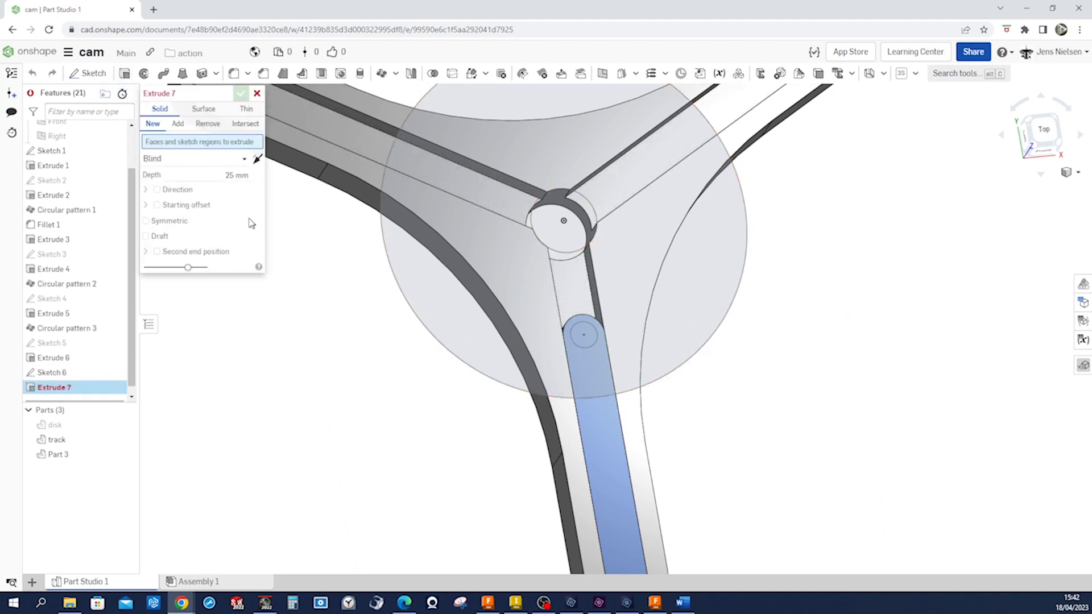
right_drag(285, 226, 272, 330)
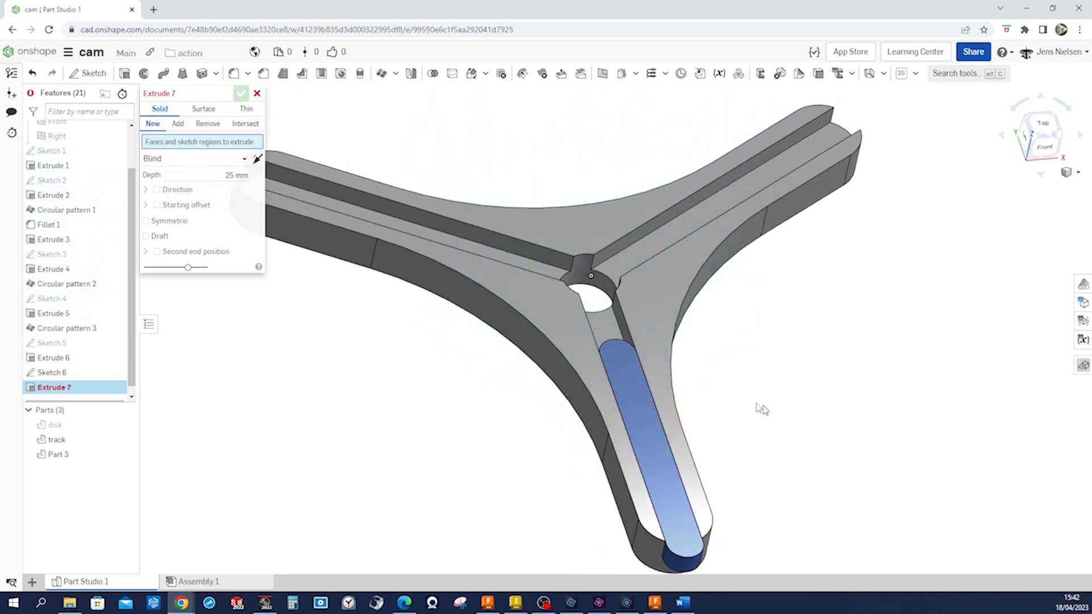
click(629, 365)
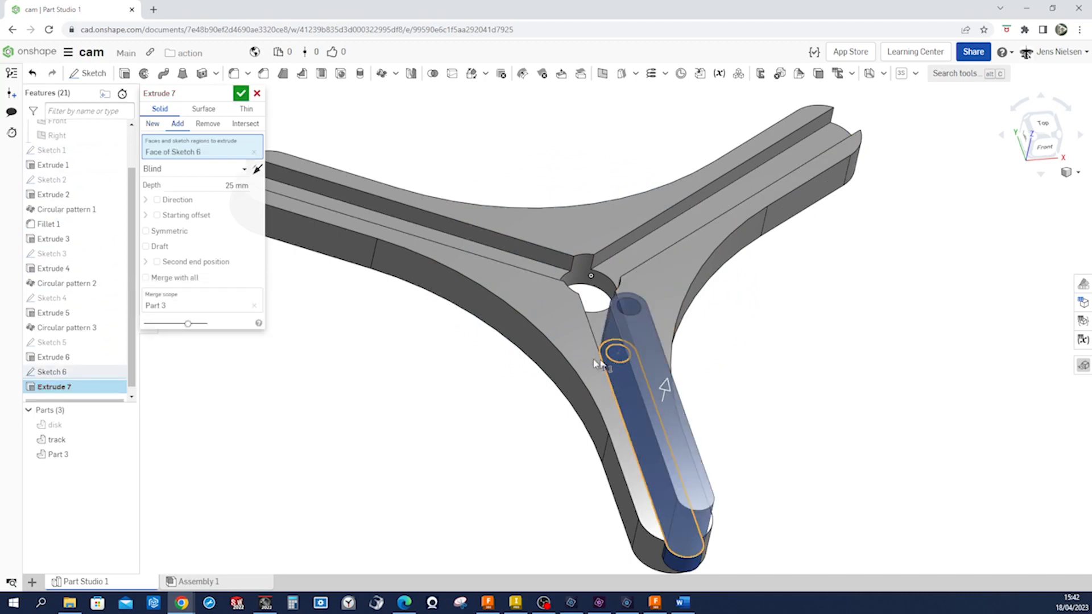
scroll(569, 273, up, 2)
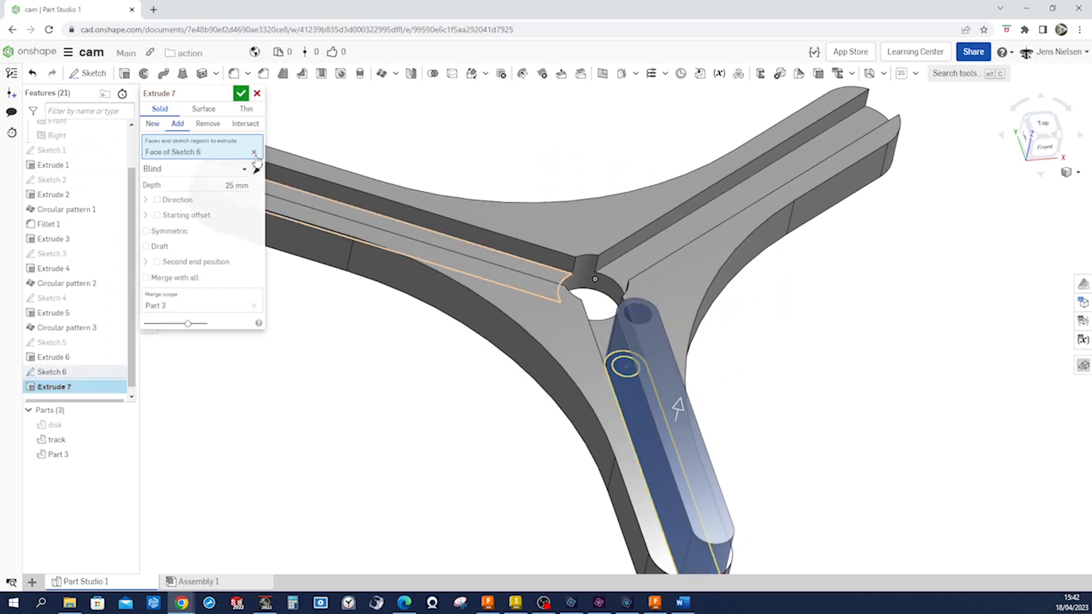
click(254, 152)
scroll(393, 325, up, 2)
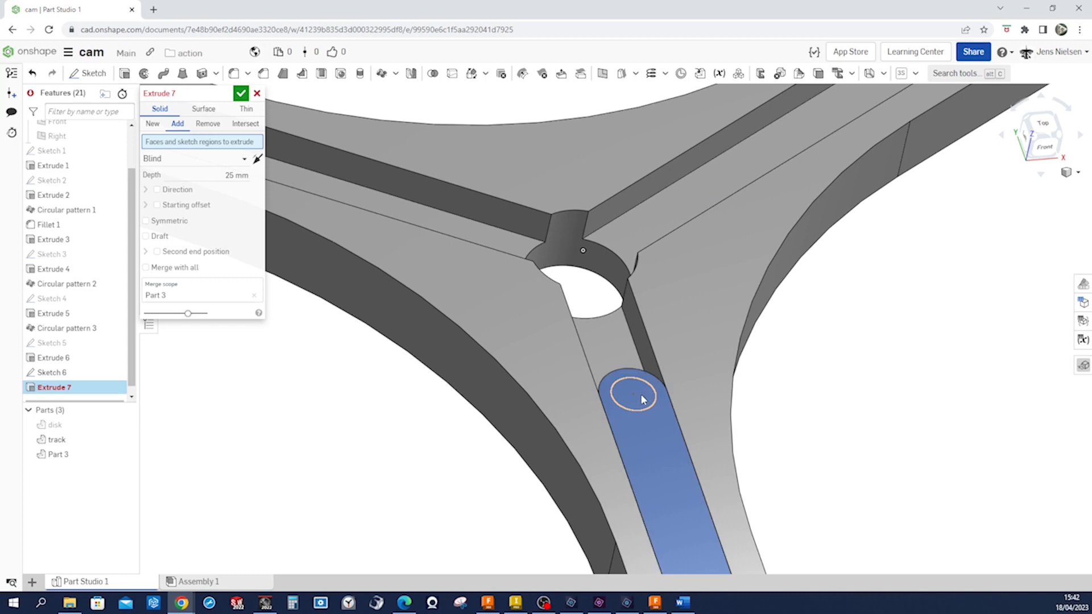
click(634, 393)
scroll(245, 408, down, 4)
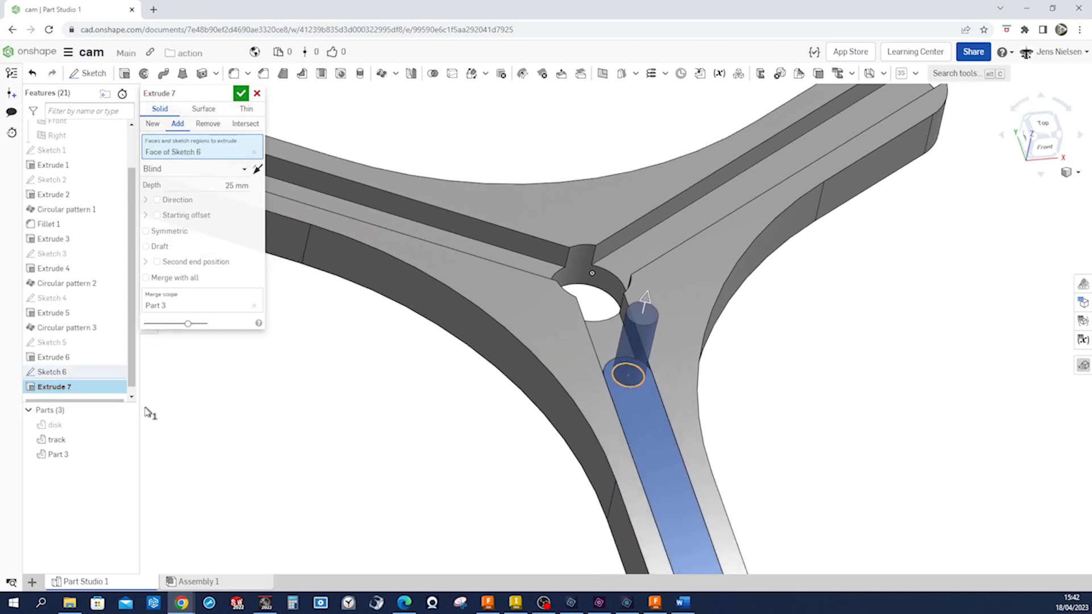
Step: Show the disk and extrude the circle up to the disk's upper face, adding the pin to the slider part
click(126, 424)
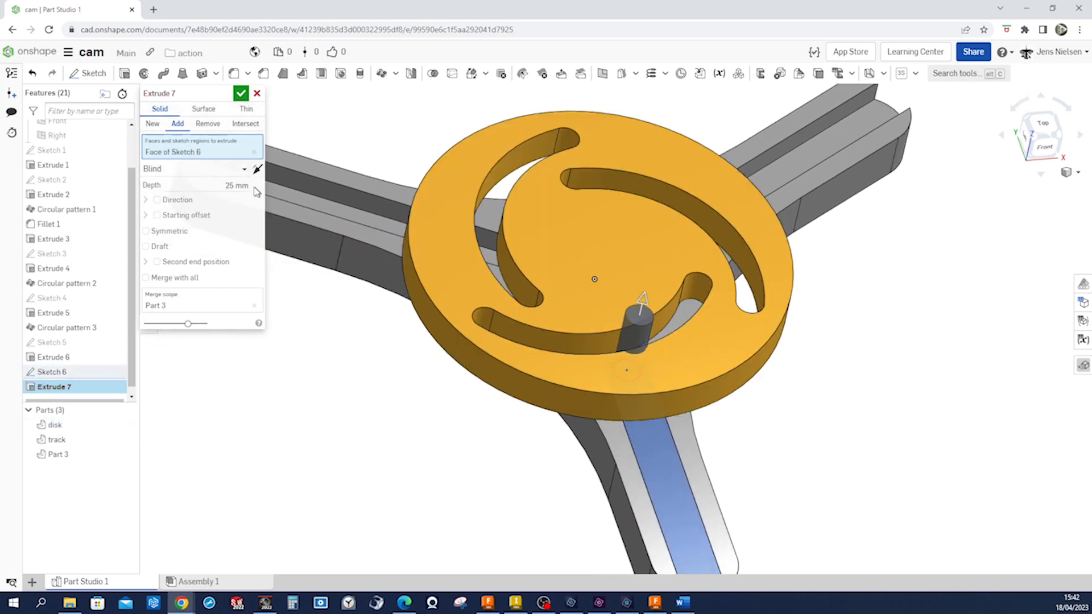
click(246, 171)
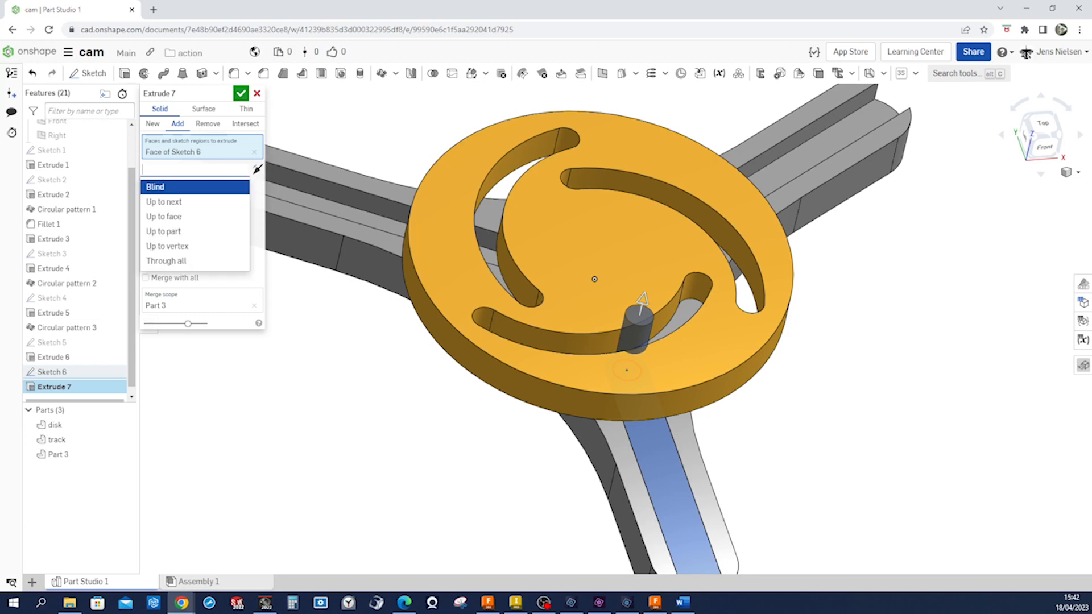
click(210, 220)
click(600, 304)
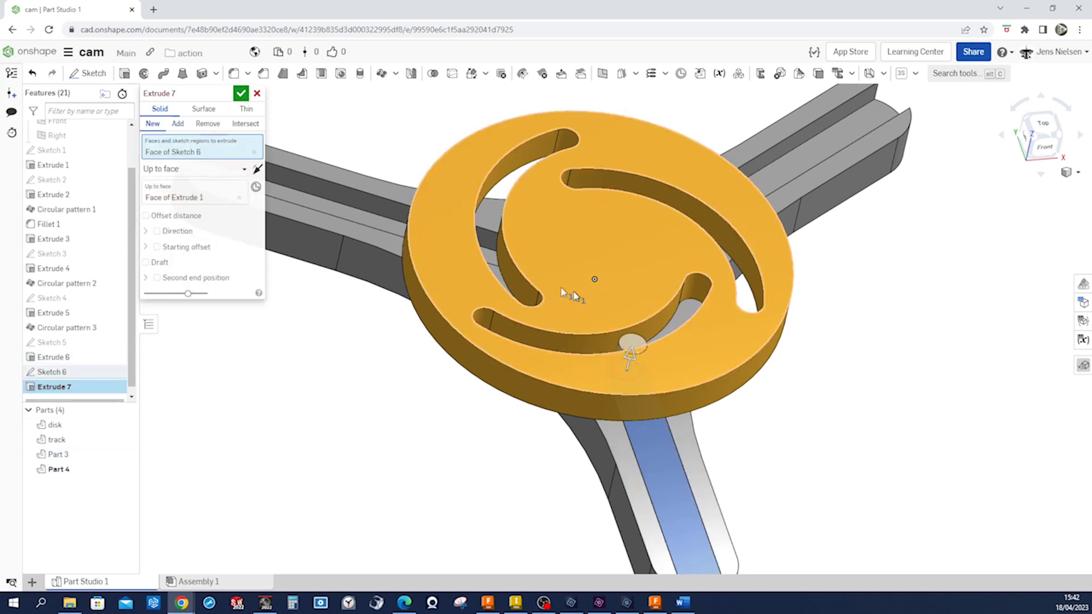
click(176, 125)
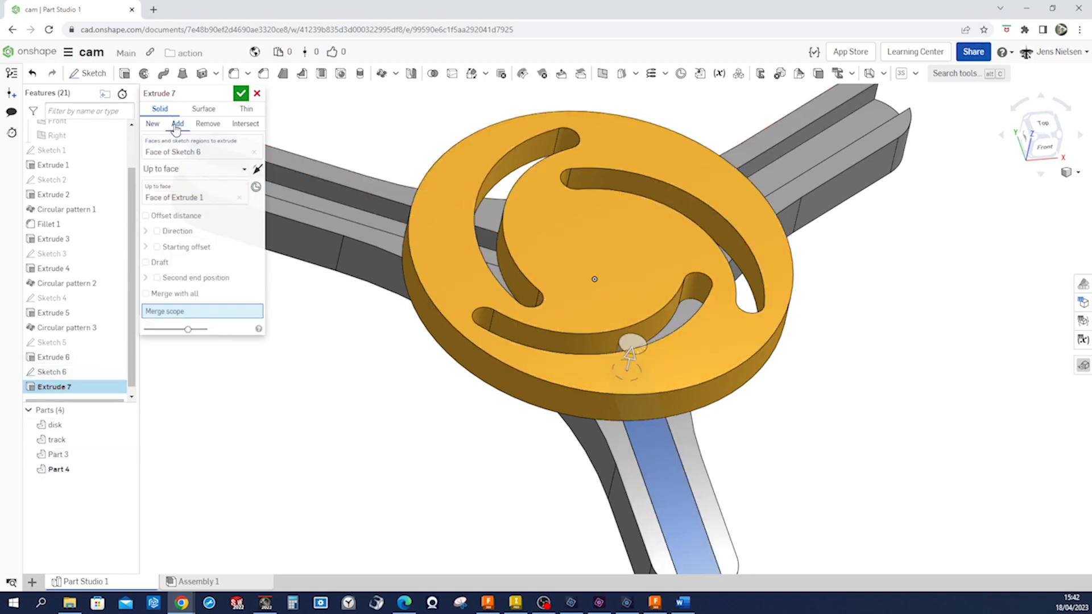
click(659, 465)
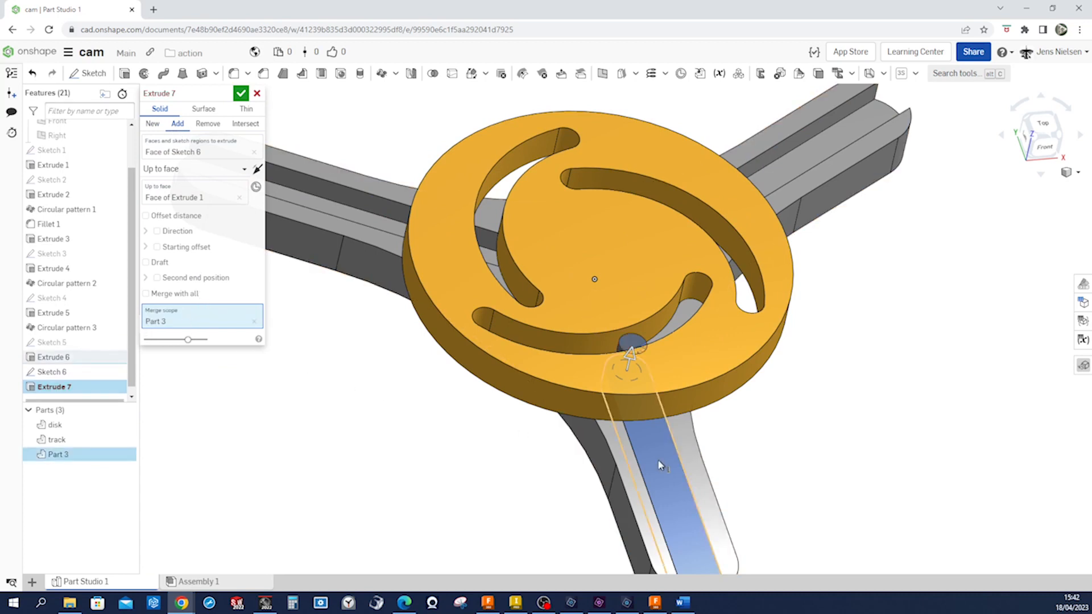
click(240, 94)
key(f)
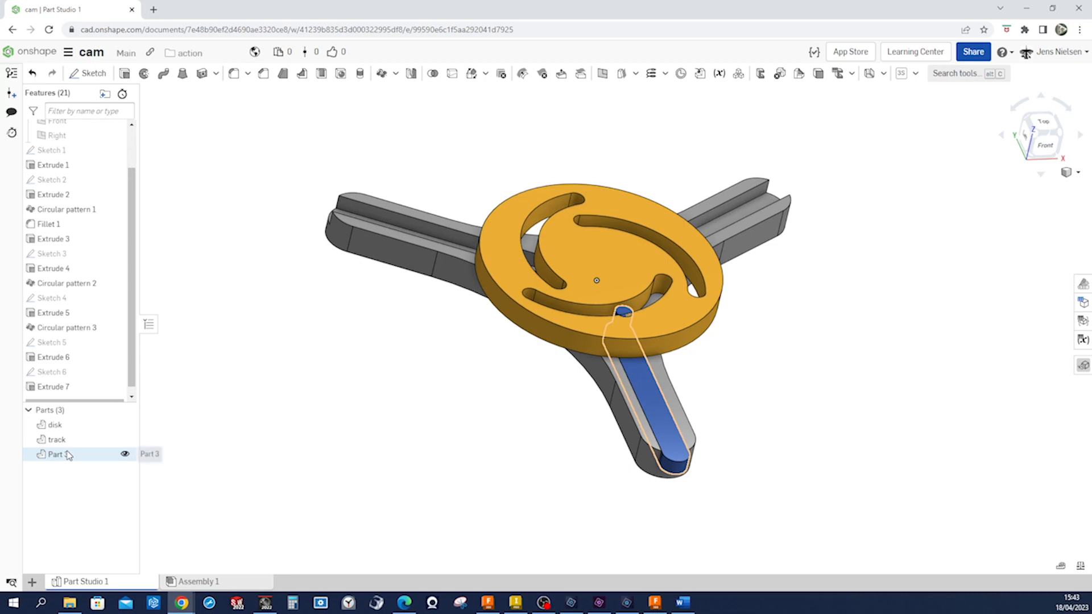
Step: Rename Part 3 as slider
right_click(68, 455)
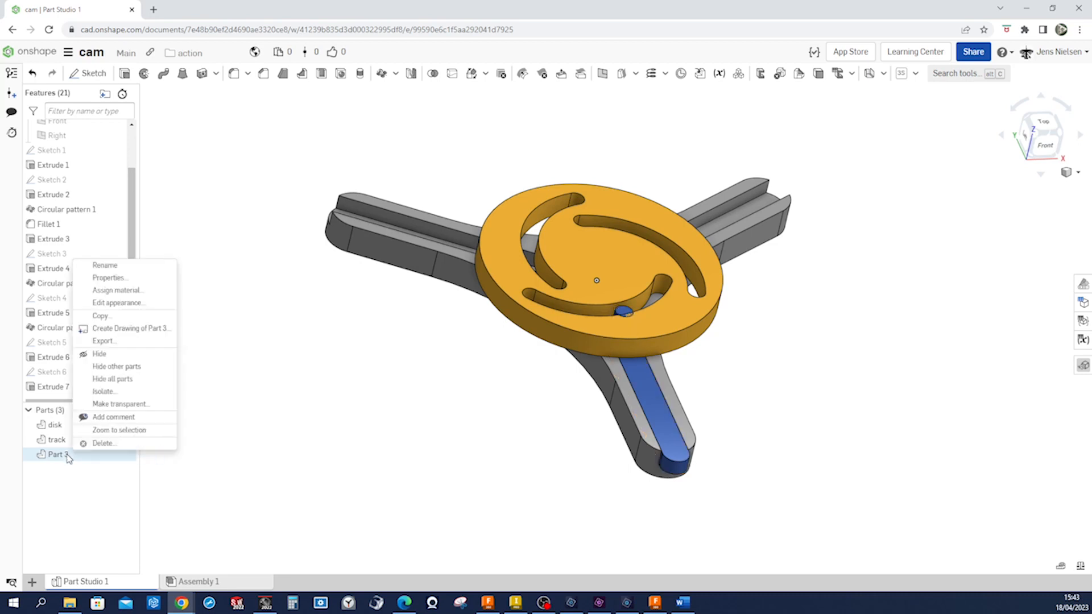
click(118, 265)
text(slider)
key(Return)
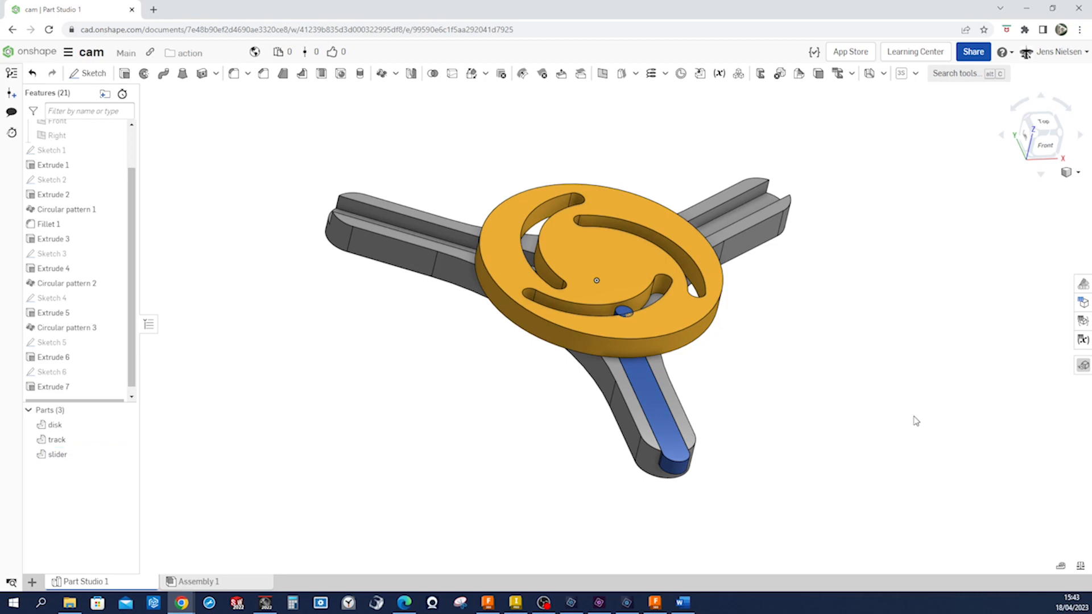
Step: Add a mate connector at the centre of the disk's upper face, with the disk as owner part
scroll(916, 421, up, 1)
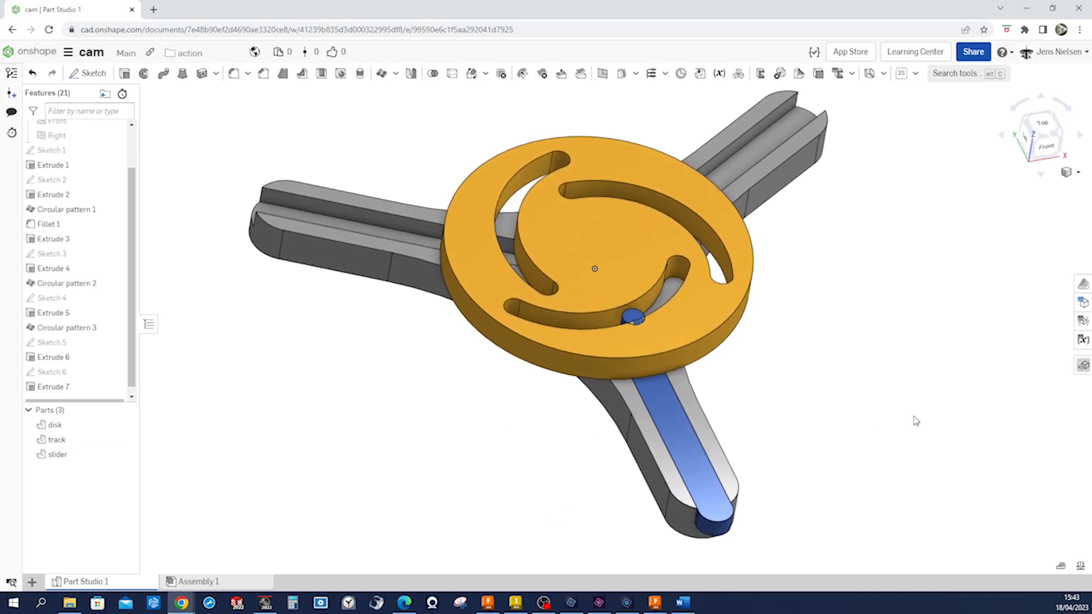
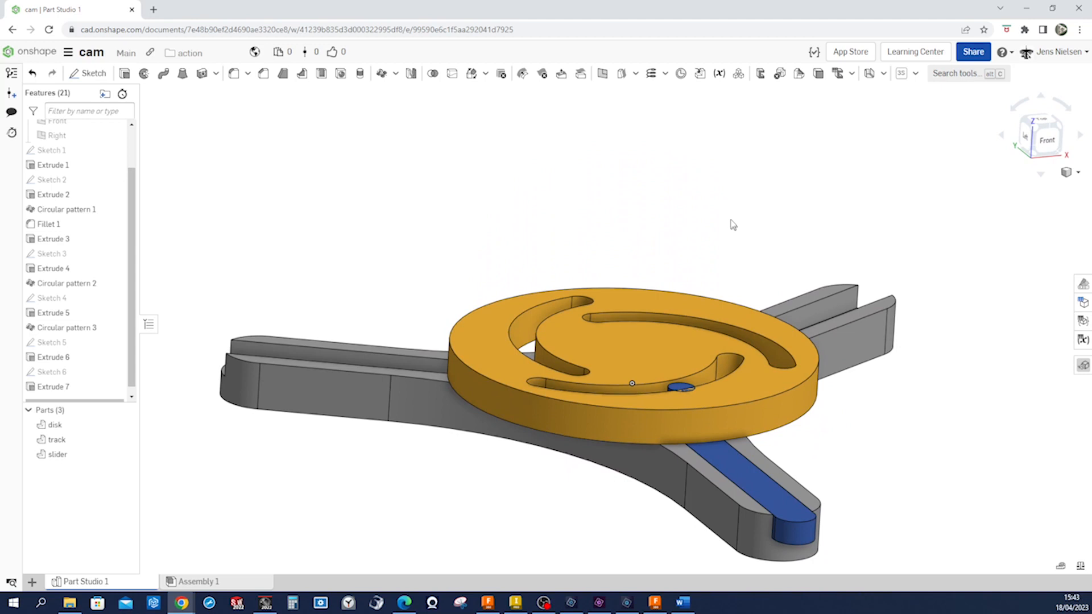
click(681, 73)
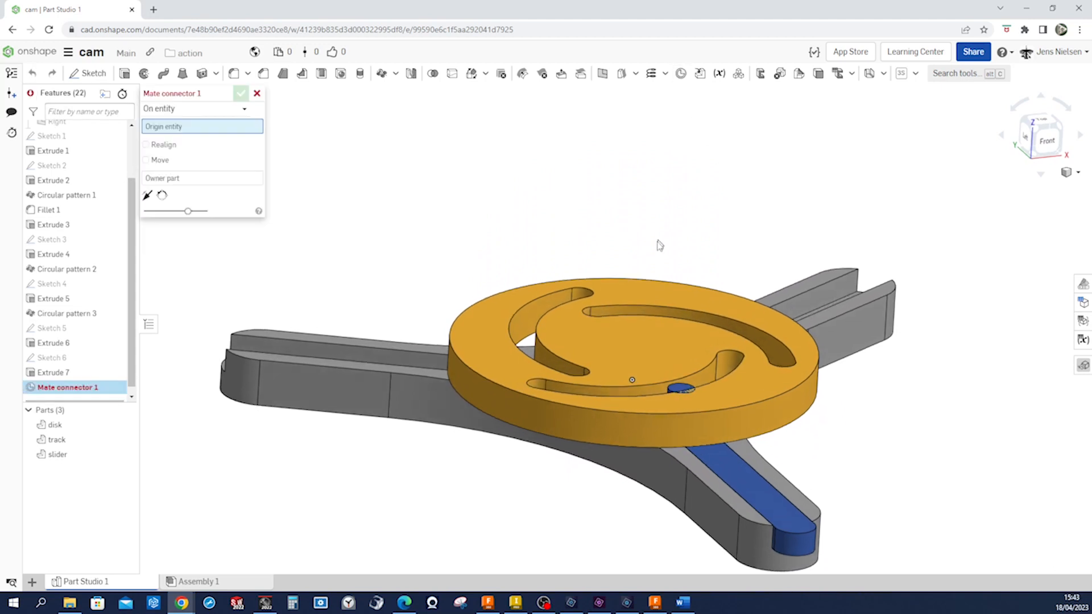
click(636, 340)
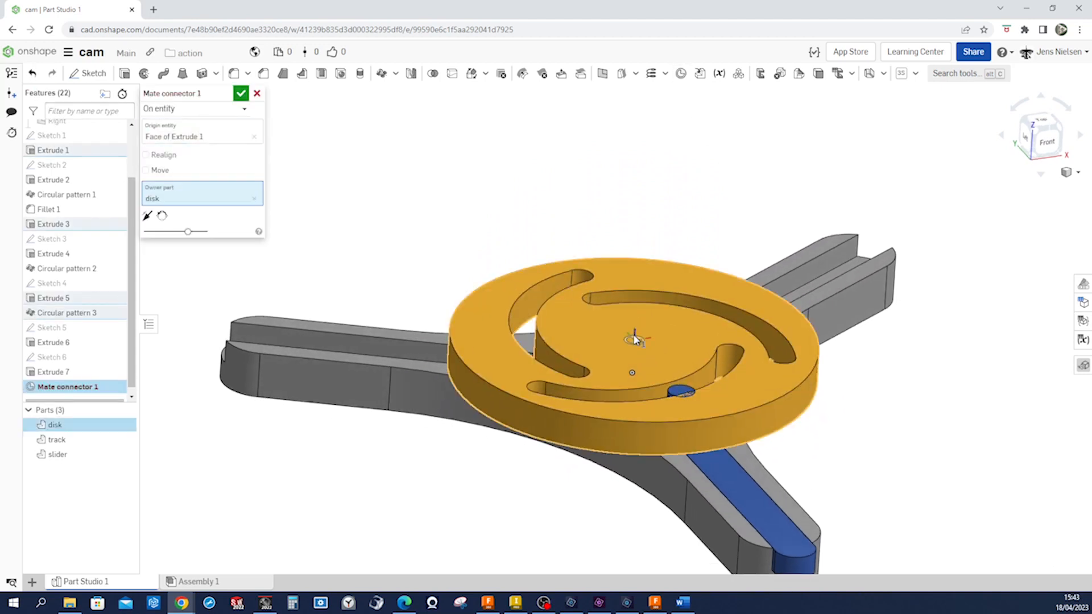
key(n)
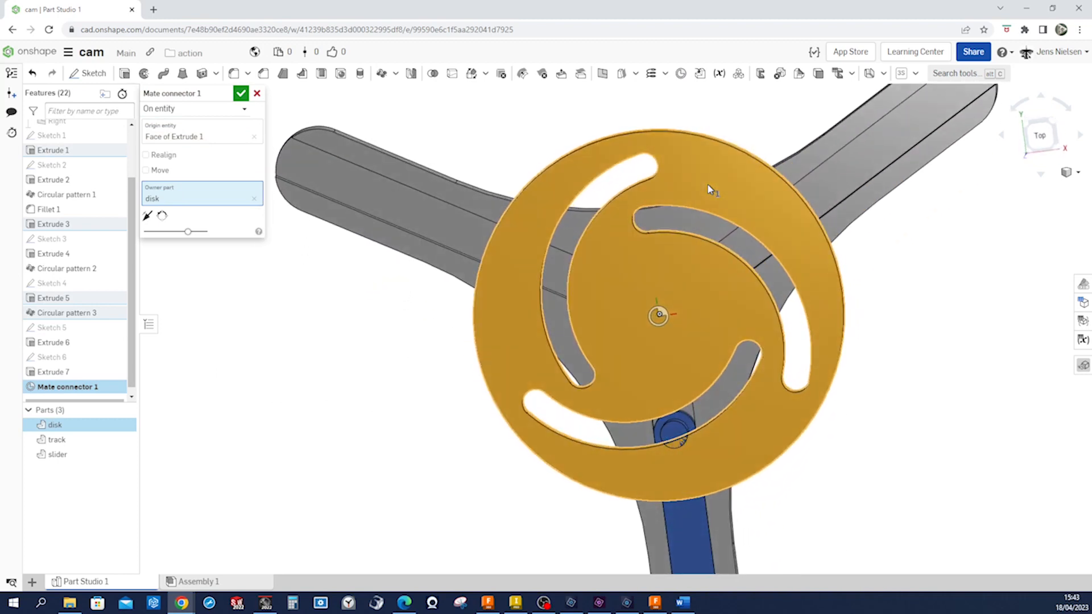
right_drag(666, 319, 675, 254)
middle_drag(675, 253, 669, 285)
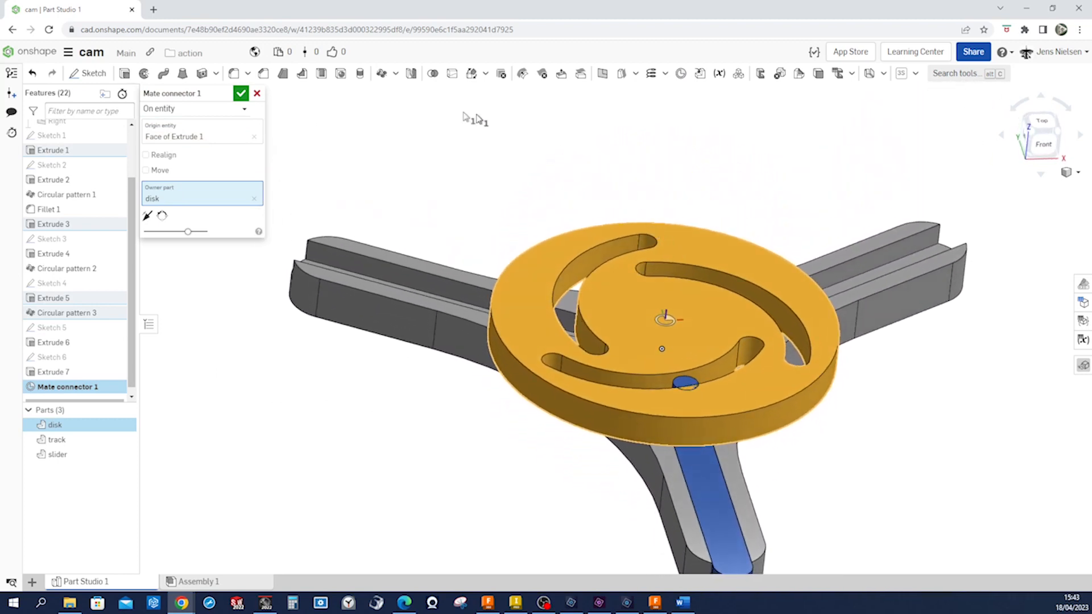
click(240, 95)
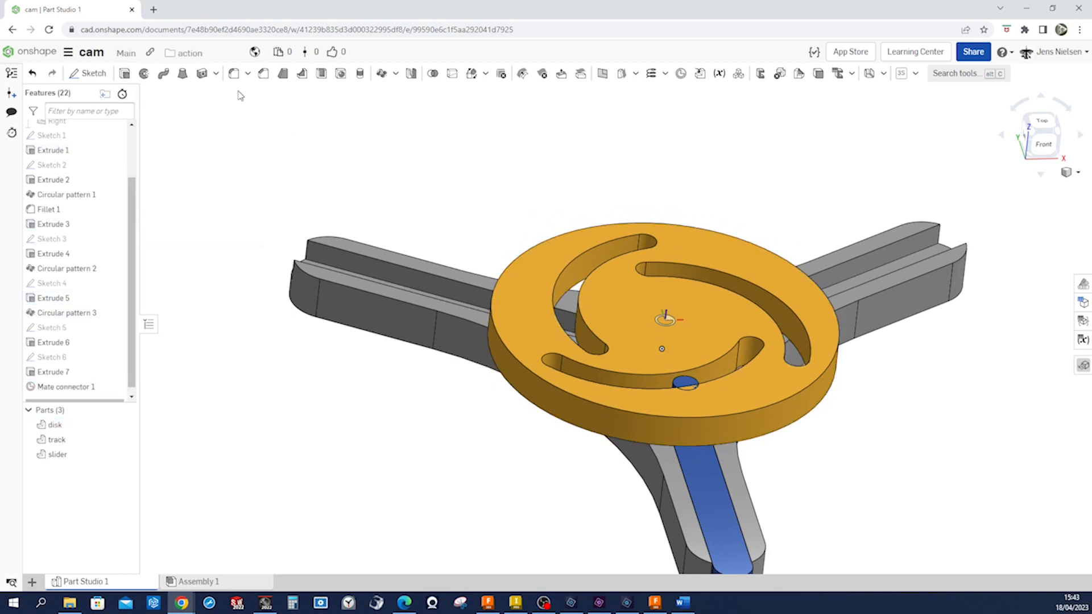
Step: Rename the new mate connector as disk and hide it
right_click(93, 389)
click(126, 399)
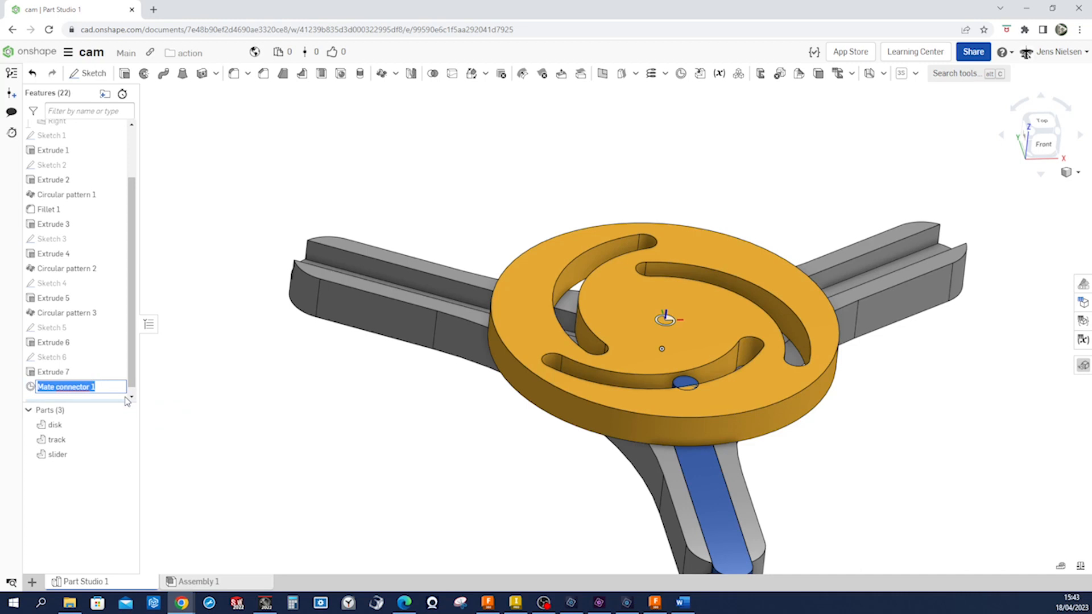
text(disk)
key(Return)
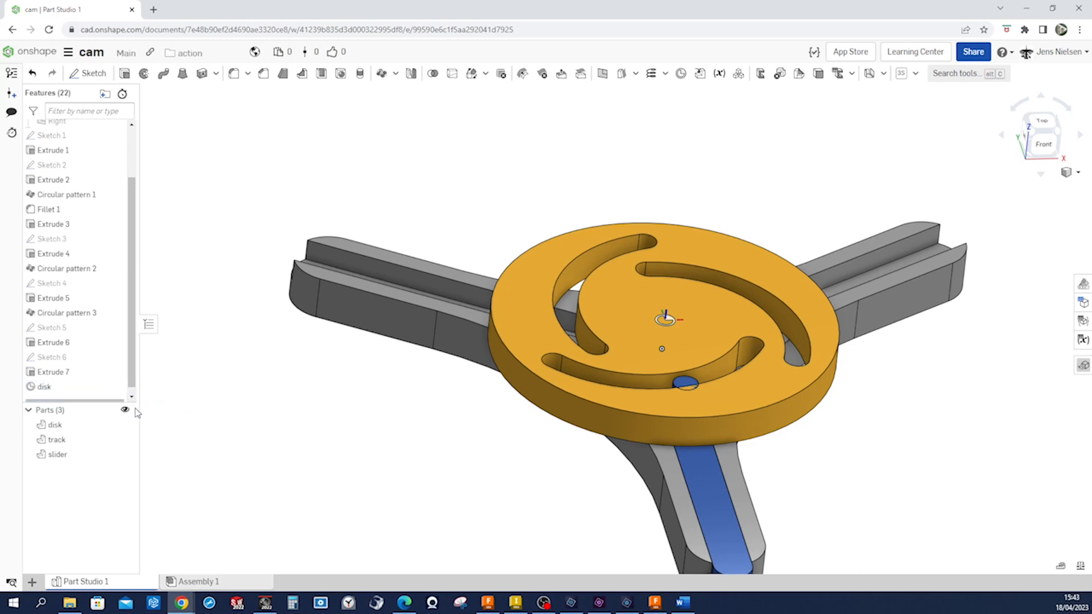
click(115, 387)
Step: Add a mate connector at the centre of the disk's upper face, with the track as owner part instead of the disk
click(680, 74)
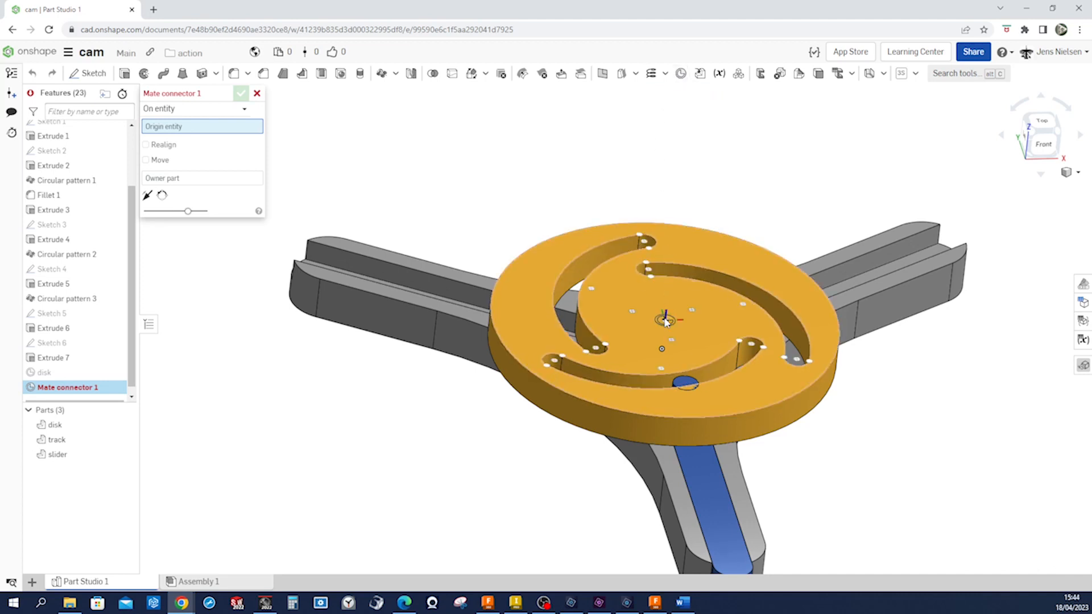
click(667, 321)
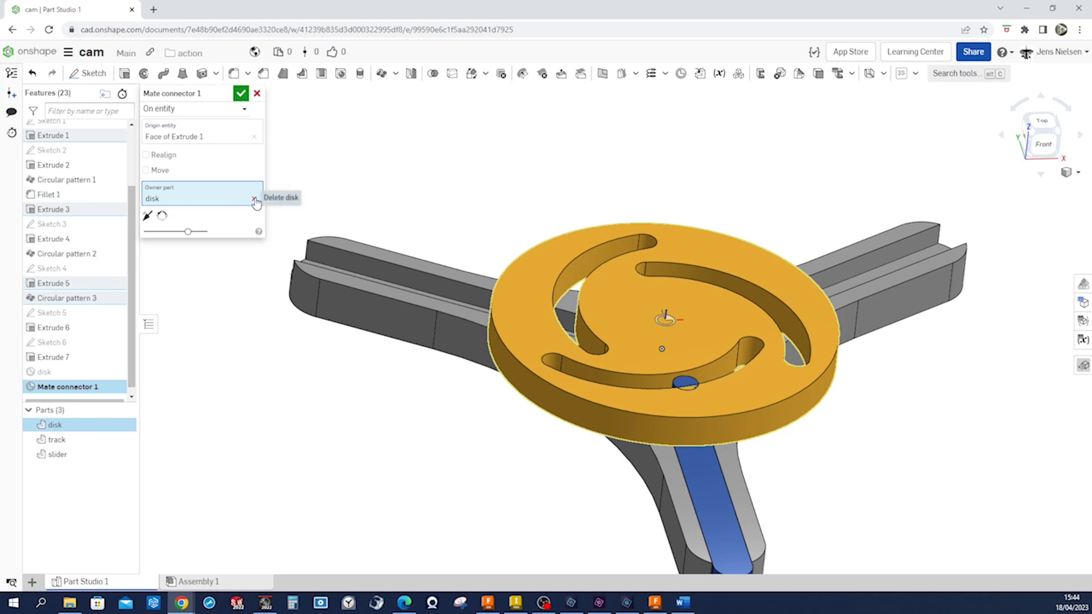
click(254, 199)
click(450, 335)
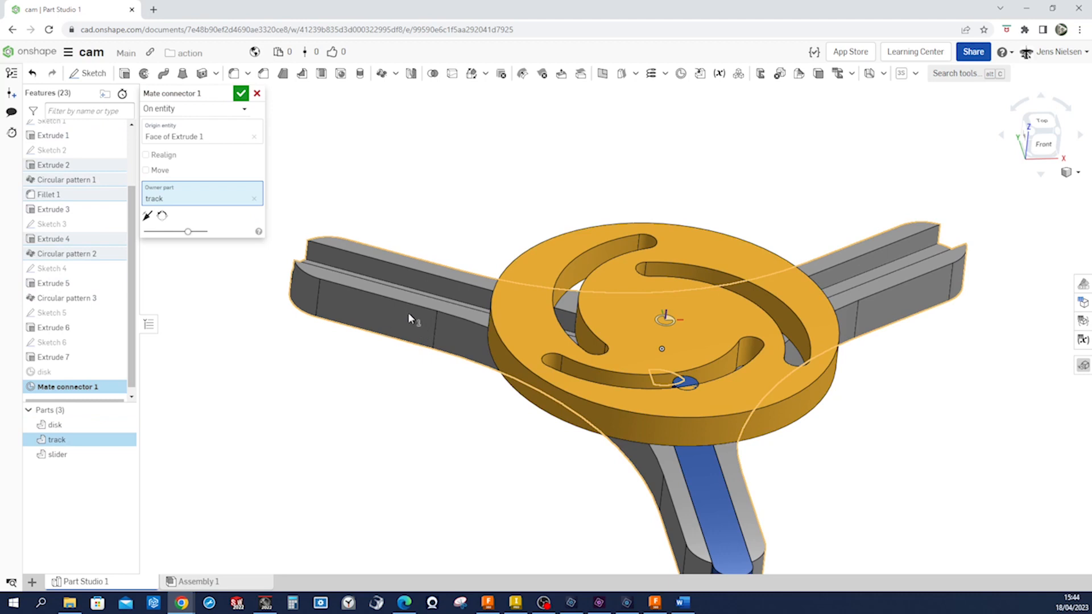
right_drag(386, 213, 386, 215)
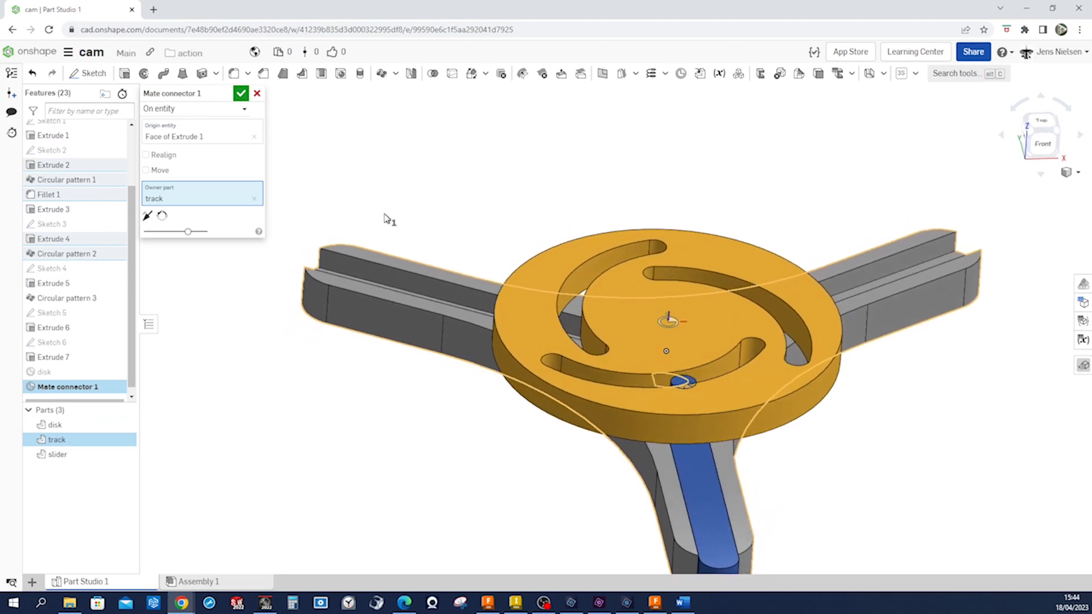
click(241, 94)
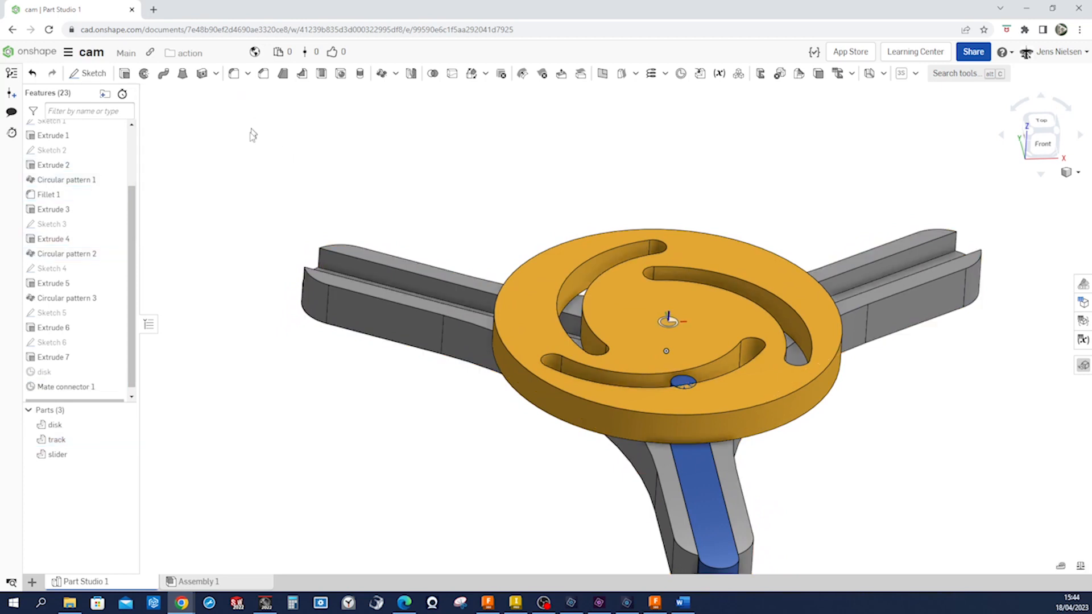
Step: Rename the new mate connector as track
right_click(88, 387)
click(142, 396)
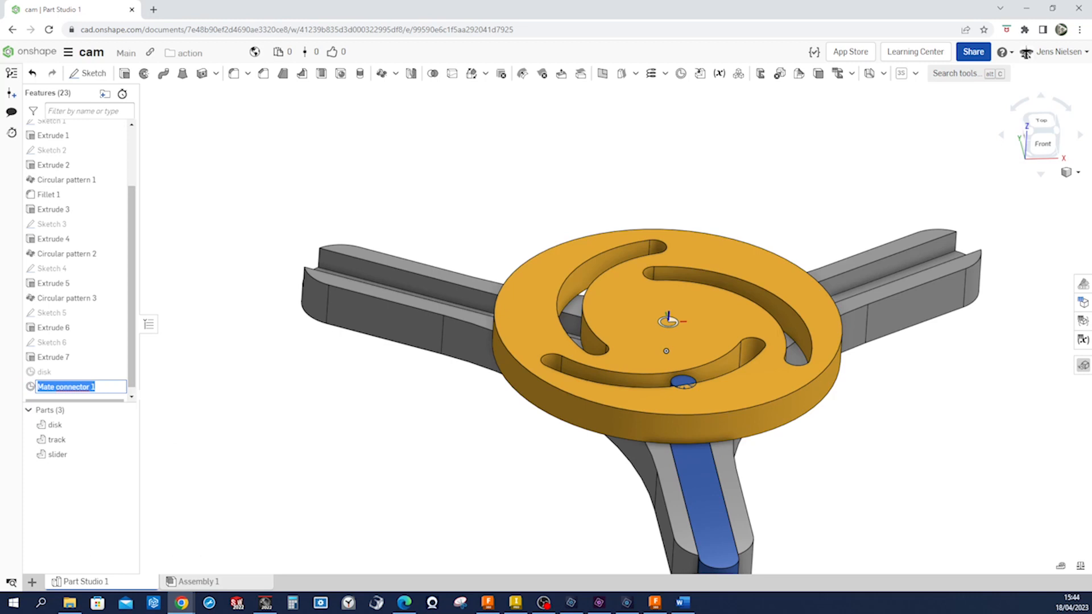
text(track)
key(Return)
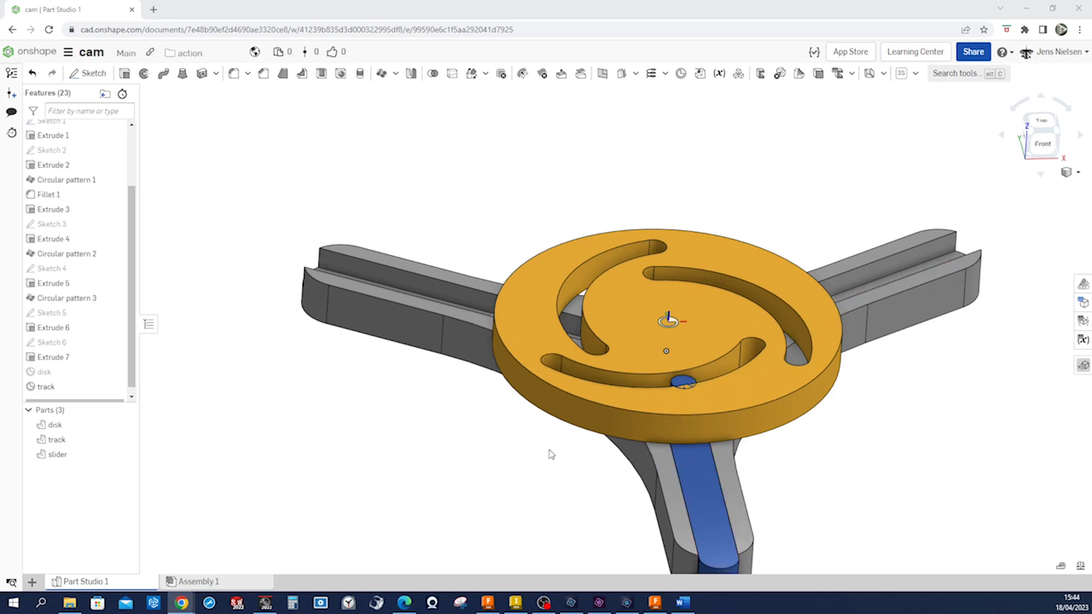
Step: Hide the disk part, the slider part and the track mate connector
click(124, 425)
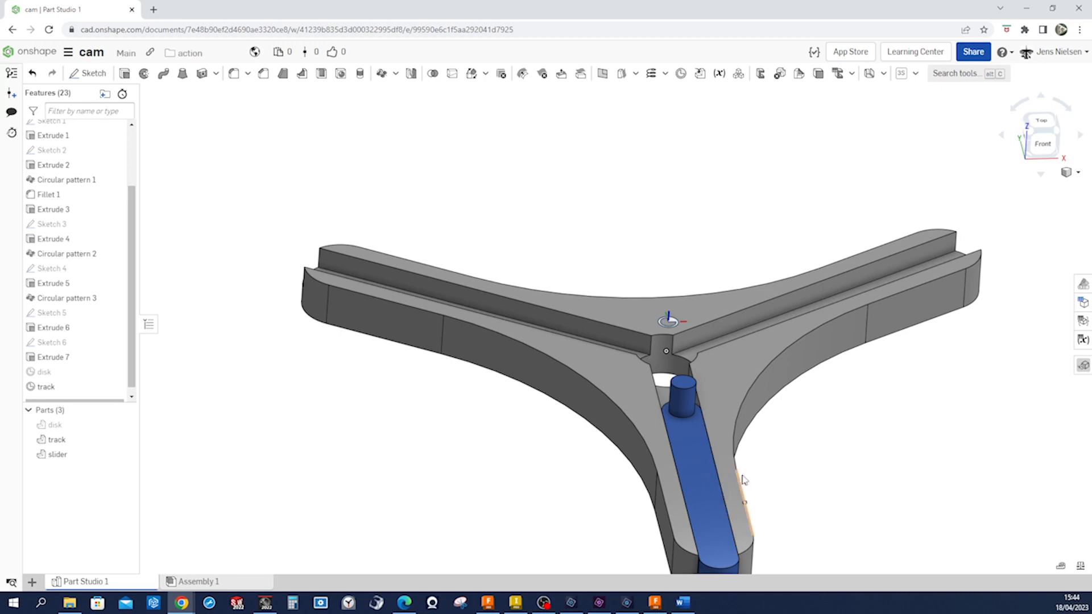
key(f)
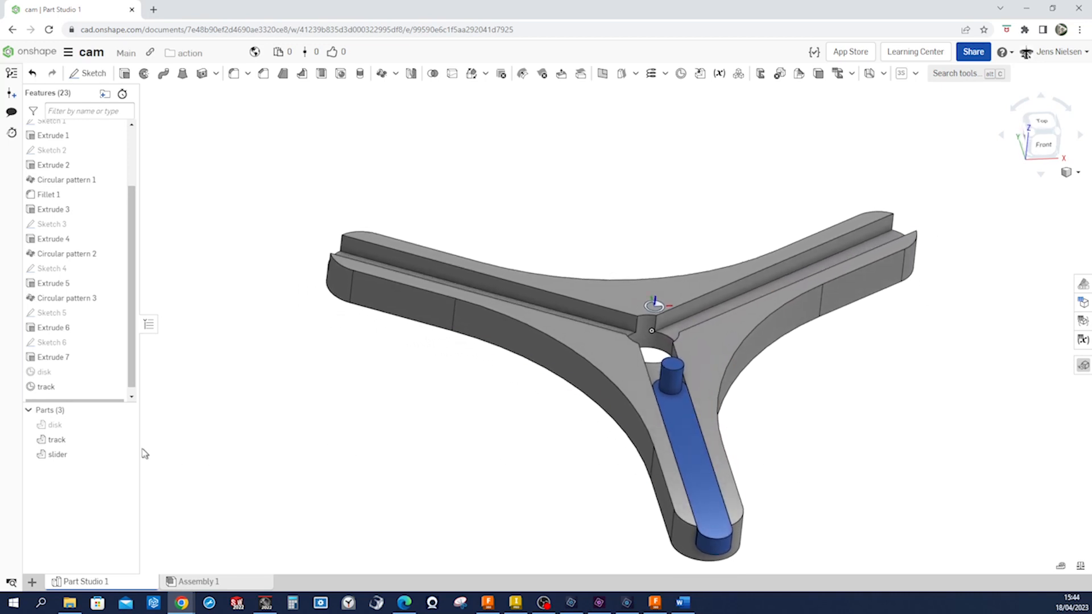
click(126, 454)
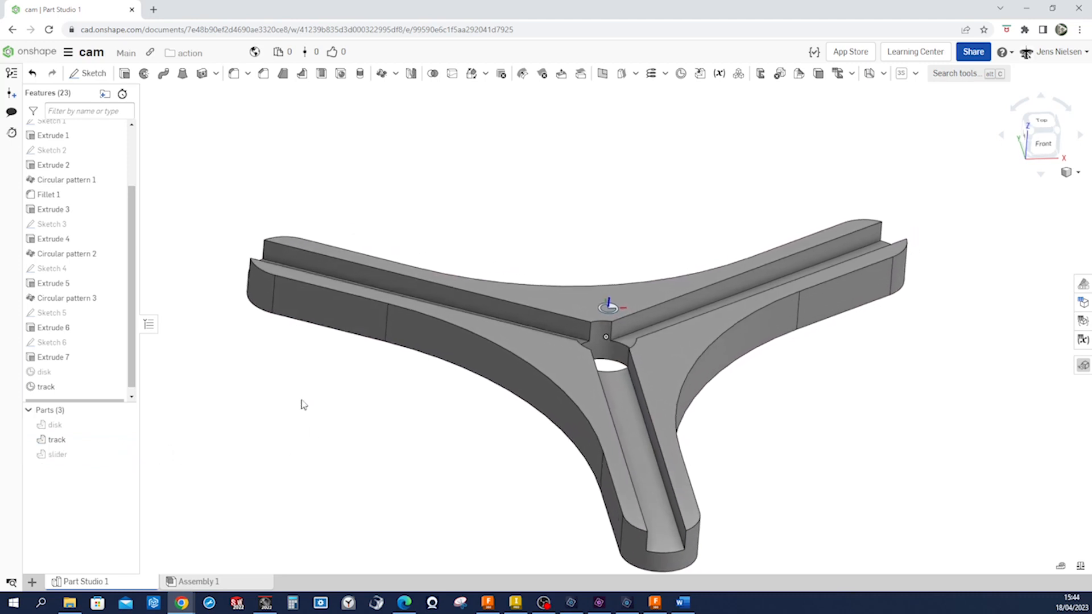
click(117, 387)
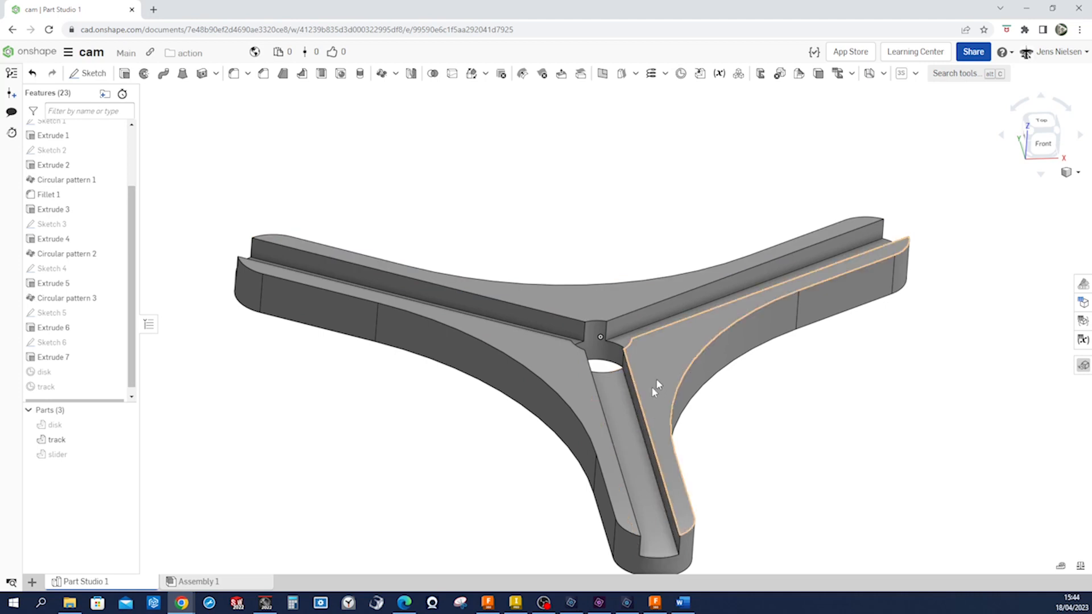
Step: Add a mate connector at the midpoint of the front arm's groove floor edge, with the track as owner part
click(680, 74)
scroll(651, 325, up, 3)
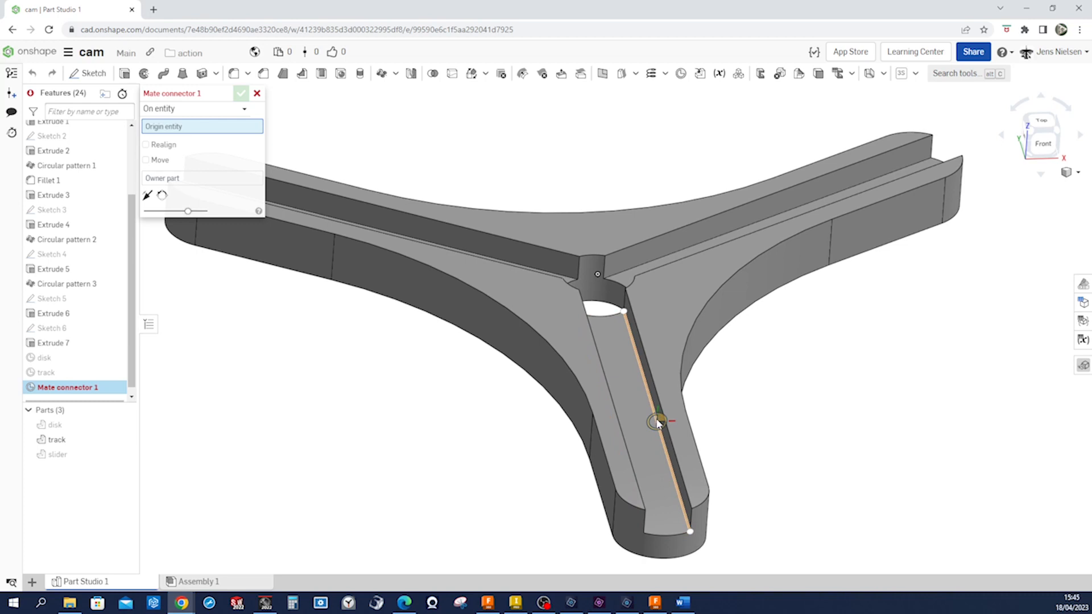
click(658, 424)
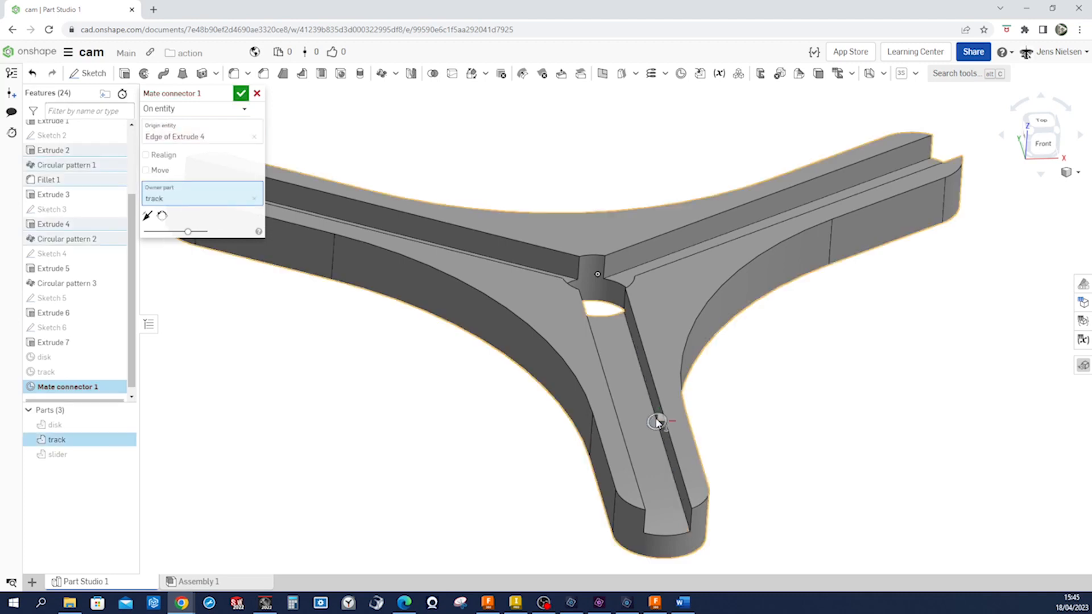
scroll(761, 432, up, 1)
scroll(683, 455, up, 2)
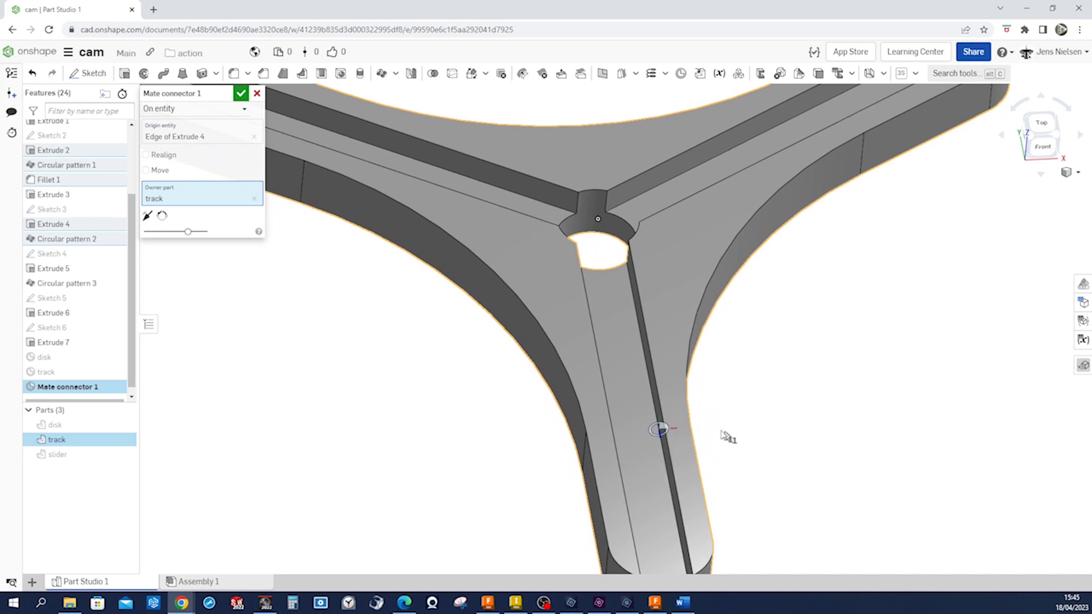
scroll(724, 439, down, 2)
click(241, 93)
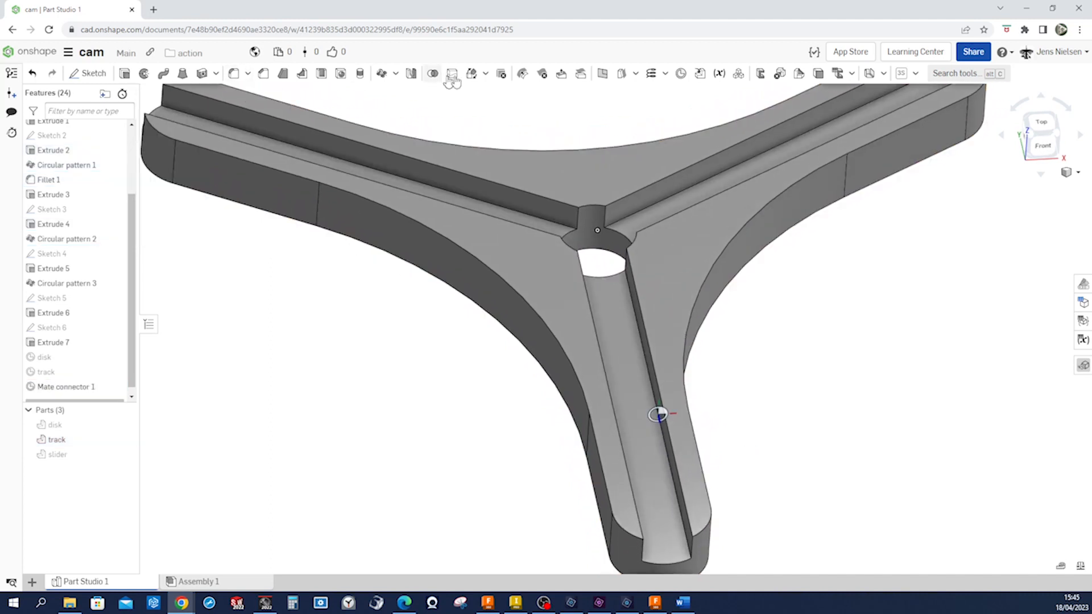
Step: Add a mate connector at the midpoint of the second arm's groove floor edge, rotated about Z to reverse its X direction
click(681, 73)
right_drag(687, 103, 612, 433)
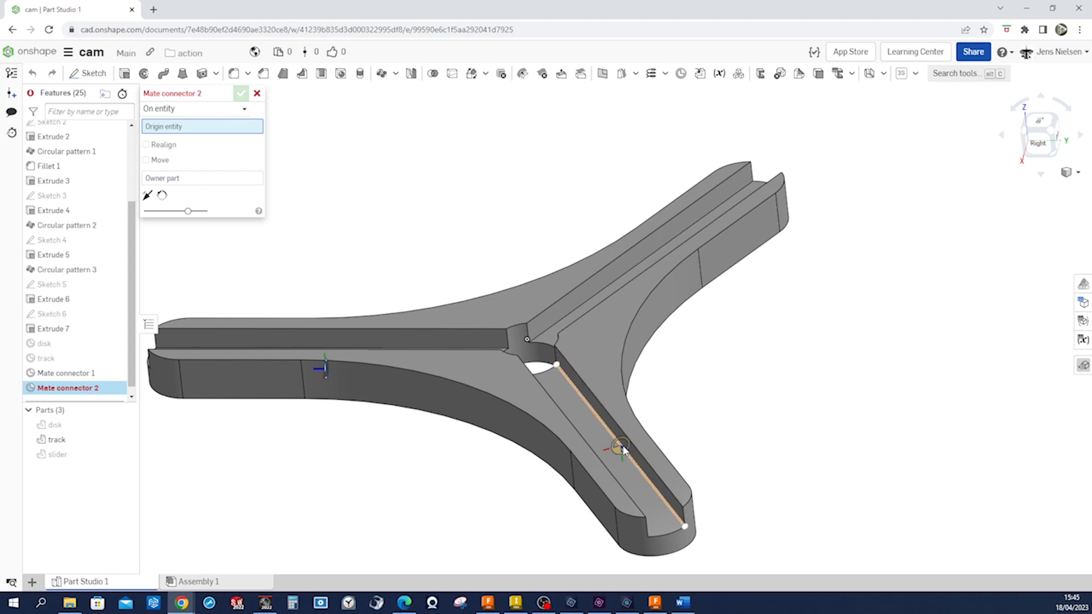
click(623, 448)
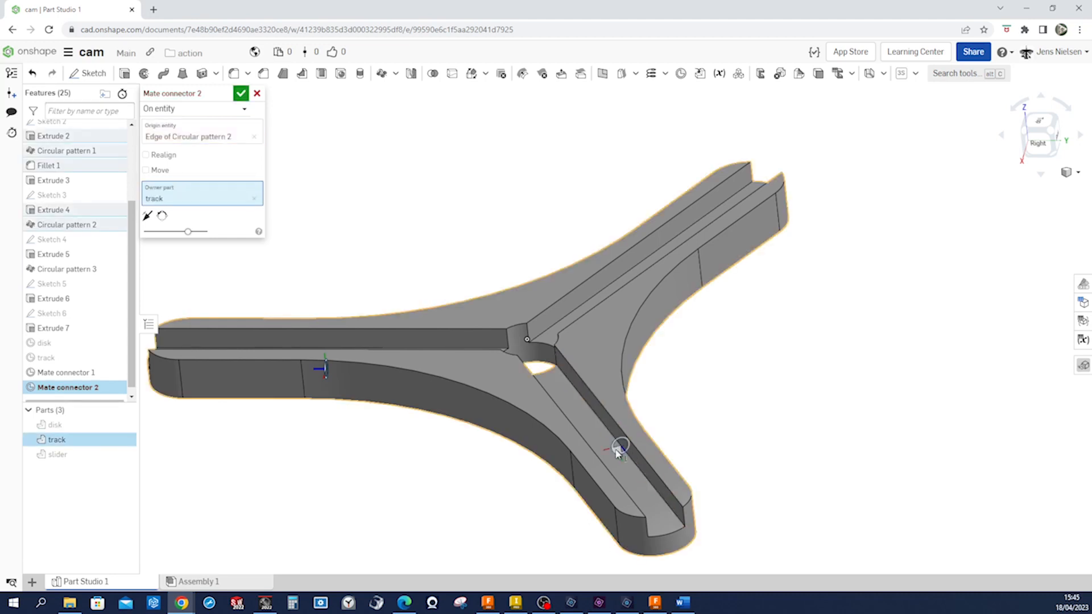
click(155, 172)
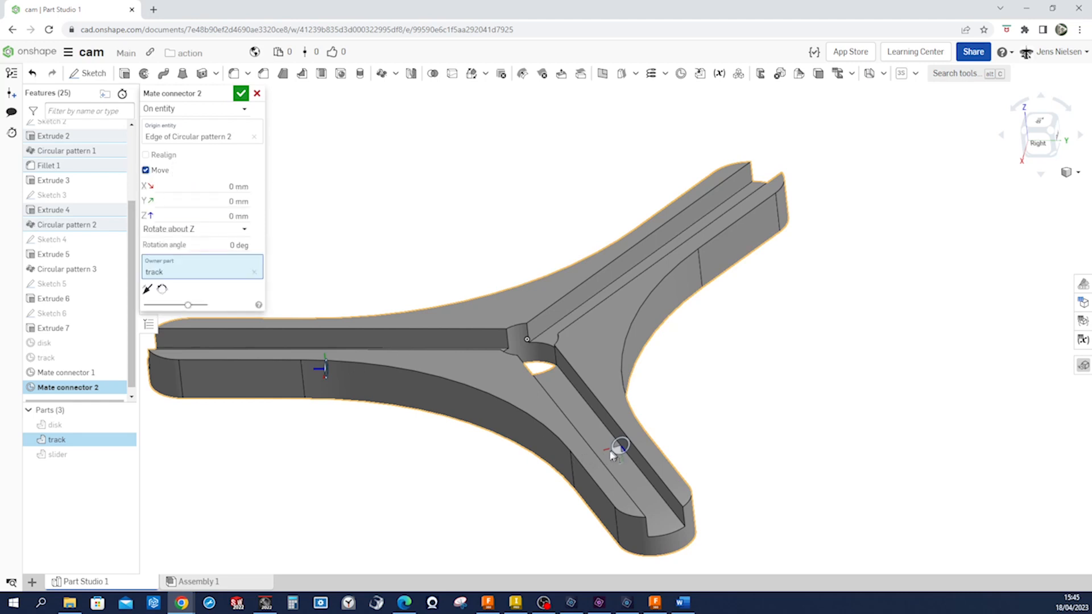
click(239, 245)
text(1)
key(Return)
click(241, 93)
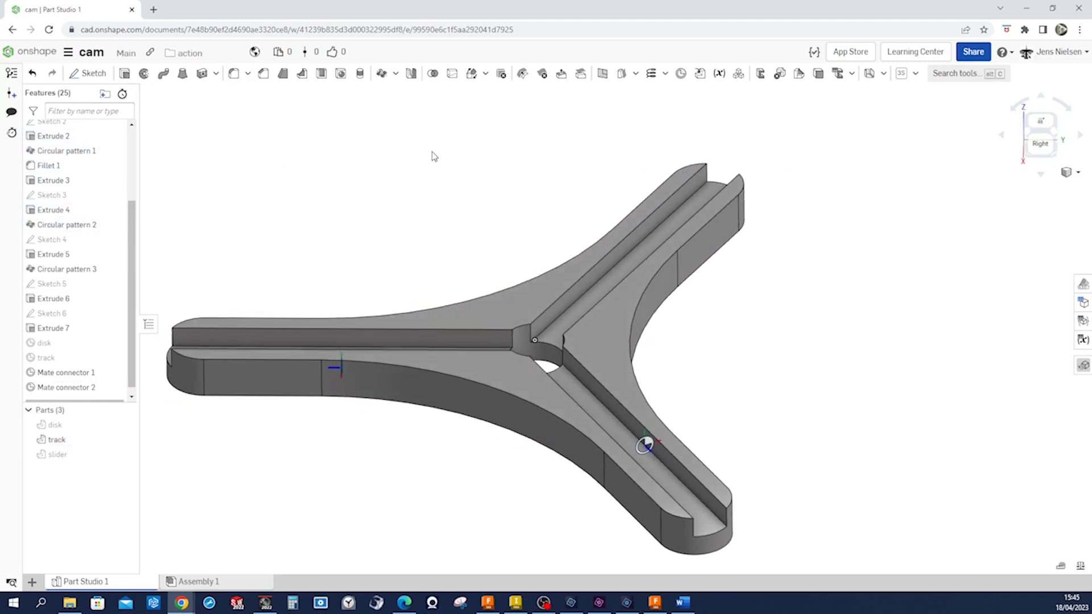
Step: Add a mate connector at the midpoint of the third arm's groove floor edge, rotated 180 degrees about Z
click(681, 73)
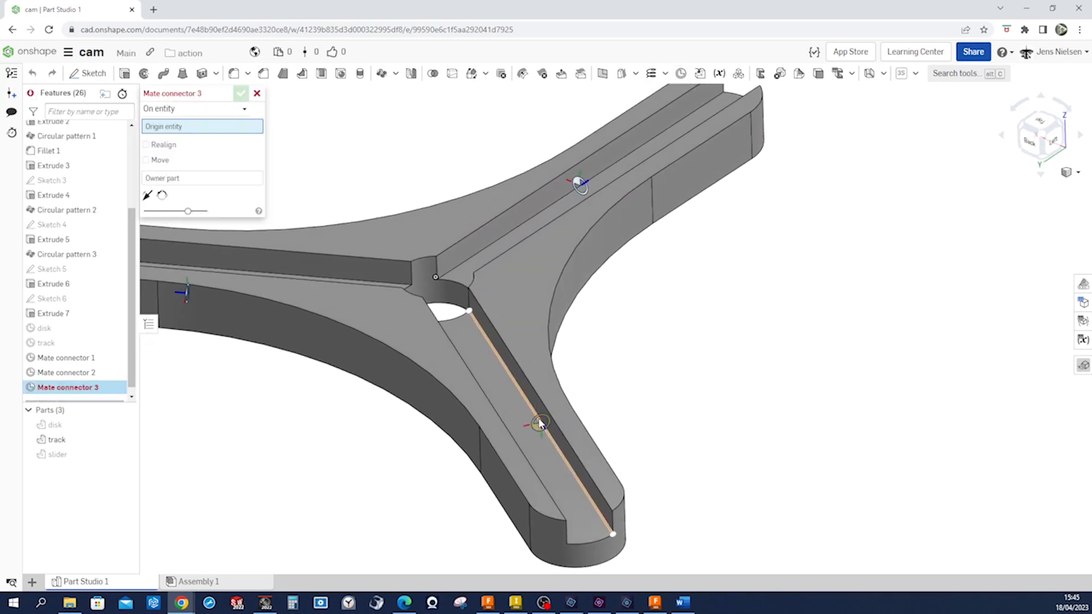
click(541, 425)
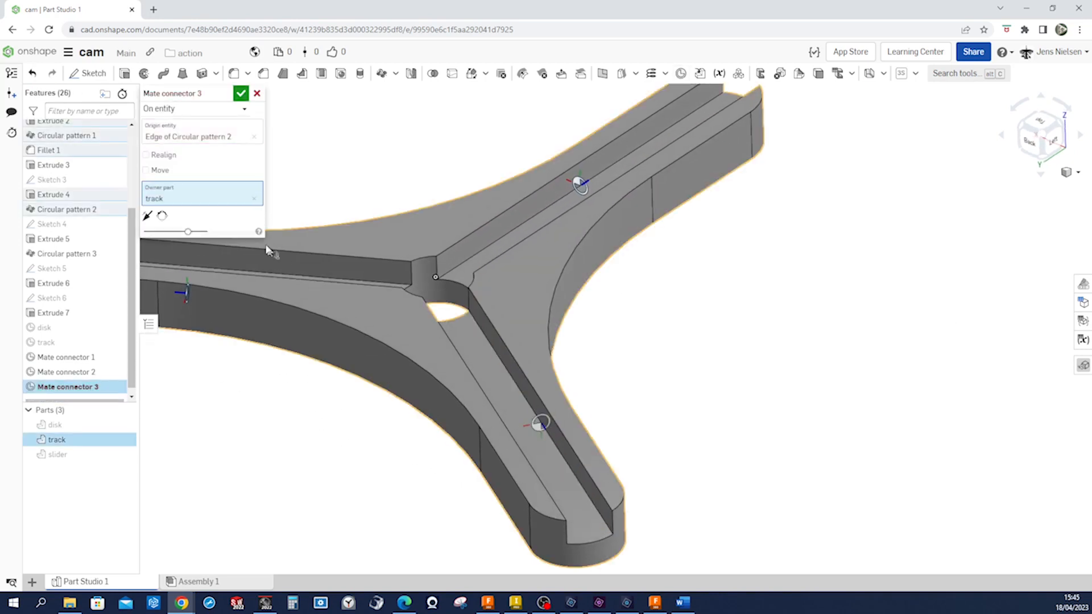
click(146, 170)
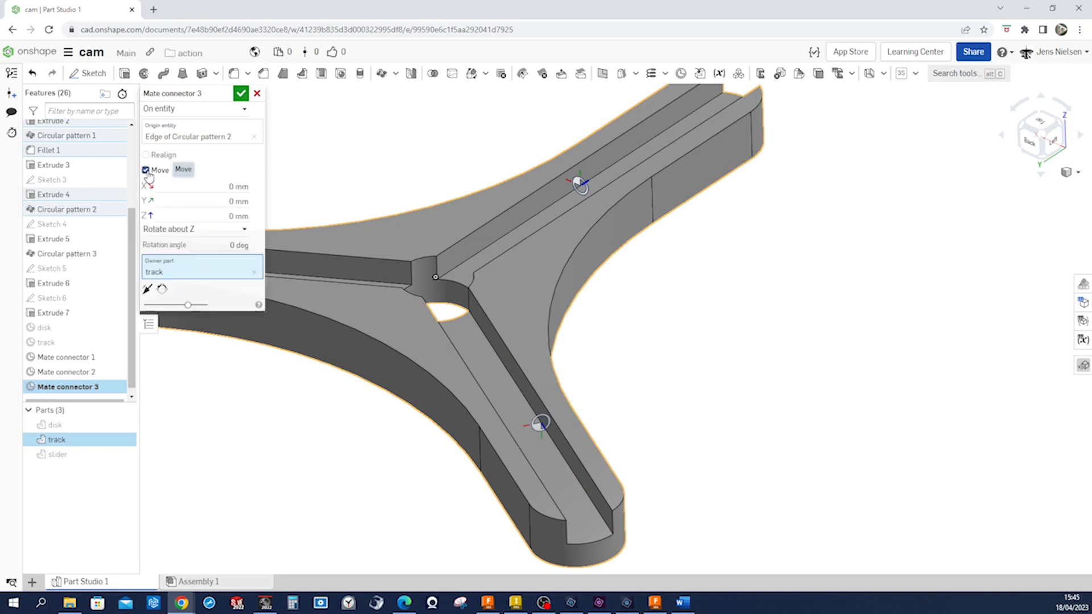
click(239, 244)
text(180)
key(Return)
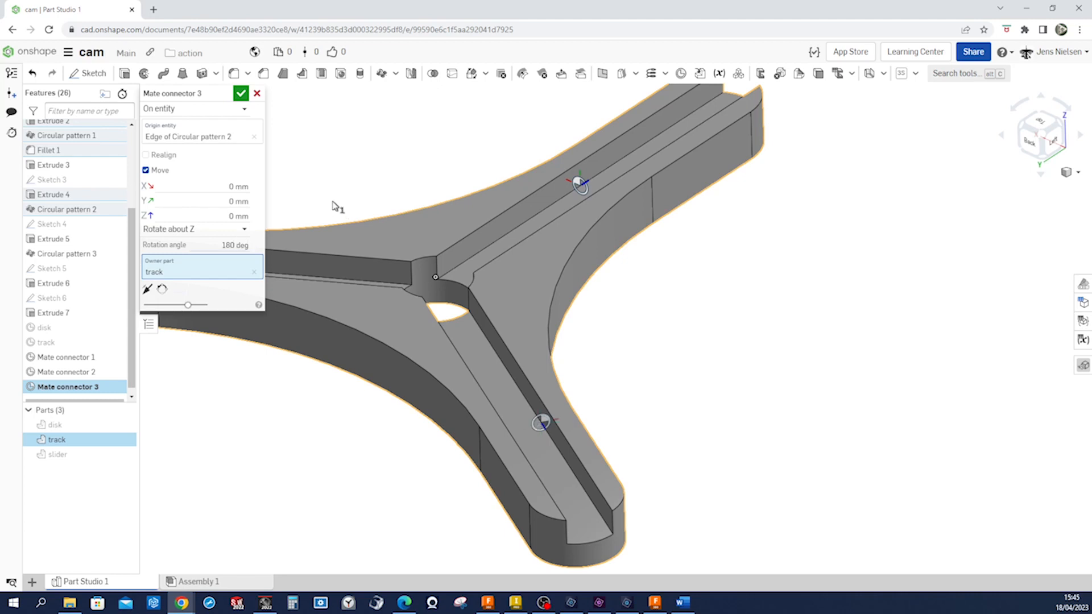
click(241, 94)
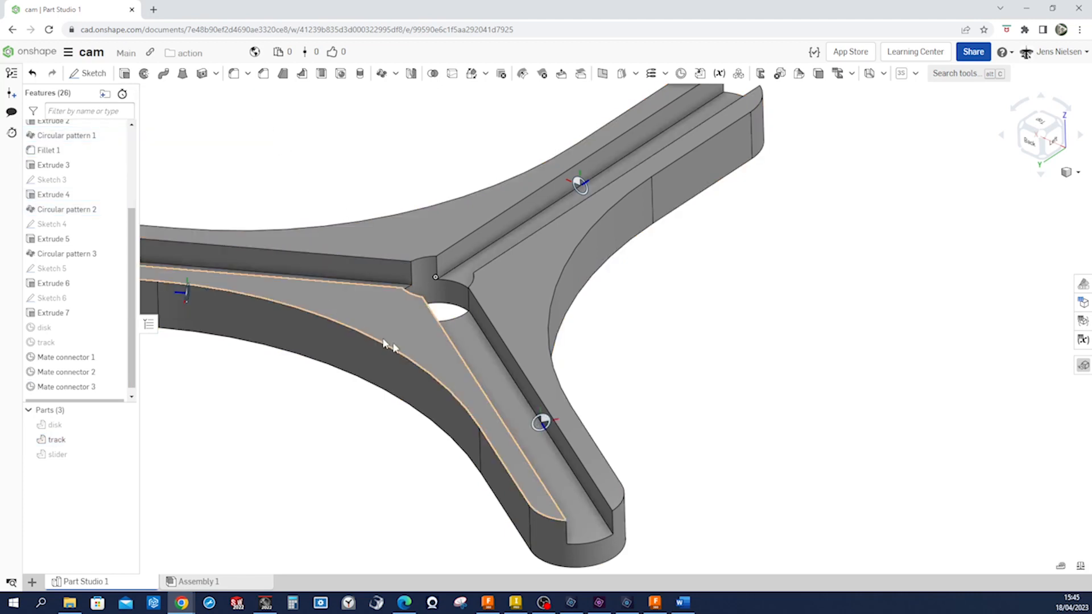
Step: Group the three groove mate connectors into a feature folder named track_mates
scroll(541, 368, down, 3)
right_drag(541, 368, 546, 342)
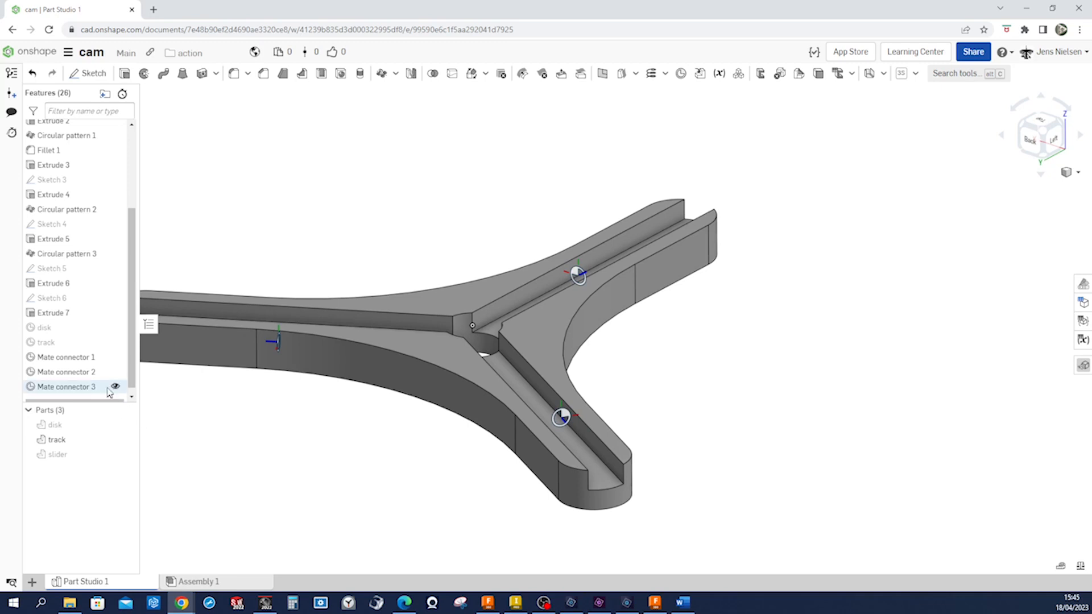
click(79, 360)
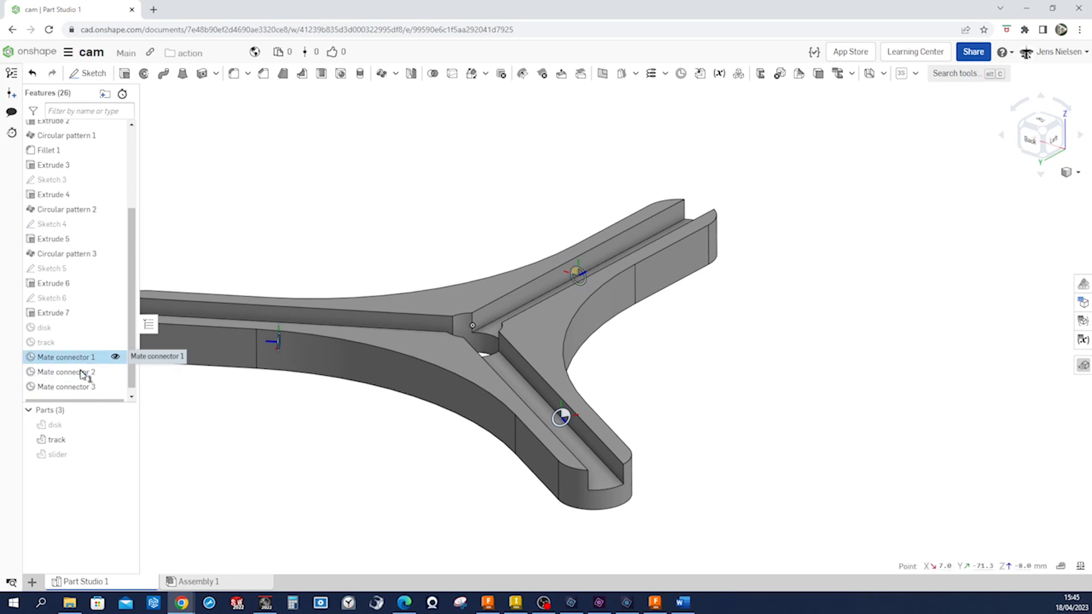
shift+click(85, 386)
right_click(85, 388)
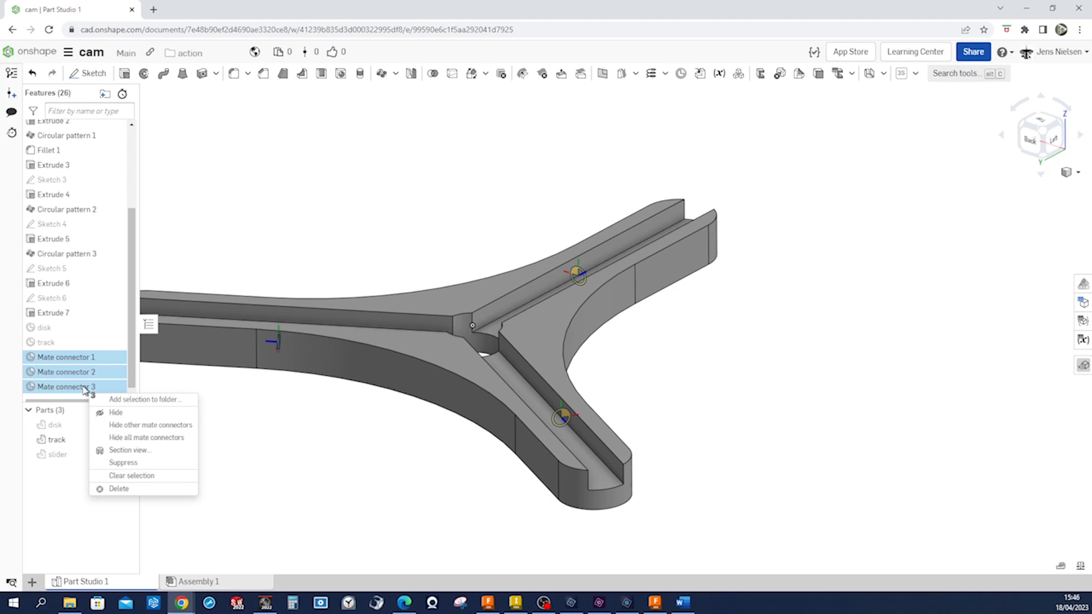
click(123, 400)
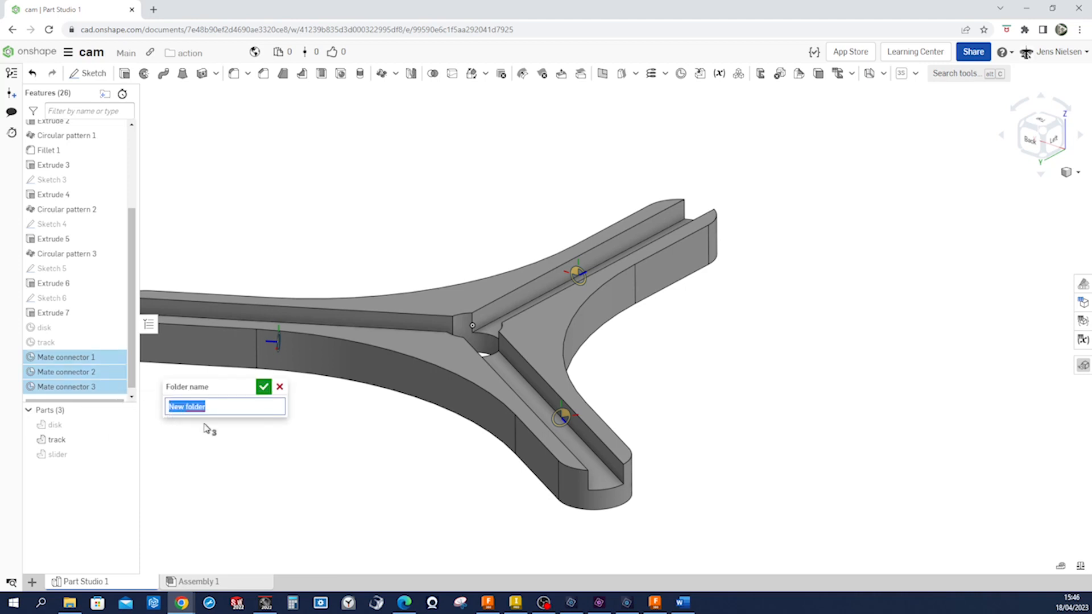
text(track_mates)
key(Return)
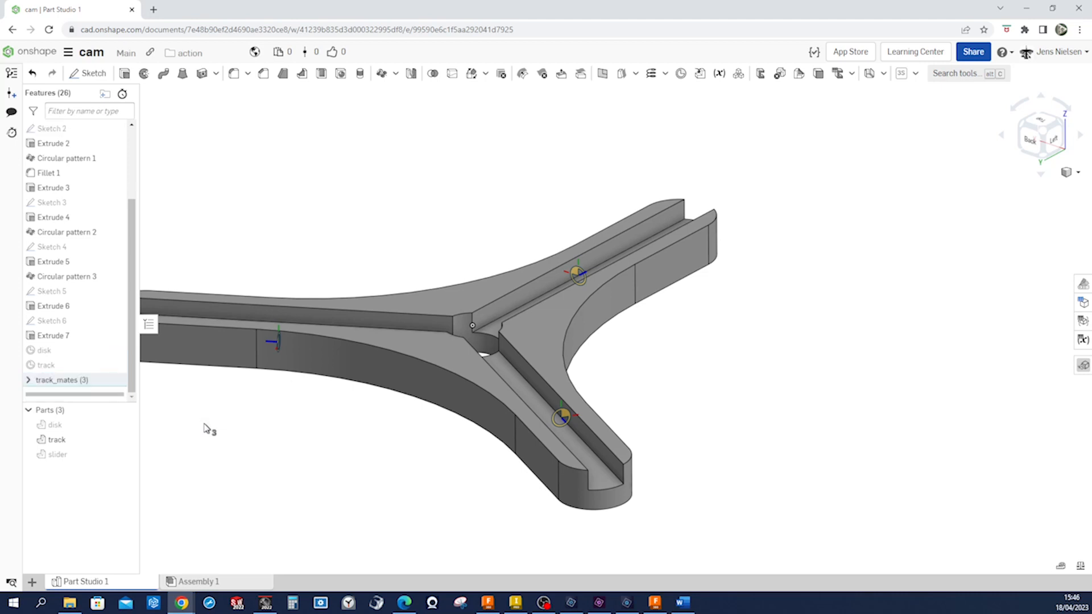
click(263, 488)
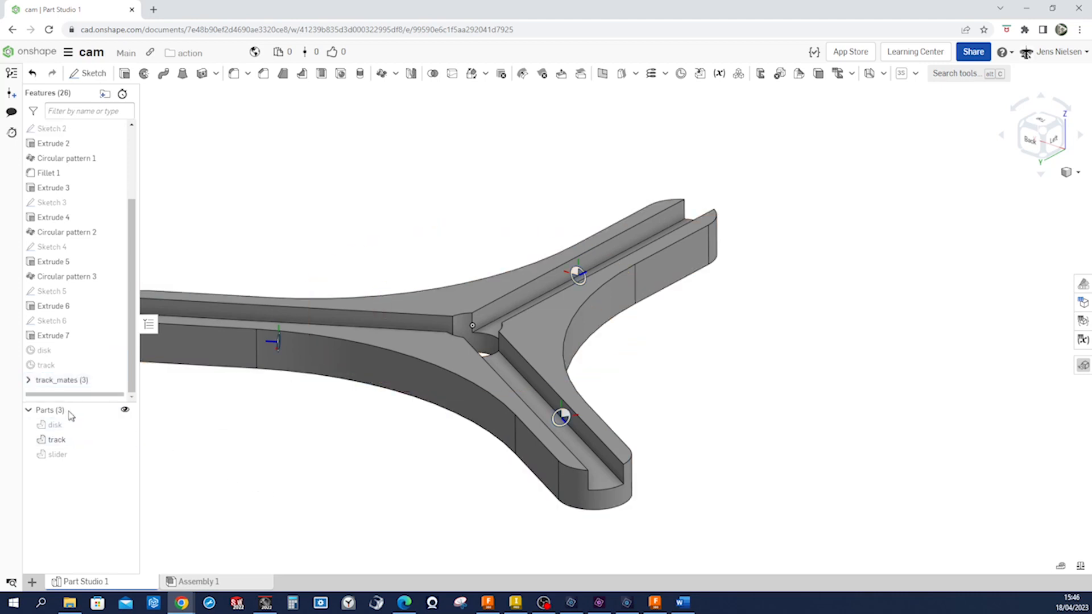
Step: Expand the track_mates folder and hide its three mate connectors
click(29, 380)
click(115, 386)
click(115, 386)
scroll(120, 391, down, 1)
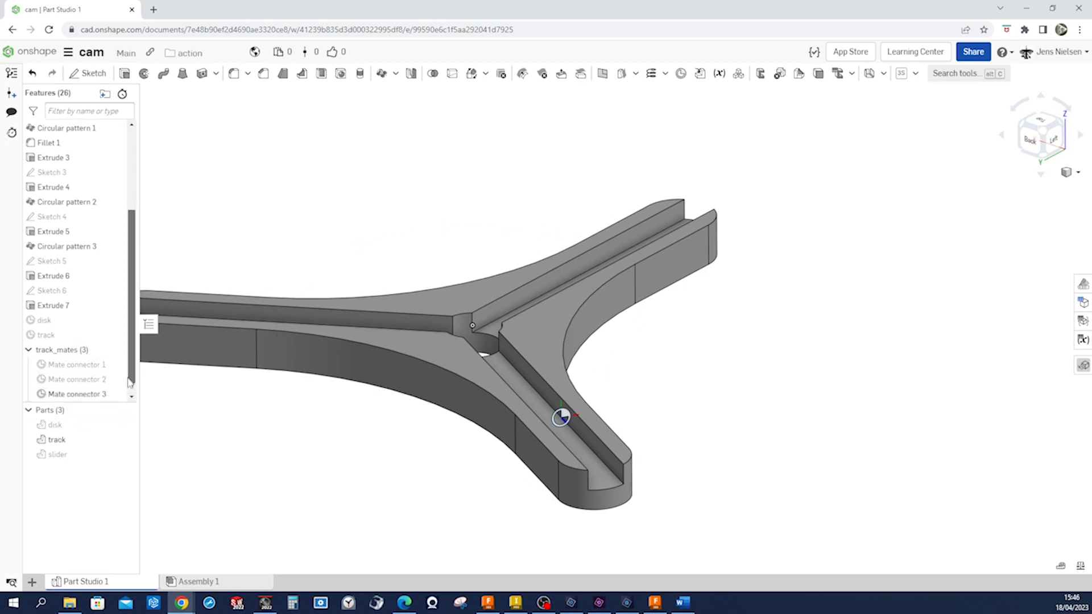
click(117, 380)
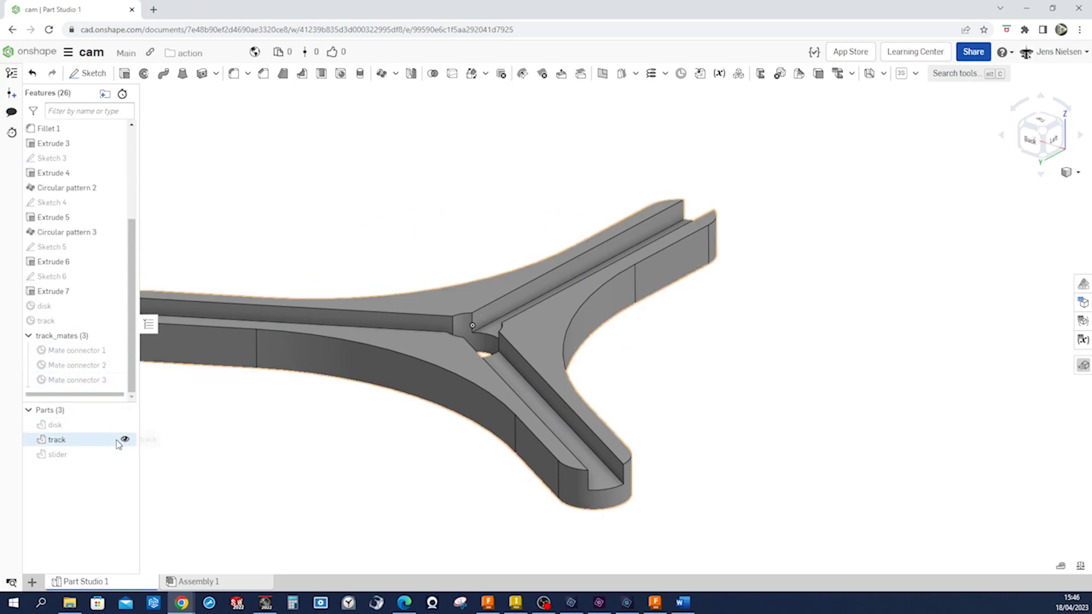
Step: Show the slider on its own and bring the track back into view with it
click(124, 440)
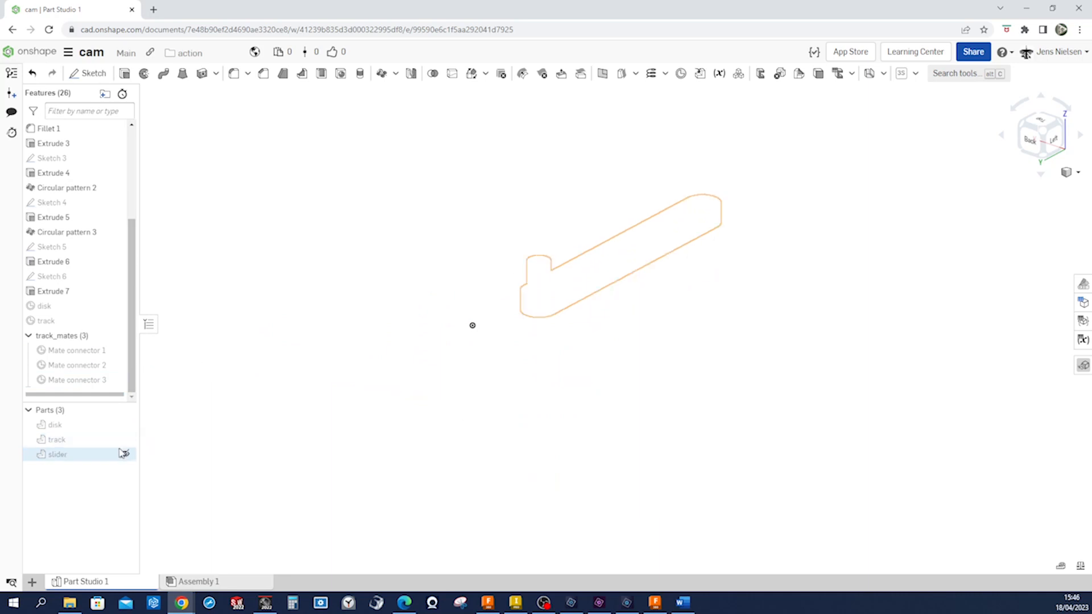
click(125, 454)
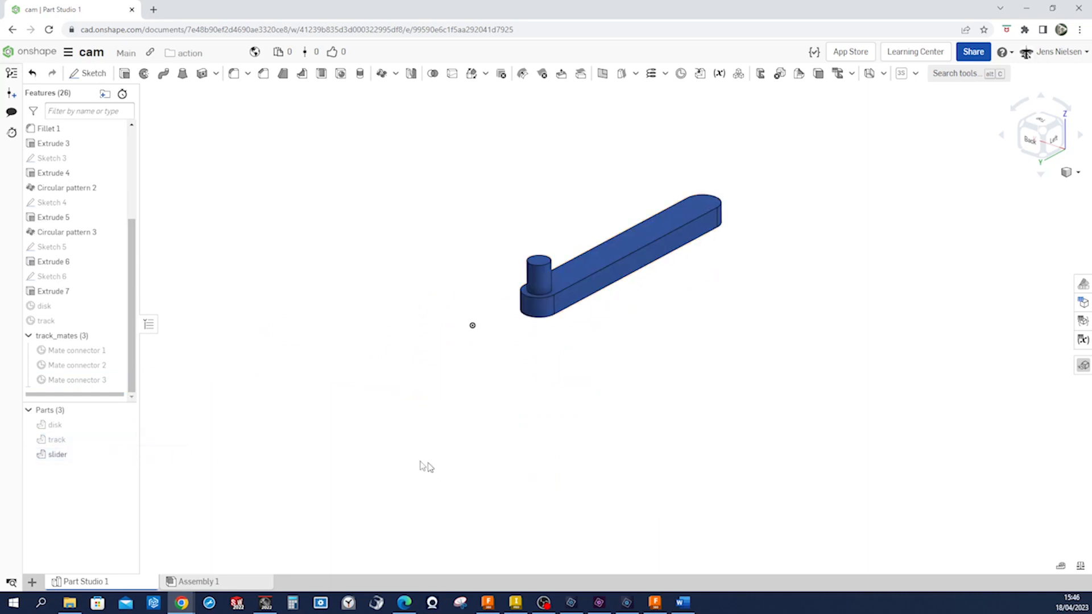
click(124, 439)
right_drag(170, 452, 277, 460)
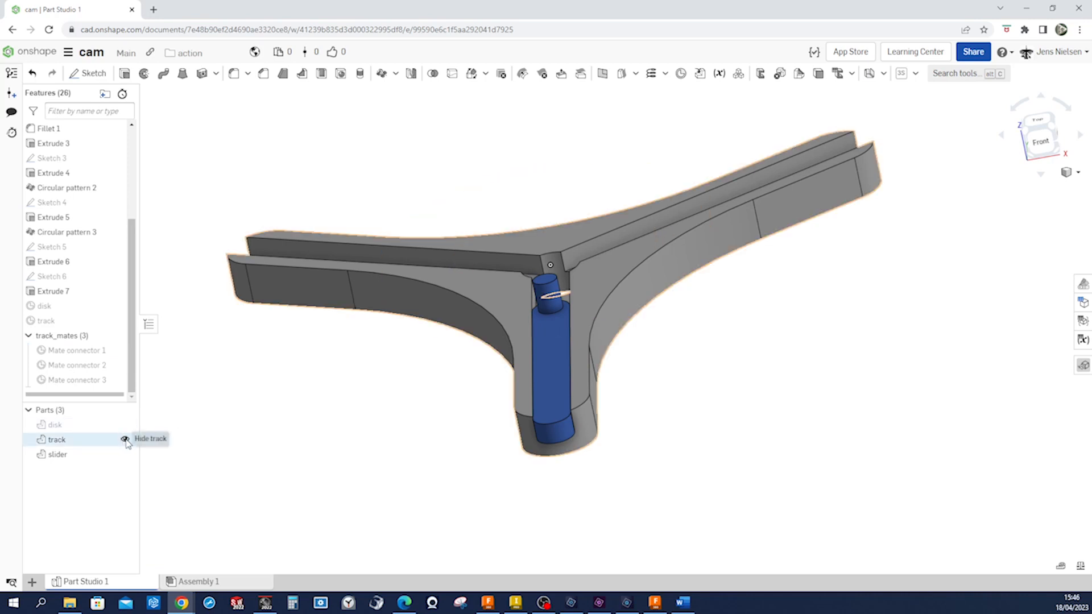
Step: Hide the track, add a mate connector at the midpoint of the slider's long lower side edge, and name it slider
click(124, 440)
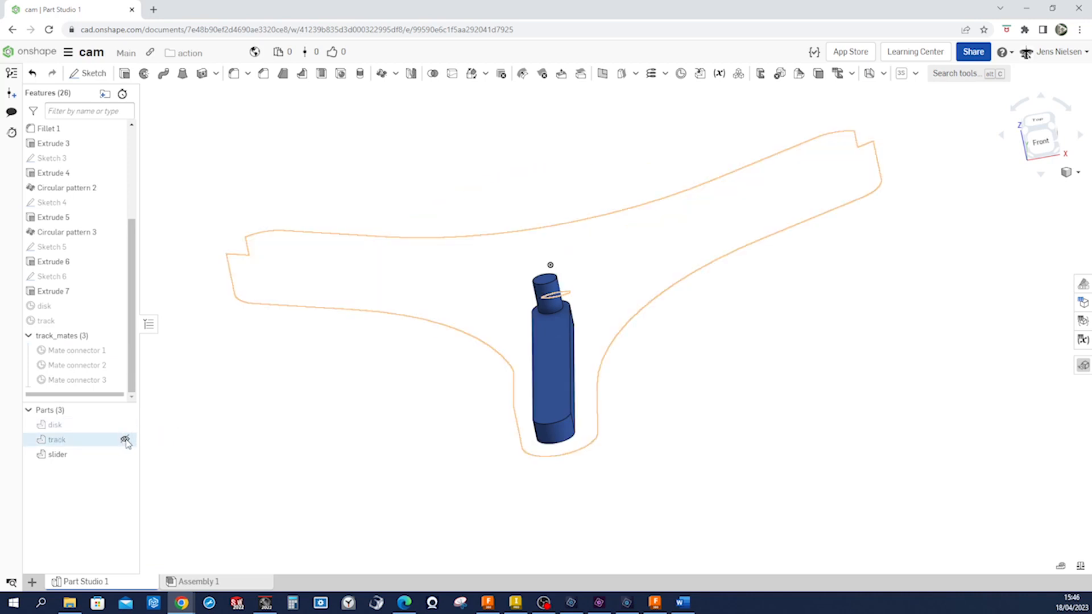
click(680, 73)
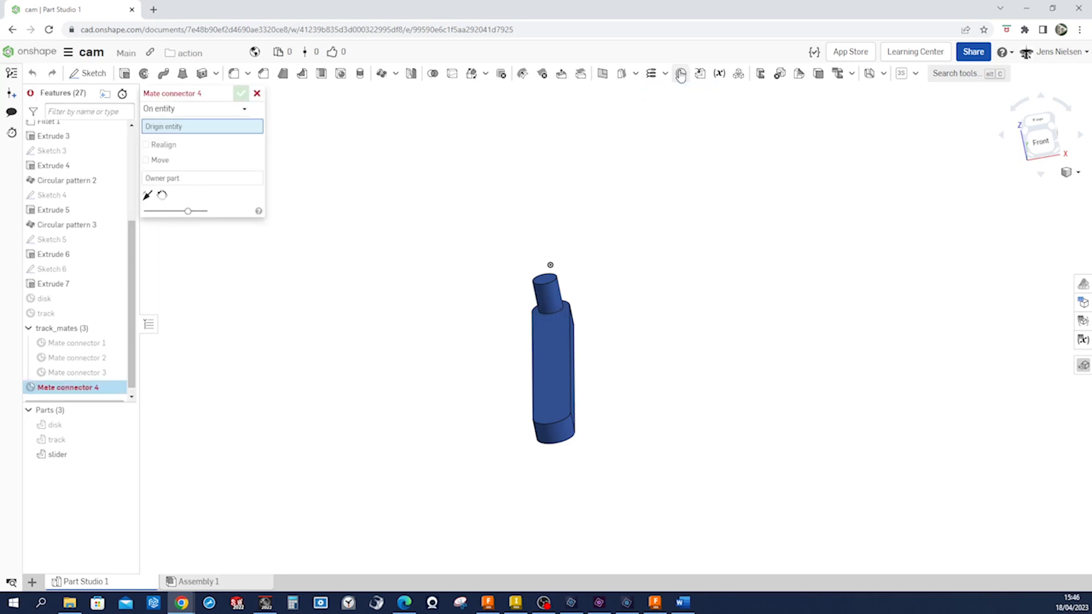
scroll(614, 372, up, 5)
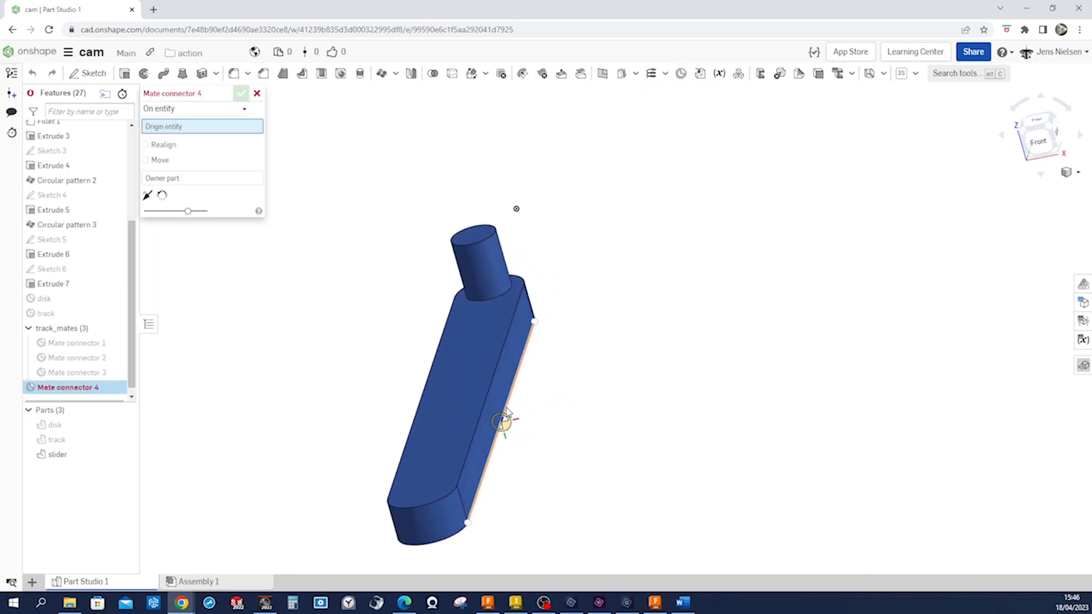
click(506, 412)
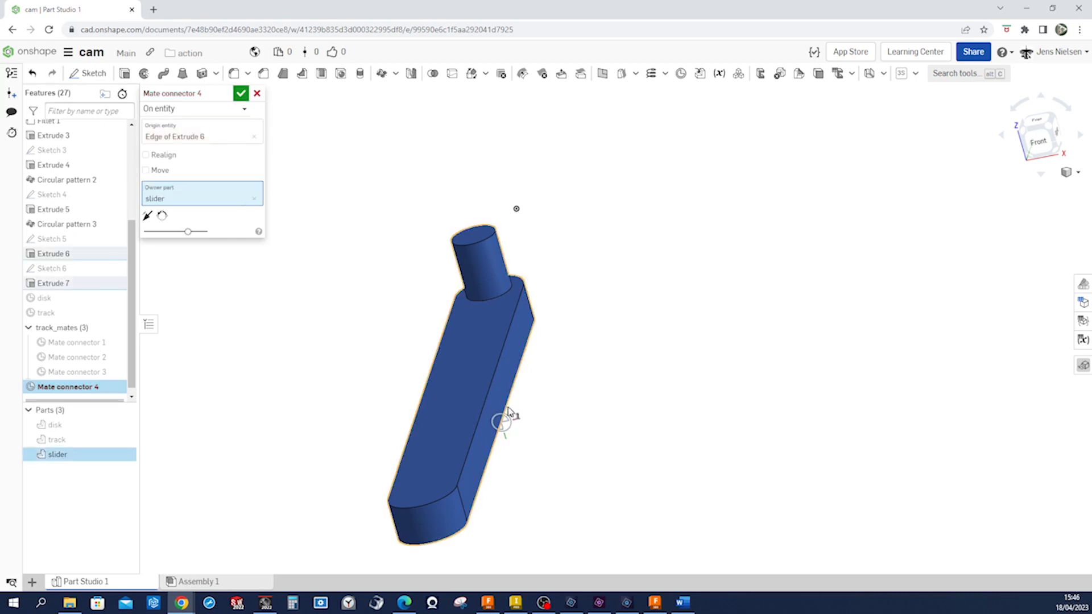
scroll(652, 417, down, 2)
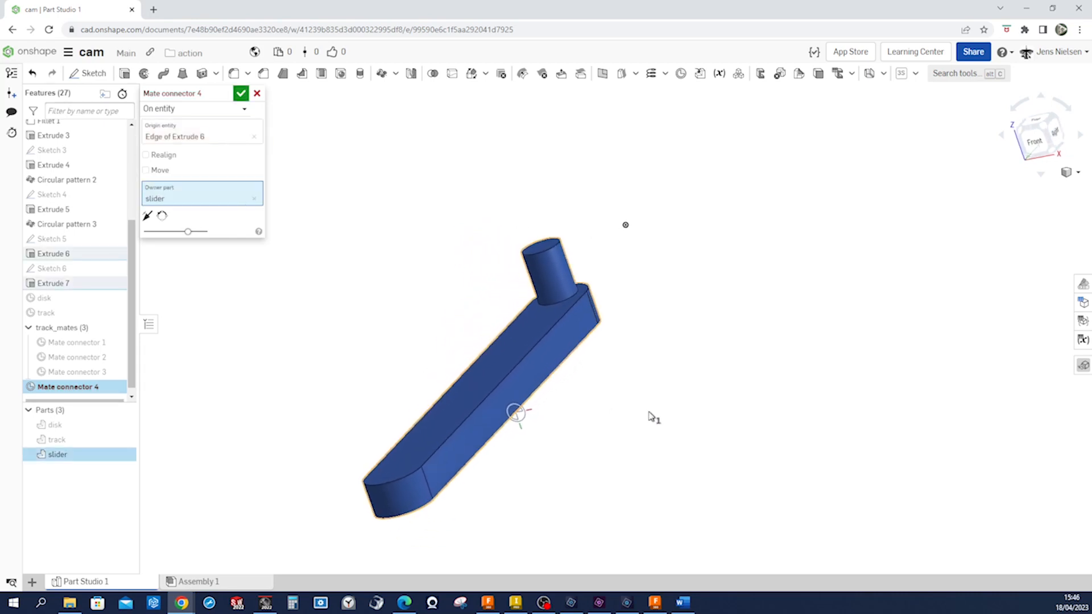
click(241, 94)
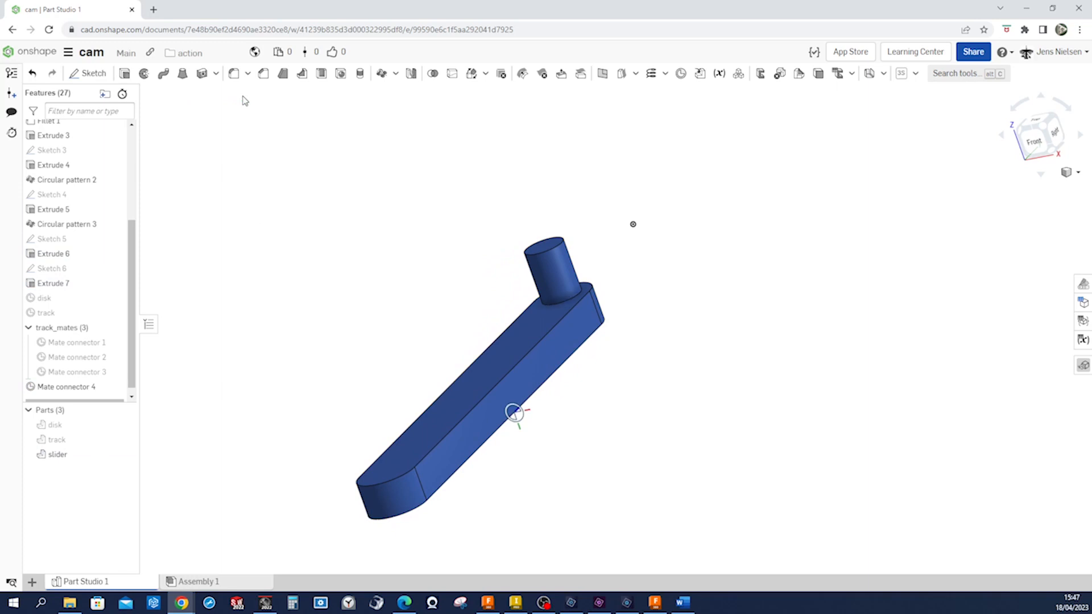
right_click(94, 388)
click(137, 400)
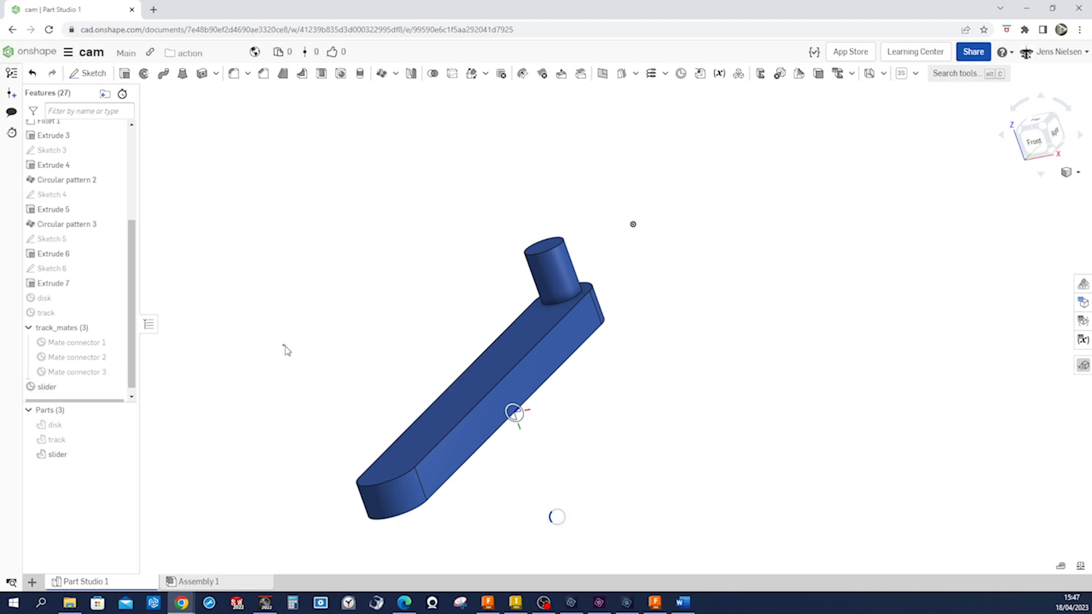
Step: Switch to Assembly 1 and insert one disk, one track and one slider from Part Studio 1, placed apart from each other
click(227, 586)
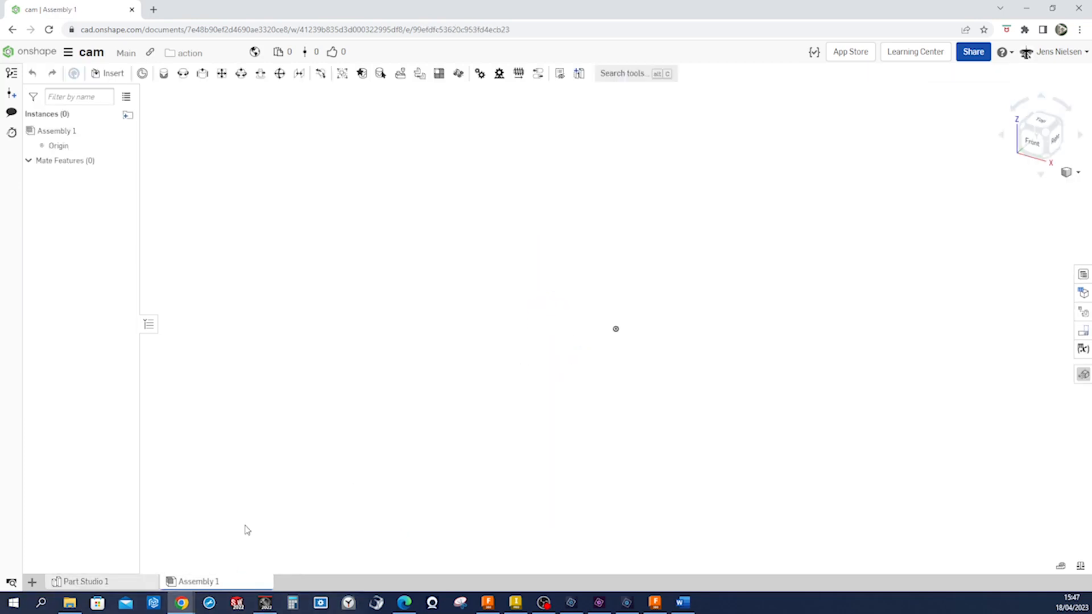
click(114, 73)
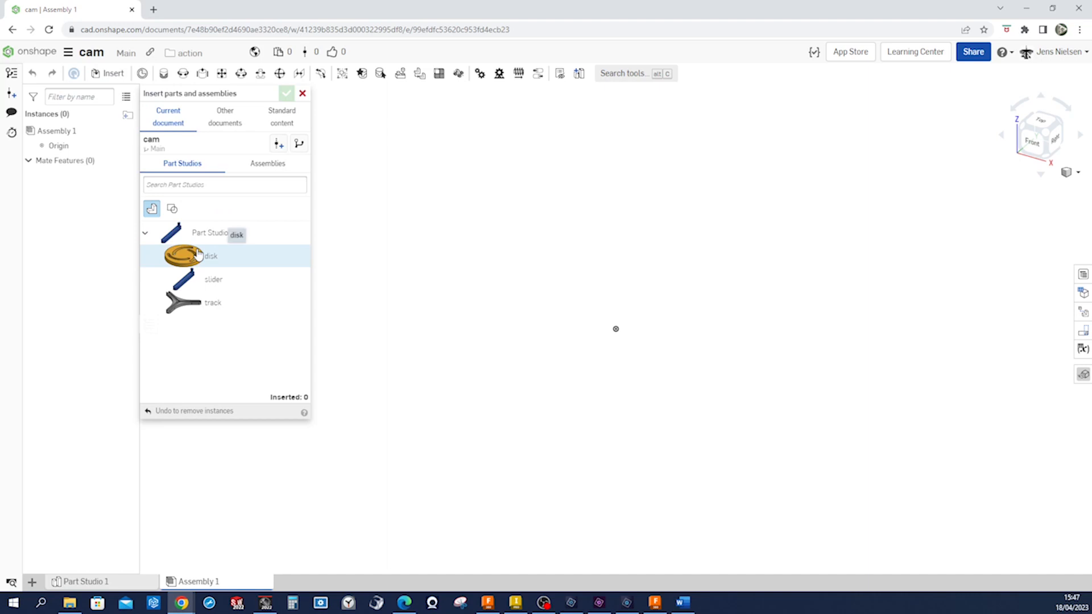
click(195, 253)
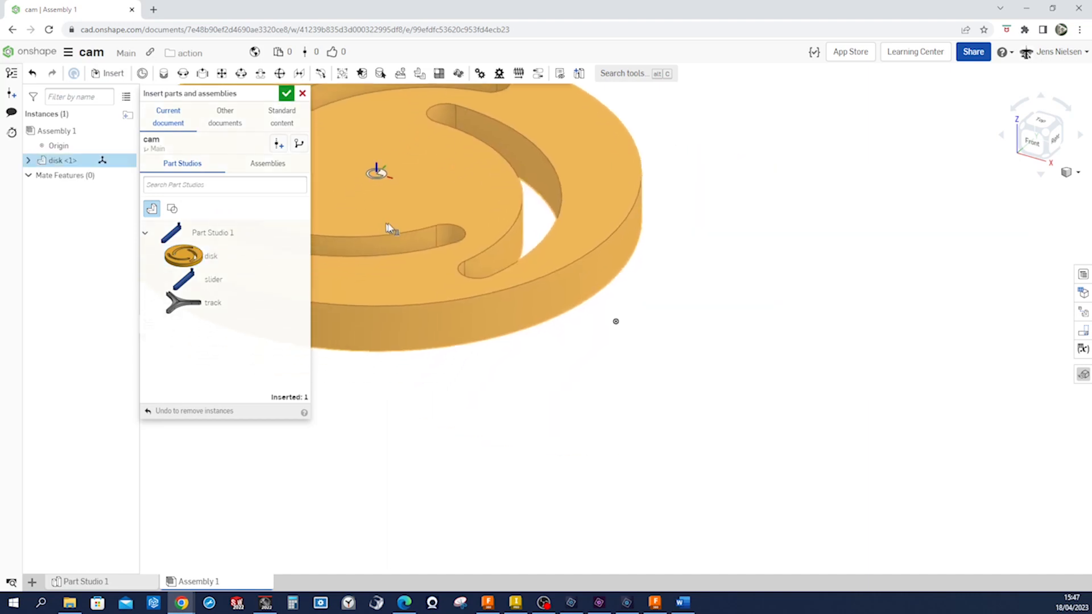
click(410, 222)
click(210, 303)
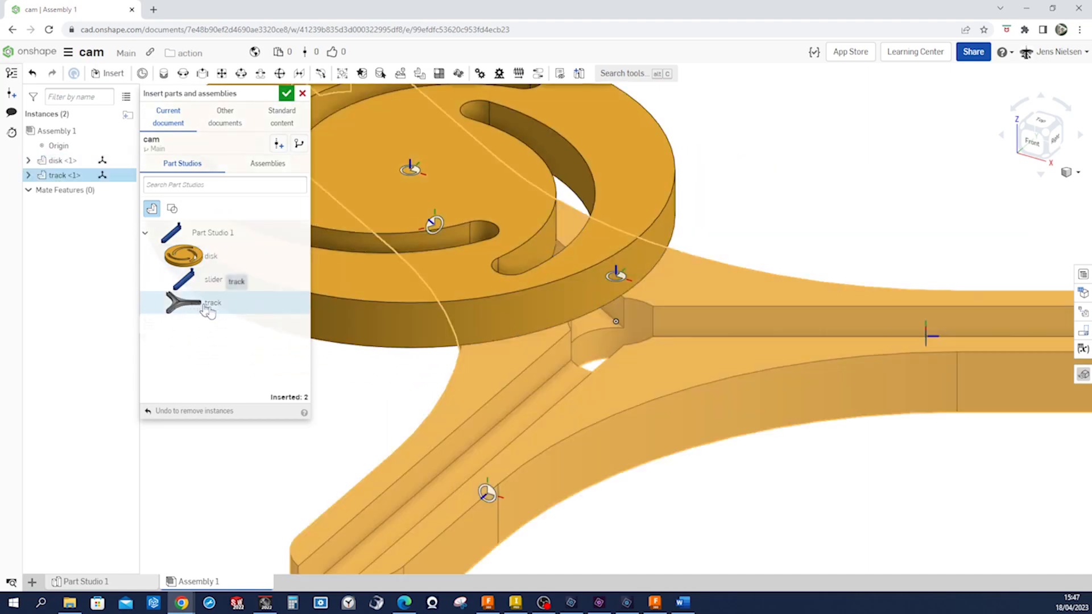
click(398, 477)
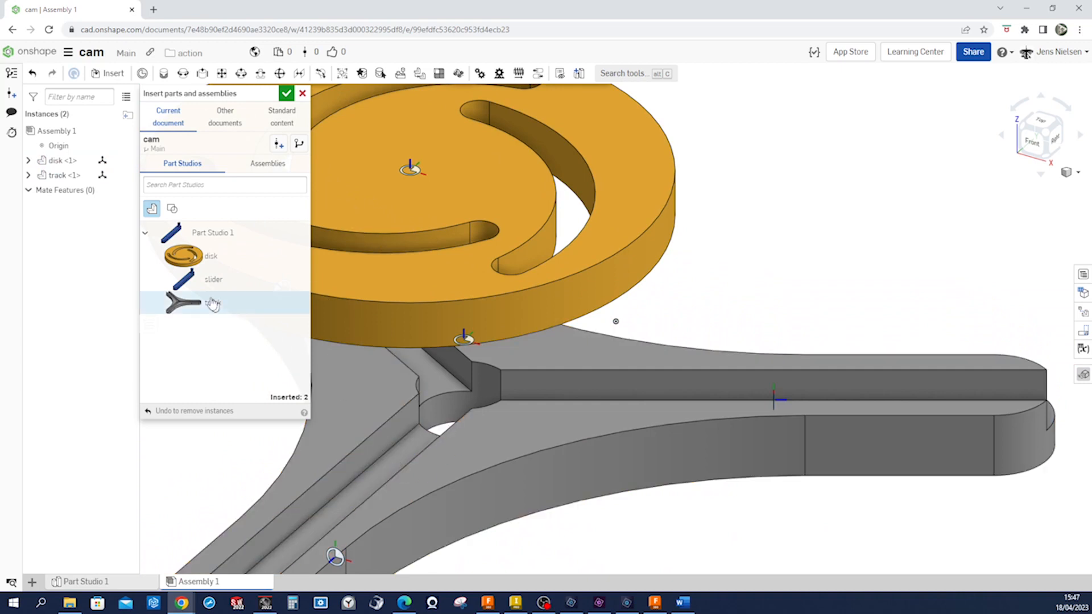
click(215, 279)
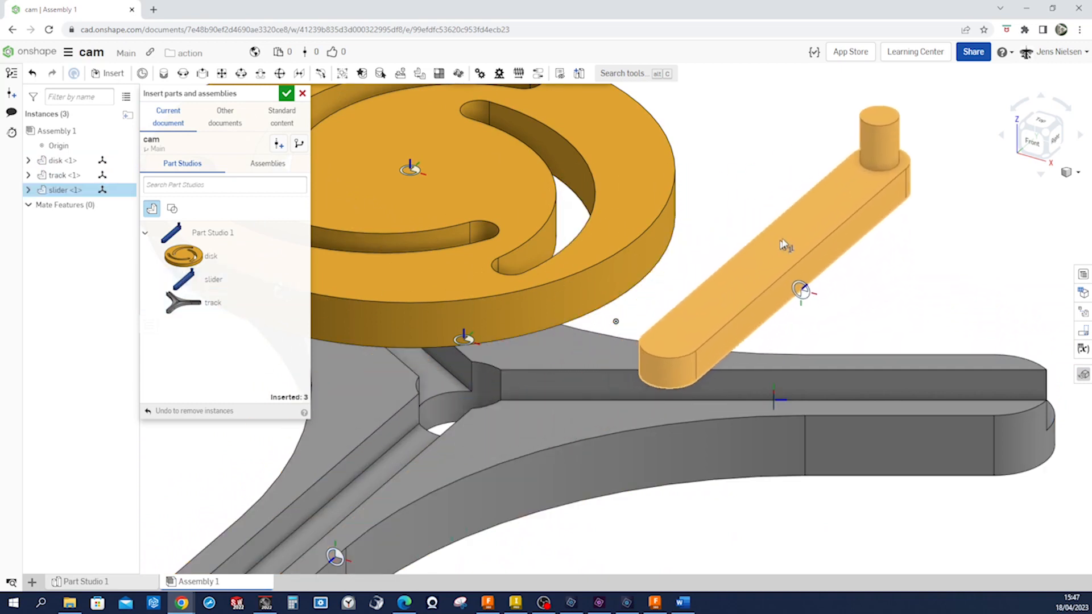
click(839, 264)
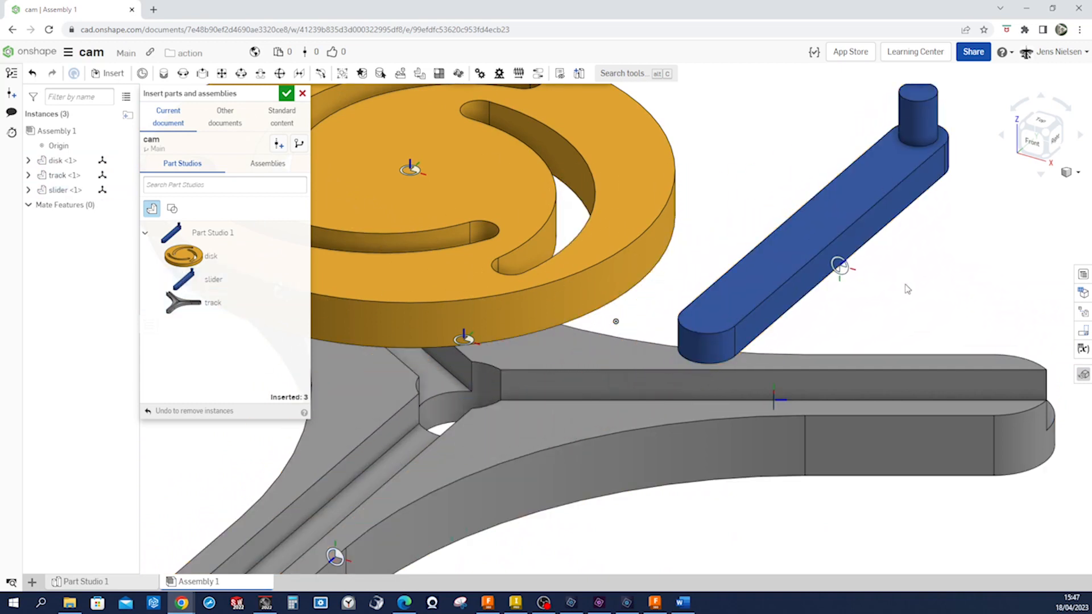
click(286, 93)
Step: Fix the track in place in the assembly
right_drag(709, 227, 560, 395)
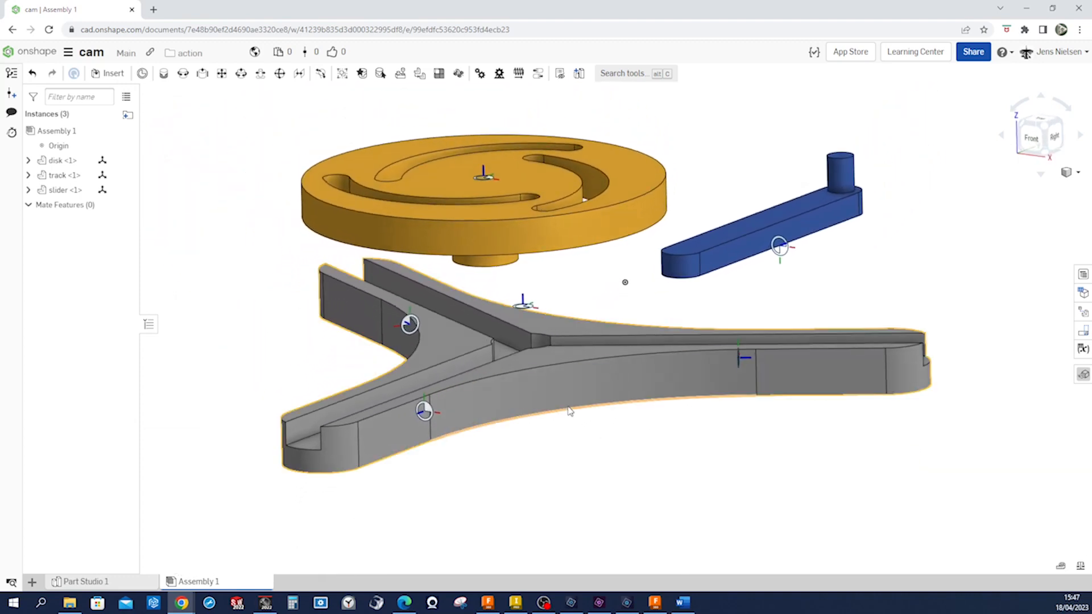
right_click(555, 391)
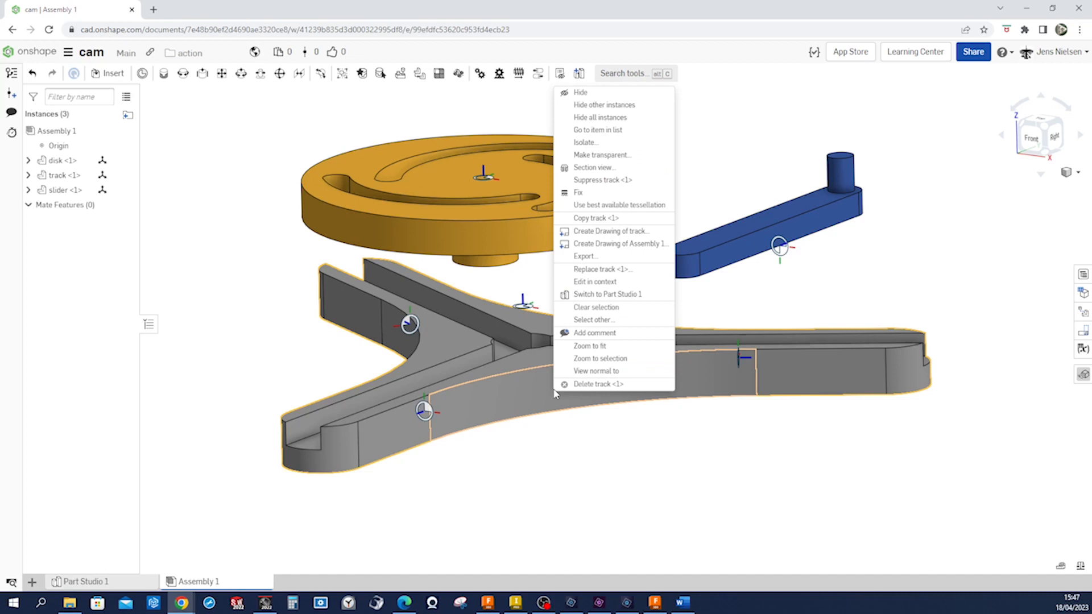
click(595, 195)
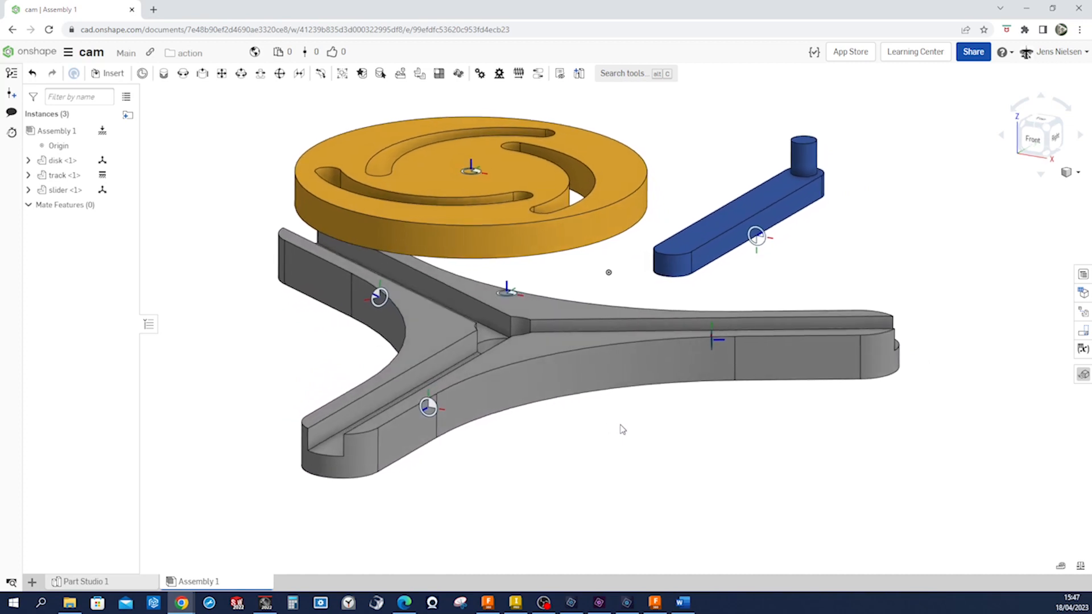
Step: Add a Revolute mate between the disk's and the track's central mate connectors, and turn the disk to test it
click(183, 75)
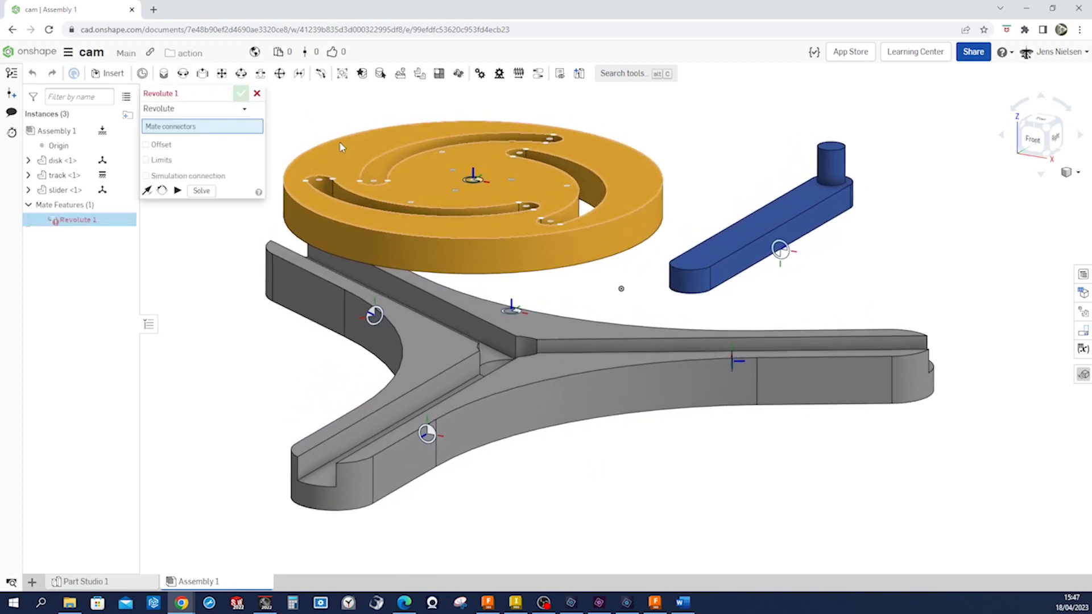
click(501, 197)
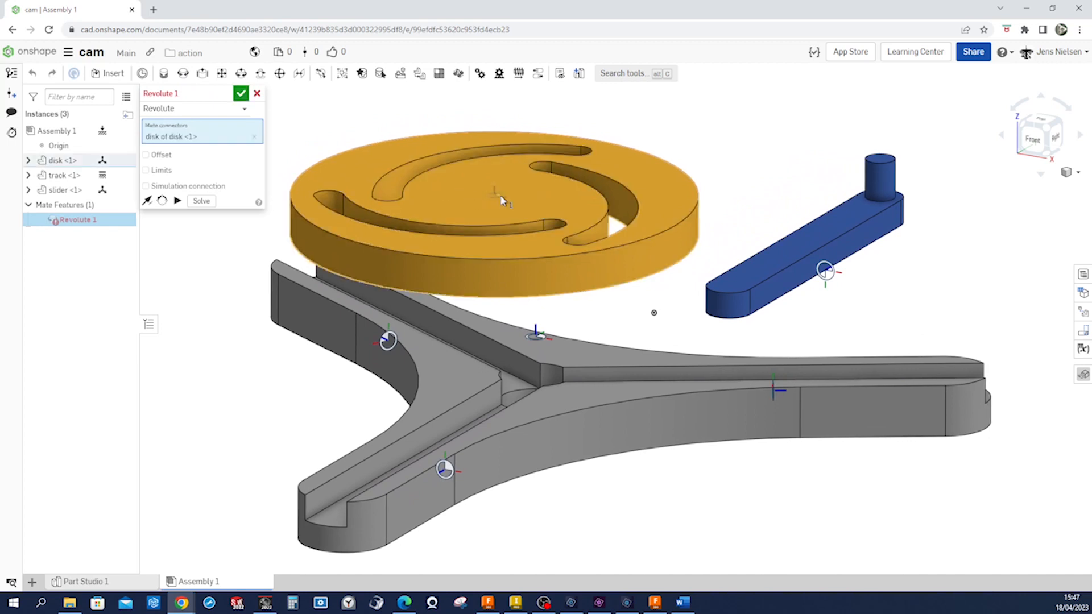
click(540, 338)
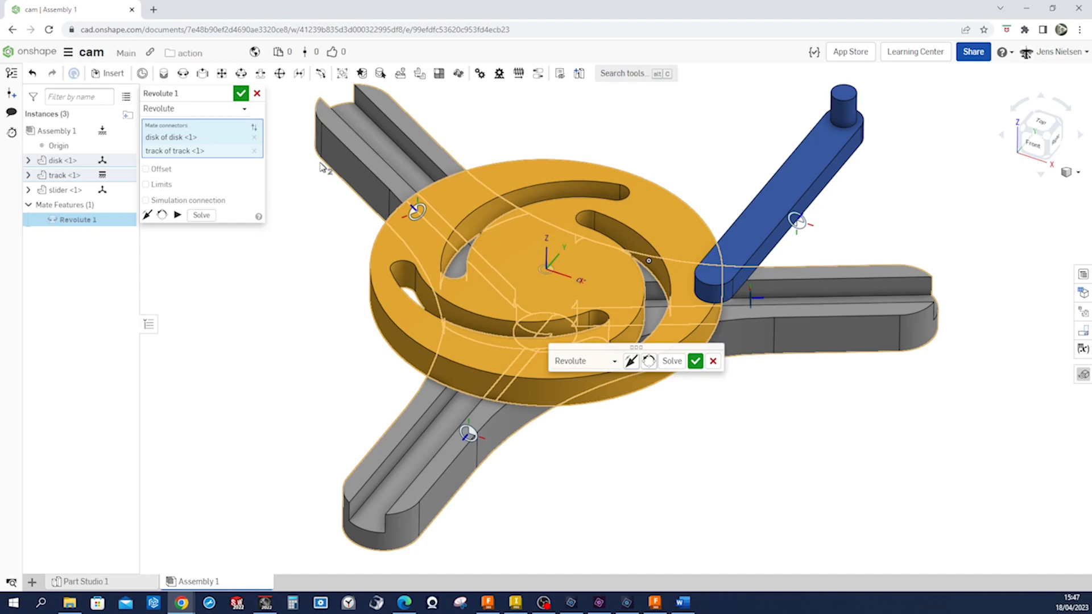
click(695, 361)
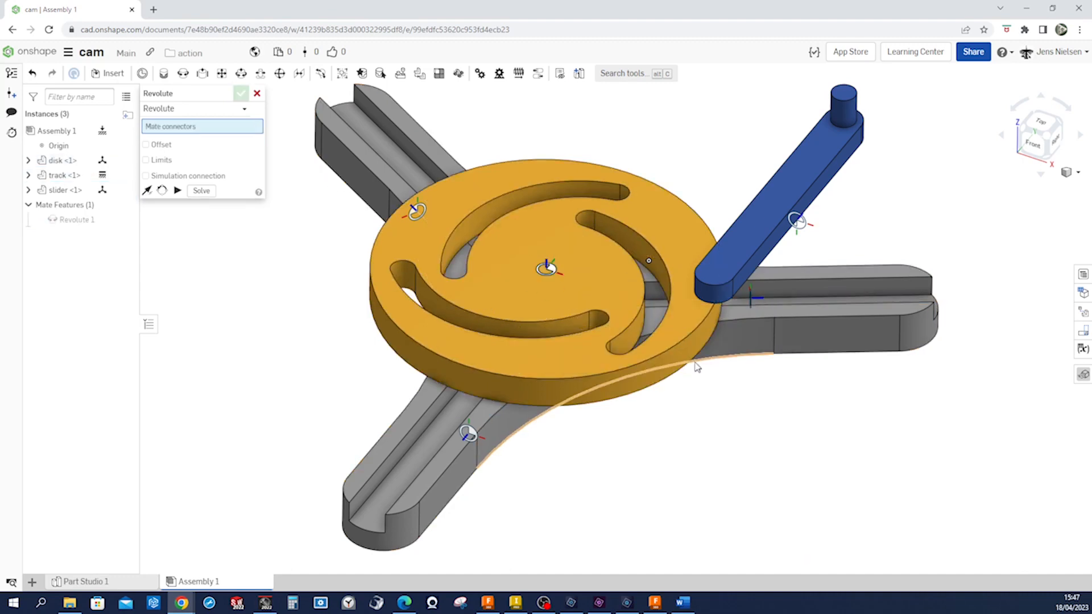
click(256, 94)
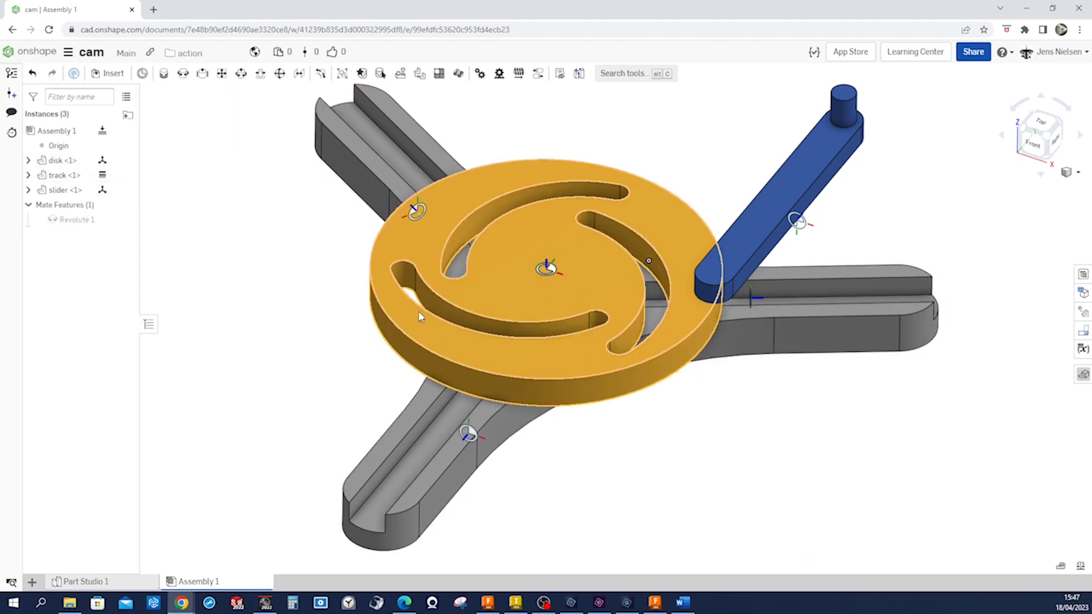
drag(426, 333, 574, 352)
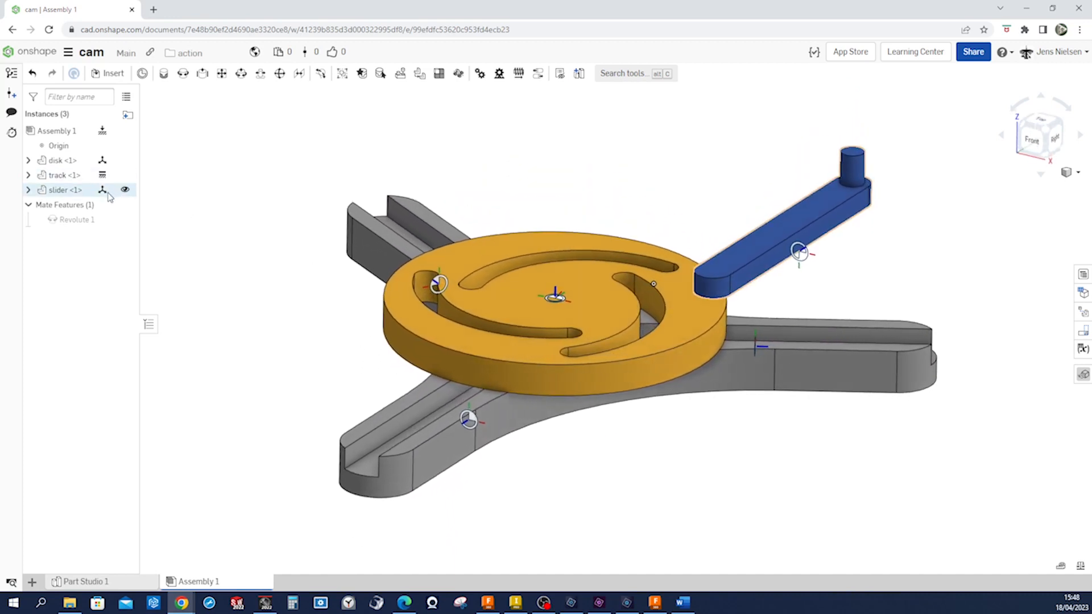
Step: Hide the disk, add a Slider mate between the slider's connector and the track's Mate connector 1, and test the motion along the groove
click(124, 160)
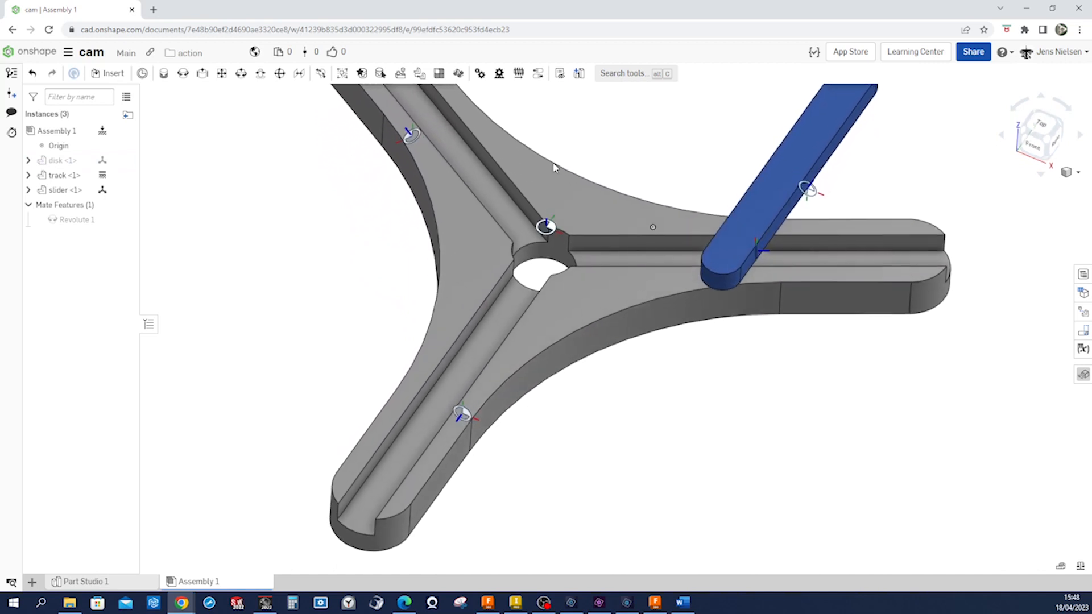
click(203, 75)
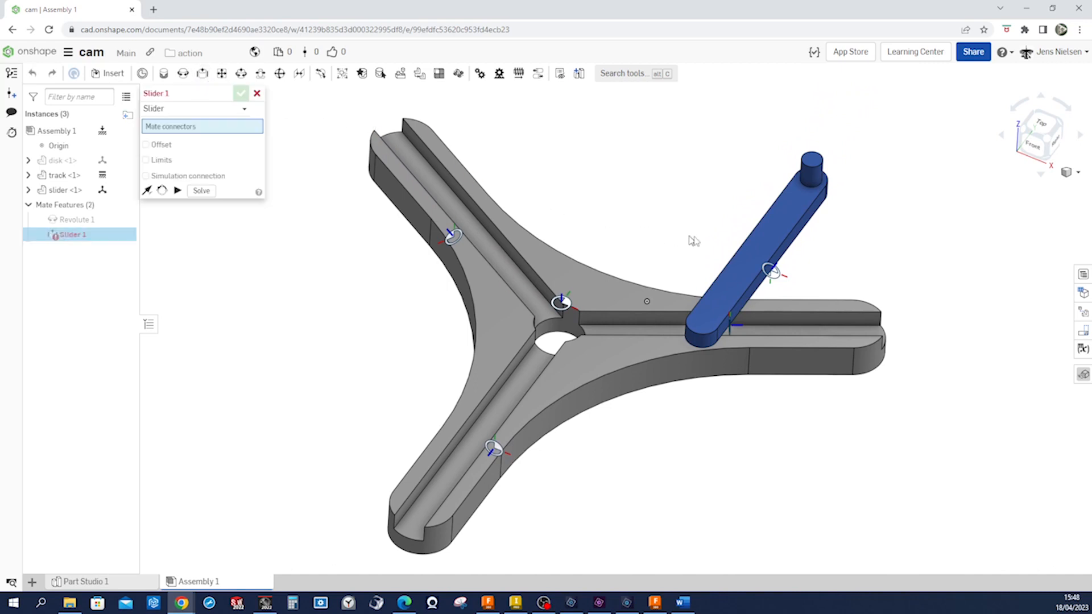
click(771, 272)
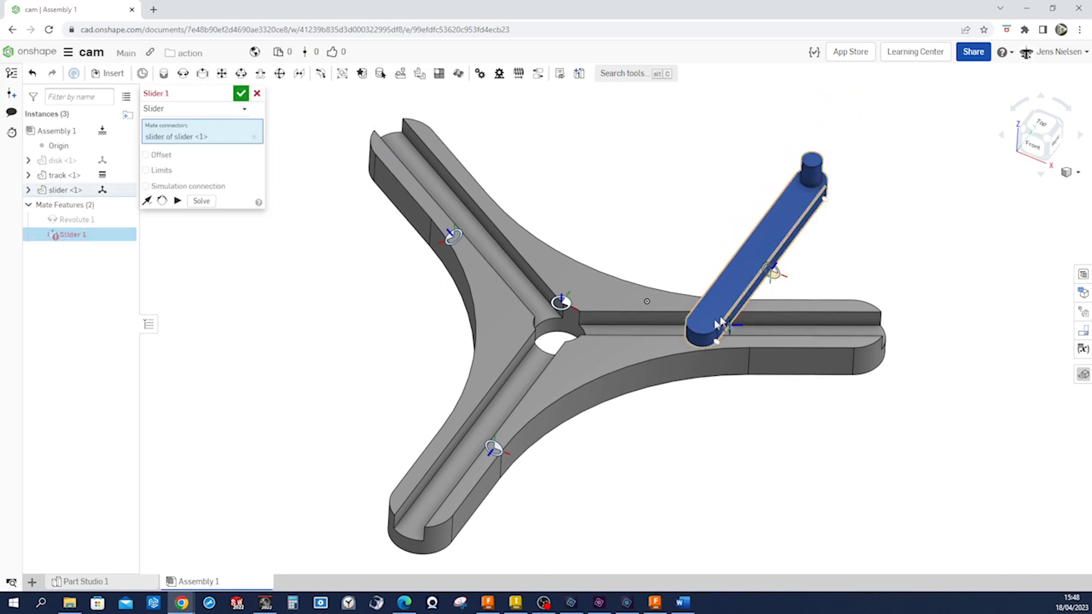
scroll(597, 503, up, 2)
click(475, 439)
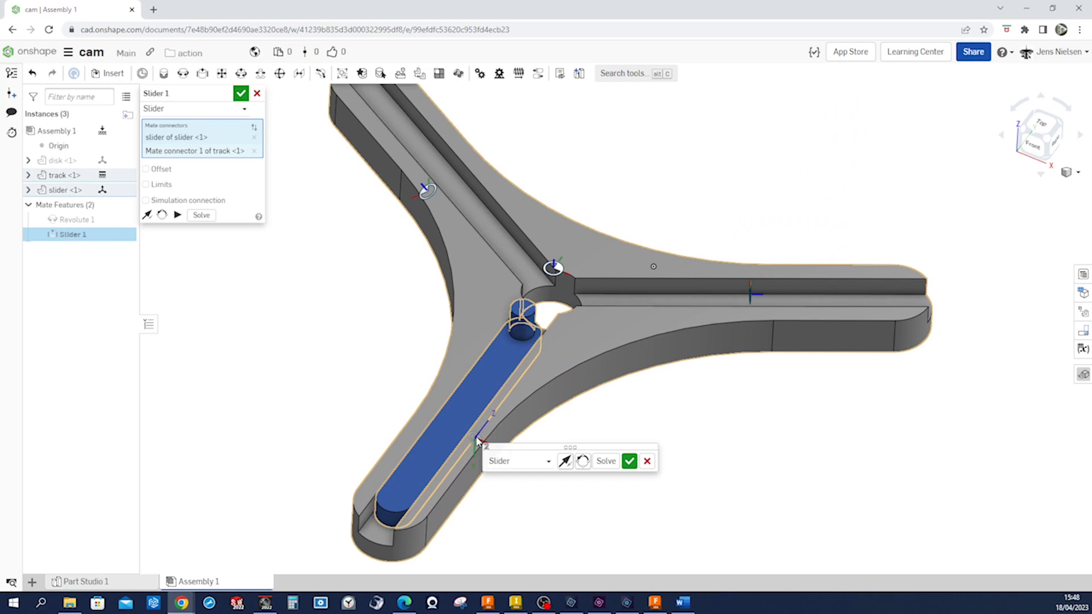
click(630, 461)
drag(521, 312, 407, 382)
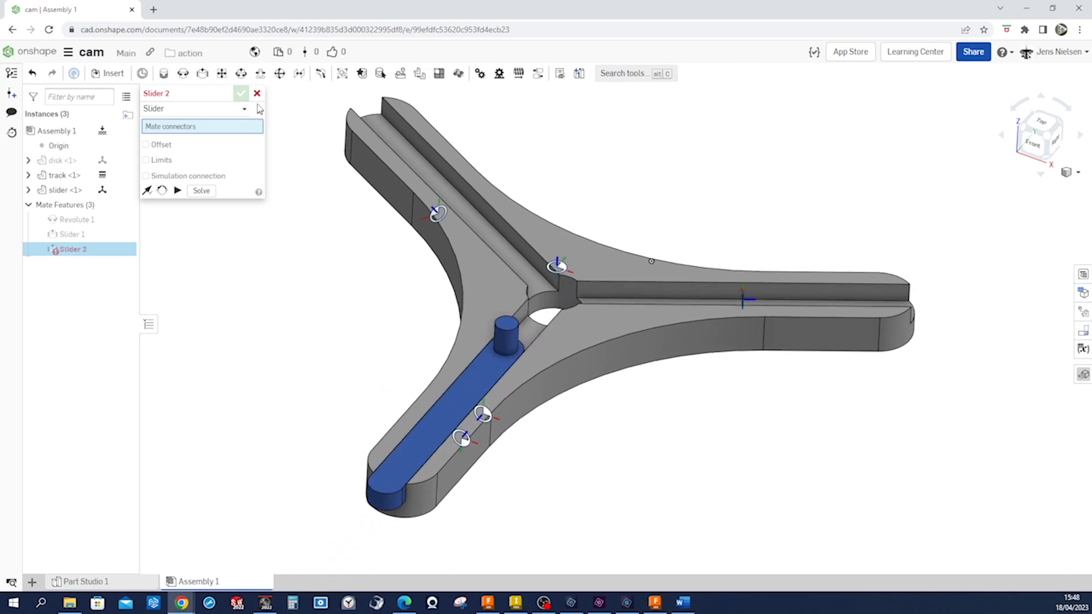
click(257, 93)
Step: Insert a second slider from Part Studio 1 beside an empty arm of the track
click(117, 78)
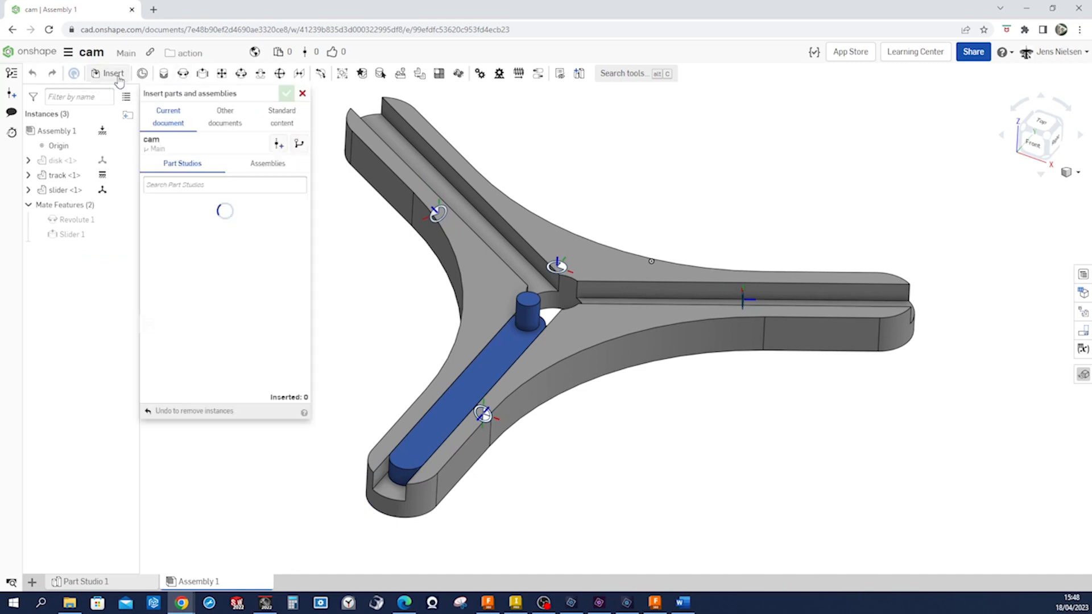
click(194, 284)
right_drag(602, 303, 670, 331)
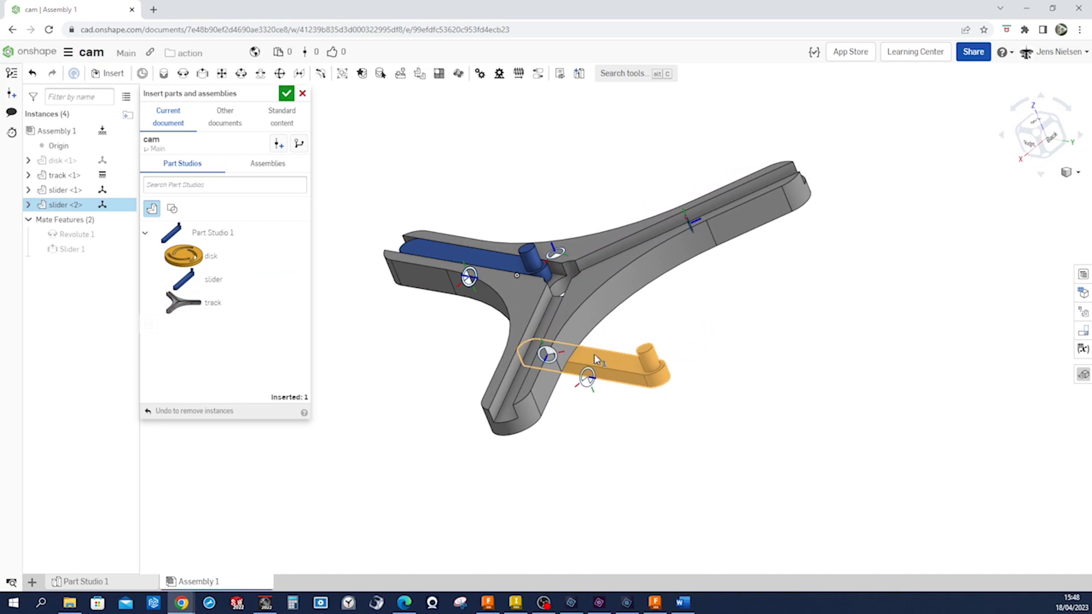
click(602, 381)
click(286, 94)
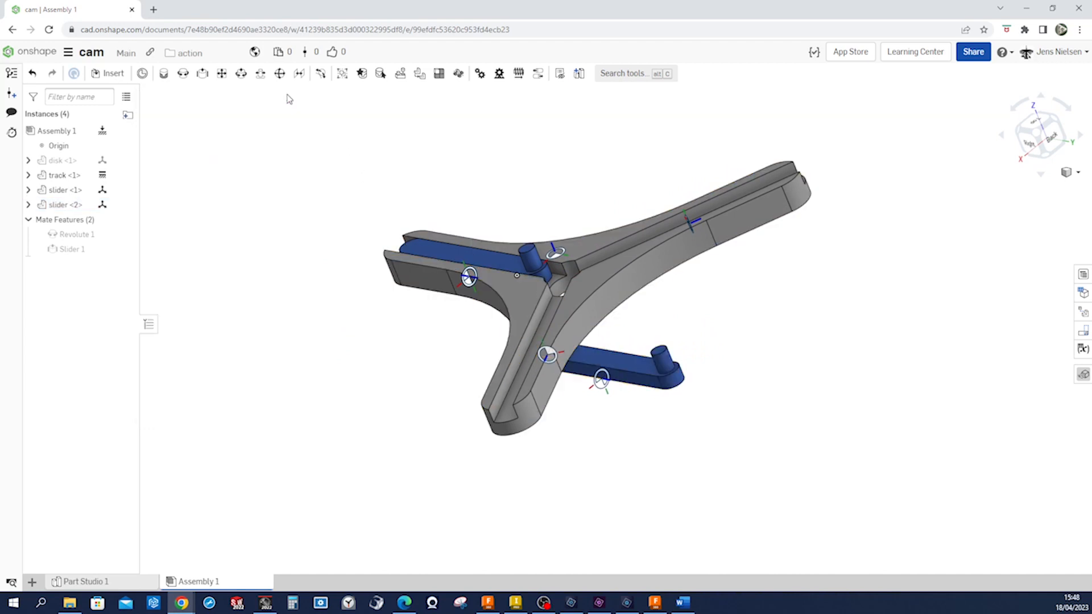
Step: Move and turn the second slider so it lies beside the empty arm, roughly parallel to its groove
mouse_move(597, 378)
right_down()
mouse_move(624, 356)
mouse_move(617, 388)
mouse_move(598, 394)
right_up()
click(624, 357)
drag(589, 400, 691, 368)
click(753, 396)
right_drag(739, 378, 739, 366)
scroll(740, 366, up, 1)
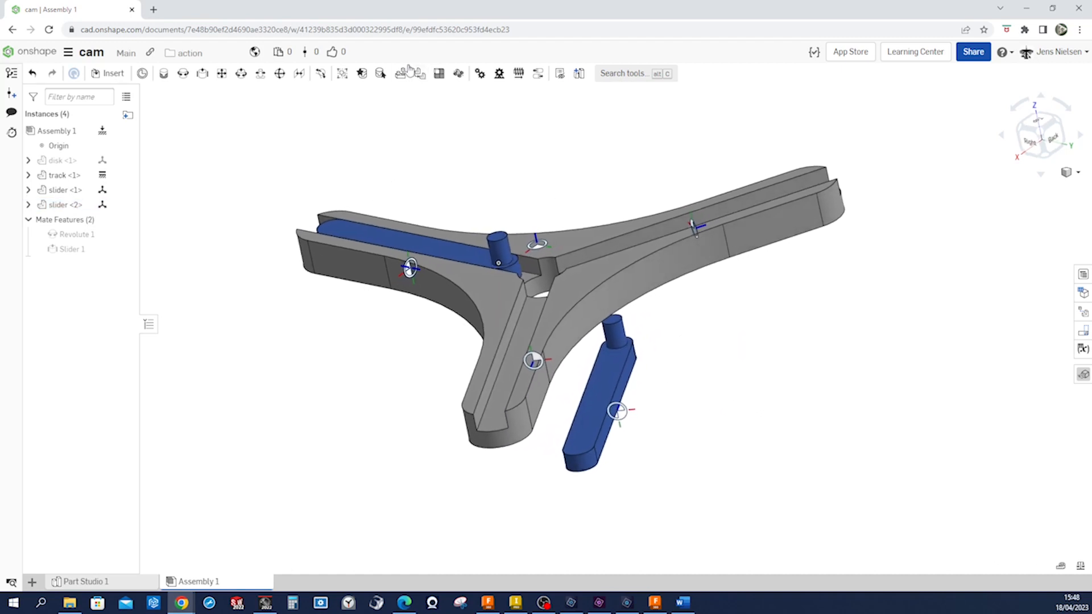
Step: Add a Slider mate between the second slider's connector and the track's Mate connector 2, and slide it outward along the groove
click(204, 74)
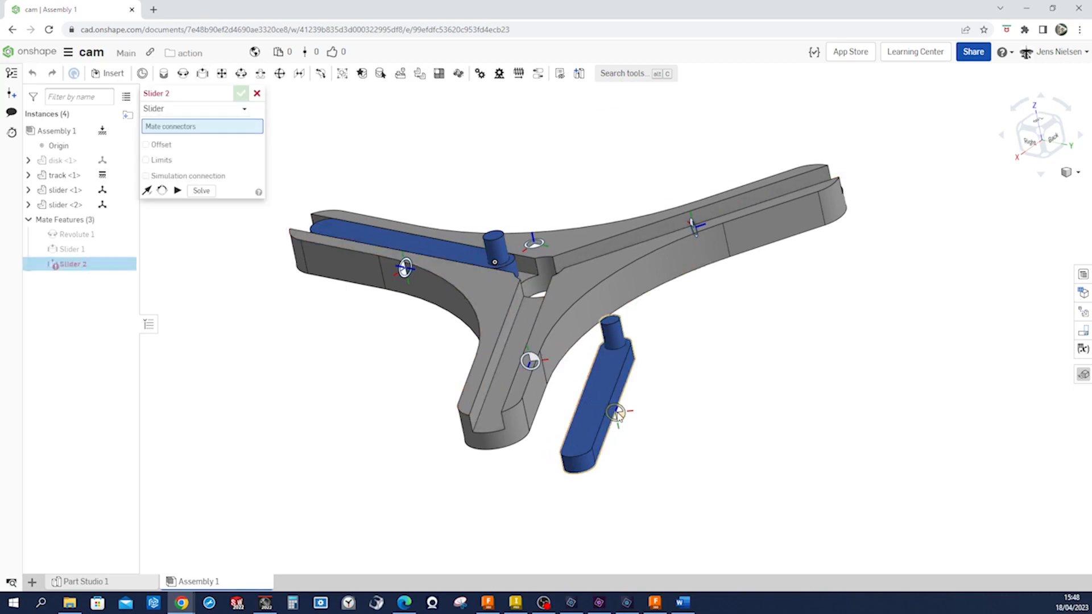
click(617, 413)
click(533, 360)
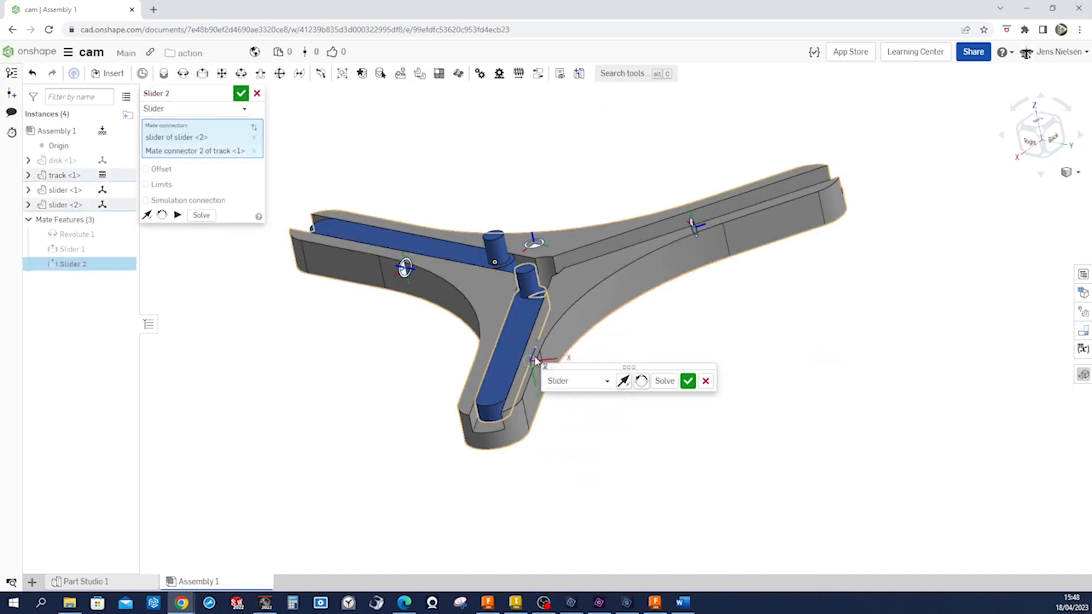
right_drag(707, 358, 704, 419)
click(688, 386)
right_drag(577, 343, 569, 373)
scroll(568, 364, down, 1)
drag(538, 335, 523, 421)
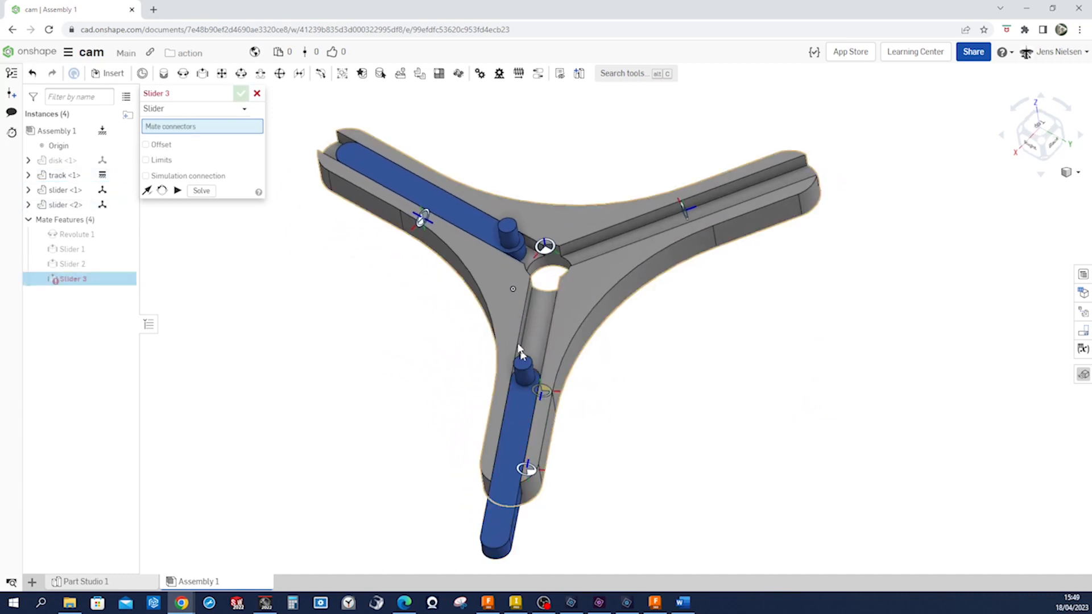
Step: Cancel the open Slider mate and insert a third slider from Part Studio 1 beside the empty arm of the track
drag(506, 242, 348, 197)
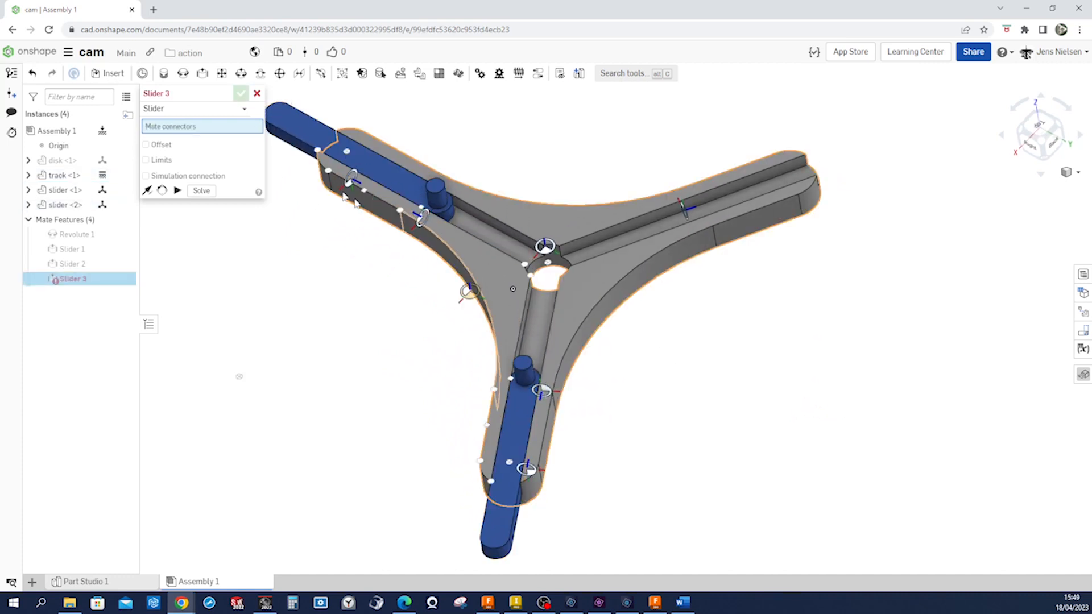
click(257, 93)
click(113, 73)
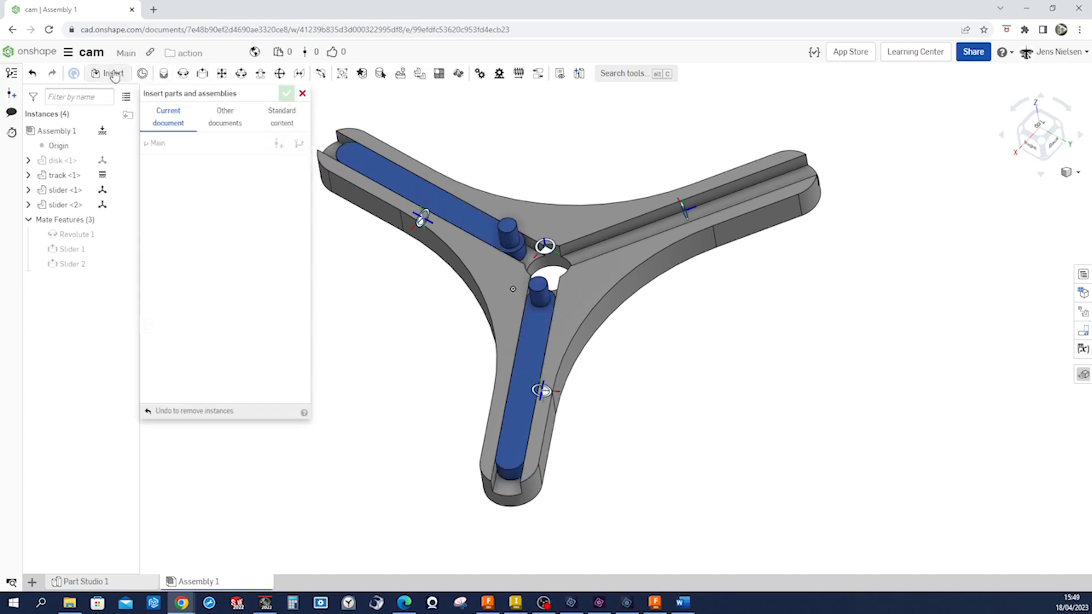
click(206, 278)
right_drag(550, 361, 785, 380)
click(785, 380)
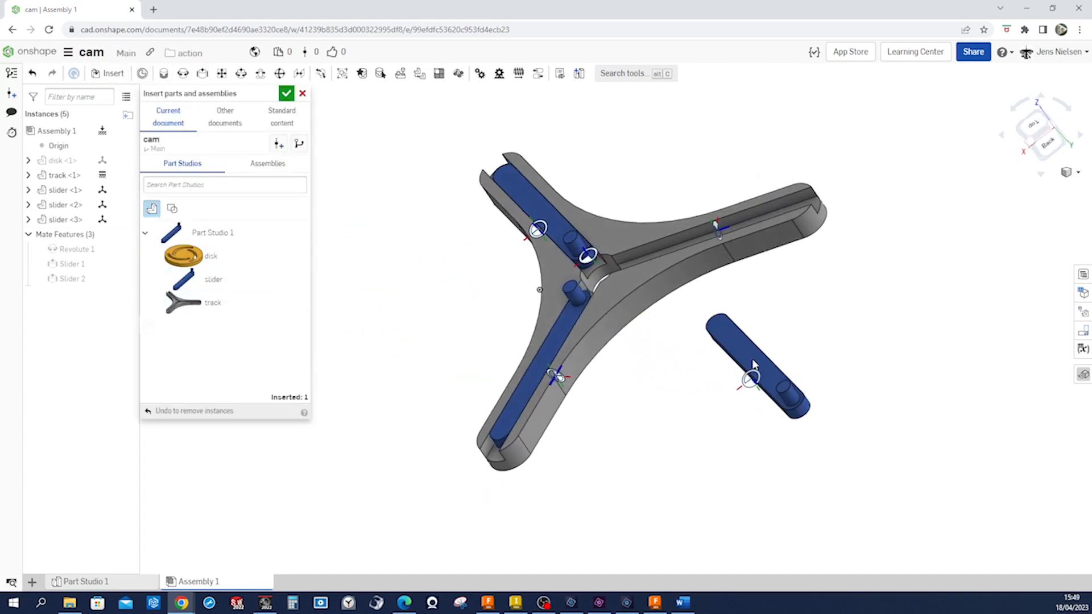
click(286, 93)
Step: Turn the third slider so it lies roughly parallel to the groove of the empty arm
right_drag(632, 259, 686, 417)
click(720, 394)
drag(670, 358, 756, 347)
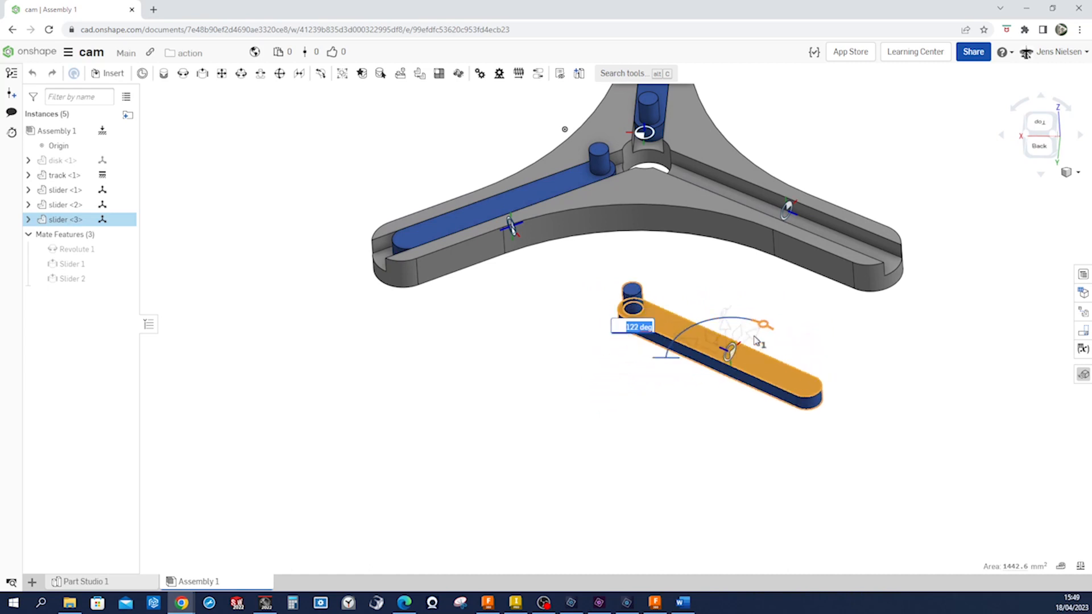
click(854, 384)
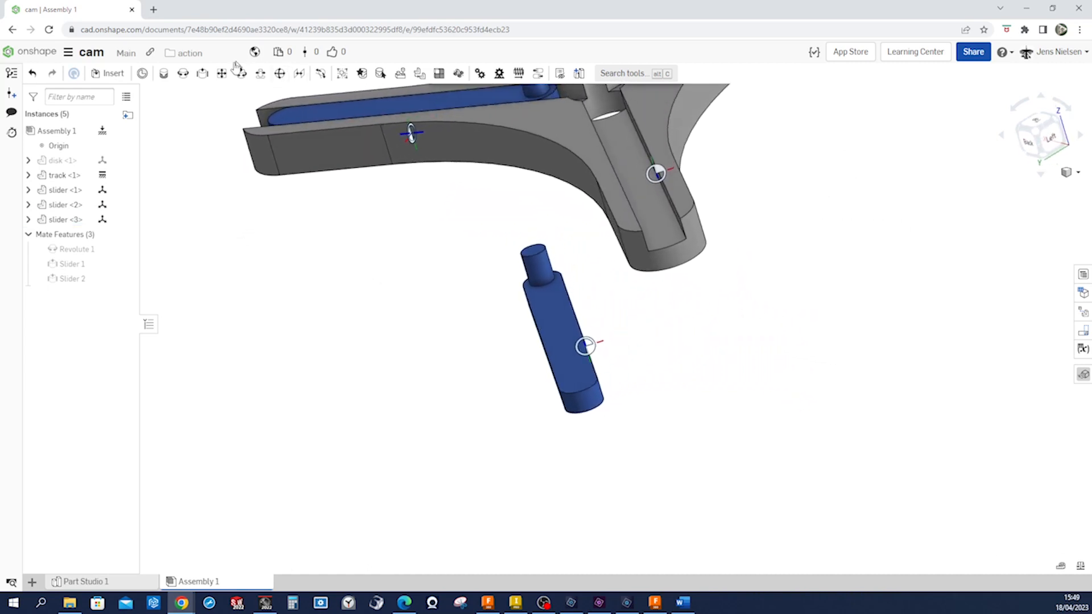
Step: Add a Slider mate between the third slider's connector and the connector on the track's empty arm, and test the sliders along their grooves
click(203, 74)
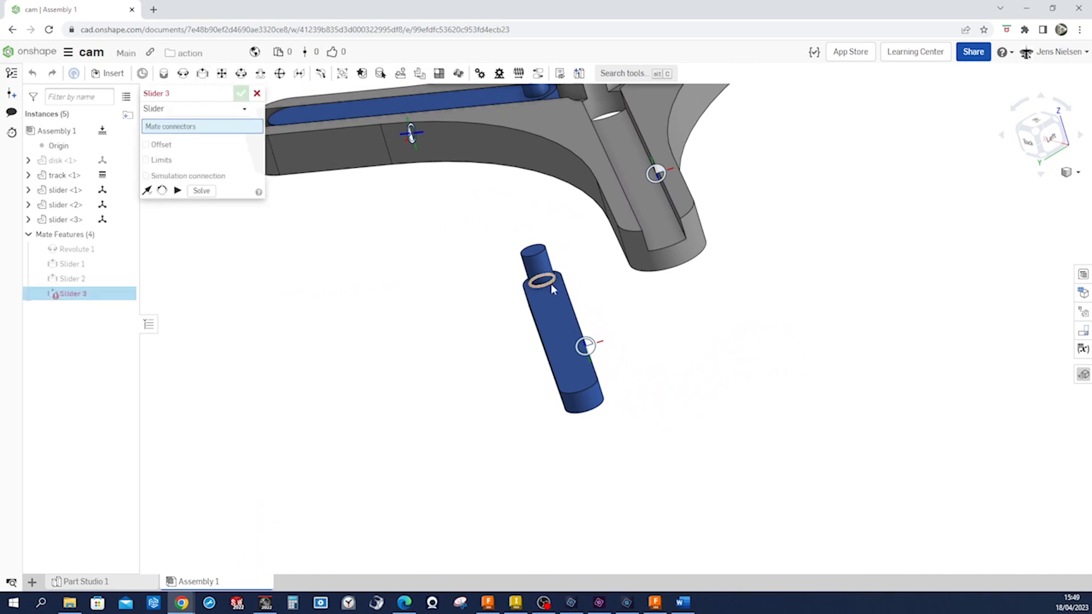
click(586, 345)
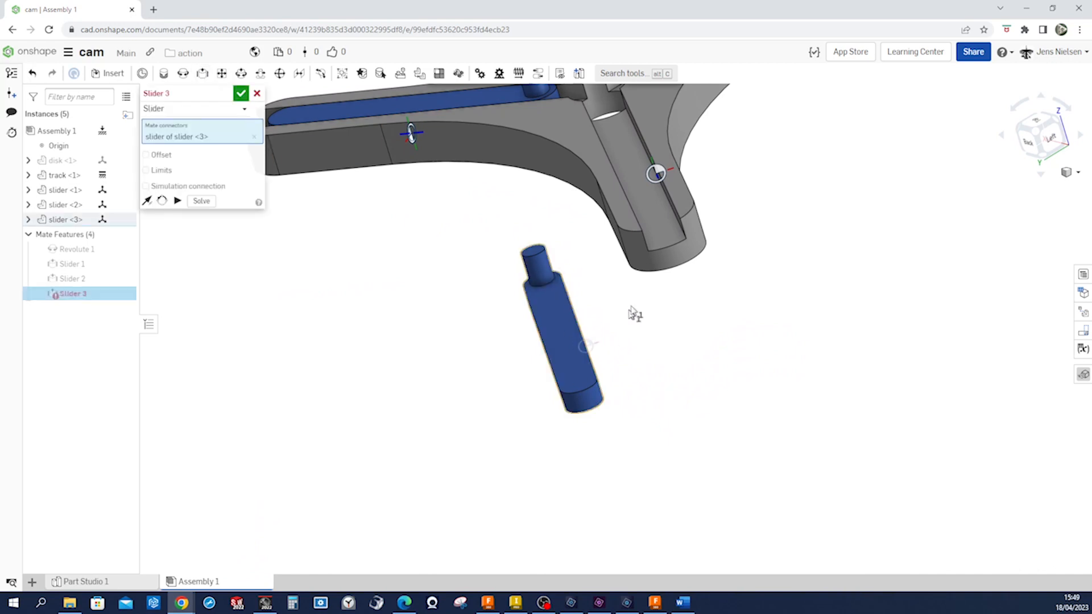
click(658, 172)
click(814, 193)
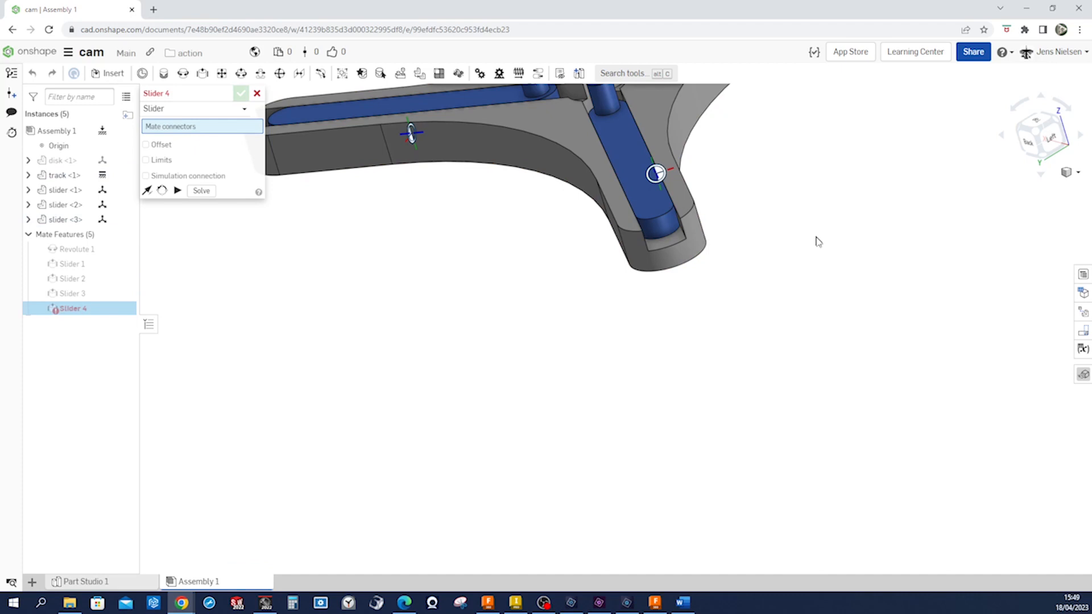
scroll(814, 224, down, 5)
right_drag(796, 268, 677, 233)
drag(677, 233, 741, 226)
drag(522, 211, 480, 171)
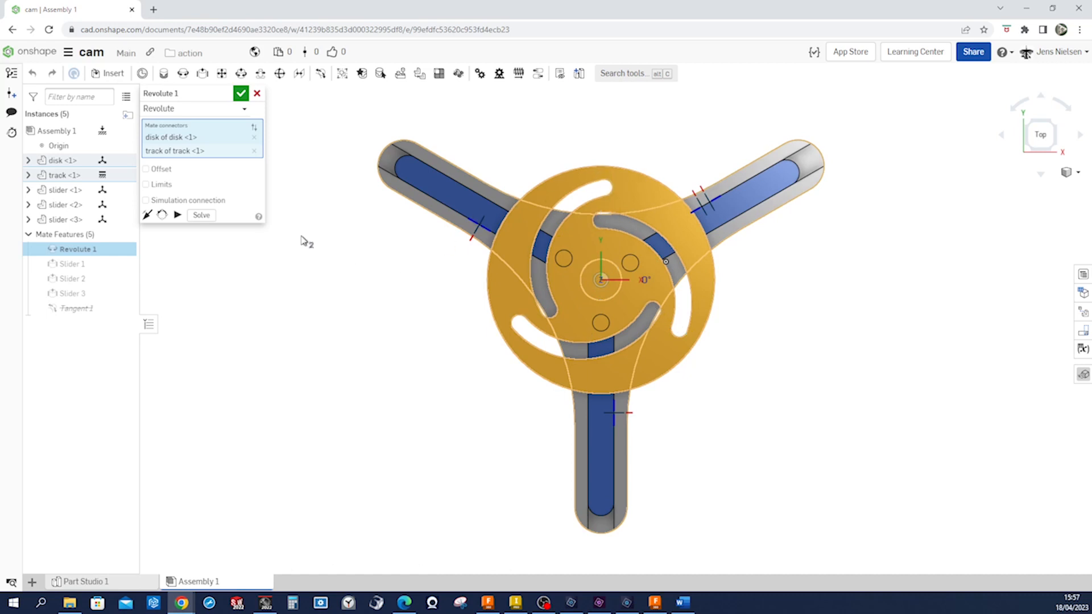
Step: Limit the Revolute 1 mate between disk and track to -60 deg and 62 deg, and rotate the disk to test it
click(146, 185)
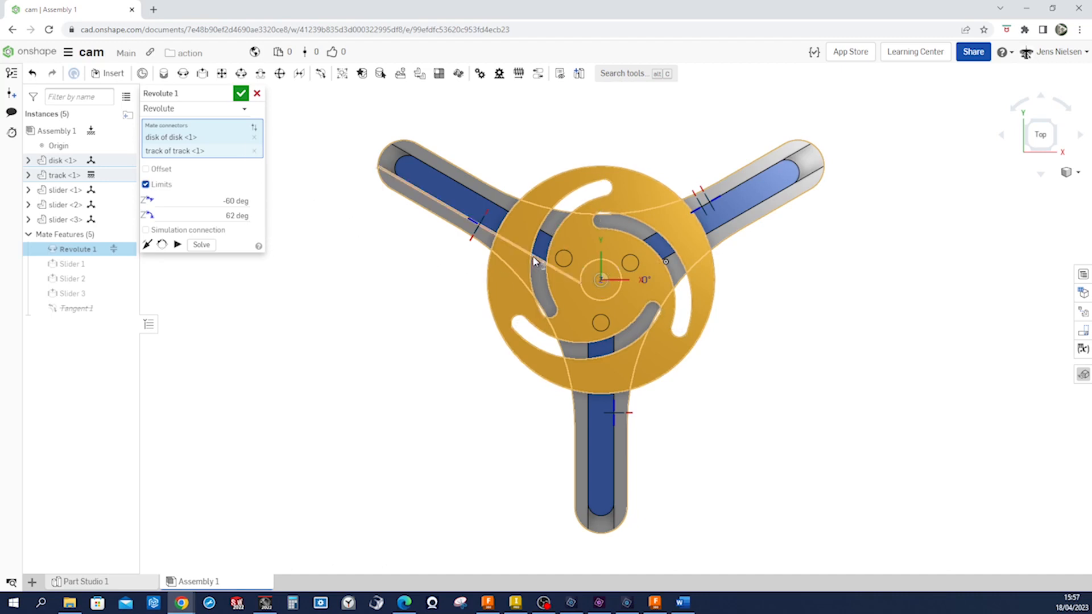
click(242, 93)
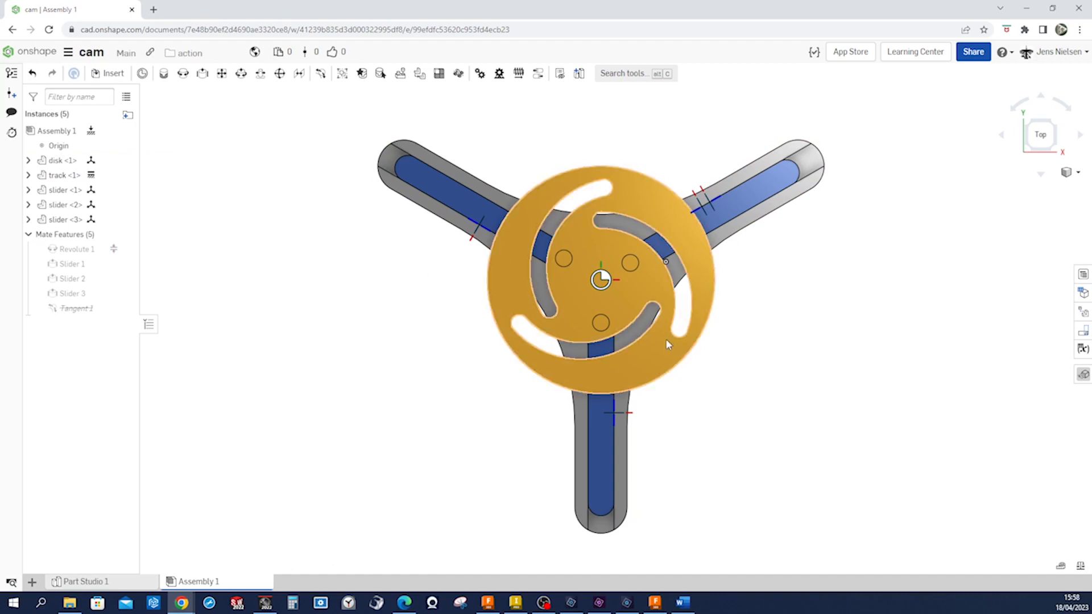
drag(666, 340, 532, 368)
drag(597, 356, 435, 376)
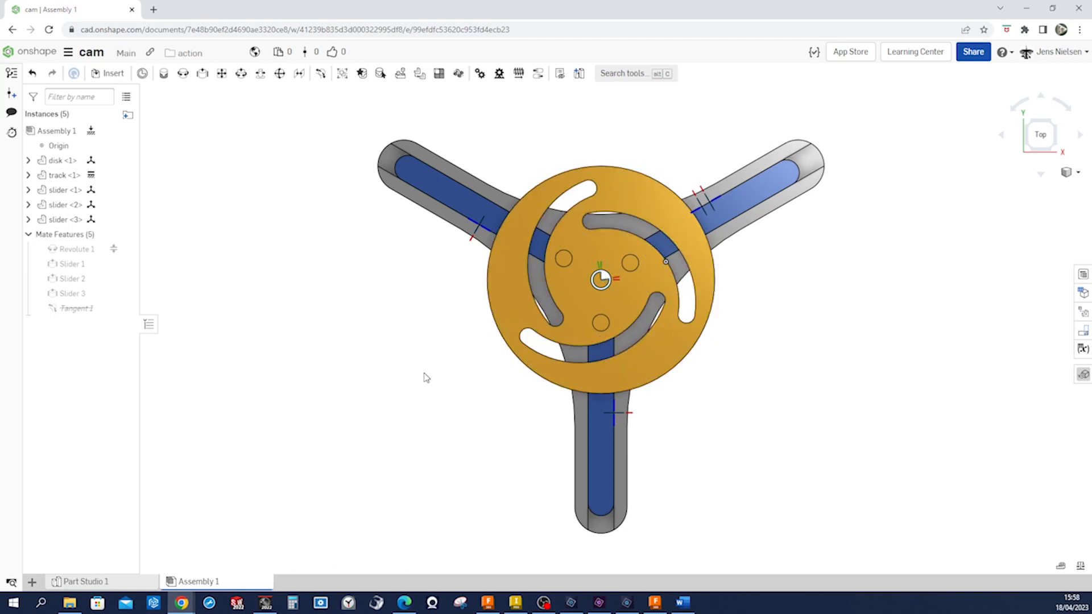
Step: Slide slider <2> until its pin reaches the slot, and add a Tangent mate between pin and outer slot wall with tangent propagation off
right_drag(430, 376, 672, 319)
drag(651, 333, 697, 336)
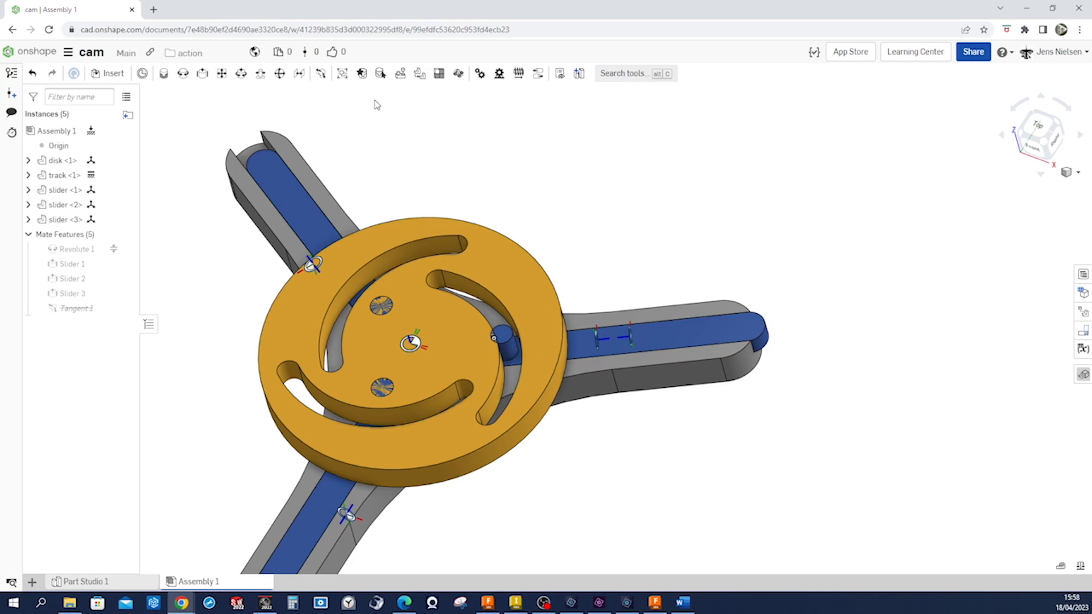
click(321, 73)
scroll(603, 327, up, 5)
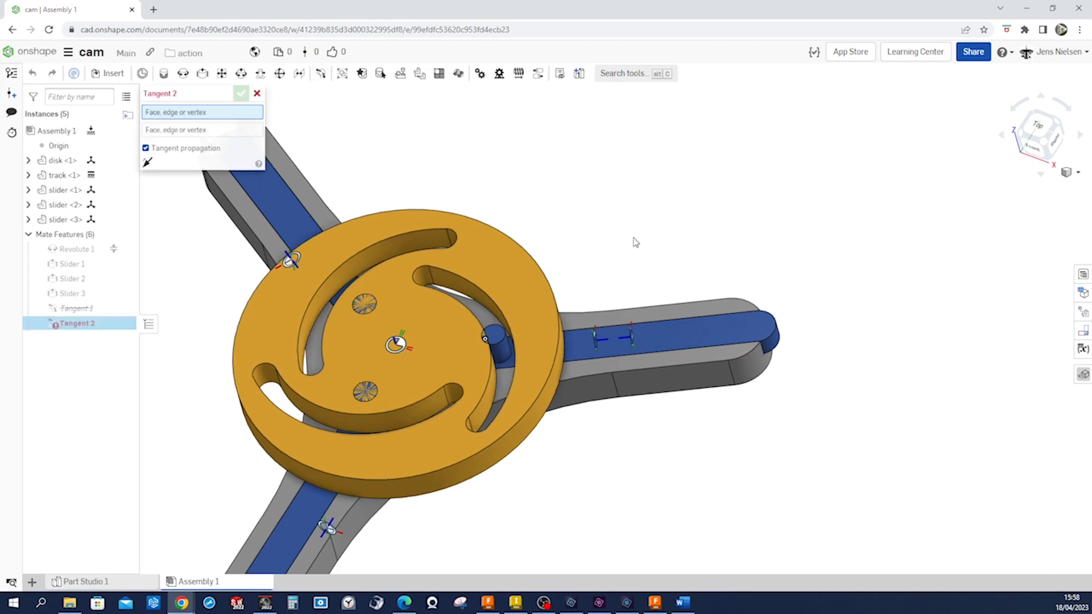
click(415, 363)
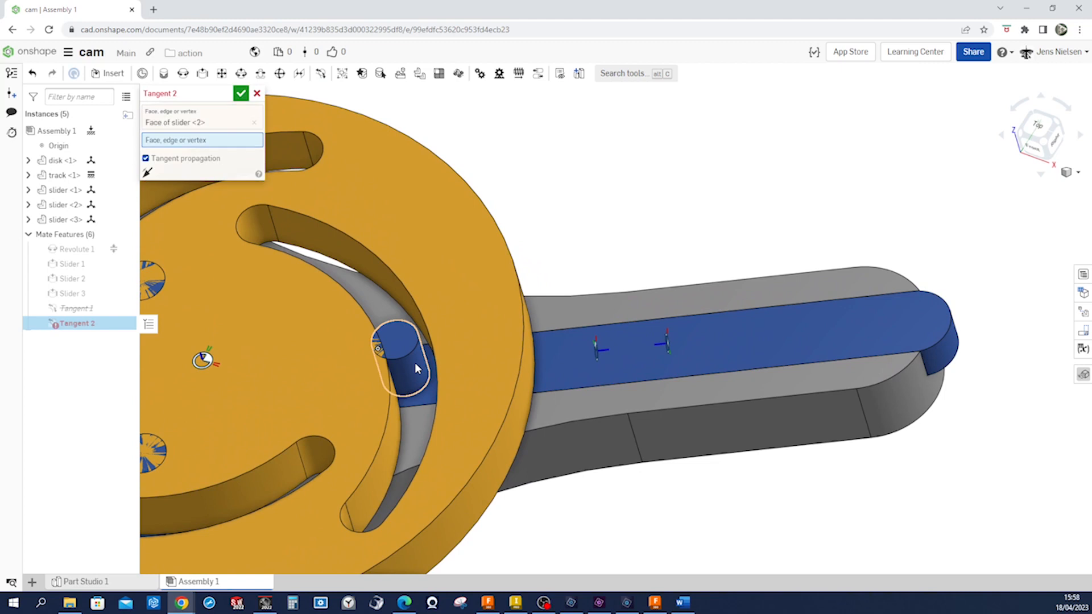
mouse_move(414, 363)
right_down()
mouse_move(414, 373)
mouse_move(434, 360)
right_up()
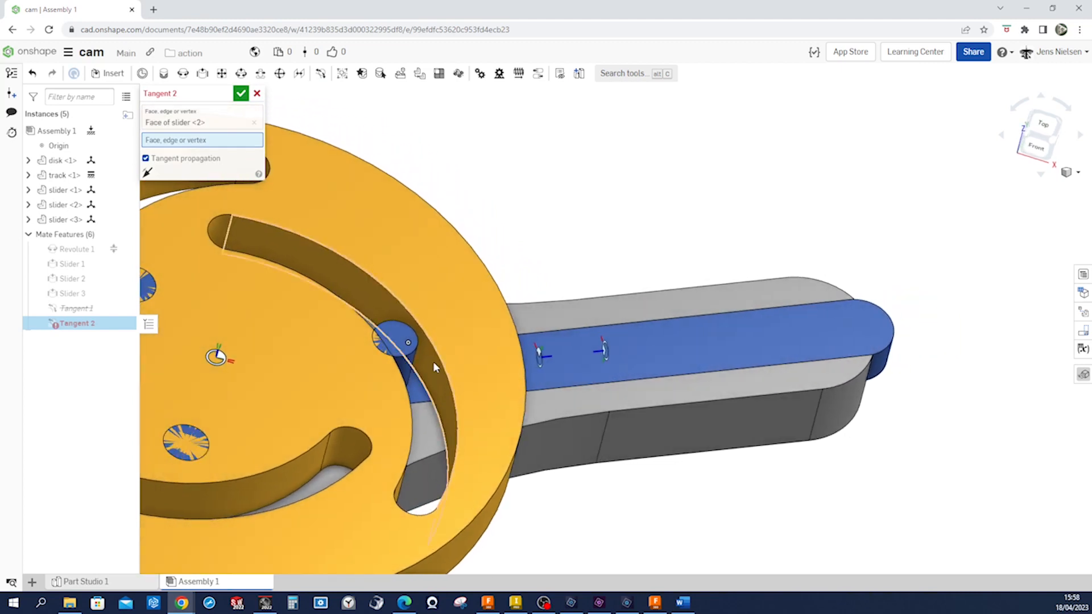
click(430, 363)
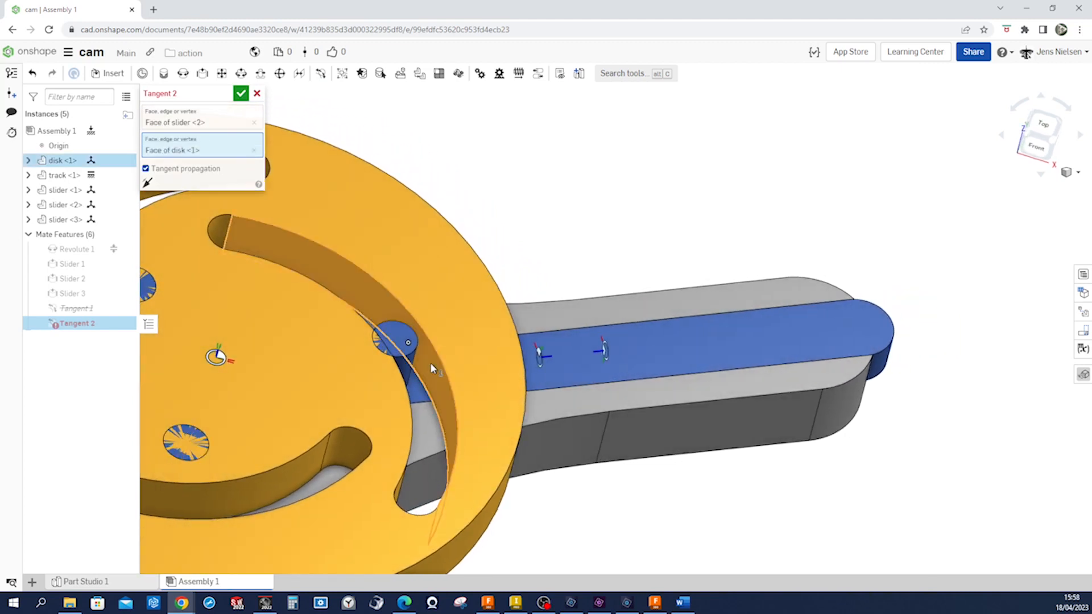
click(145, 169)
click(241, 95)
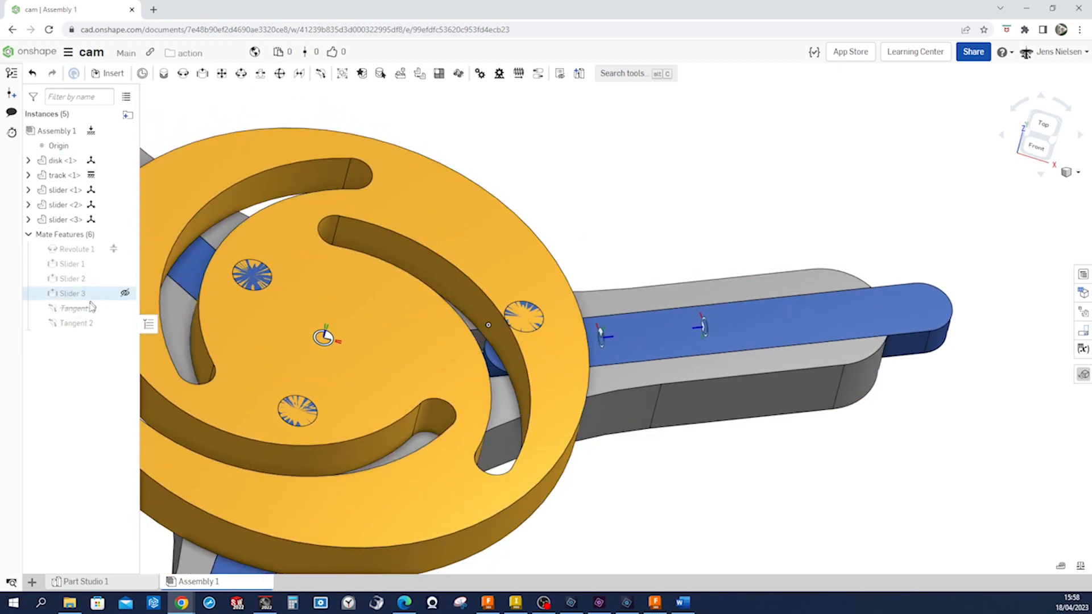
Step: Flip the alignment of the Tangent 2 mate so slider <2>'s pin sits inside the slot
right_click(80, 325)
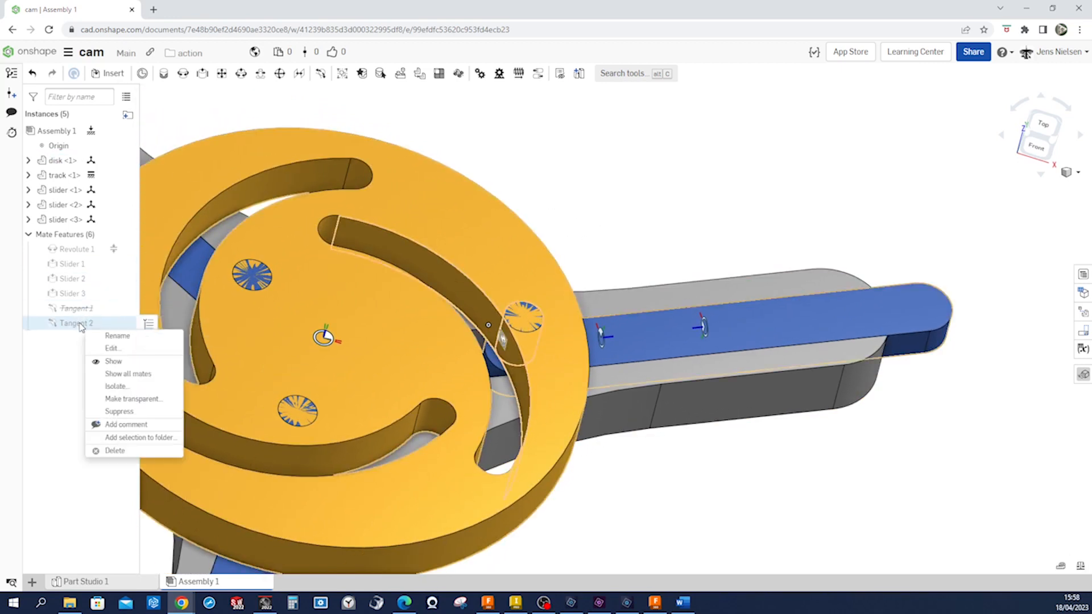
click(113, 344)
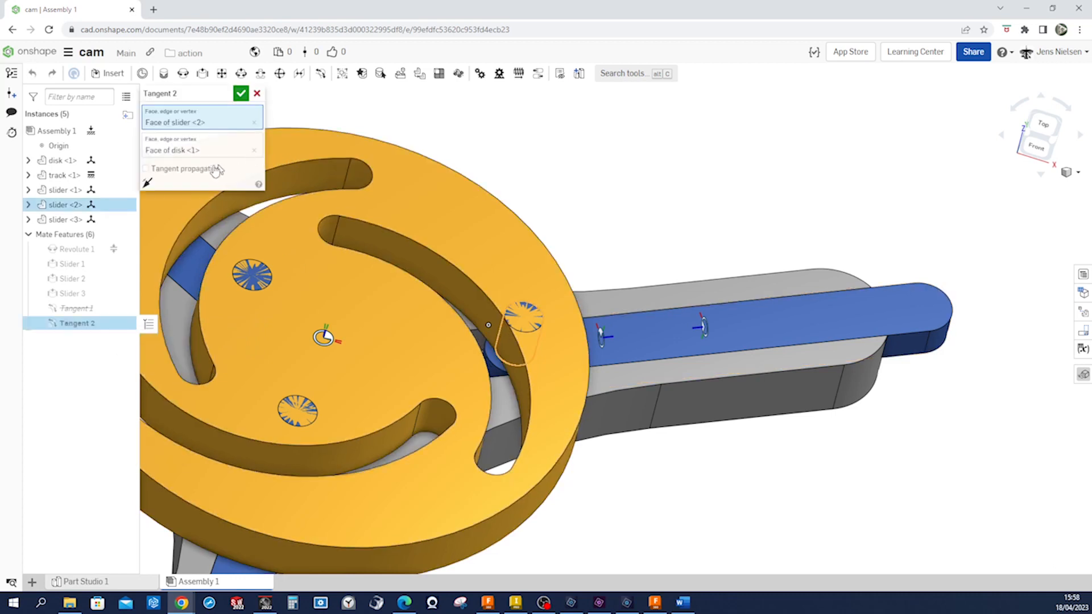
click(149, 185)
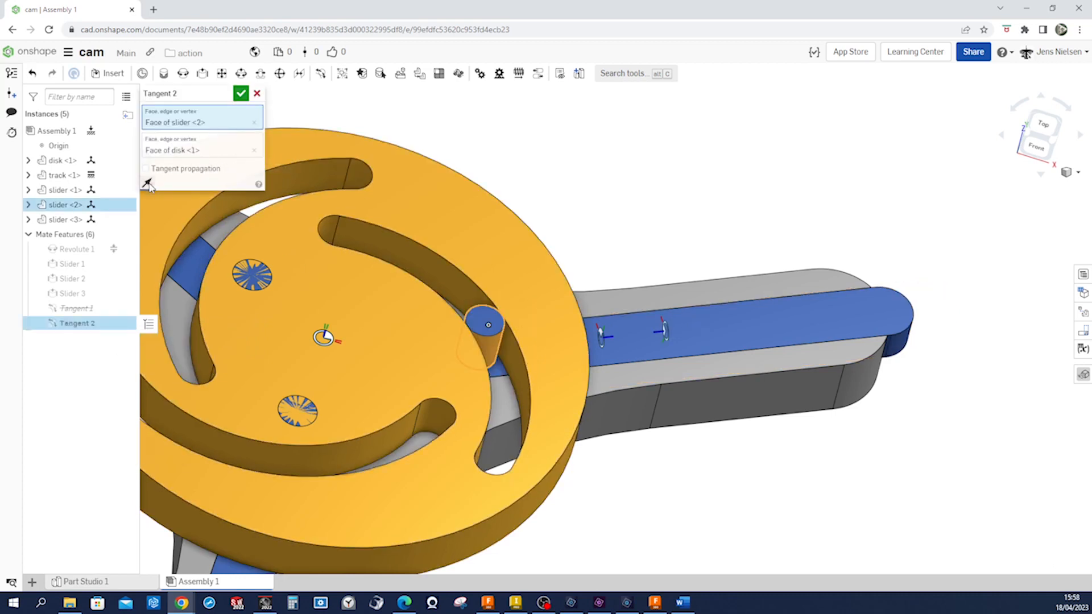
click(240, 95)
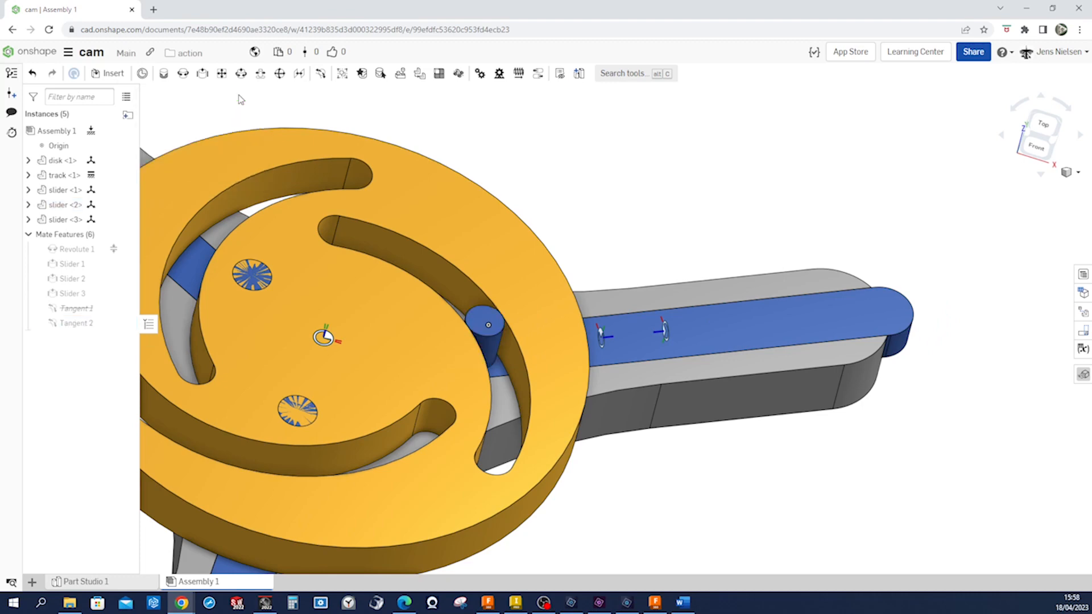
Step: Slide slider <1> outward and add a Tangent mate between its pin and the outer slot wall, with tangent propagation off
scroll(450, 355, down, 3)
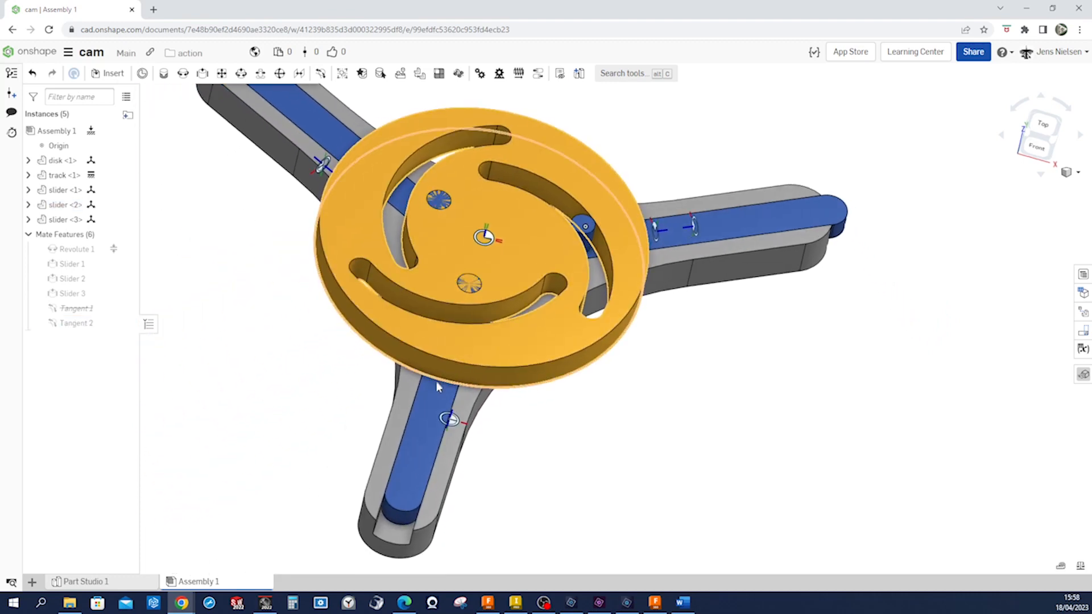
drag(420, 453, 446, 408)
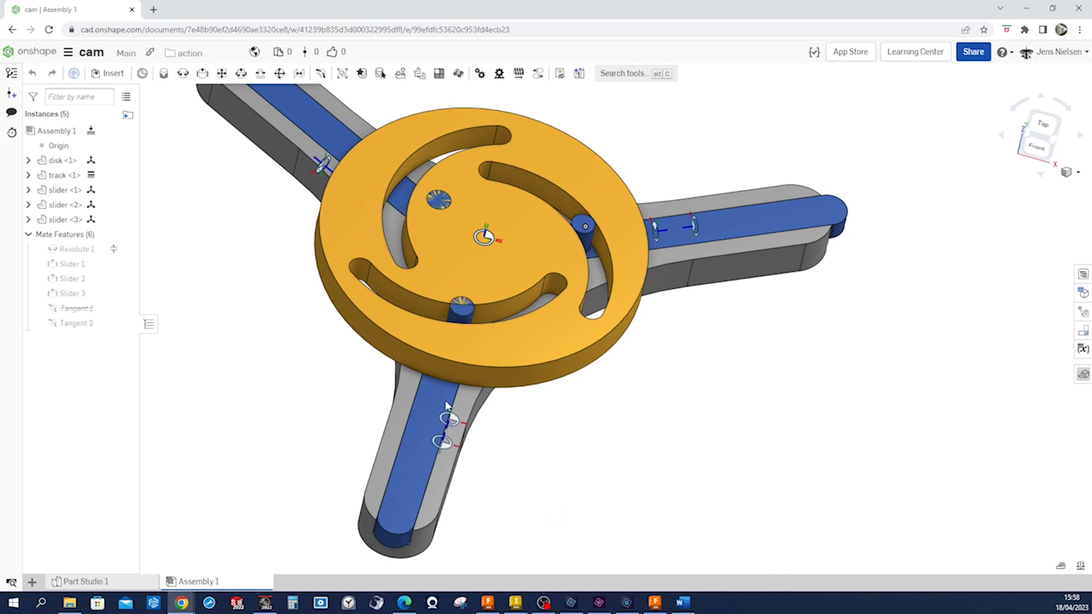
click(321, 73)
scroll(540, 339, up, 5)
scroll(392, 257, up, 2)
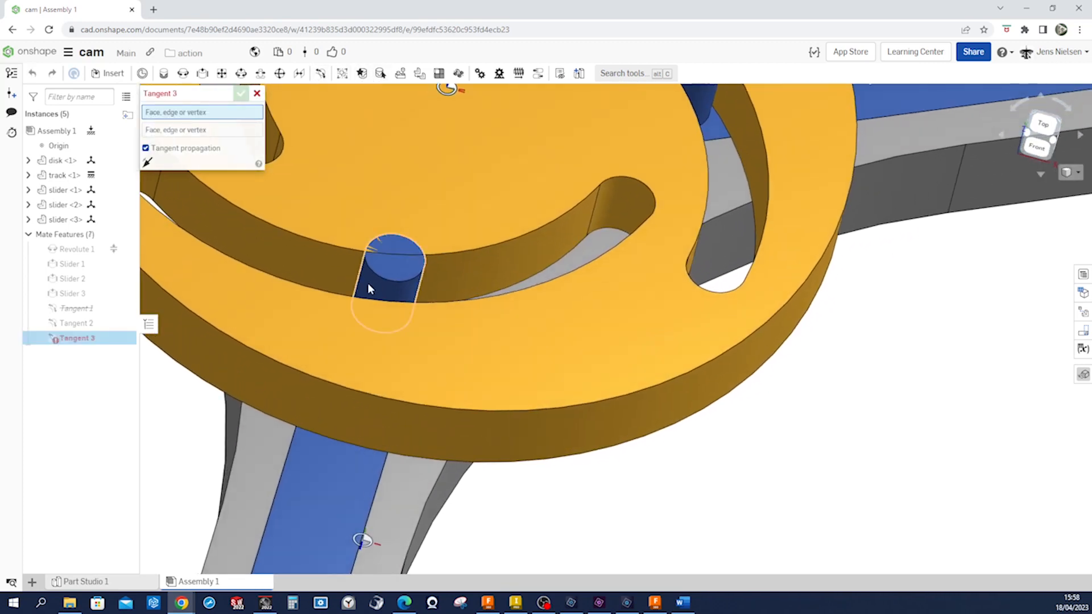
click(368, 287)
right_drag(368, 282, 382, 264)
click(380, 267)
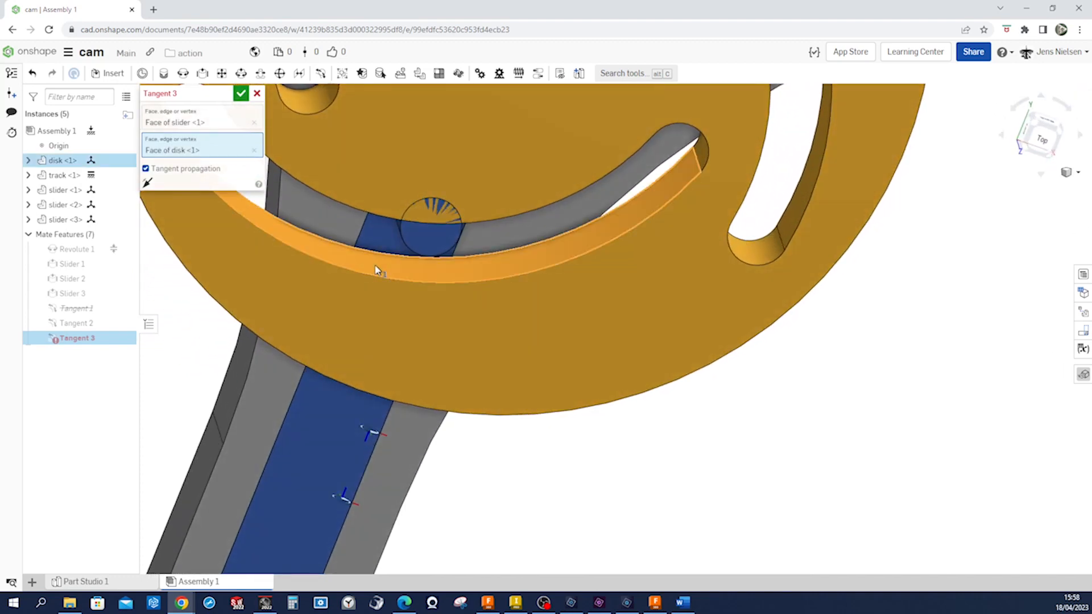
click(145, 168)
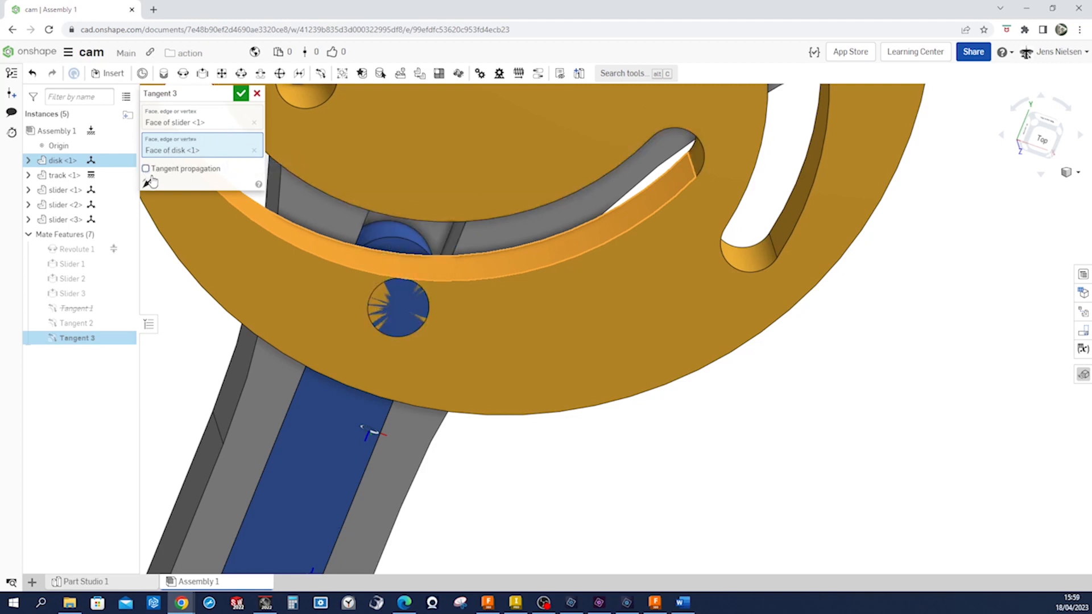
click(241, 94)
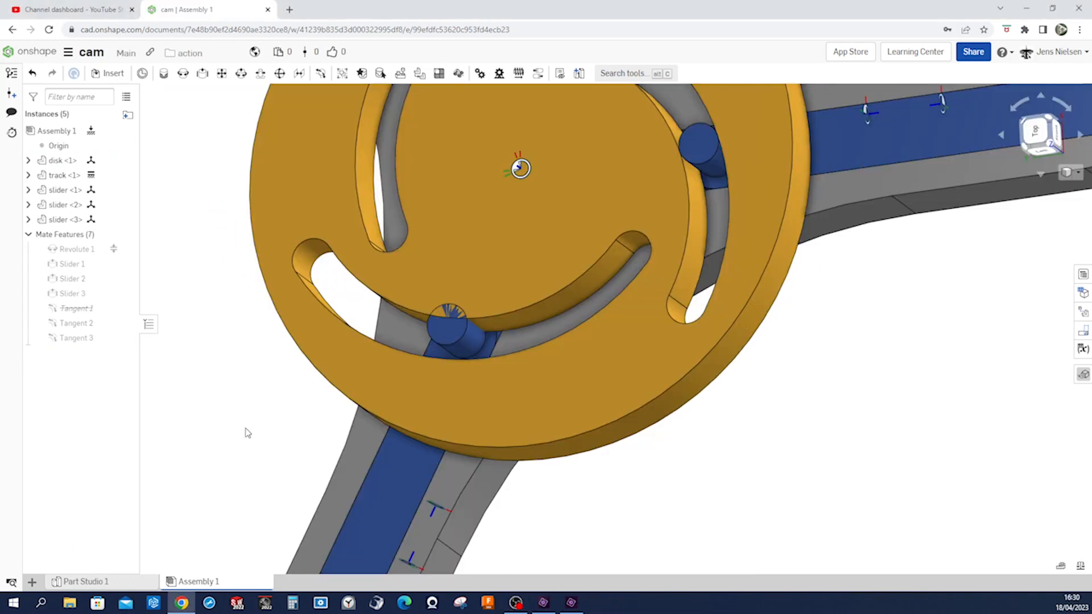
Step: Add a flipped Tangent mate between slider <3>'s pin and the outer slot wall, tangent propagation off, and turn the disk to test the mechanism
scroll(246, 433, down, 3)
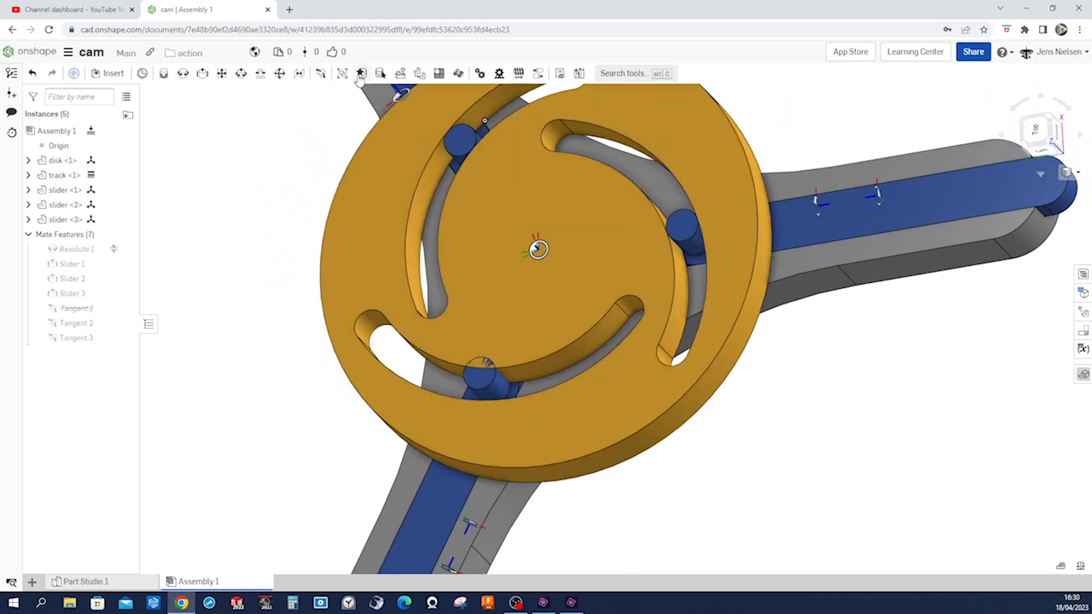
click(321, 73)
scroll(440, 348, up, 5)
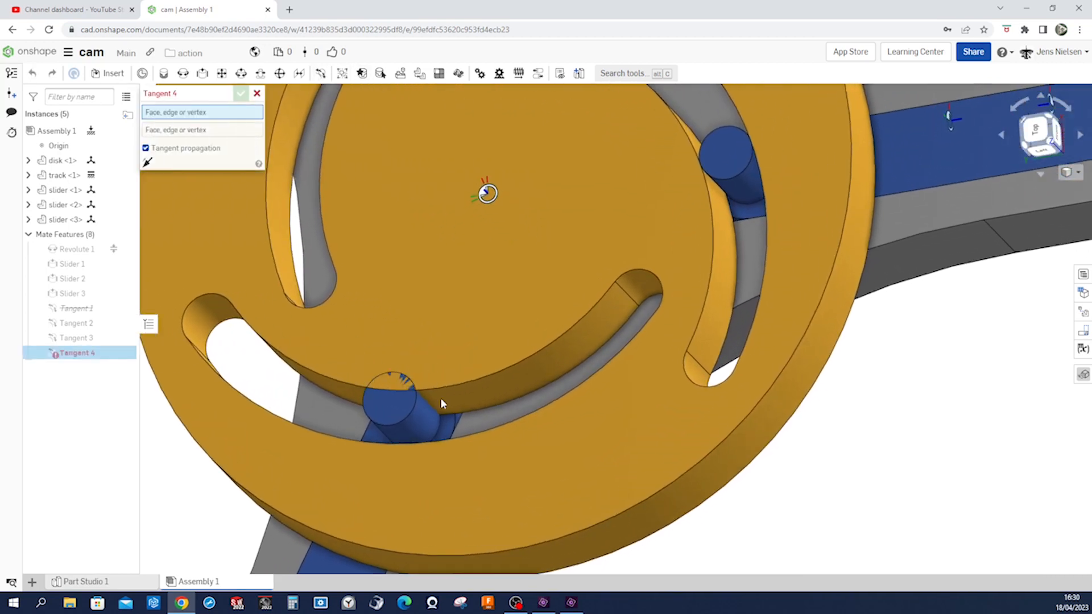
click(423, 422)
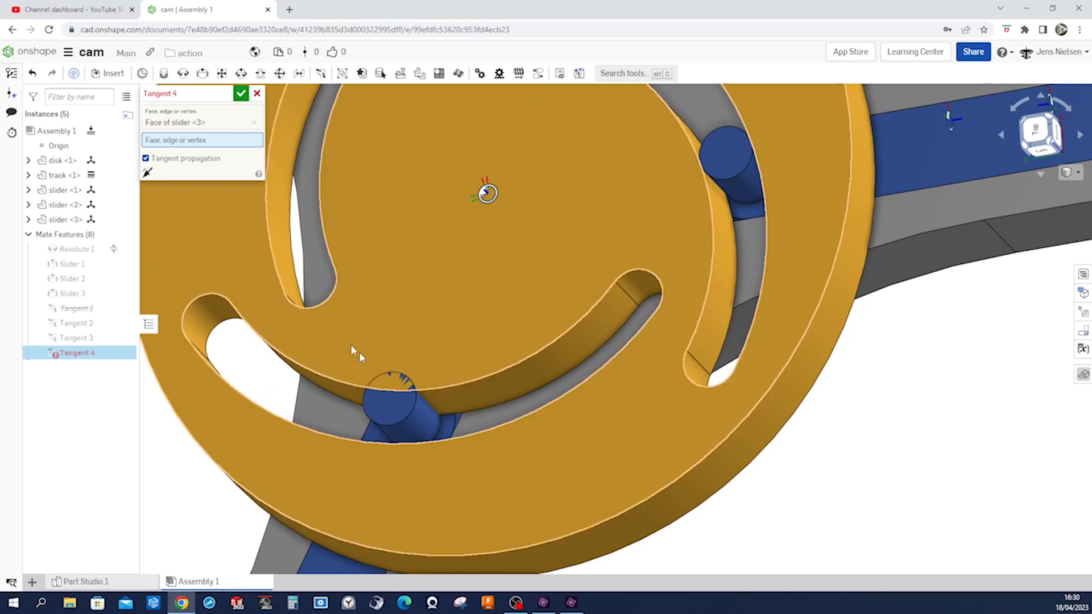
right_drag(310, 280, 363, 328)
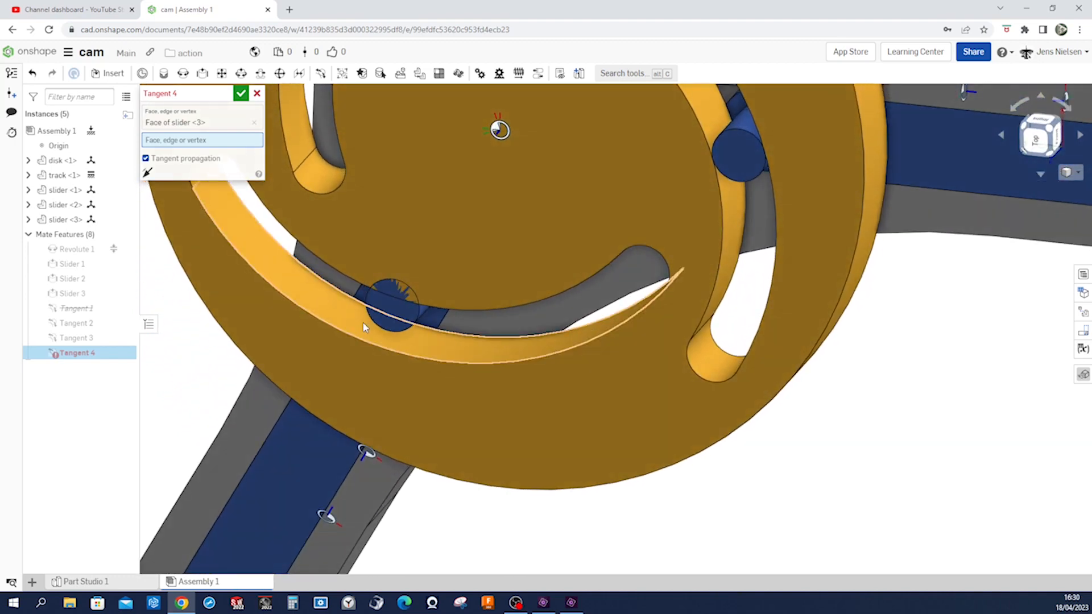
click(364, 328)
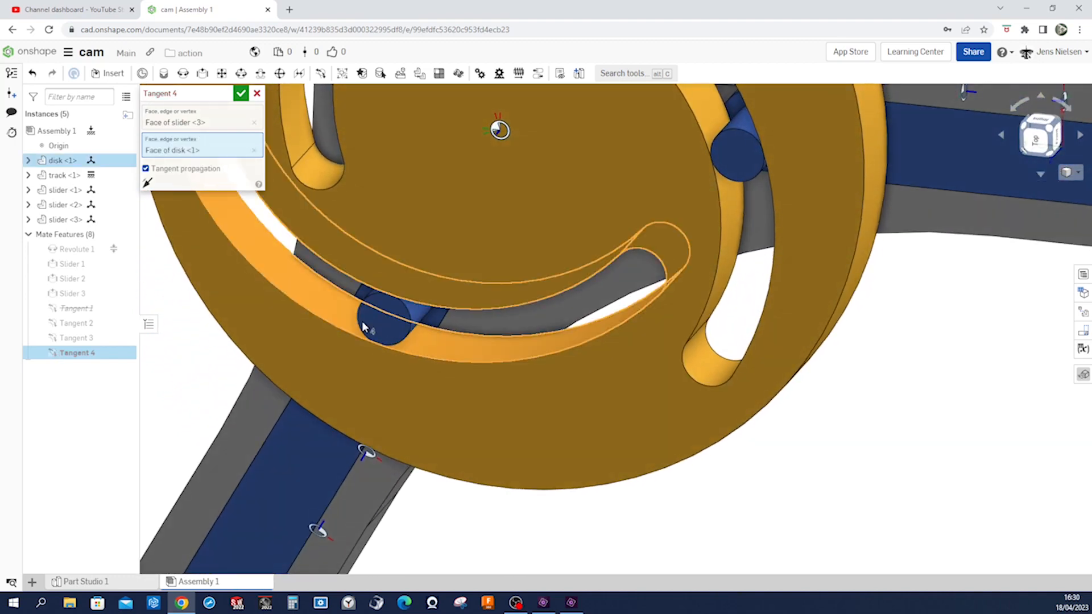
click(147, 169)
click(147, 183)
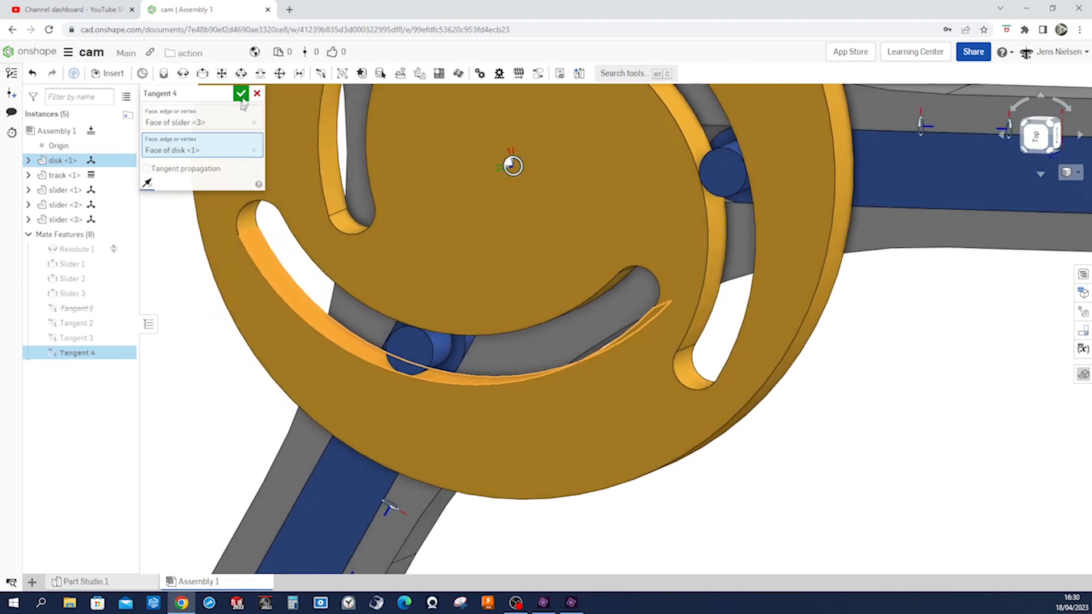
click(243, 99)
scroll(331, 250, down, 5)
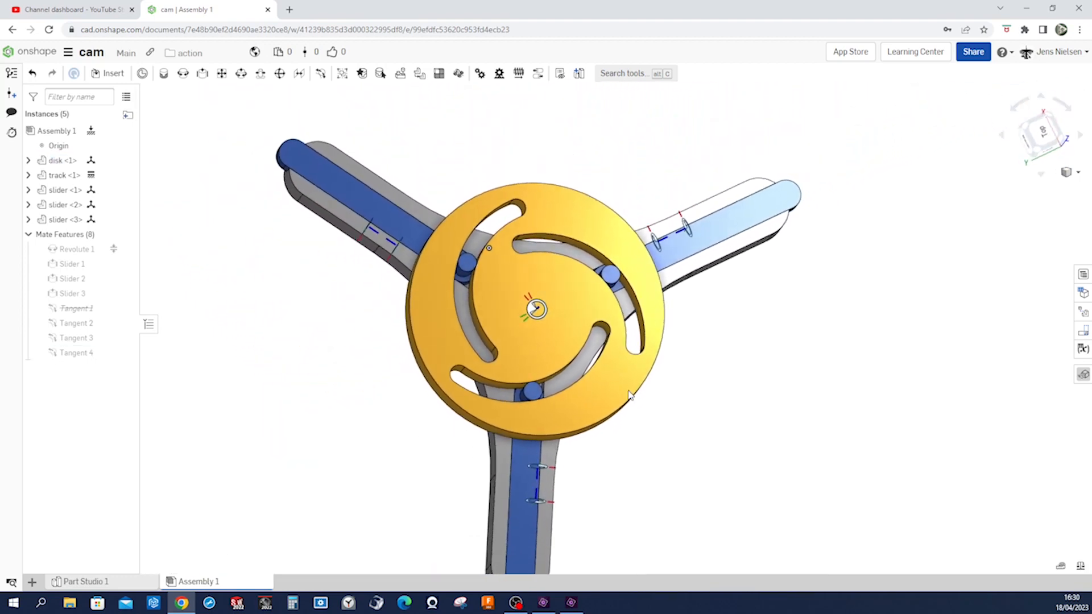
drag(611, 388, 586, 405)
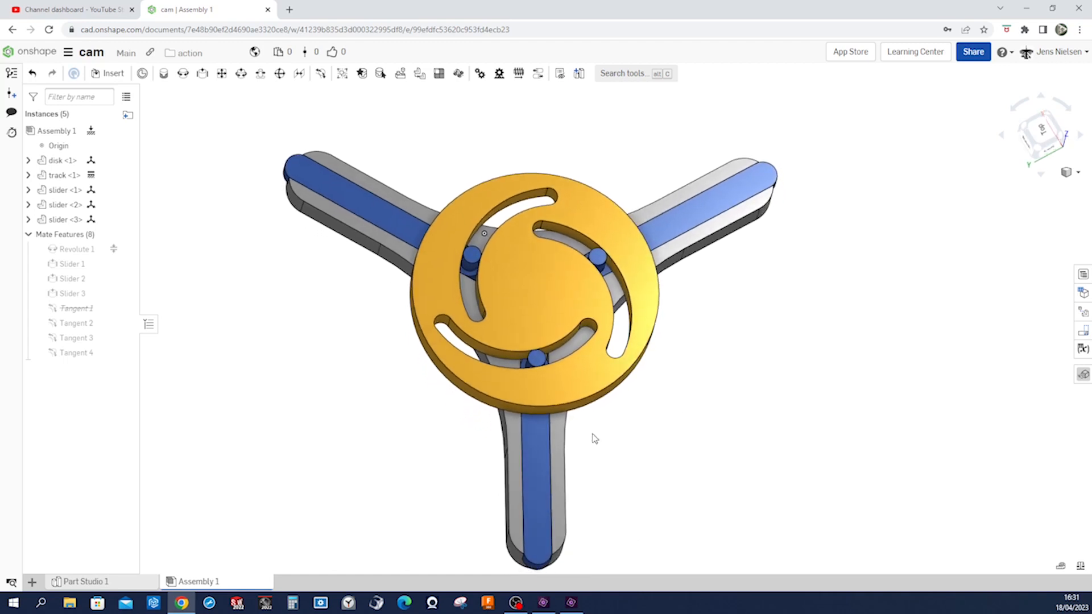
Step: Animate the Revolute 1 mate from -60 deg to 62 deg in 300 steps with reciprocating playback
right_click(76, 256)
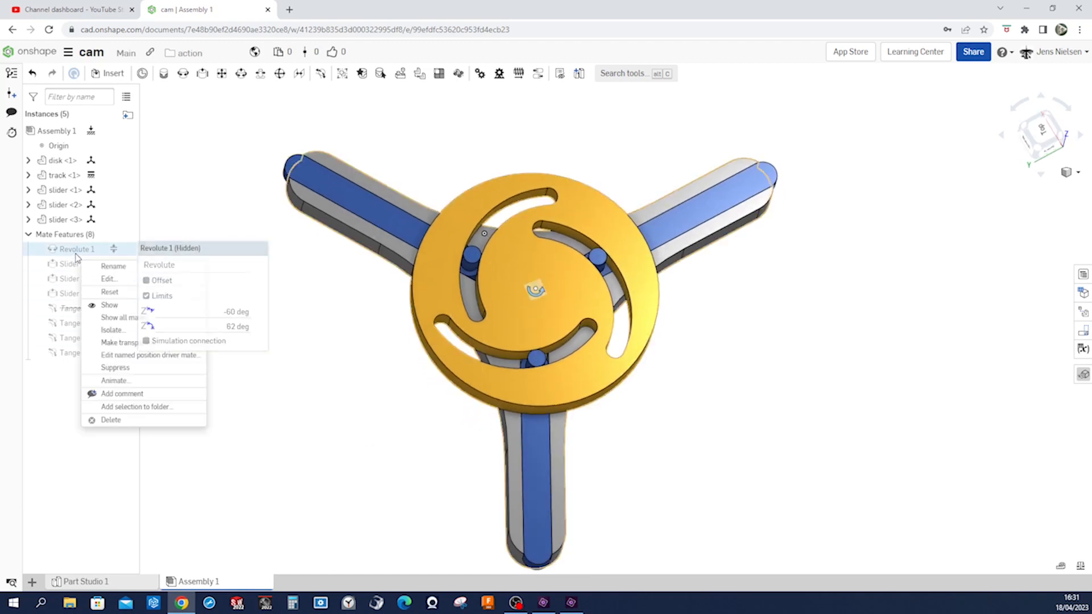
click(123, 385)
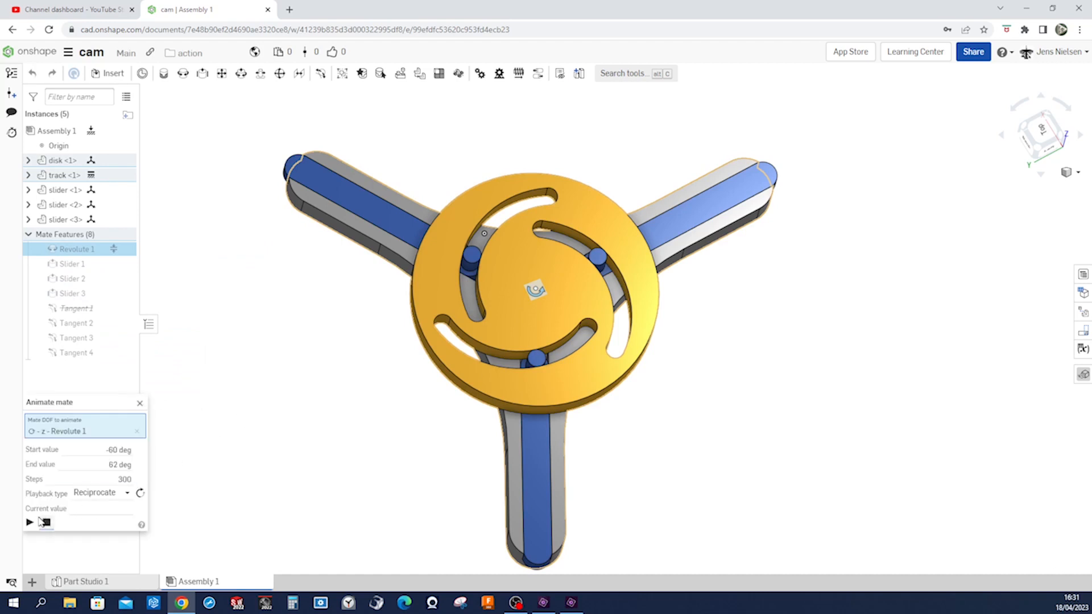
click(30, 523)
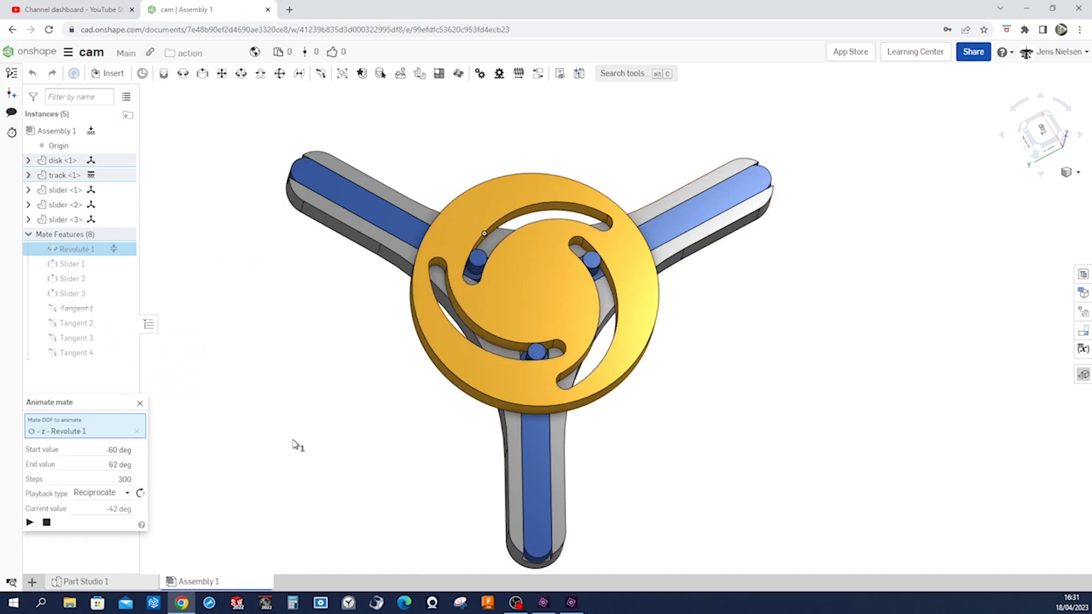